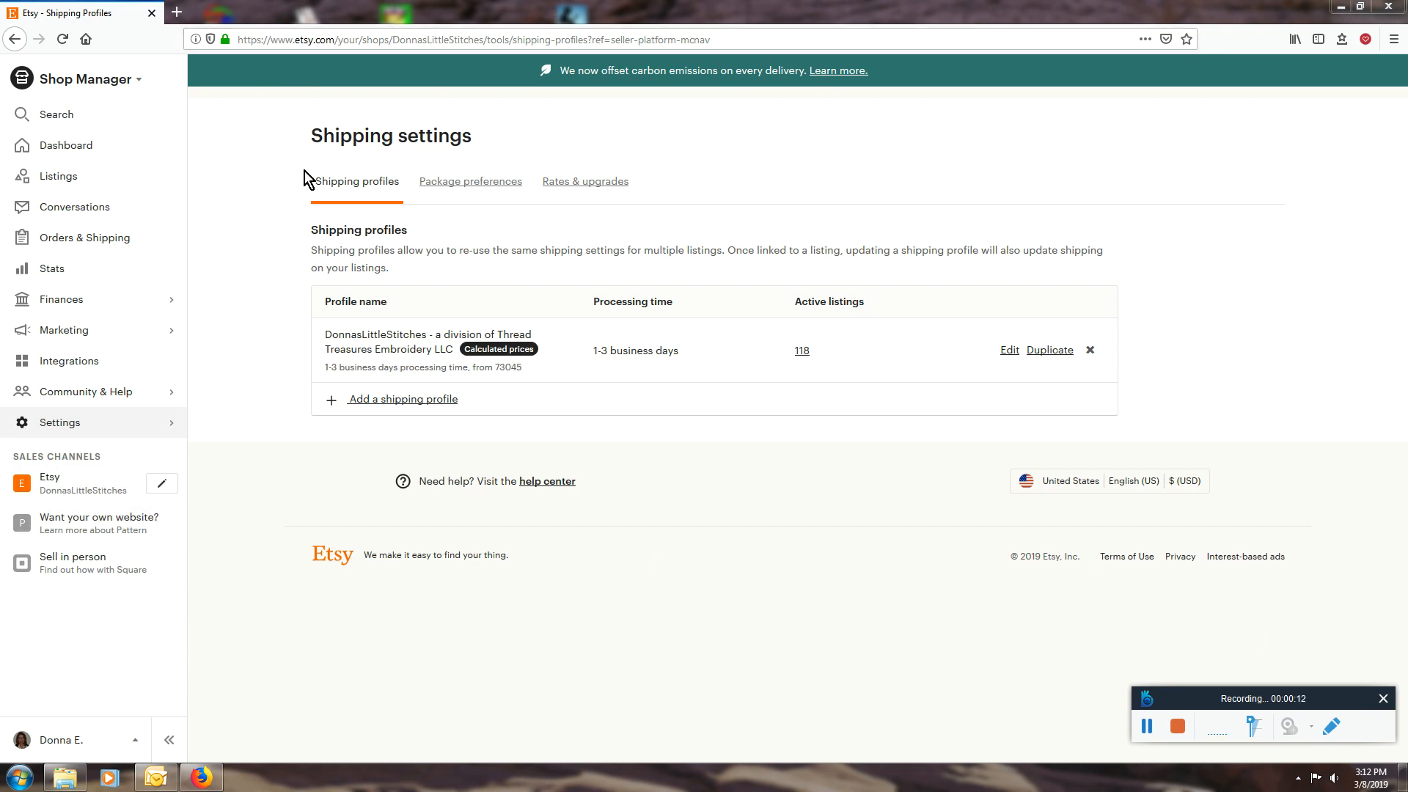
Open the shop's listings and start adding a new listing.
left_click(71, 152)
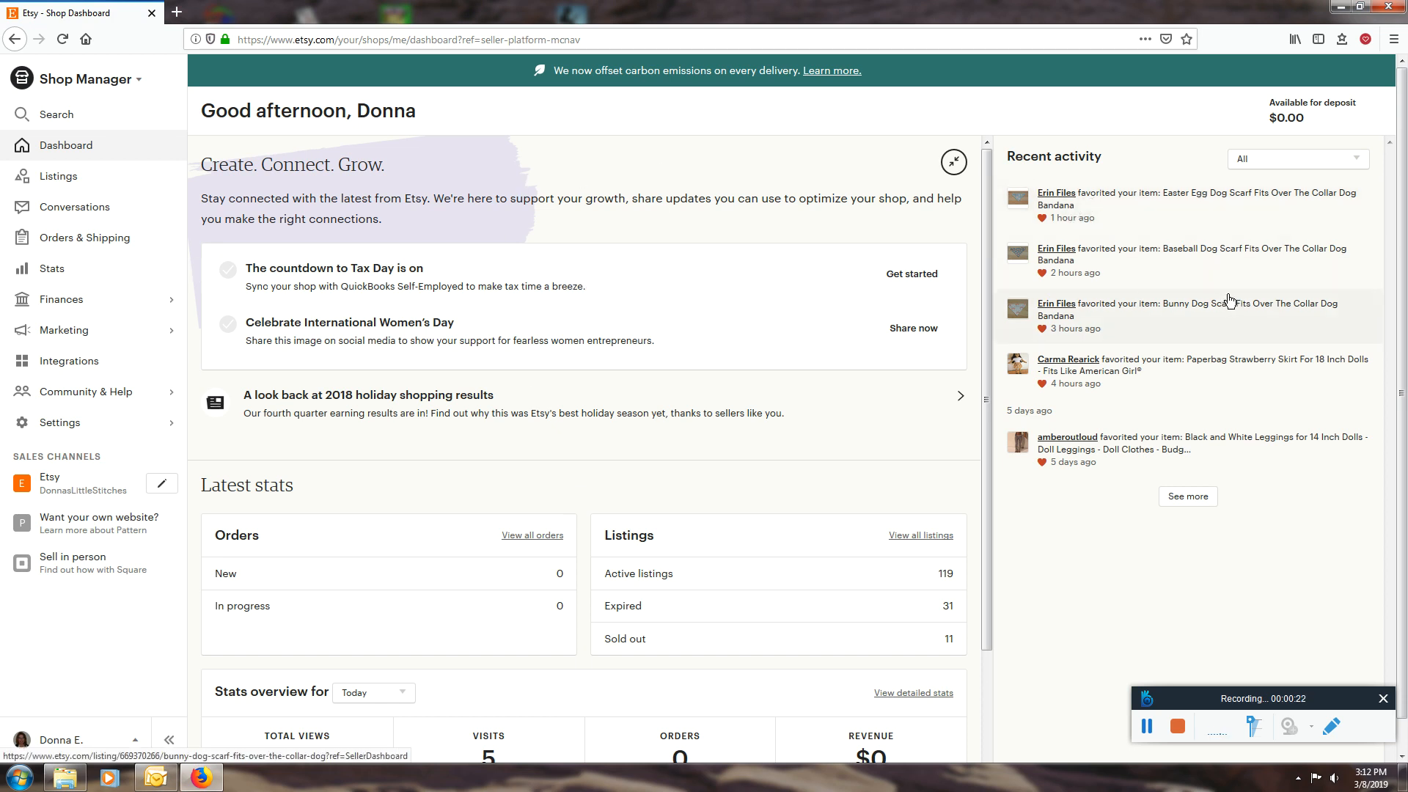
left_click(77, 180)
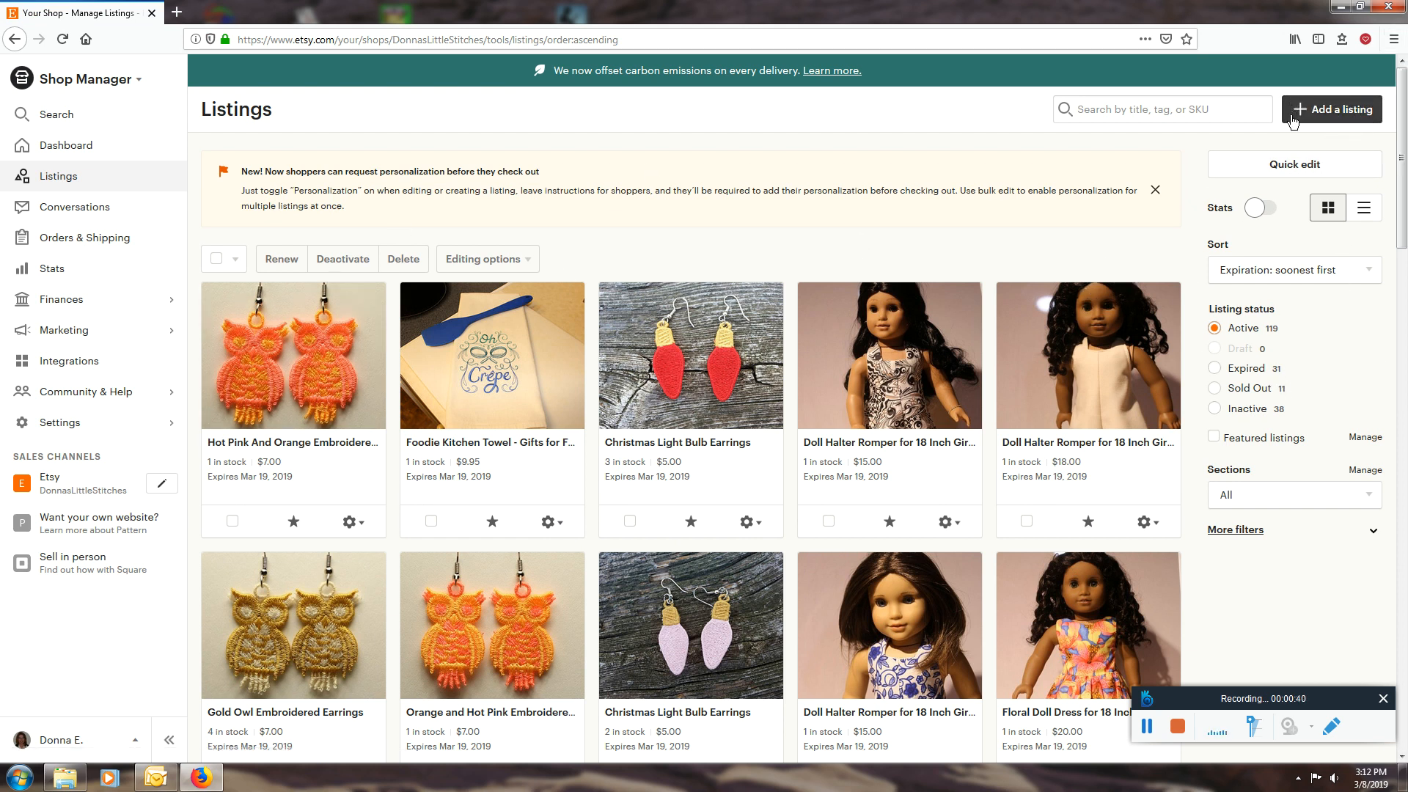
left_click(1368, 116)
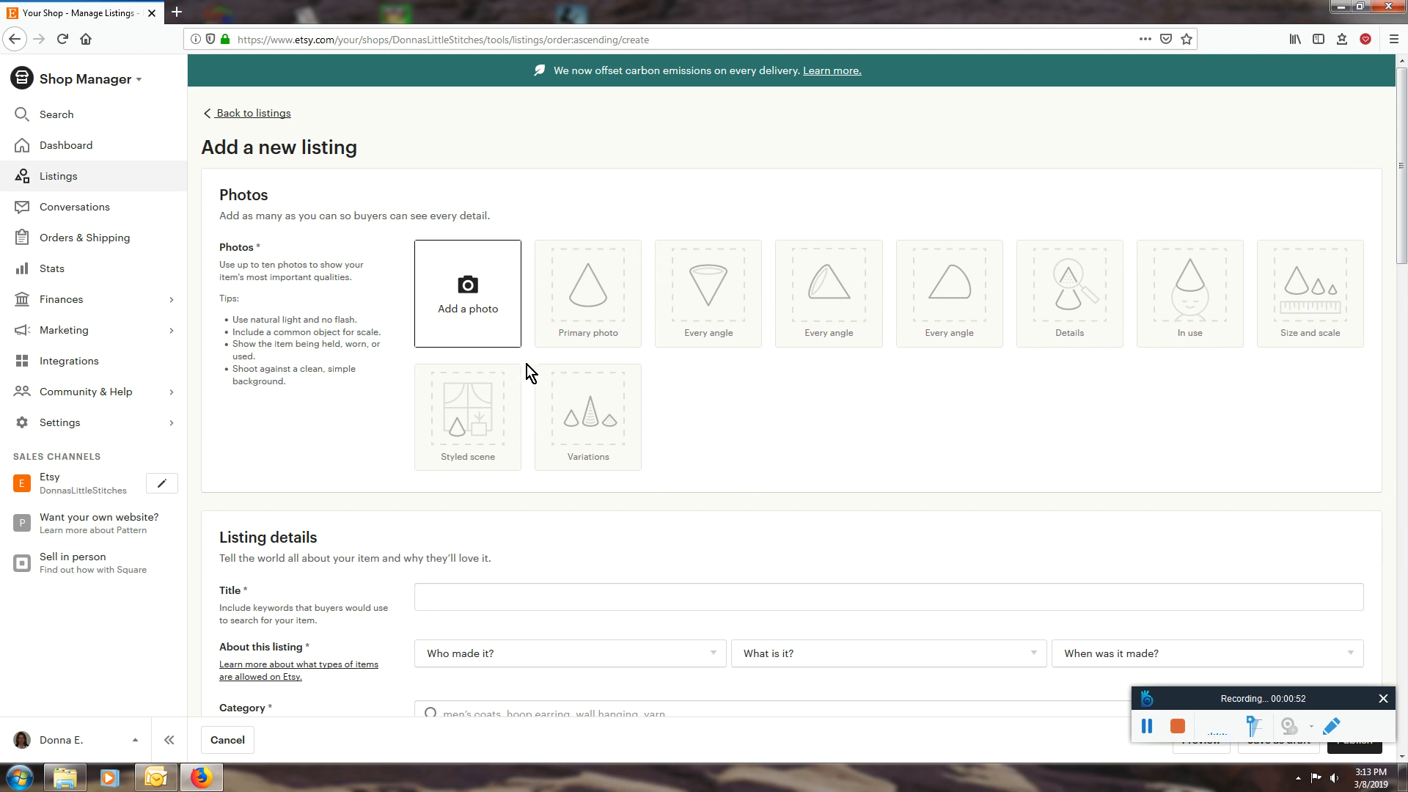
Upload the Romper image from the ~Our Dolls World folder on Thread Treasures1 (Q:) as the listing's first photo.
left_click(476, 293)
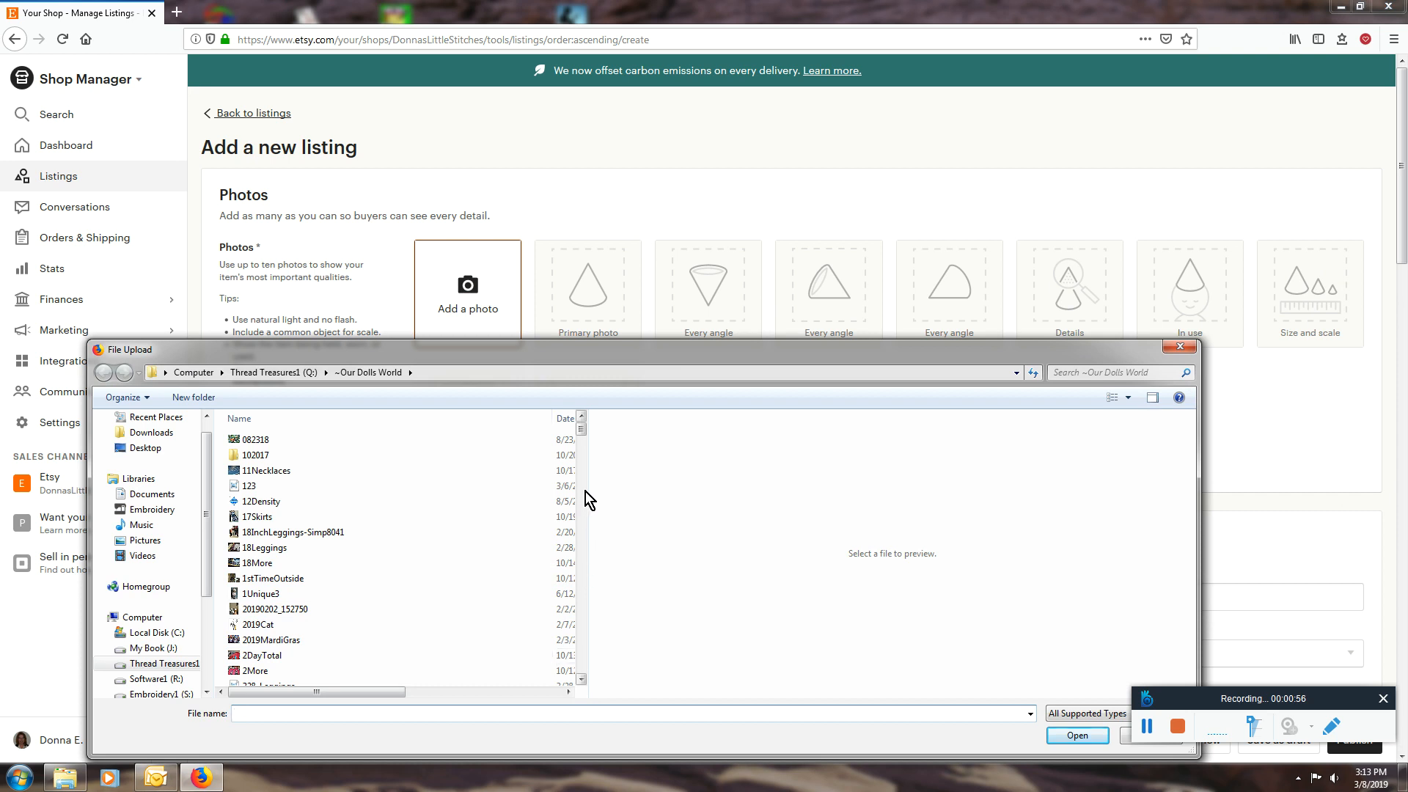
left_click(268, 373)
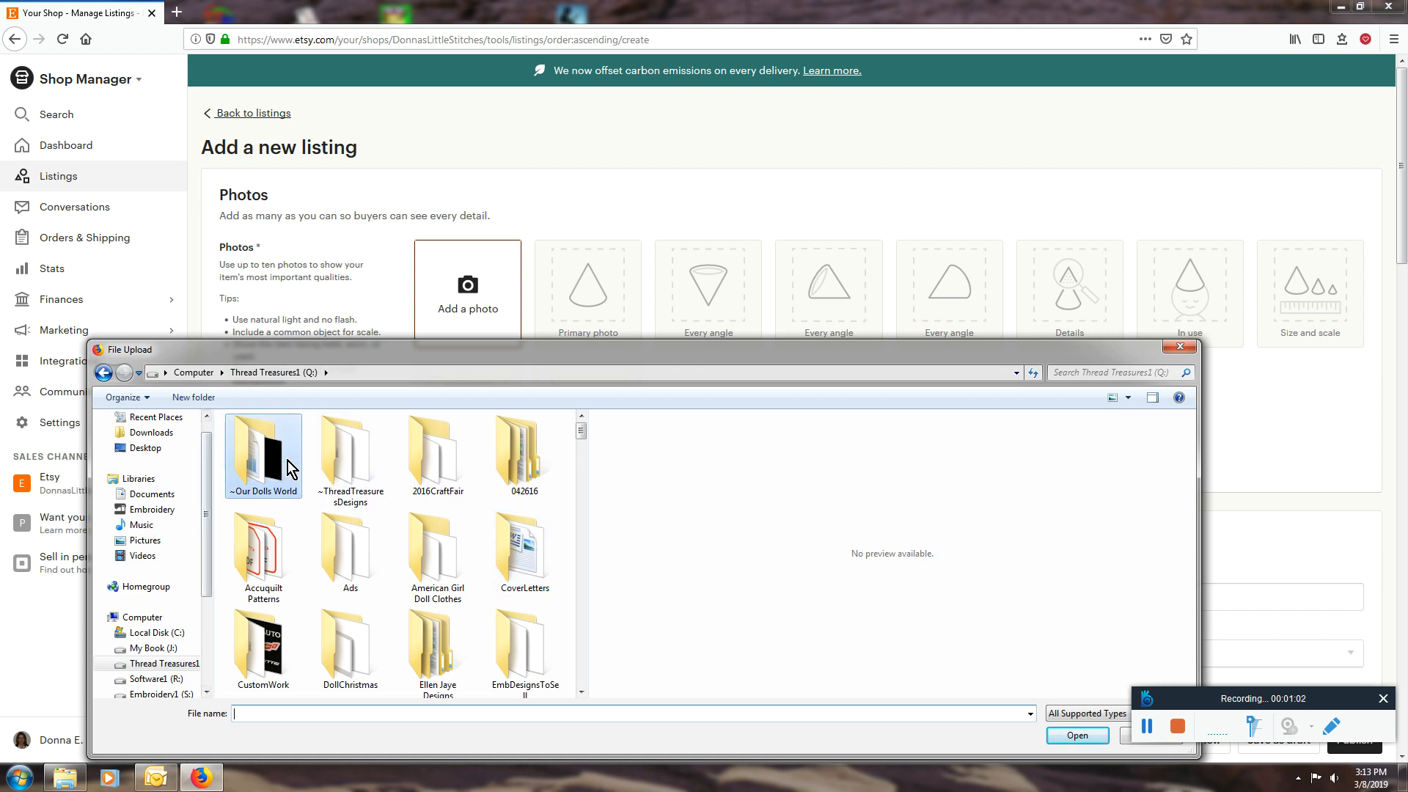
double_click(264, 455)
scroll(388, 536, "down", 1)
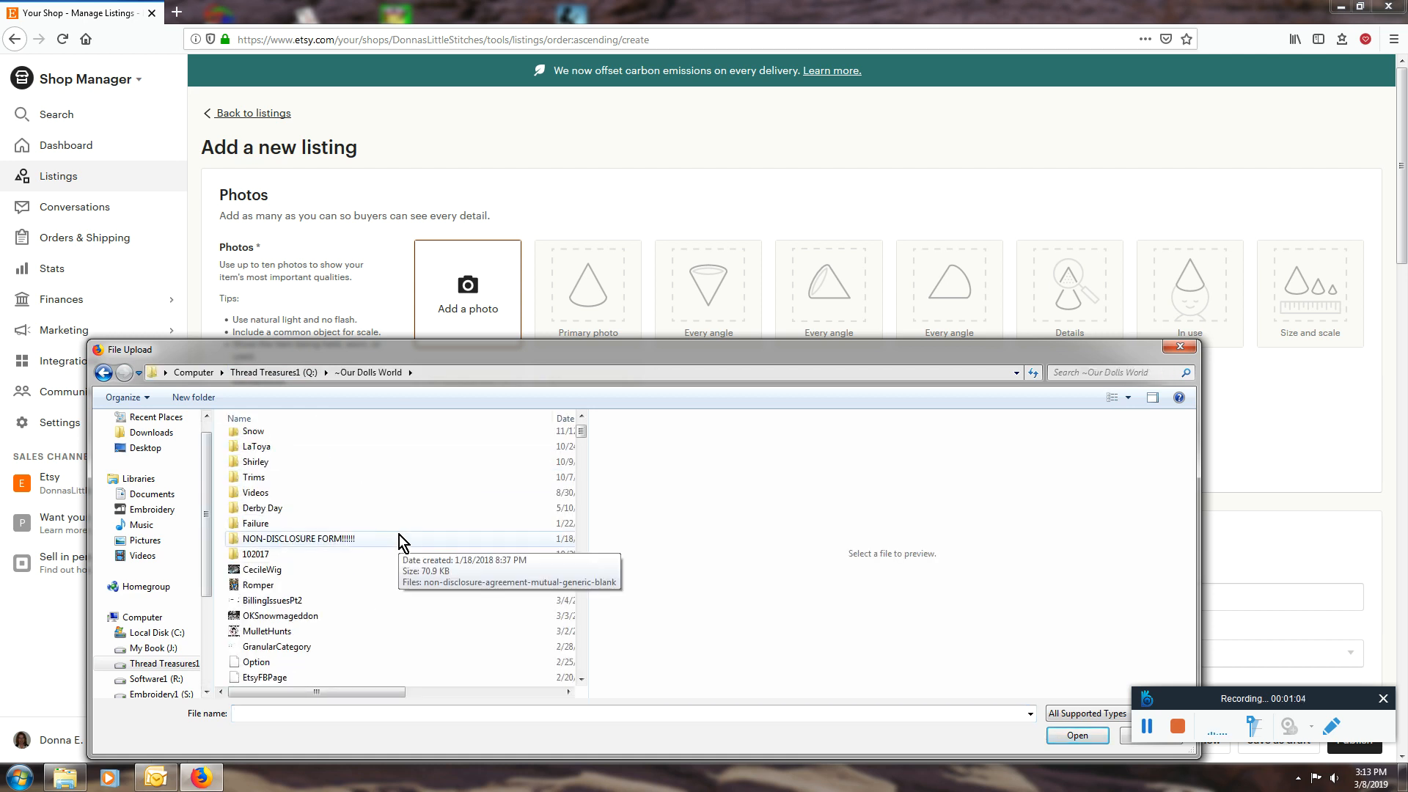
left_click(271, 586)
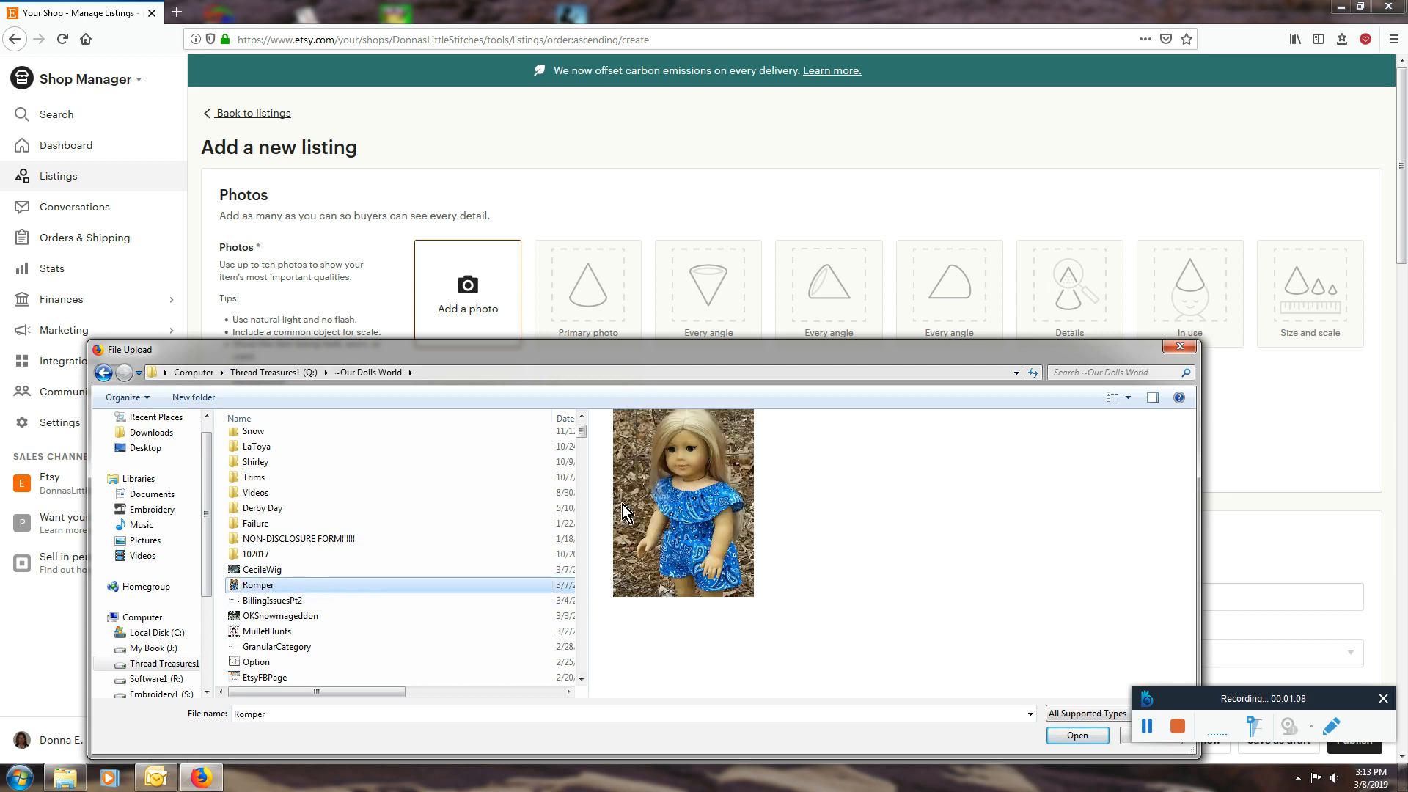
left_click(1072, 735)
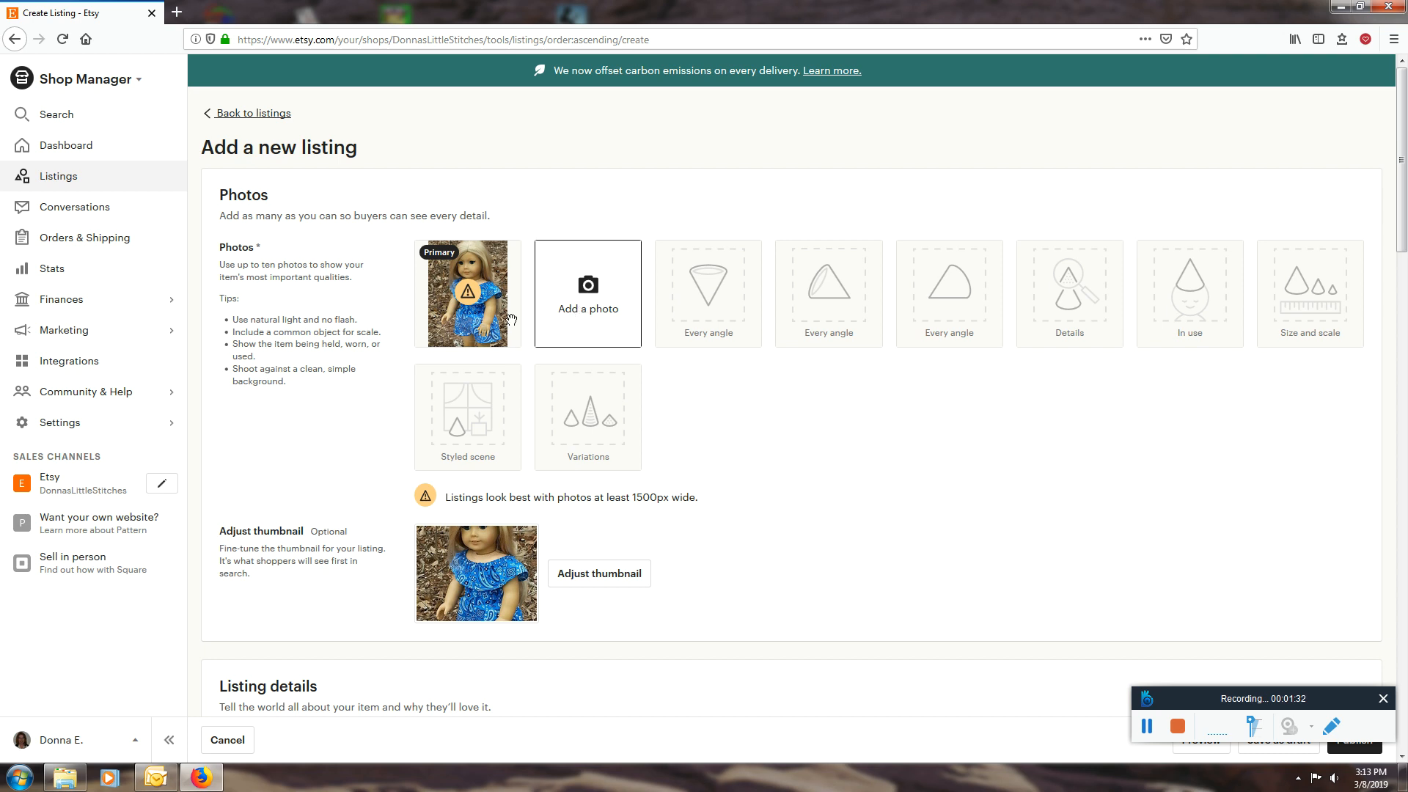
Adjust the listing thumbnail by zooming in moderately and repositioning it on the doll's face and upper romper, and save it.
mouse_move(475, 312)
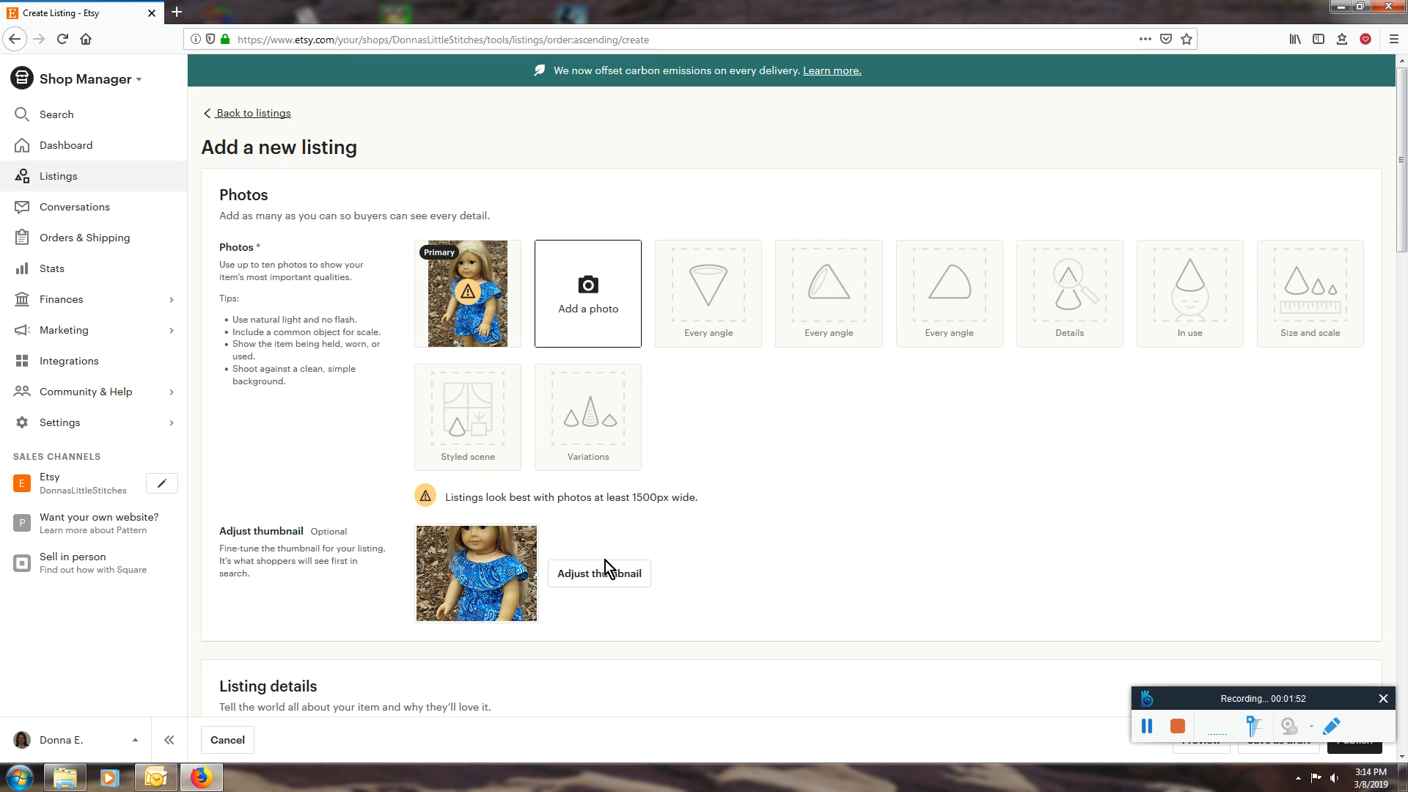
left_click(604, 581)
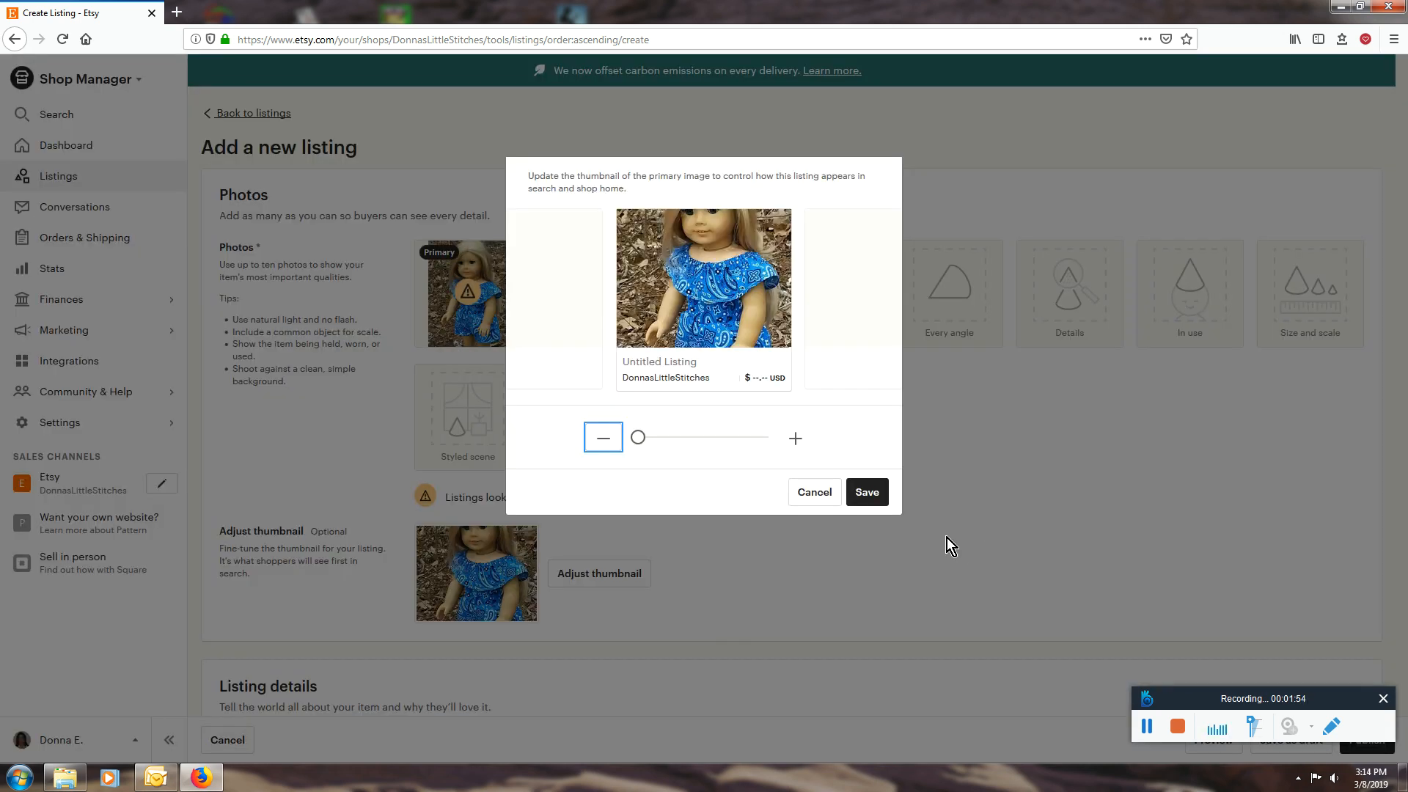
left_click_drag(637, 440, 751, 448)
left_click_drag(741, 315, 693, 287)
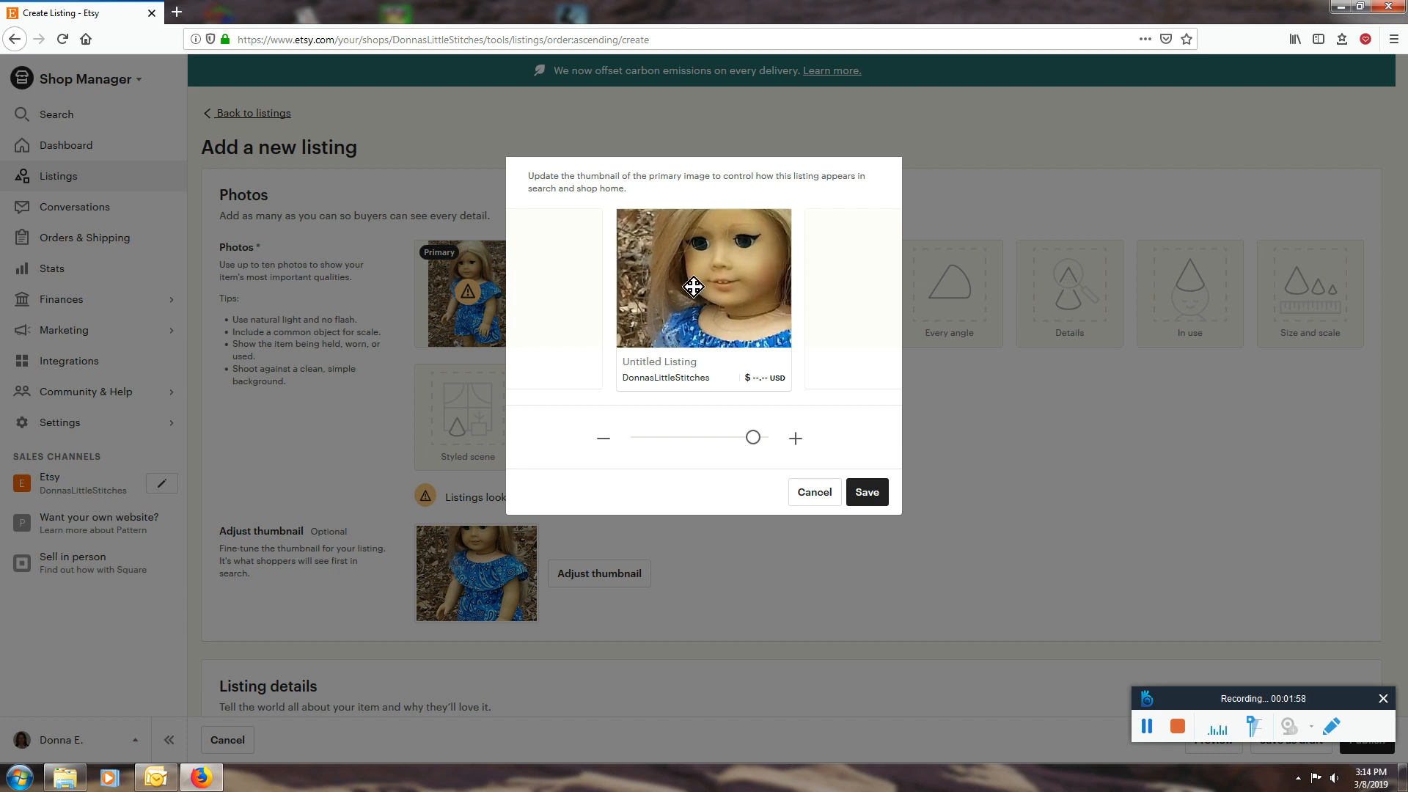
left_click_drag(755, 437, 670, 434)
left_click_drag(702, 253, 730, 293)
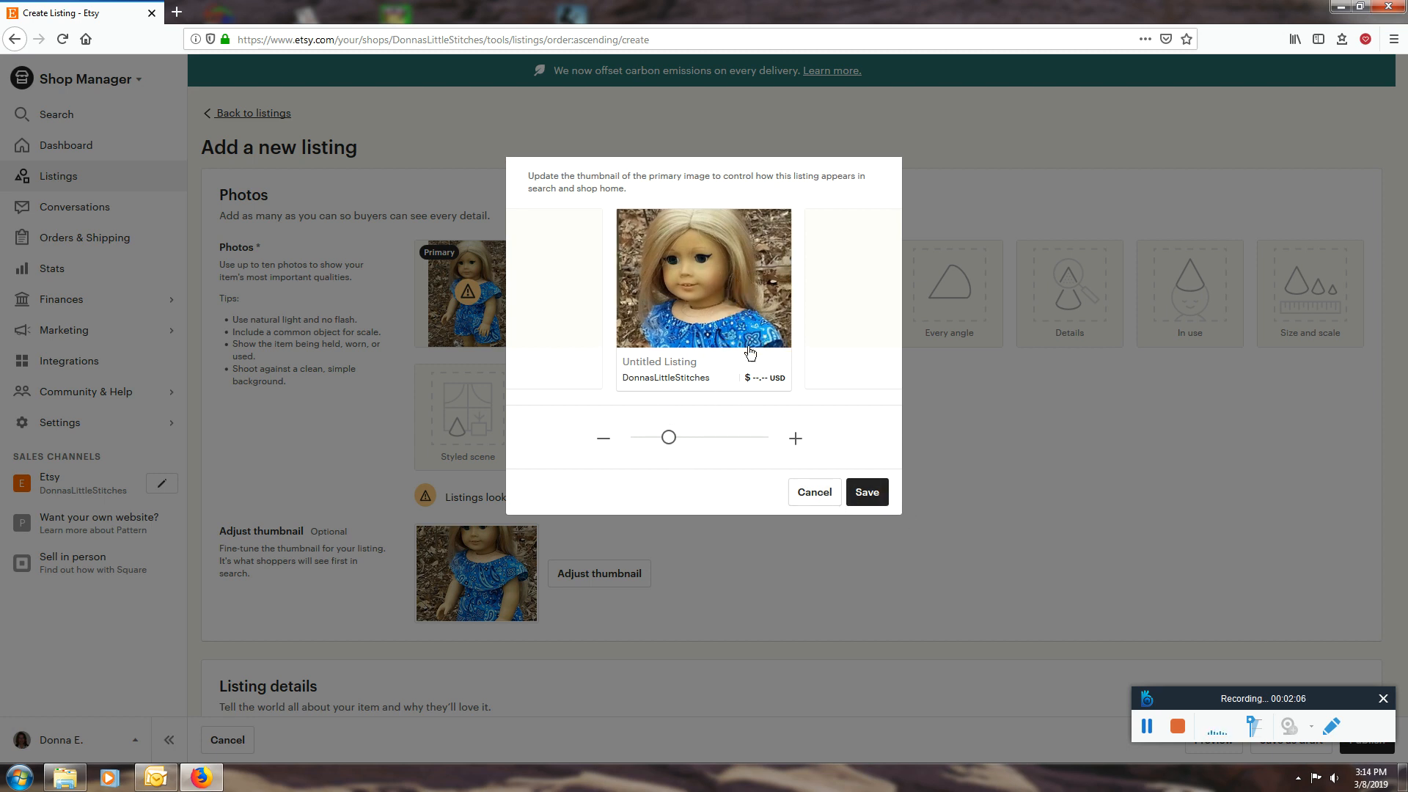
left_click_drag(720, 301, 742, 295)
left_click(867, 492)
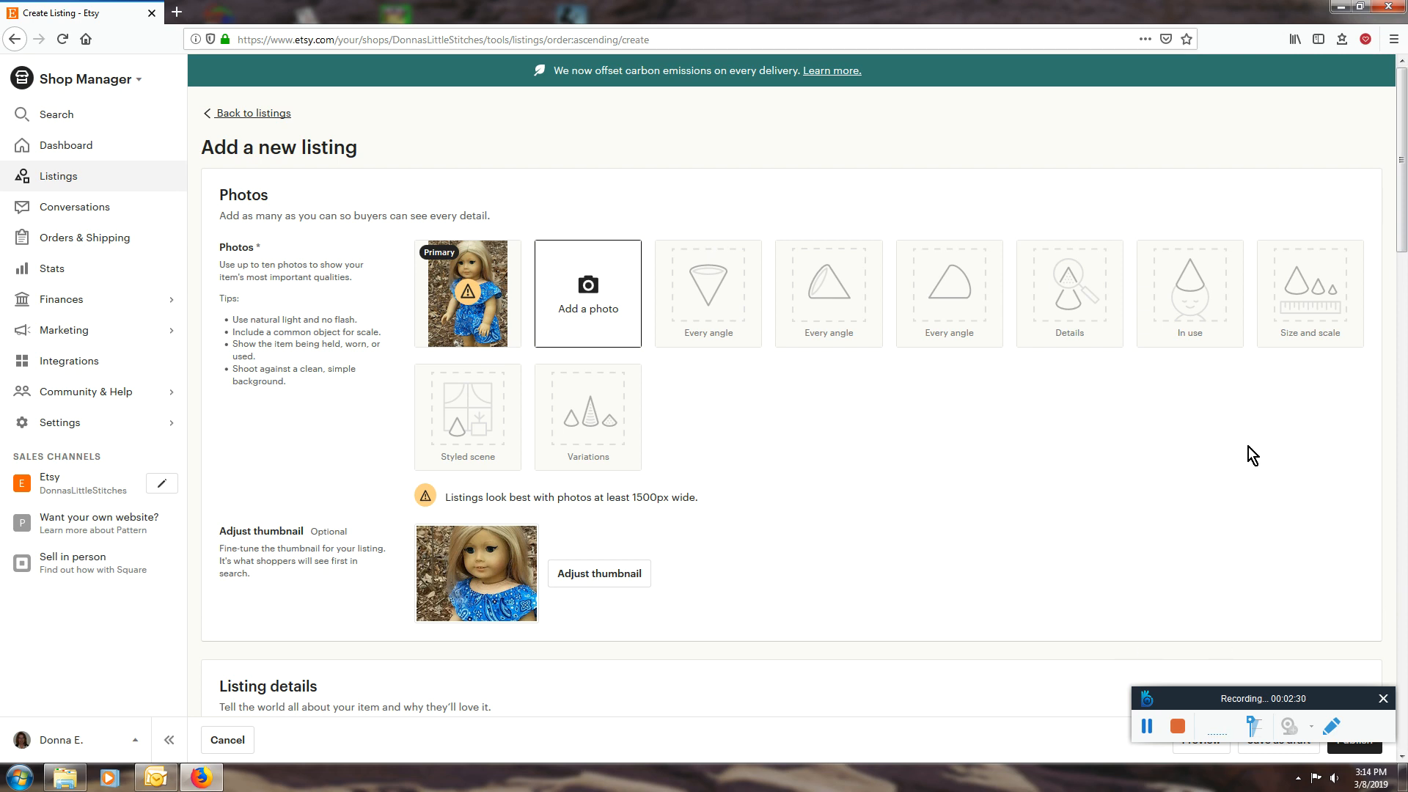
Title the listing "Paisley Romper for 18 Inch Girl Dolls - Fits Like American Girl® doll clothes".
scroll(1248, 447, "down", 5)
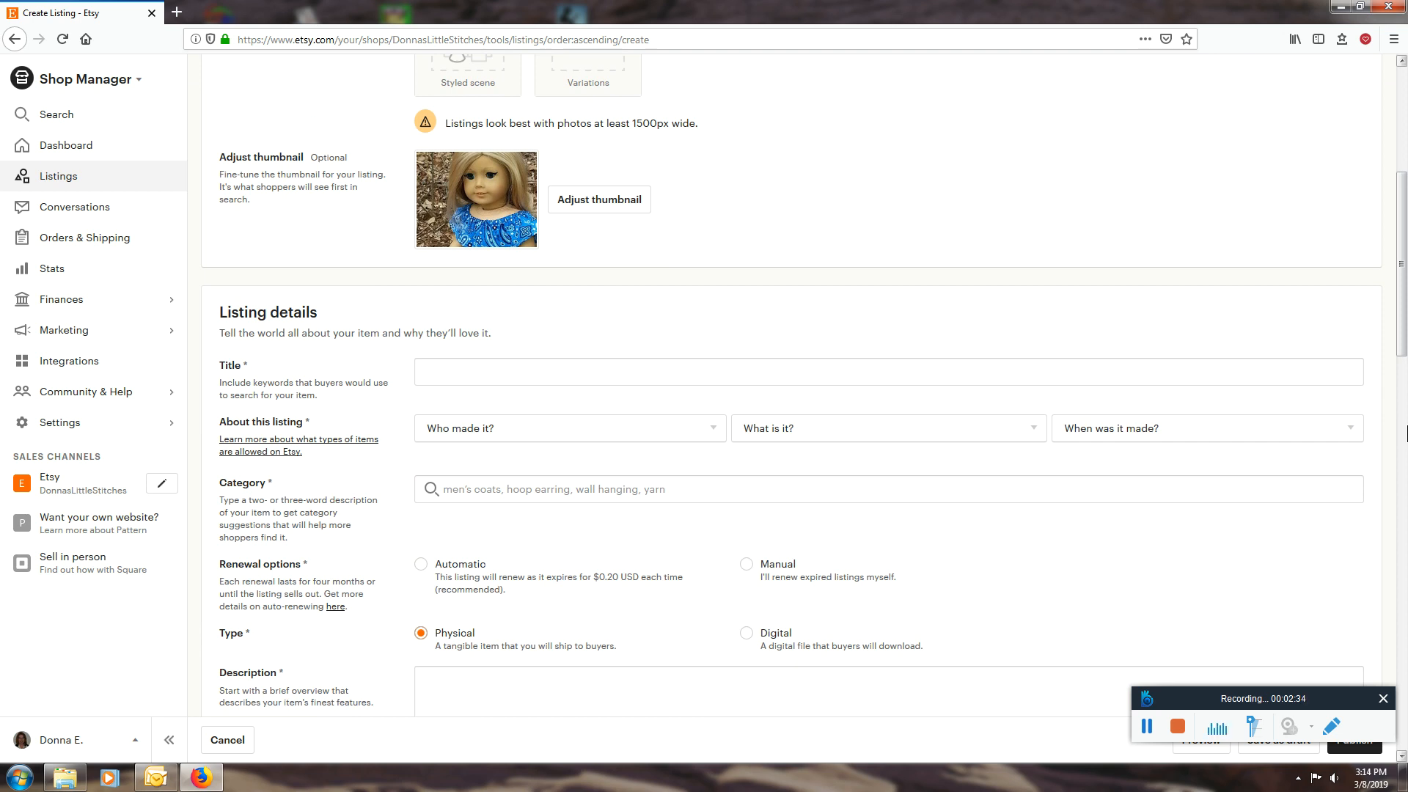
left_click(545, 381)
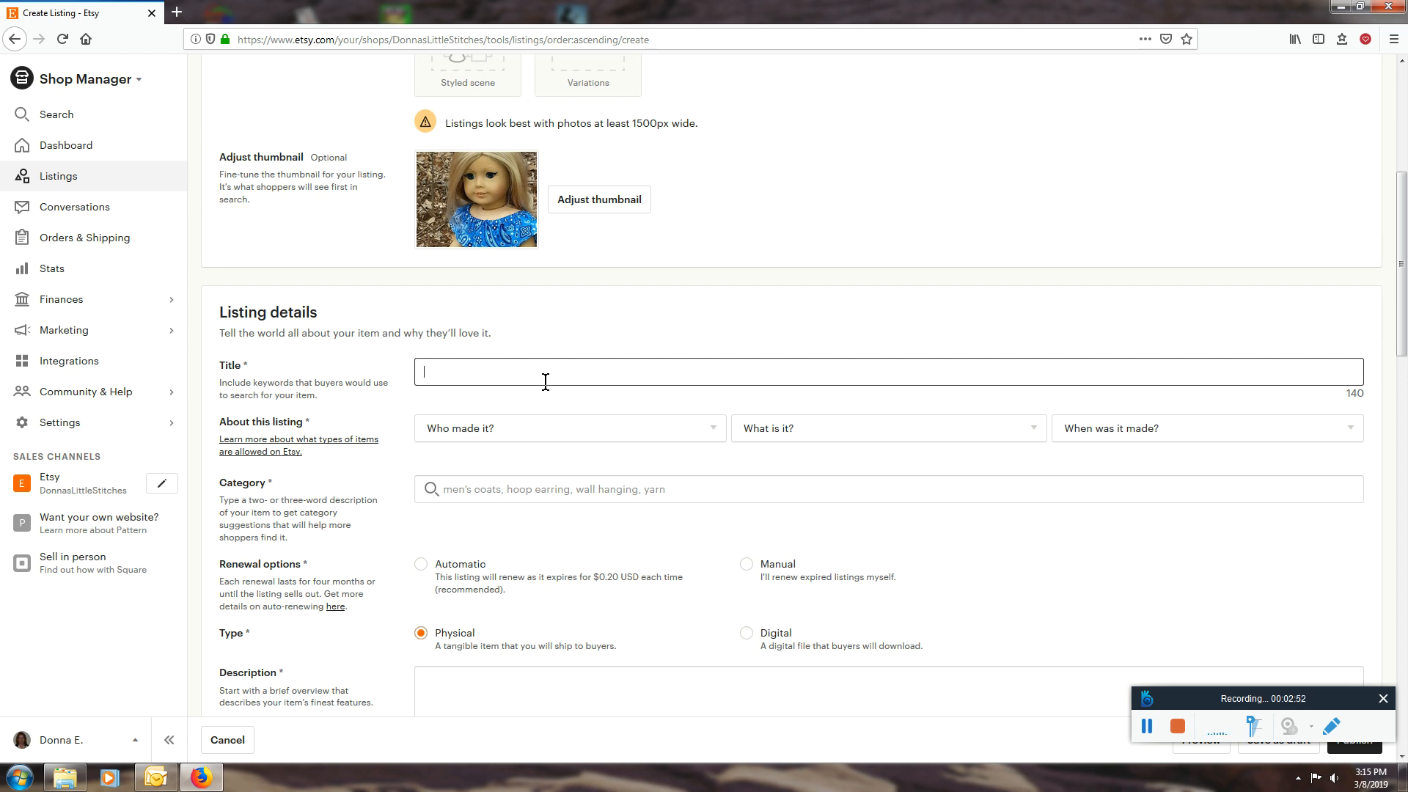
type("Paisley Rom")
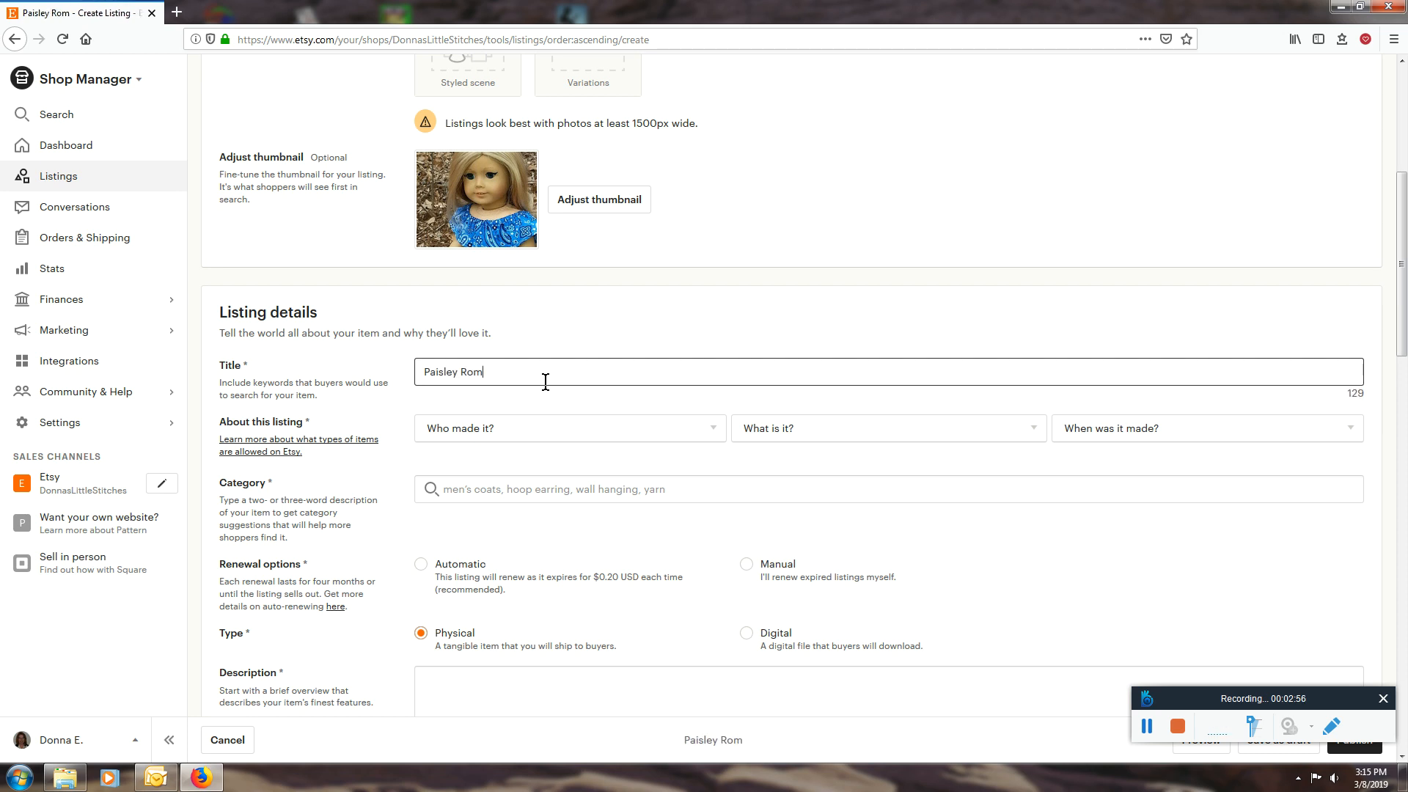
type("per for 18 Inch Girl Dolls - Fits Like American Girl")
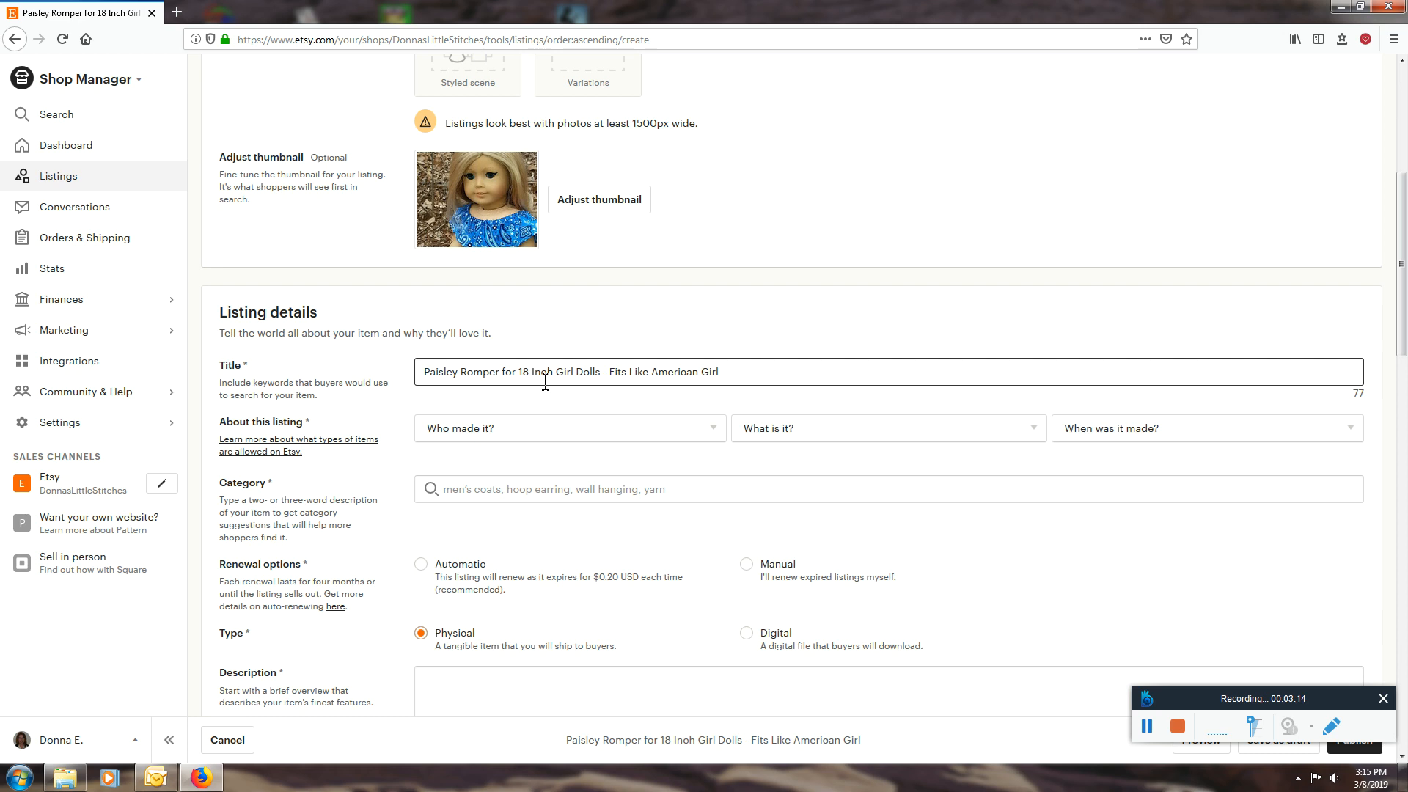
type("®")
type("doll clothes")
Describe the item's origin as made by "I did", "A finished product", and made in 2010 - 2019.
scroll(420, 439, "up", 1)
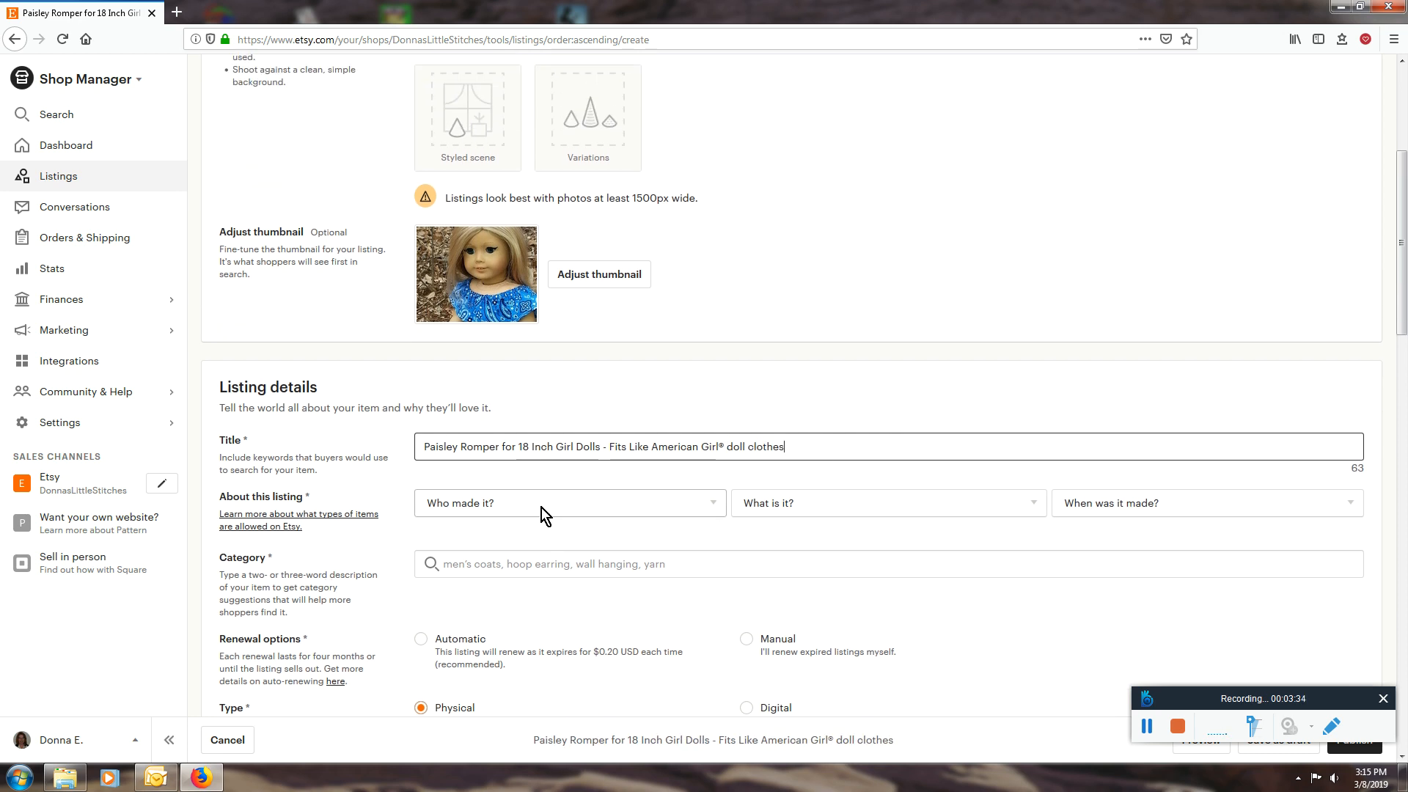
left_click(541, 508)
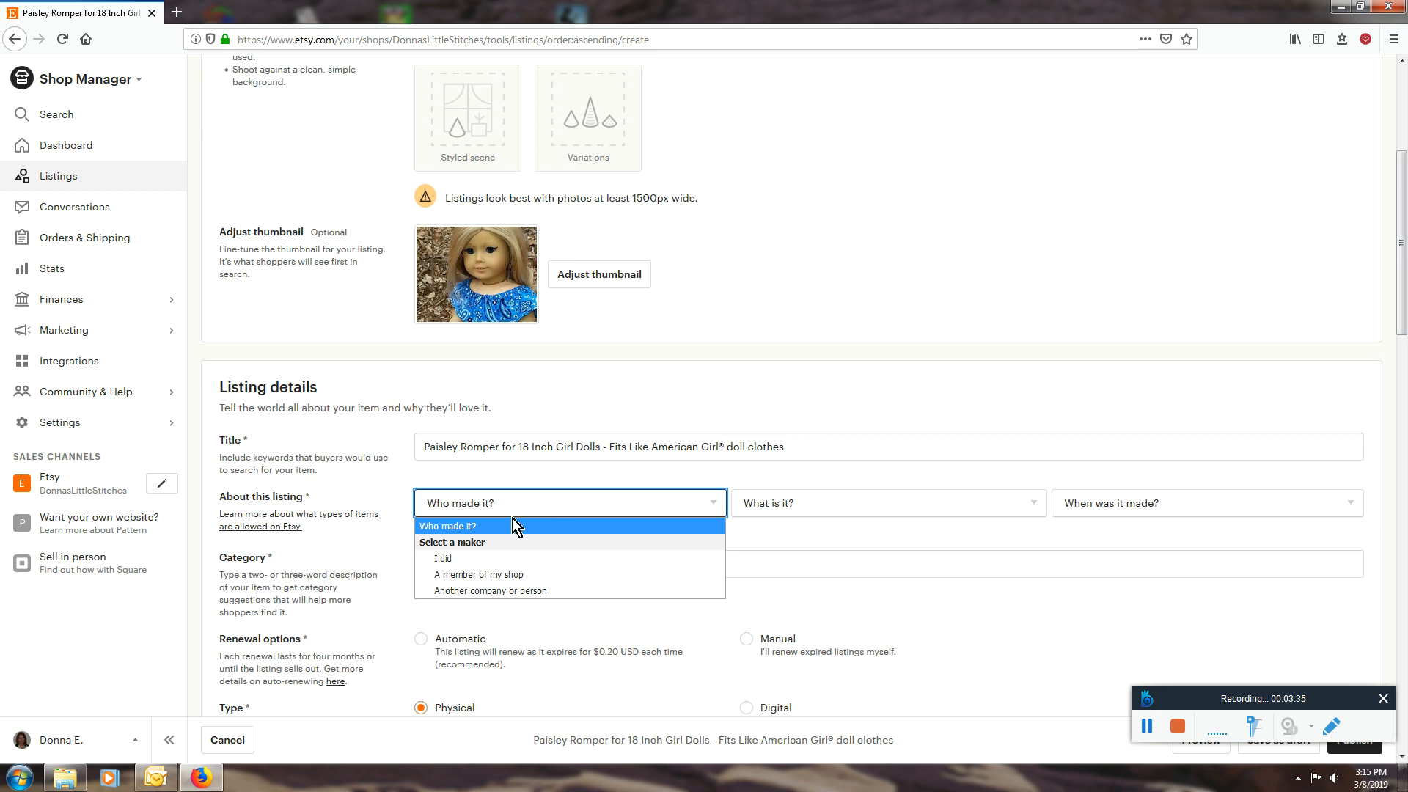
left_click(477, 562)
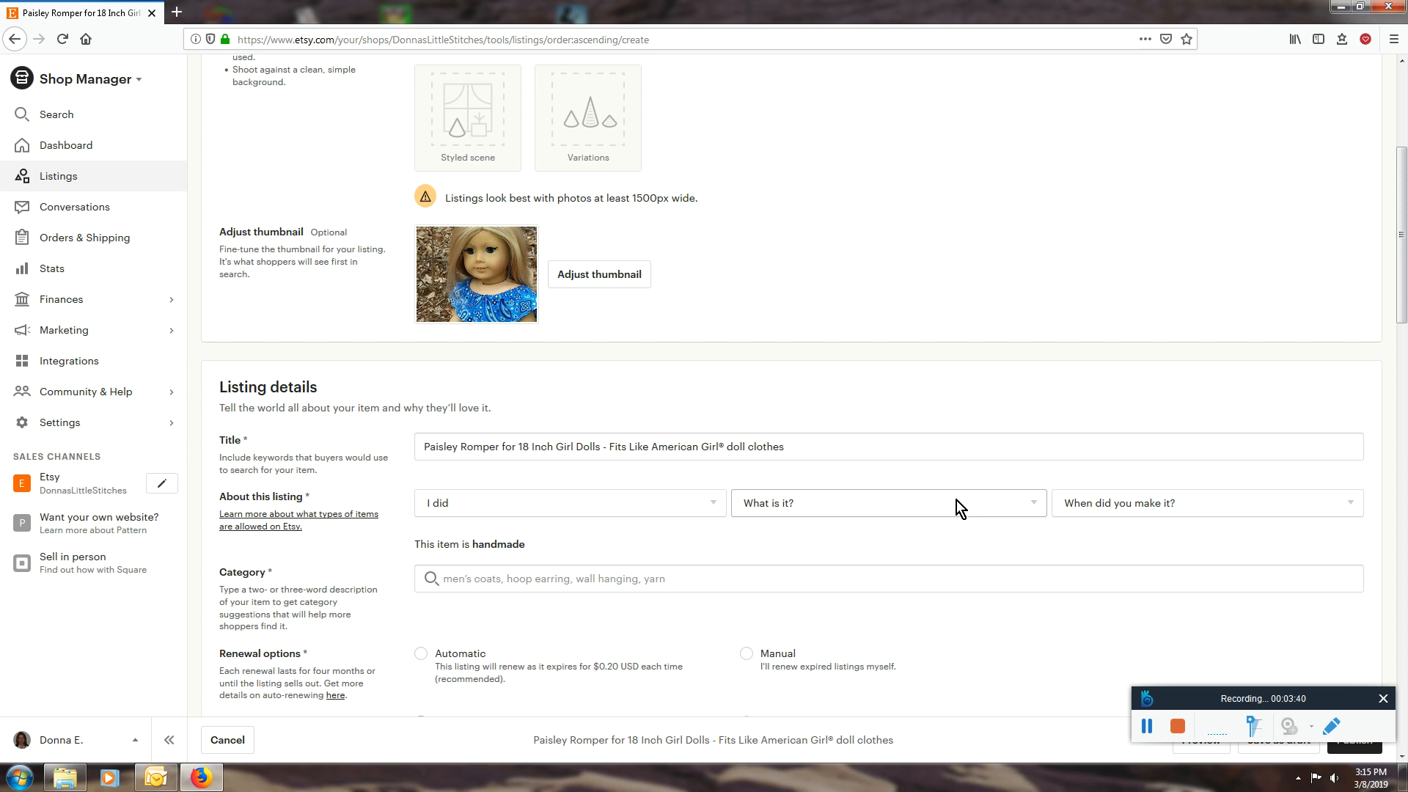
left_click(1027, 503)
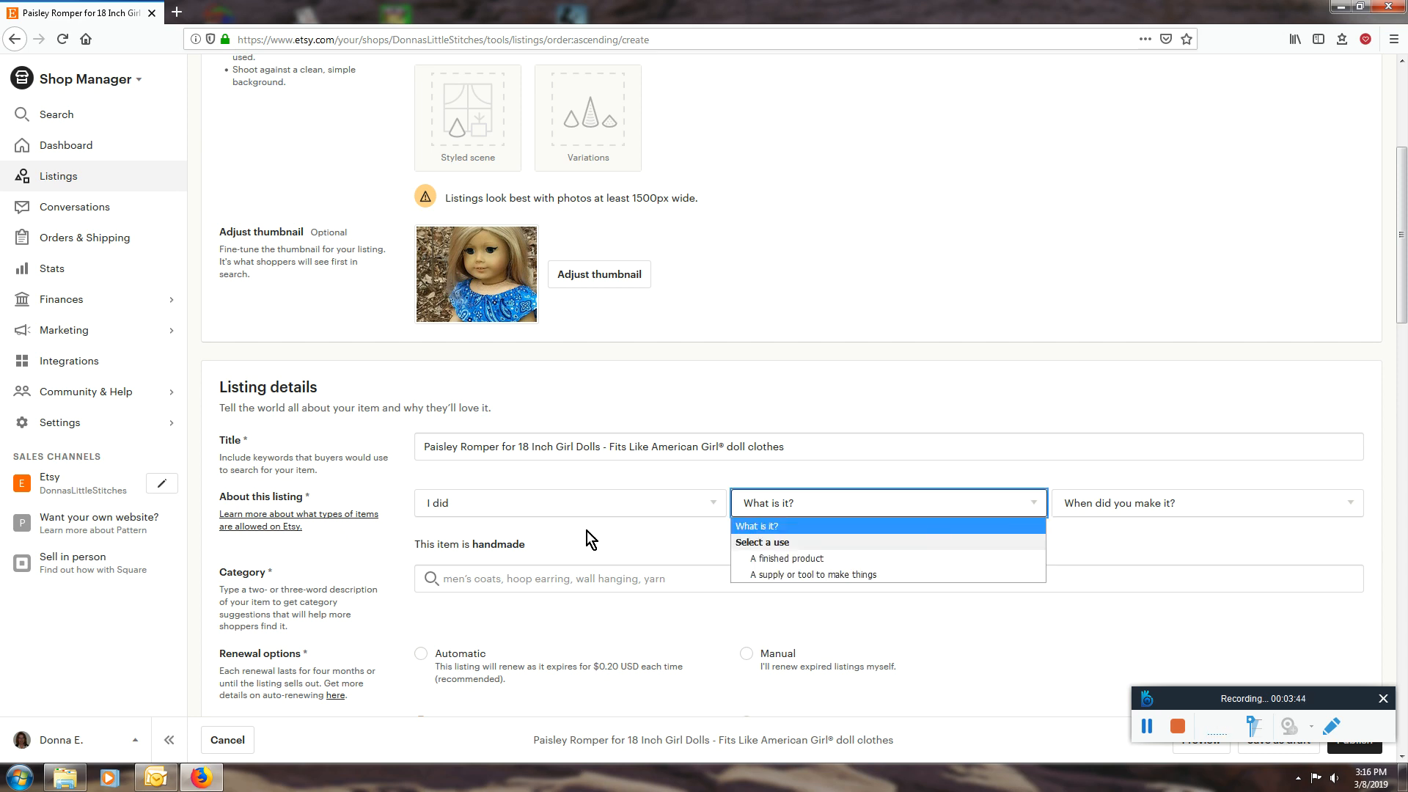
left_click(571, 508)
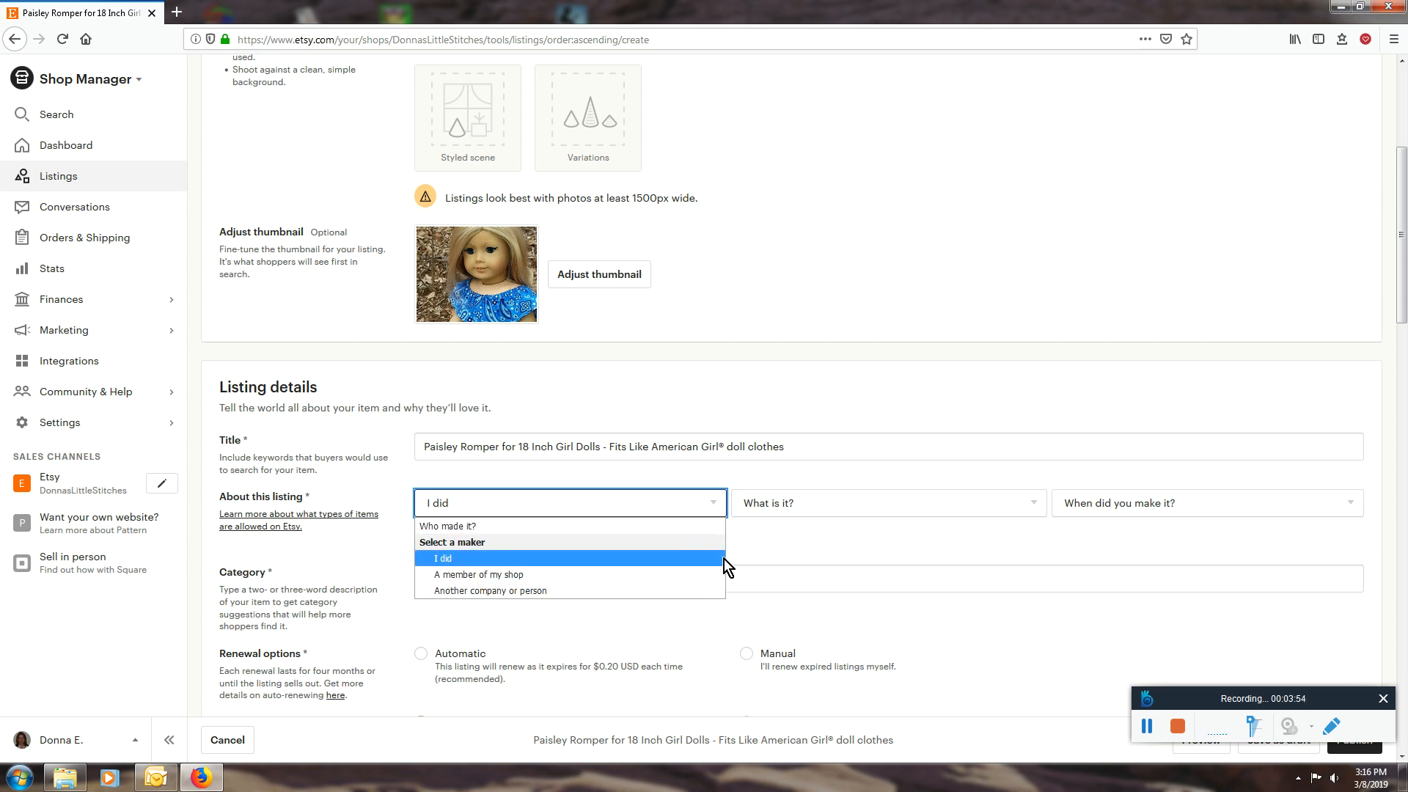
left_click(881, 504)
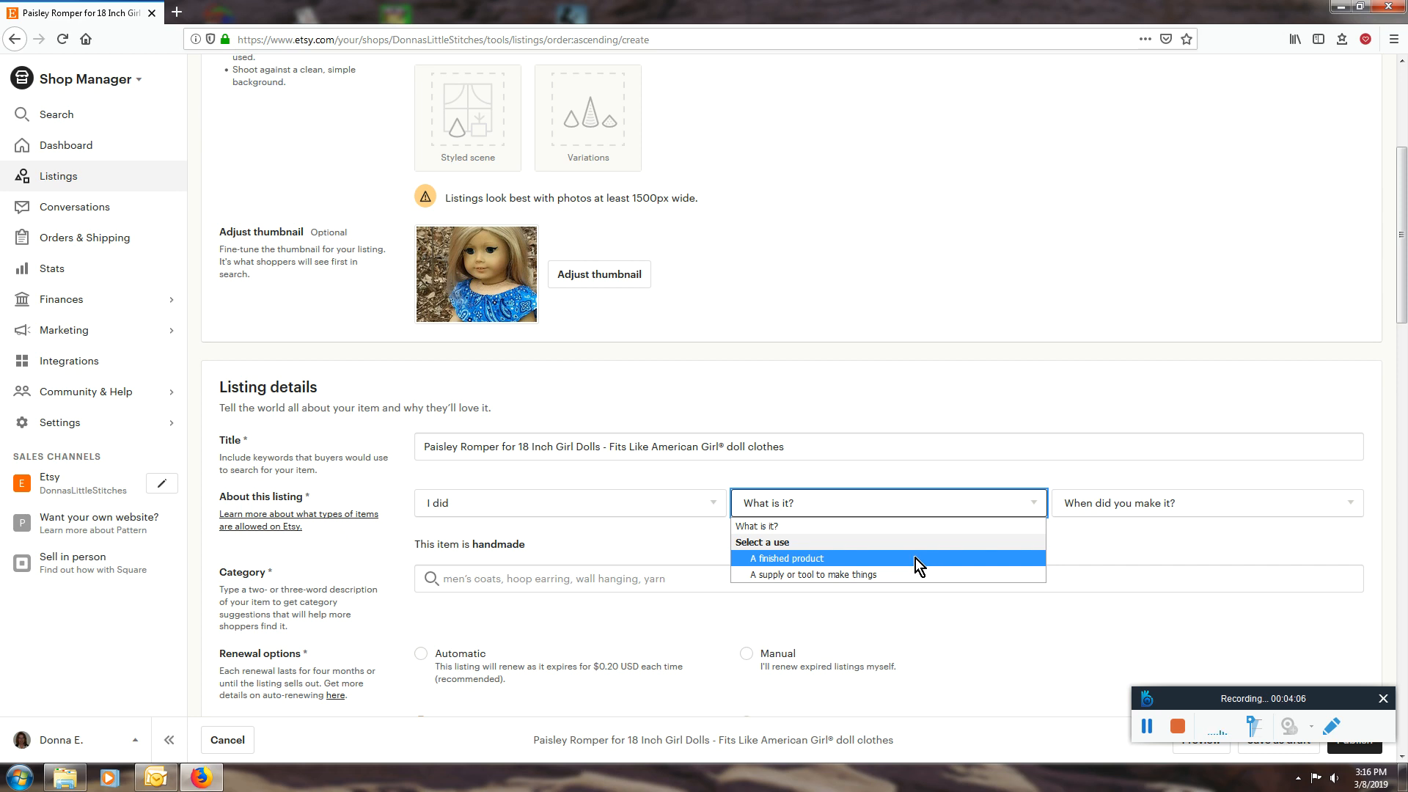
left_click(793, 558)
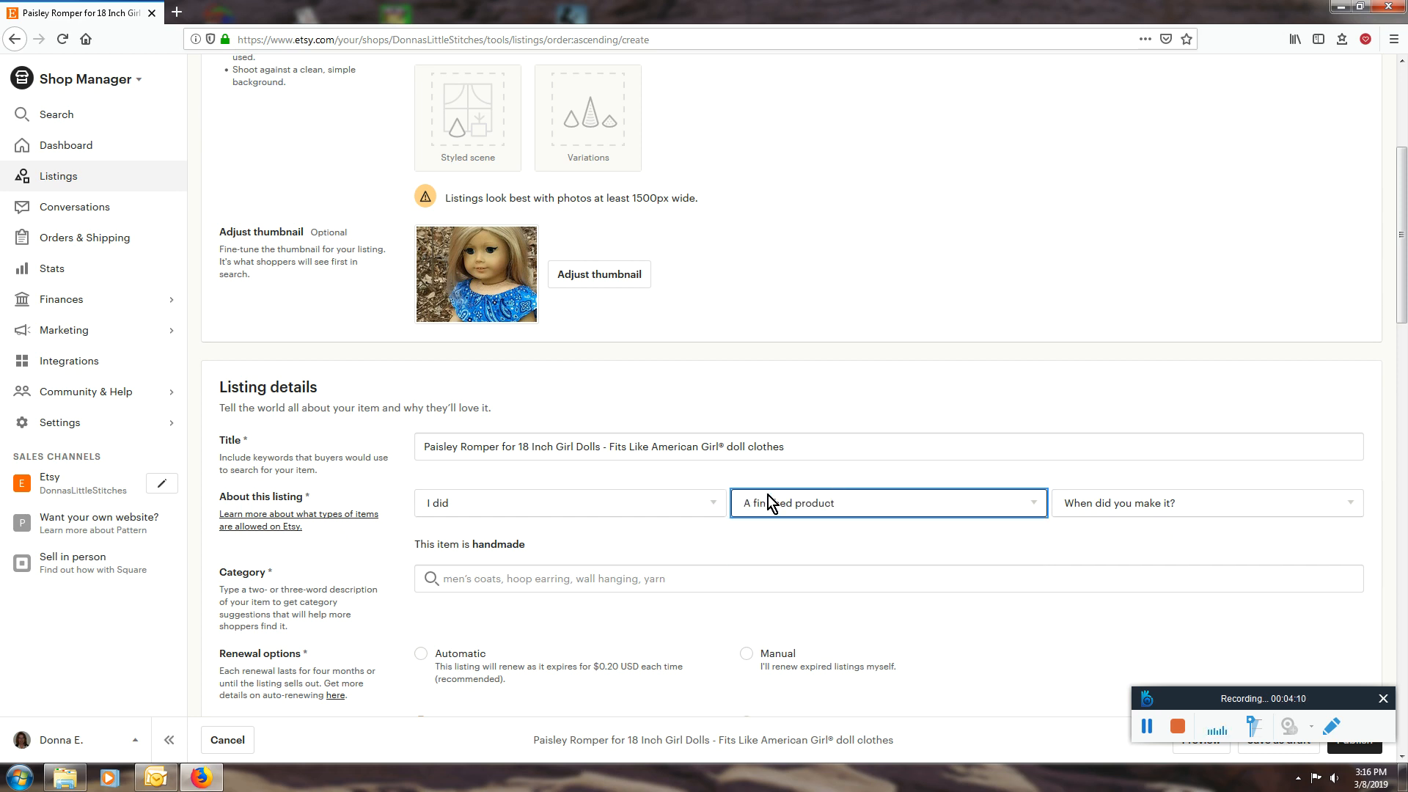
left_click(1177, 503)
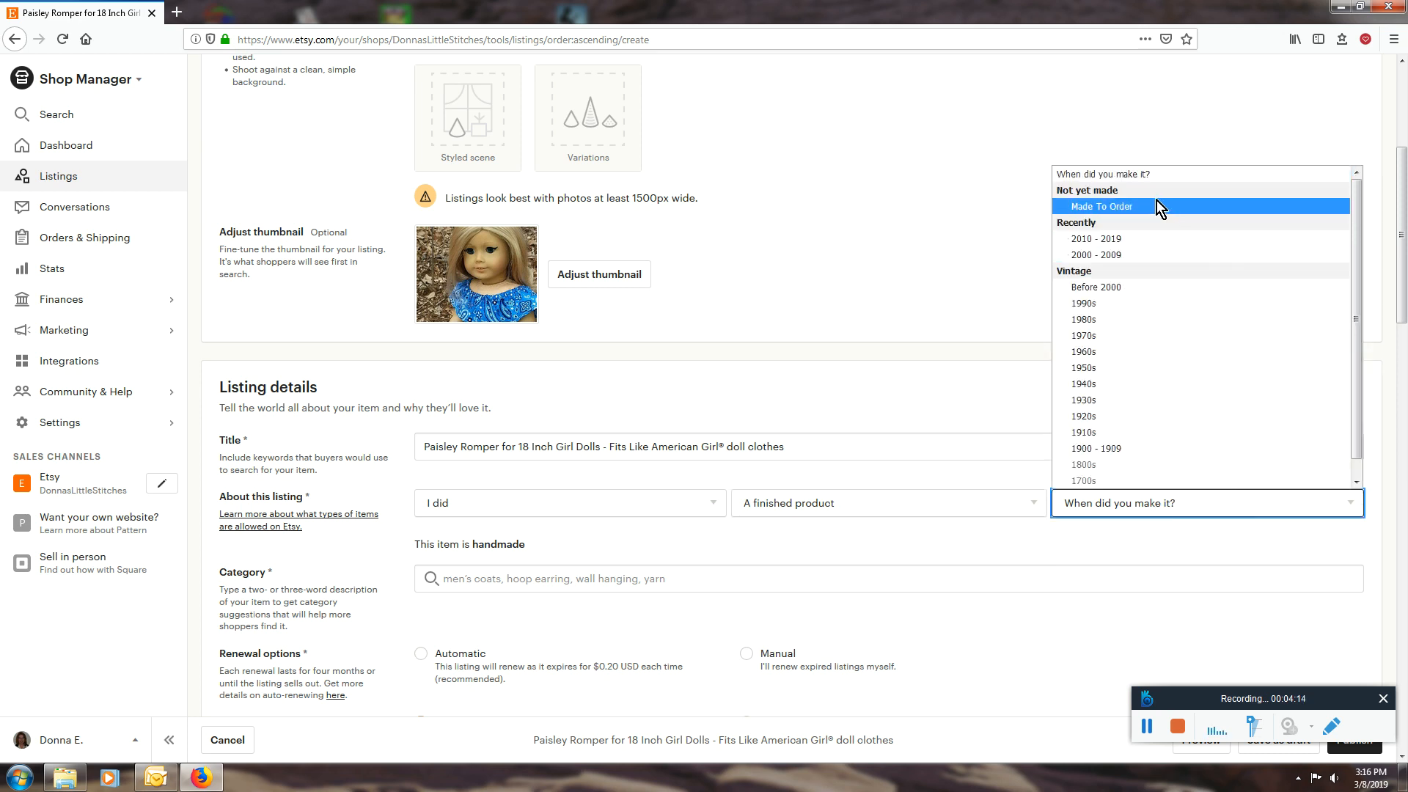
left_click(1120, 239)
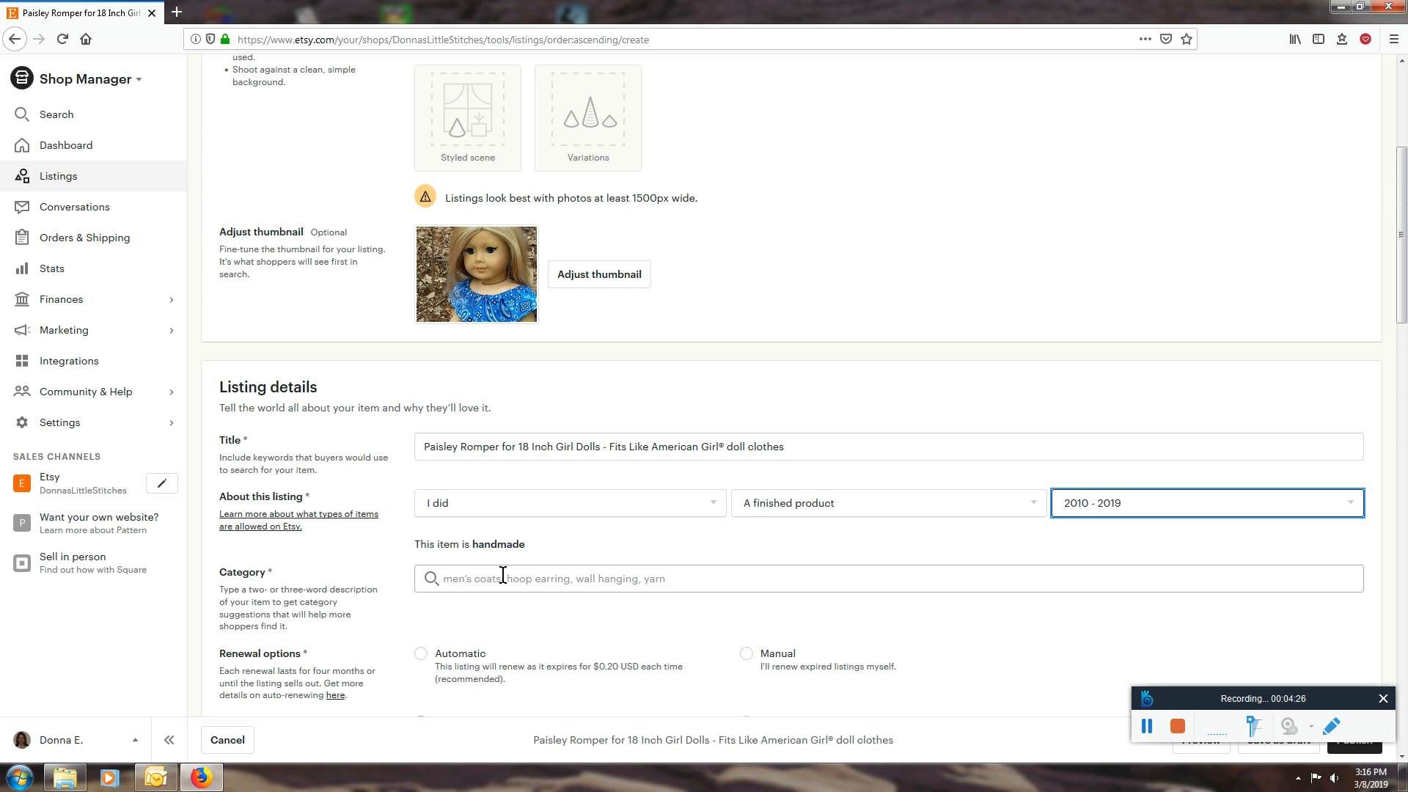
Open the DonnasLittleStitches storefront in a new tab and search Etsy for "baby onsies".
right_click(73, 496)
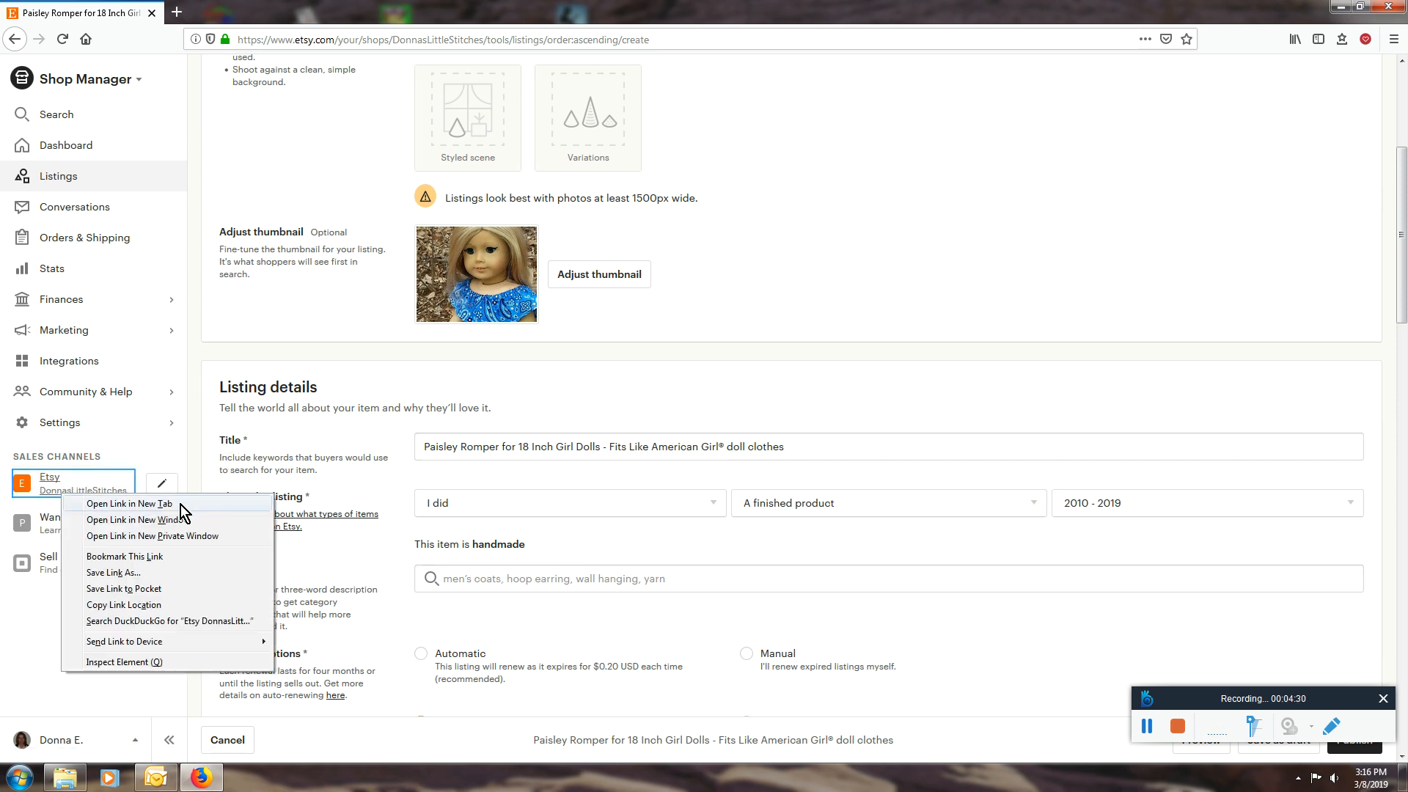
left_click(183, 505)
left_click(249, 12)
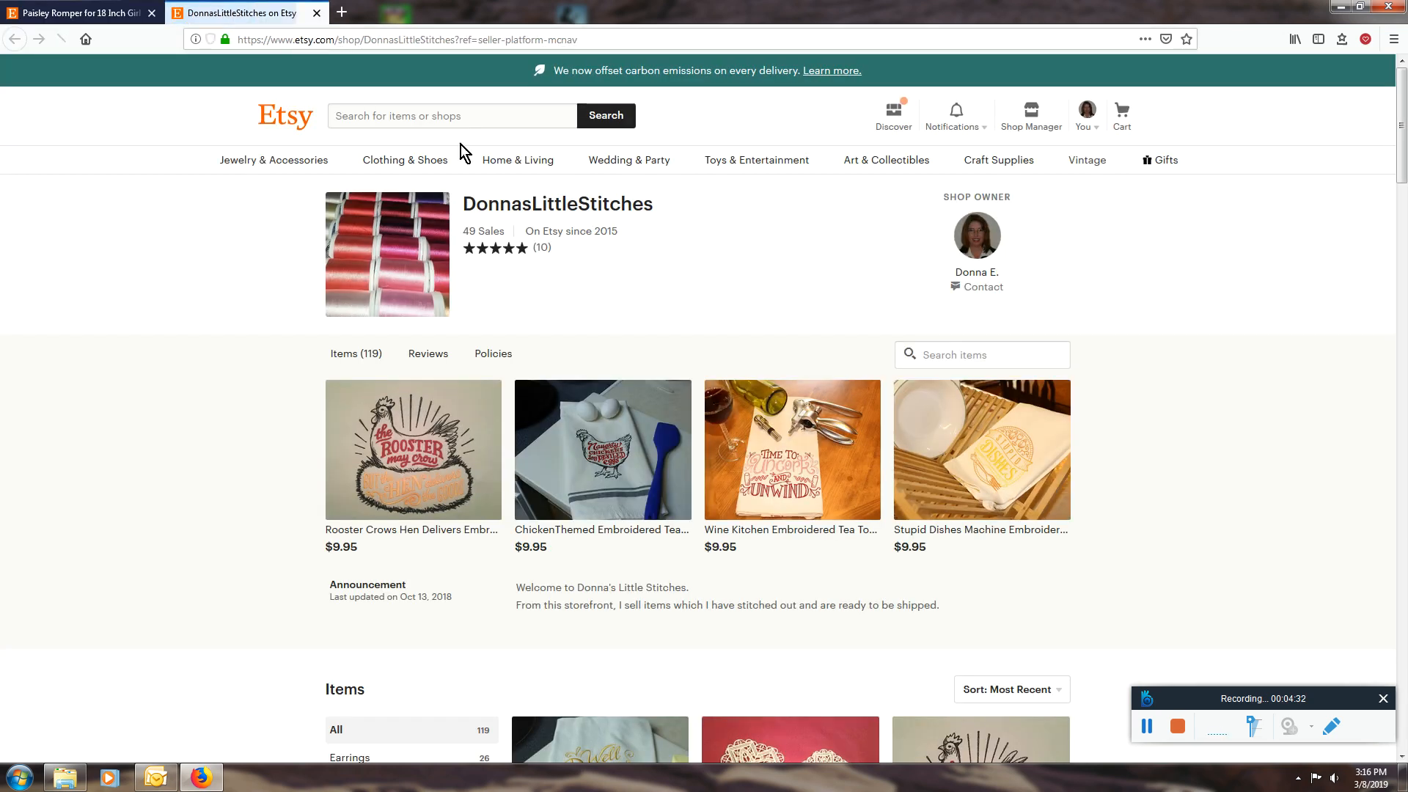
left_click(399, 112)
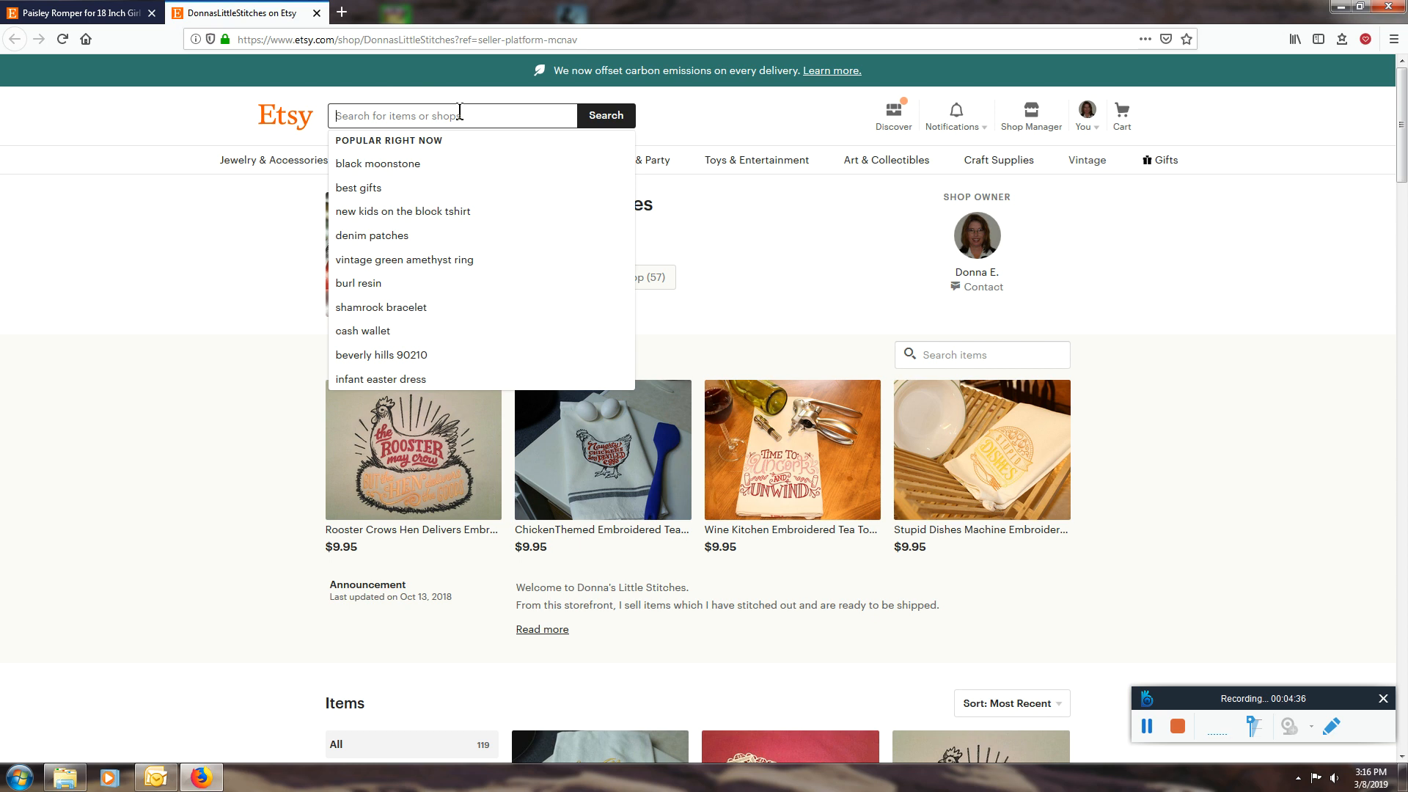
type("baby")
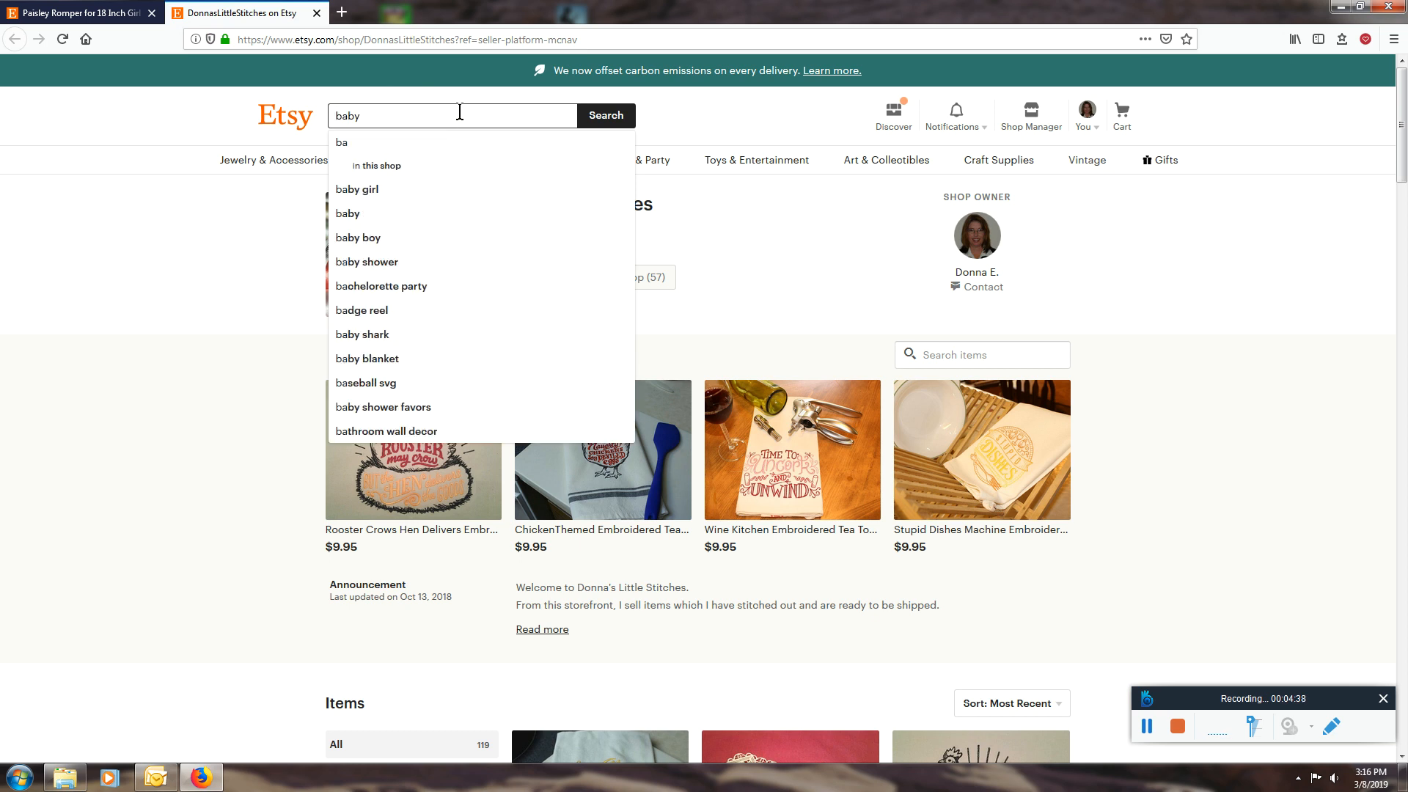
type(" onsies")
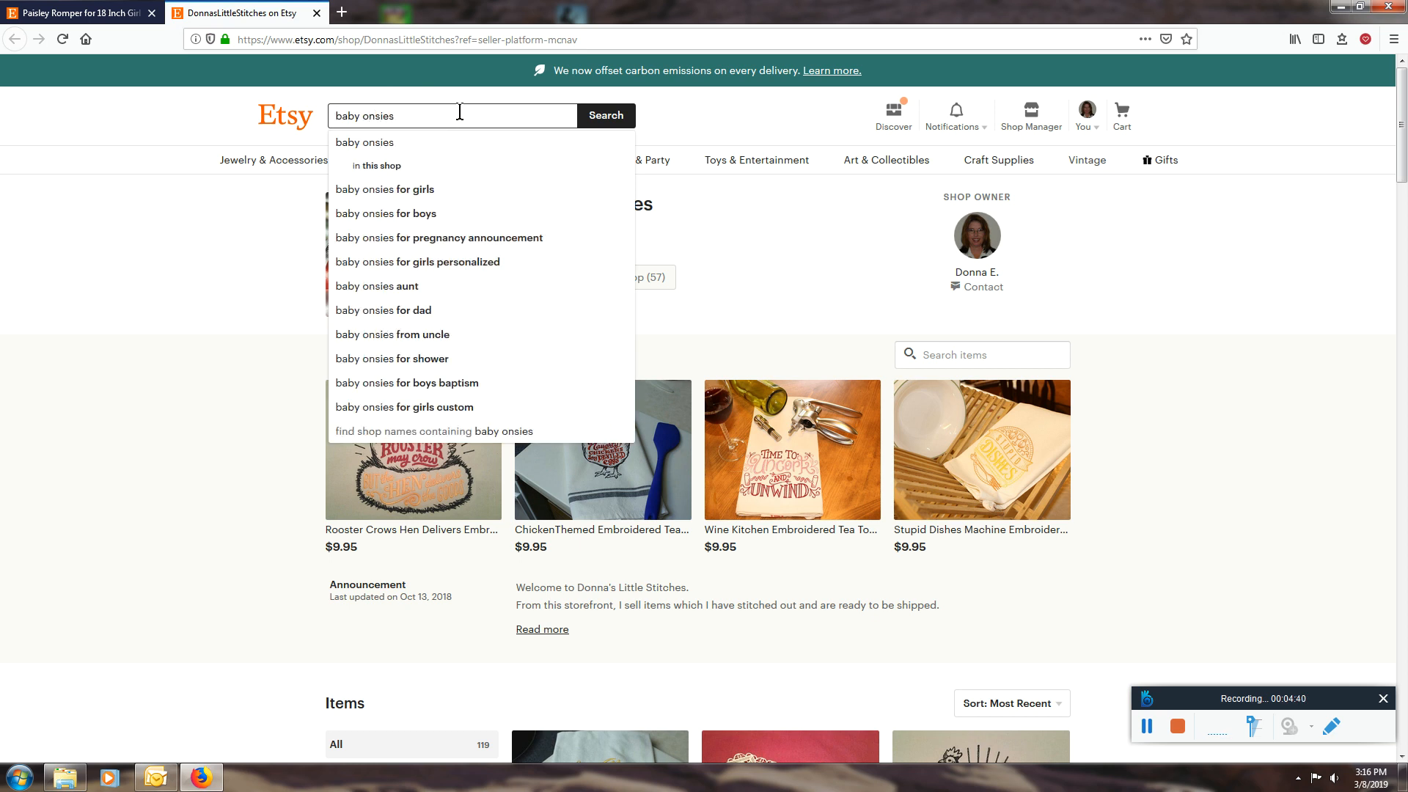
key("Return")
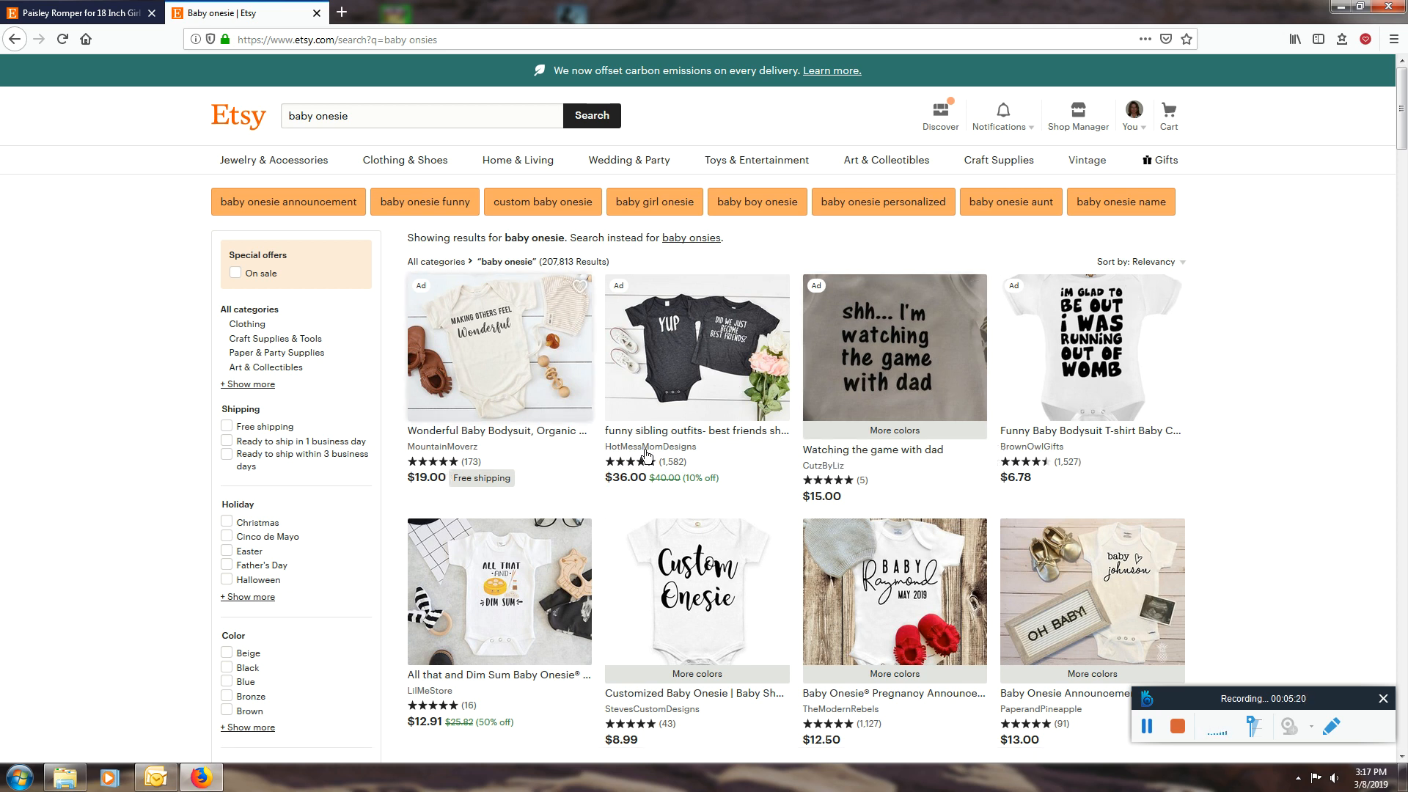
Open the Wonderful Baby Bodysuit listing from the search results and view it alongside the draft romper listing.
left_click(551, 437)
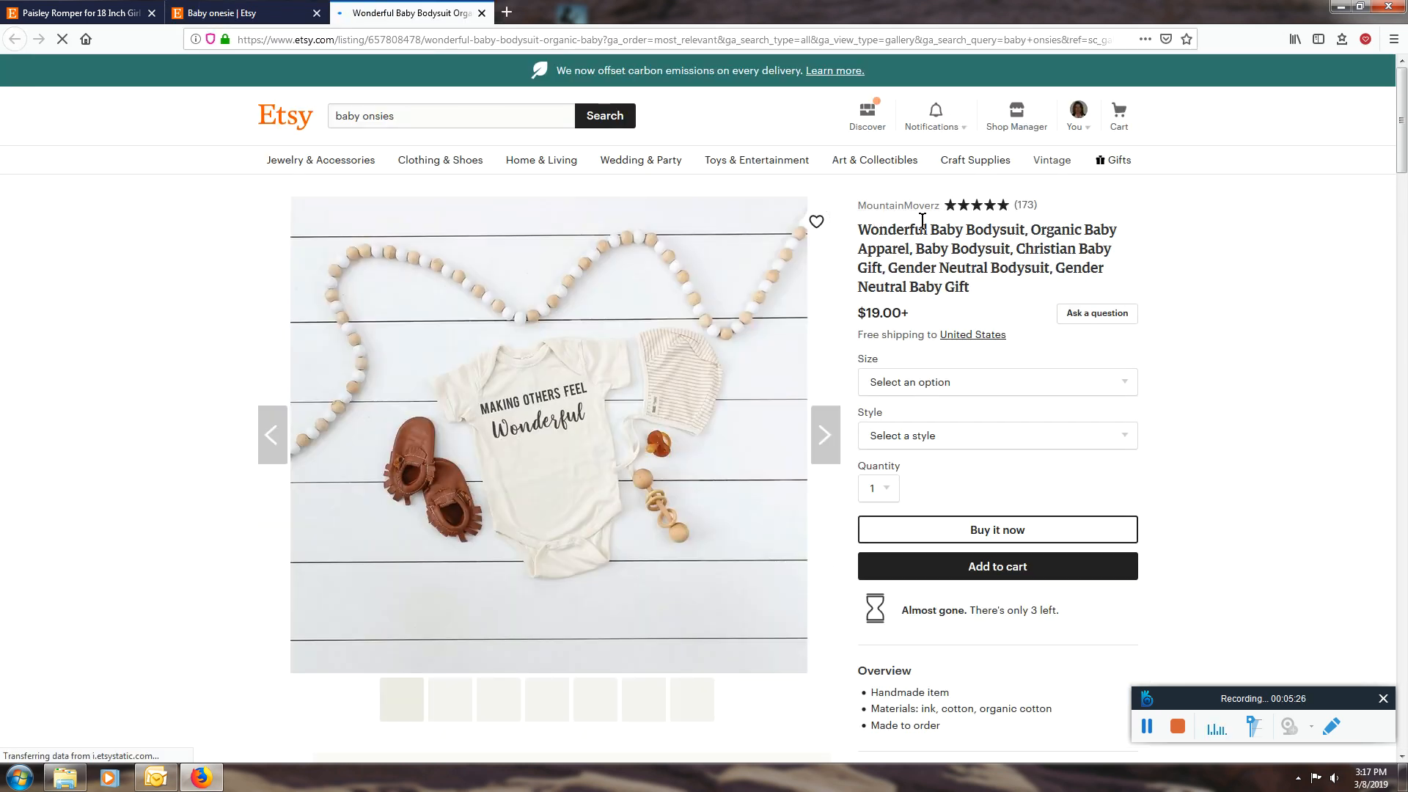
left_click(95, 13)
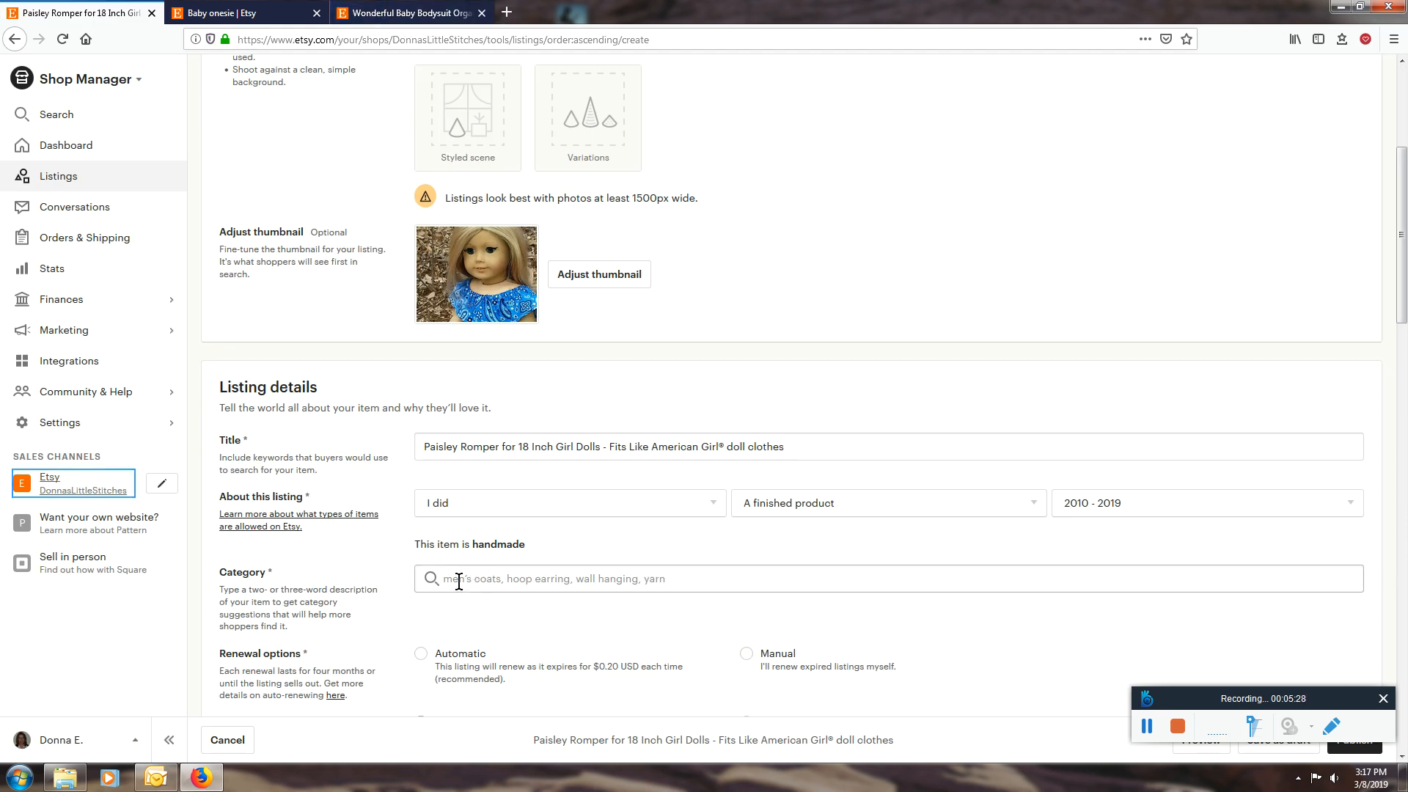
left_click(431, 12)
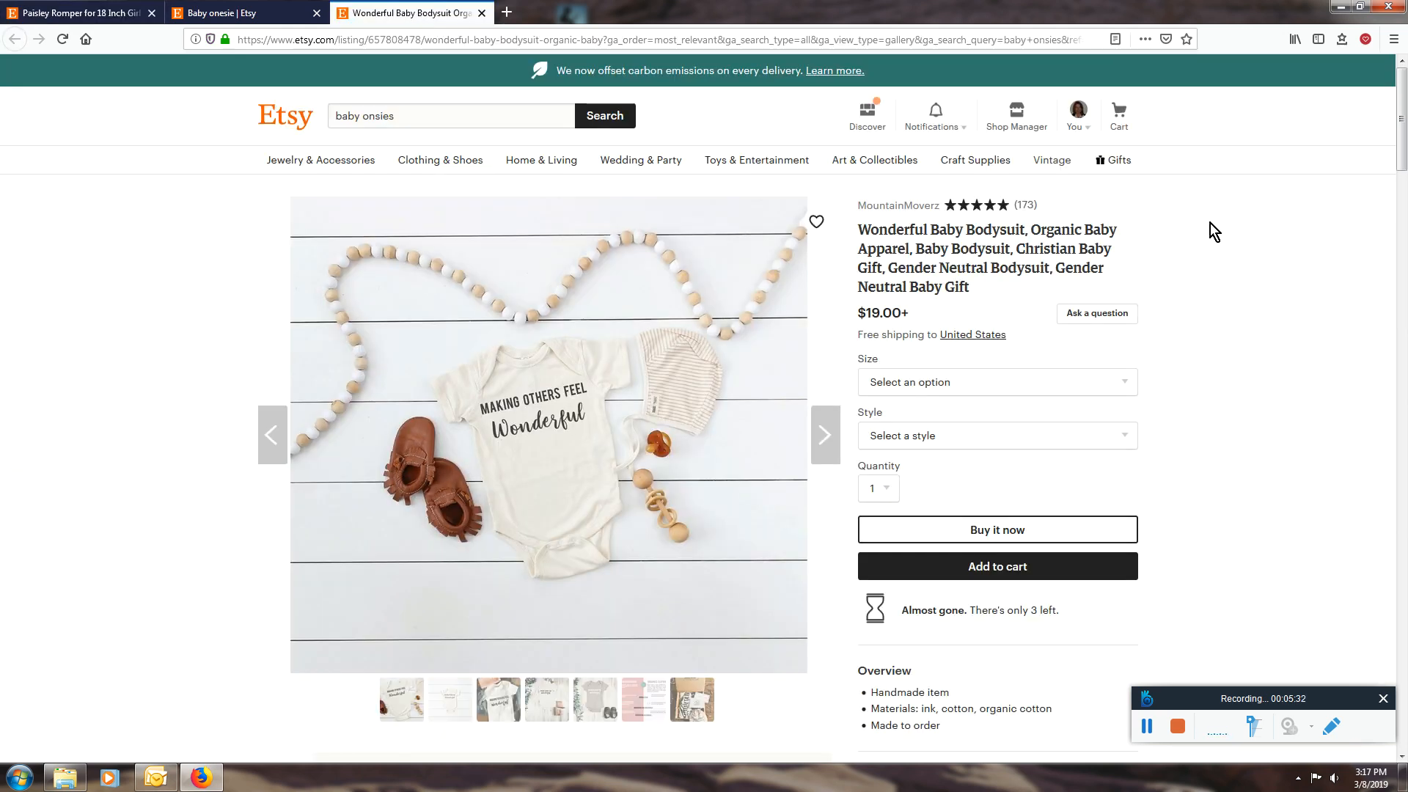
Examine the Wonderful Baby Bodysuit listing's overview, description, reviews, similar items and related search tags.
scroll(975, 377, "down", 5)
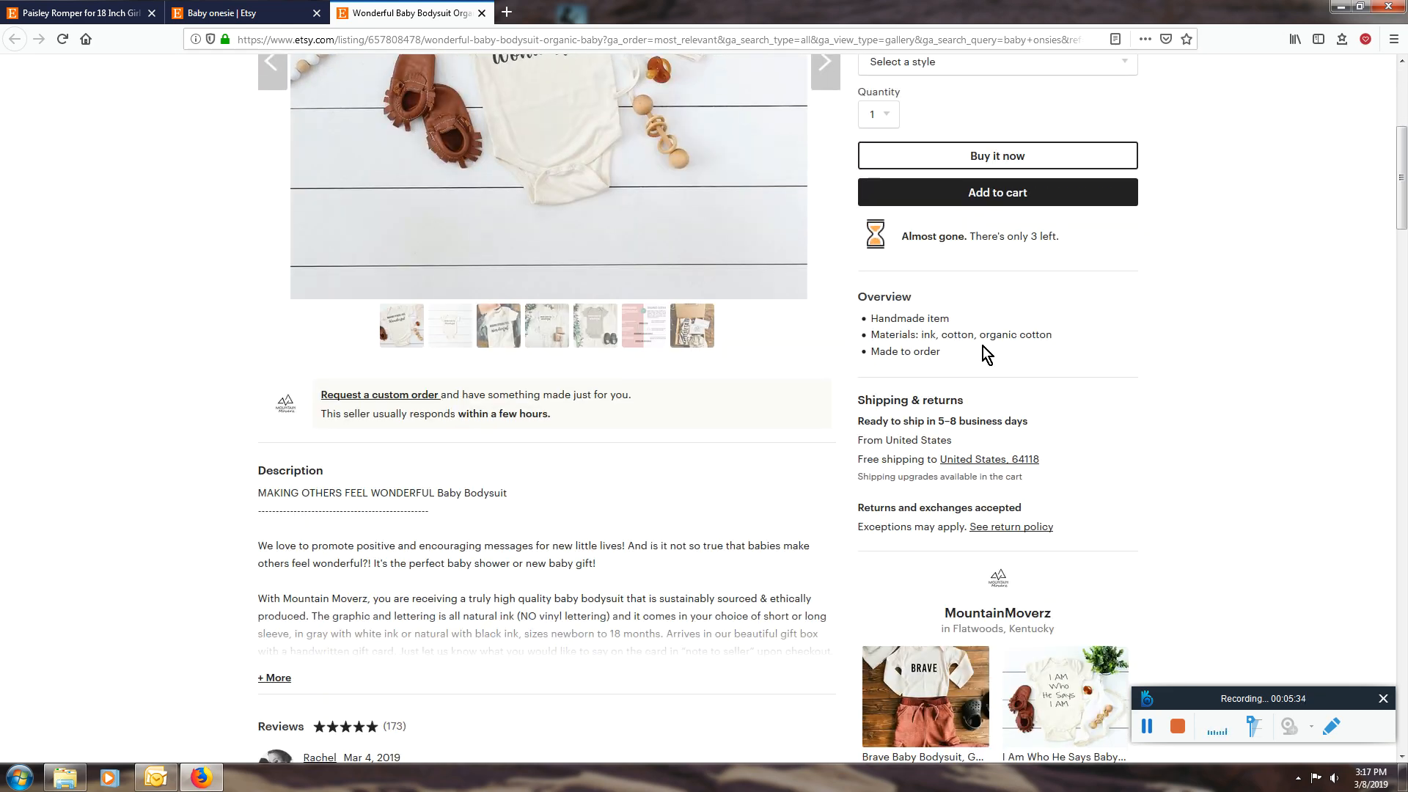
scroll(1150, 358, "down", 15)
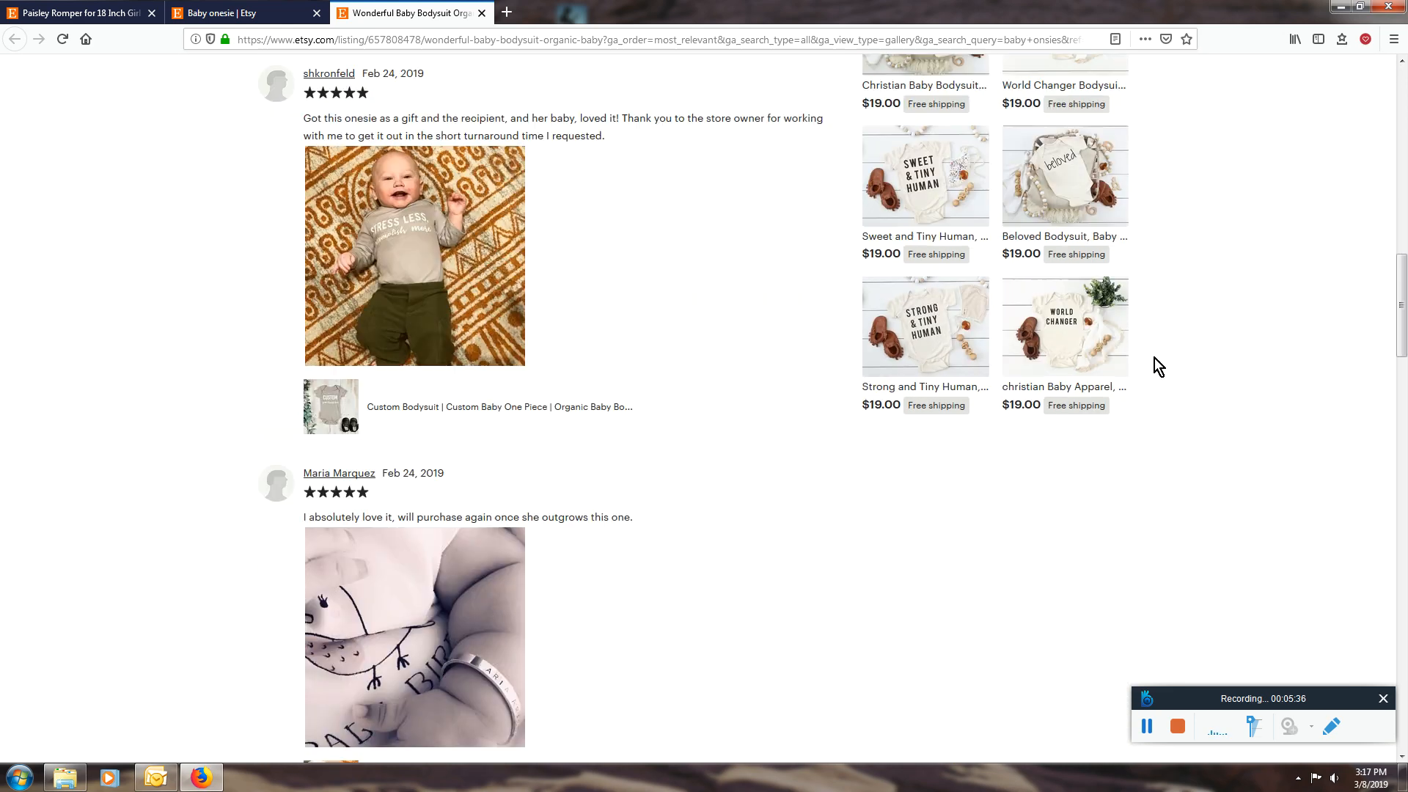
scroll(1157, 358, "down", 16)
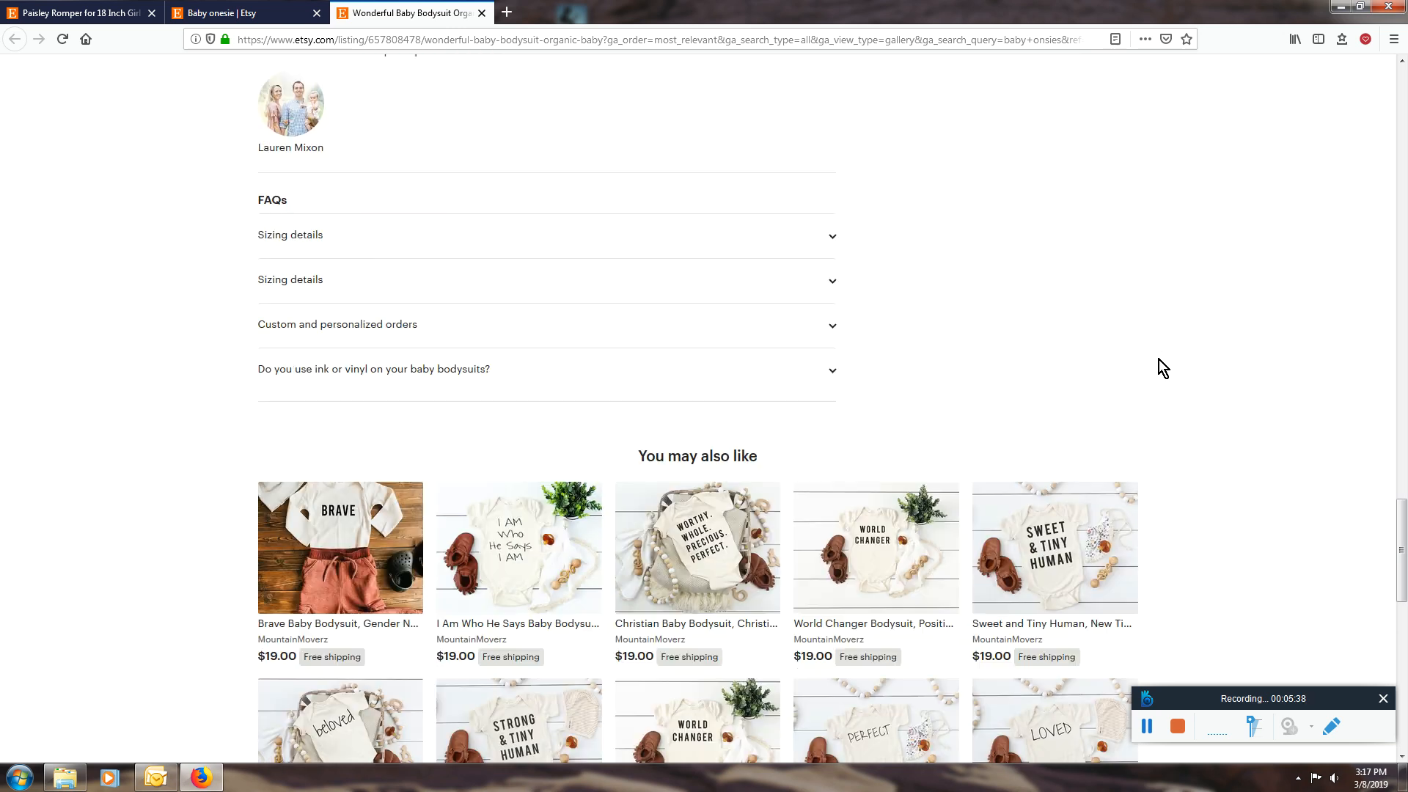
scroll(1158, 359, "down", 10)
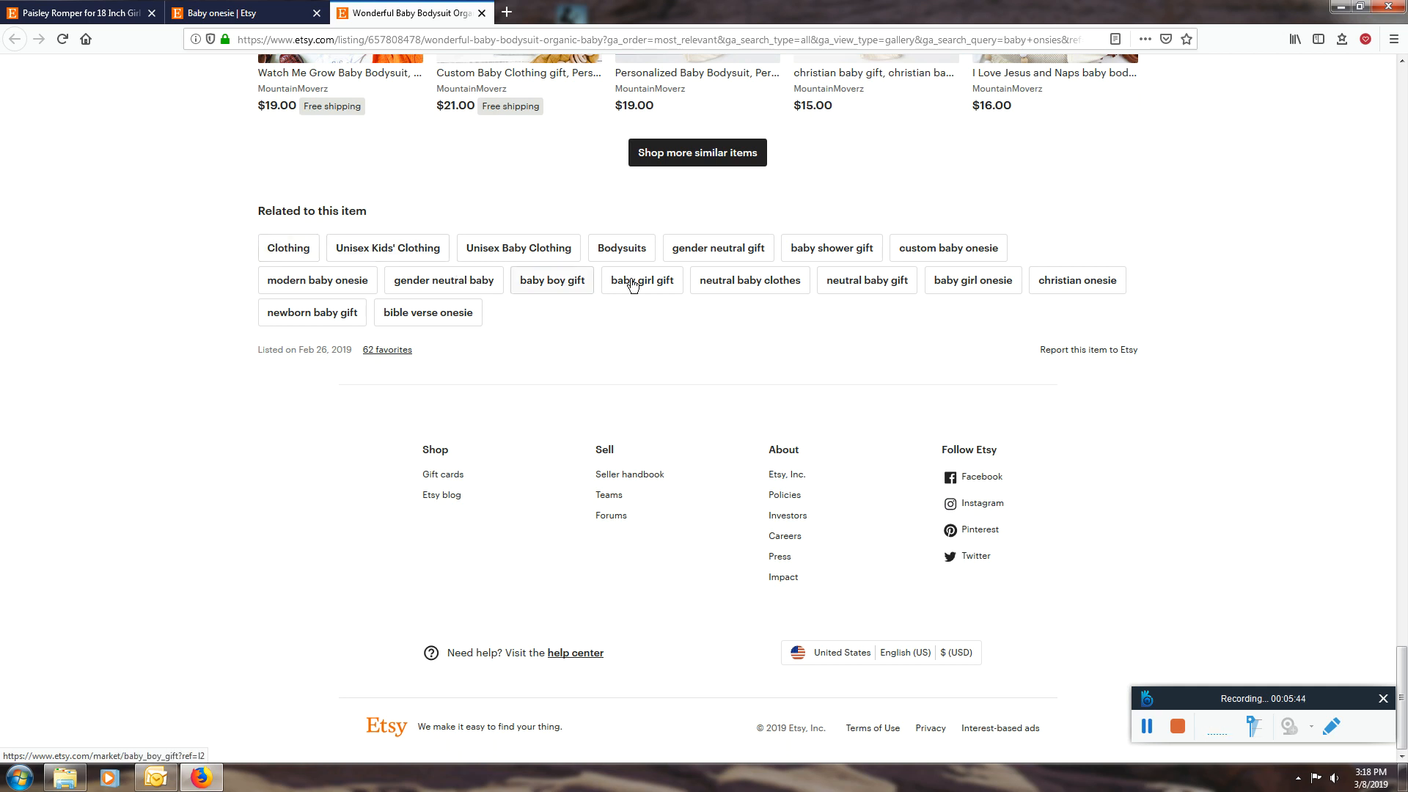
scroll(1129, 366, "up", 15)
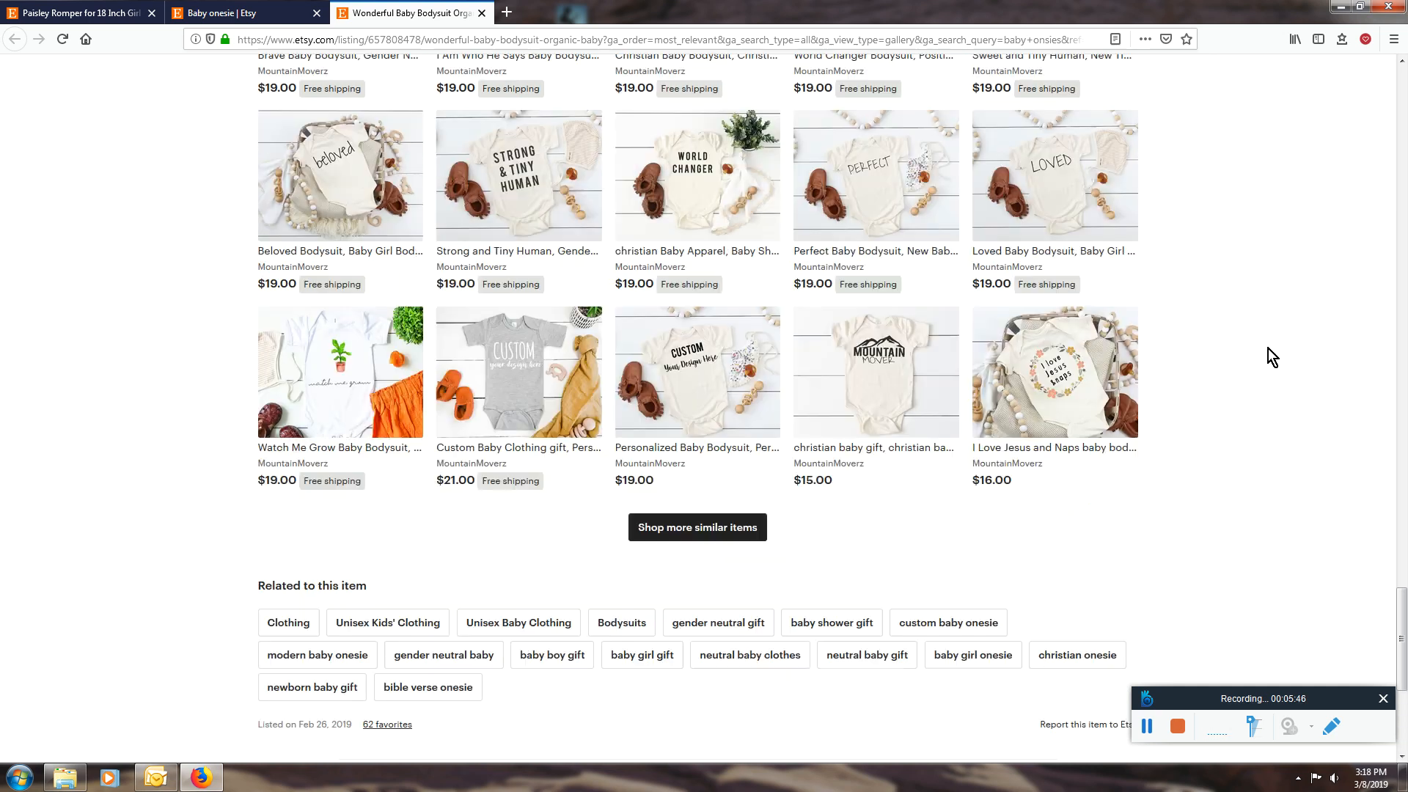
scroll(1269, 343, "up", 15)
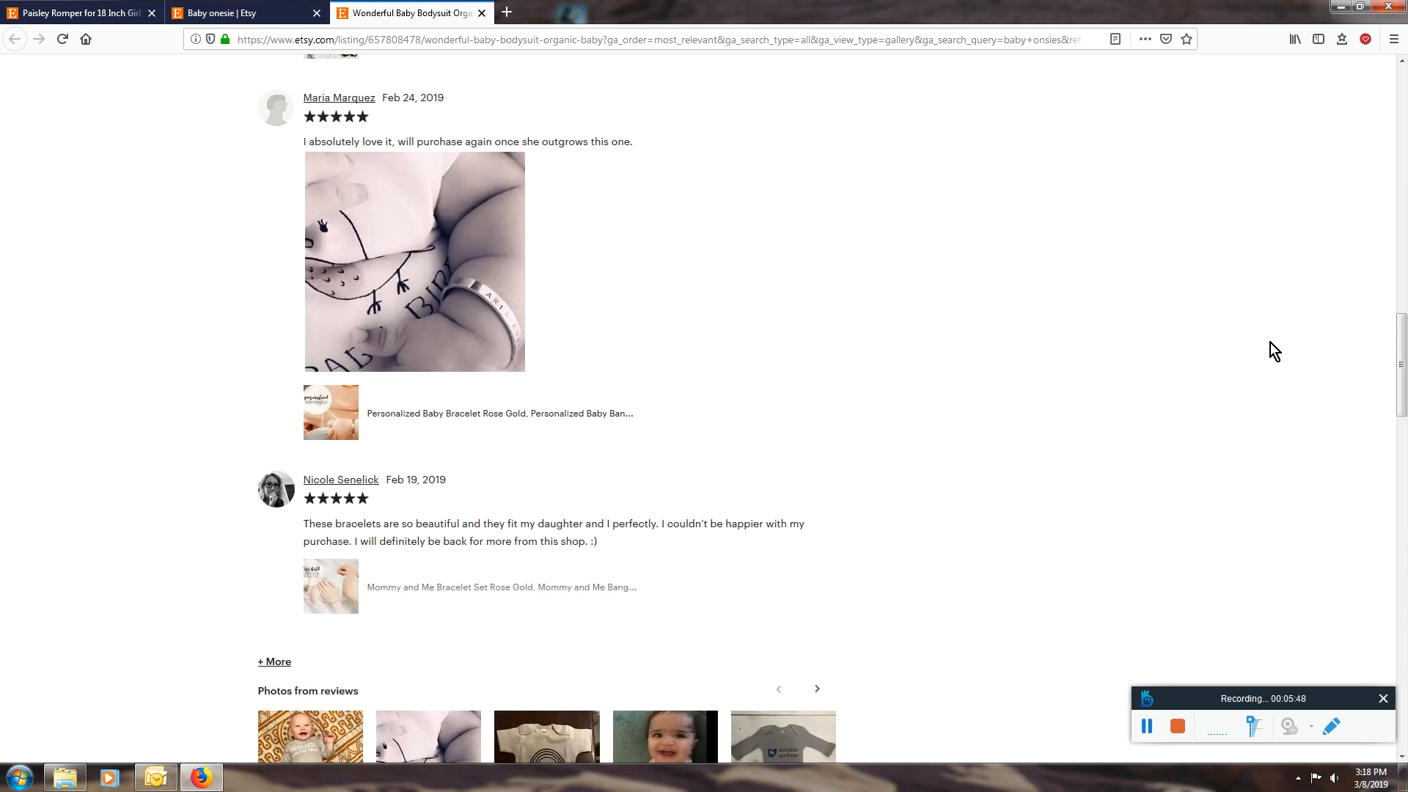
scroll(1268, 339, "up", 10)
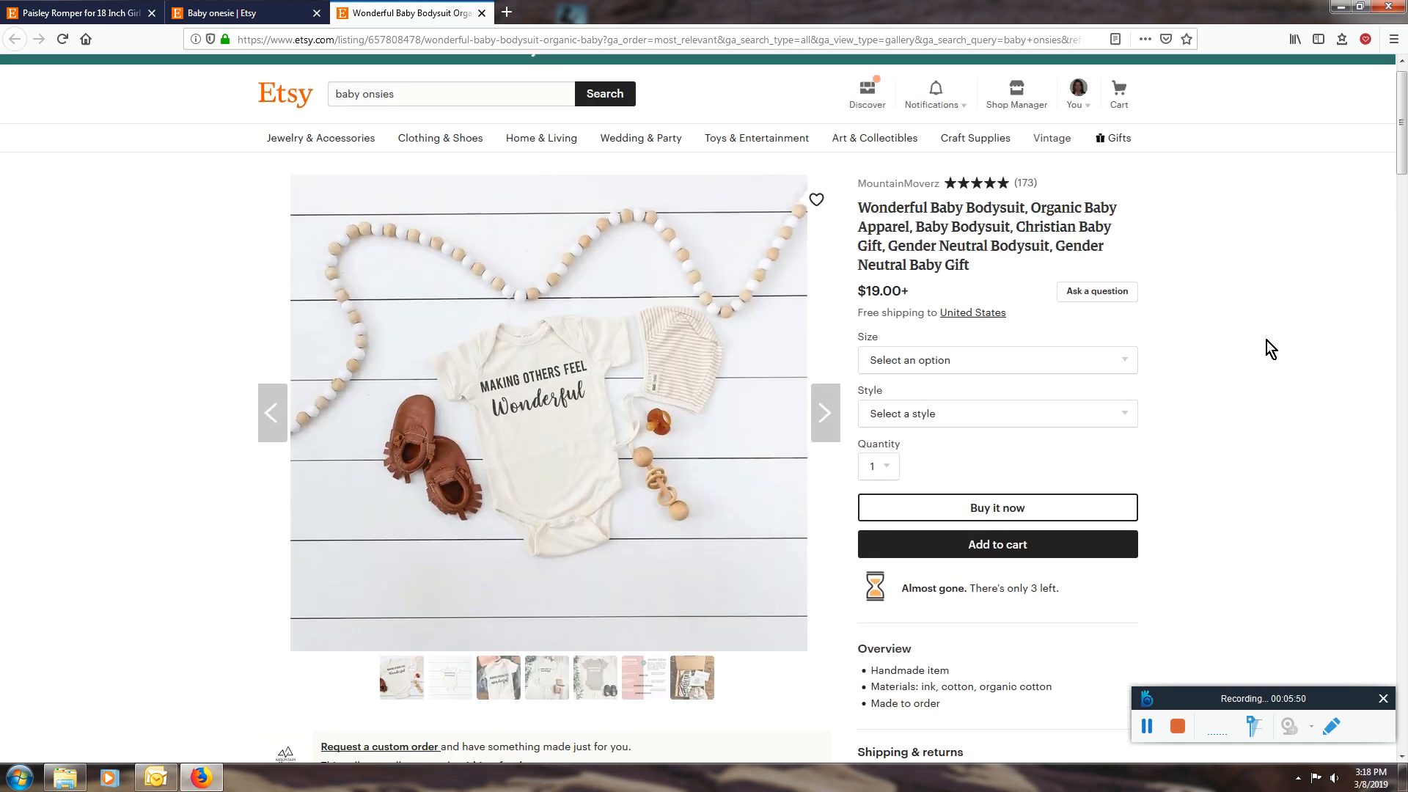
scroll(1266, 341, "down", 5)
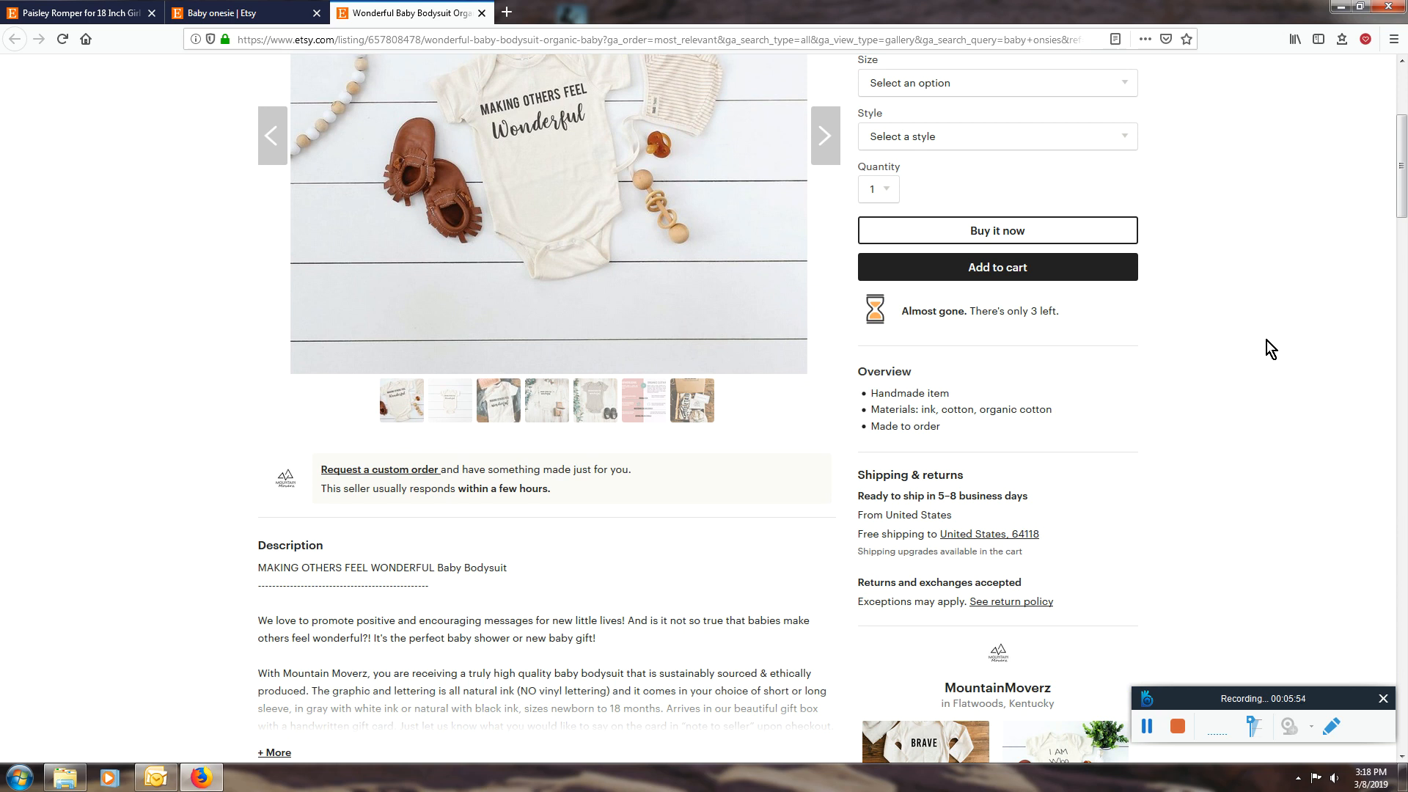
scroll(1265, 340, "down", 10)
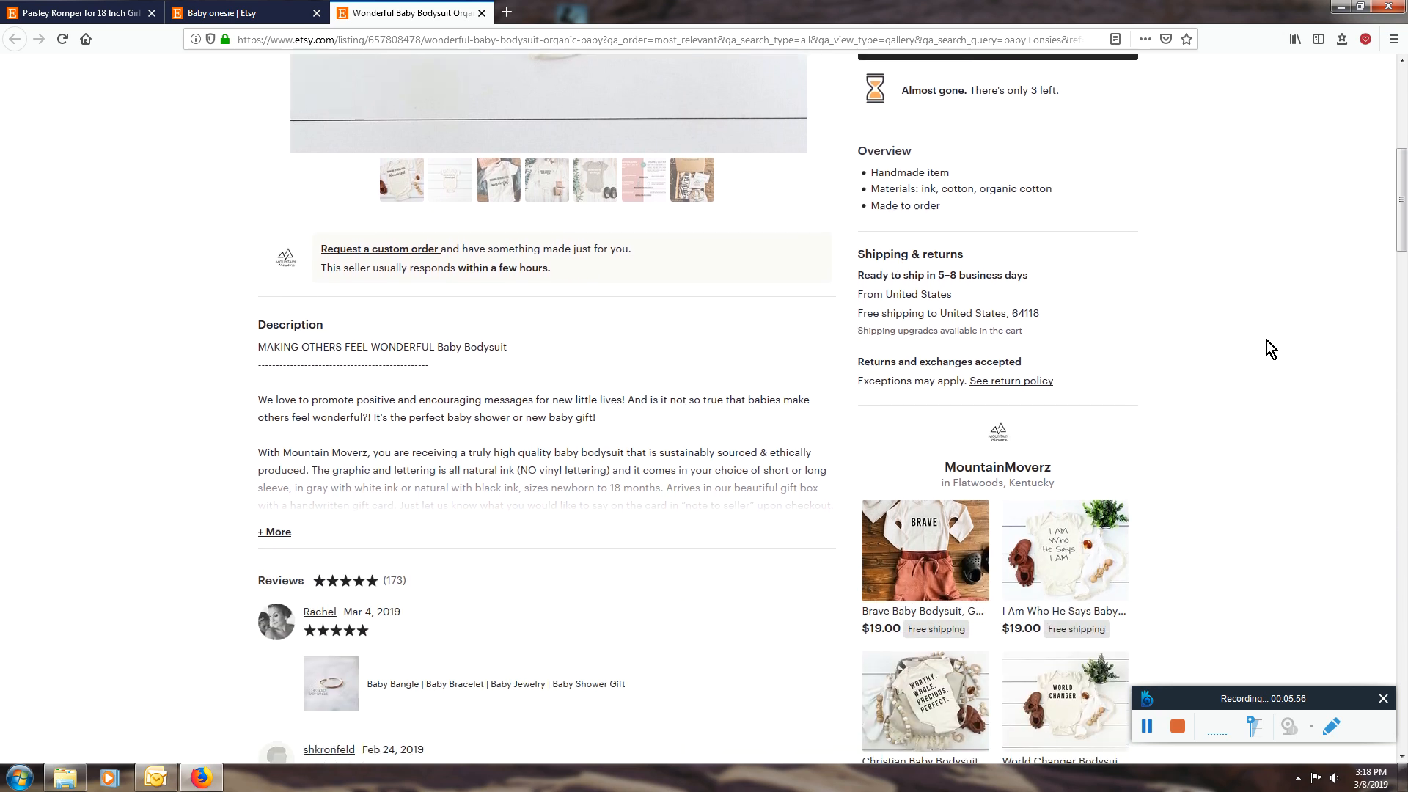
scroll(1265, 340, "down", 5)
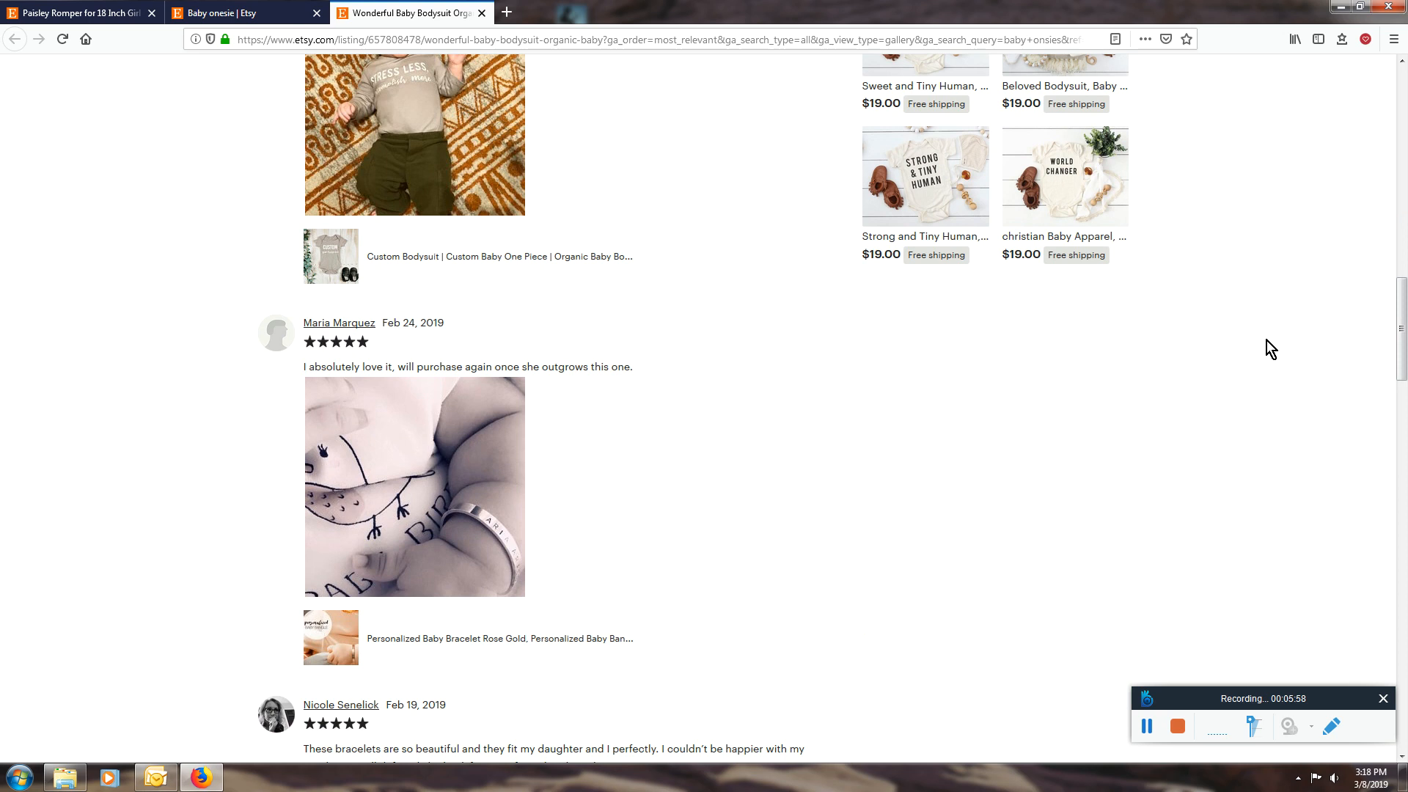
scroll(1265, 340, "down", 4)
scroll(1265, 340, "up", 7)
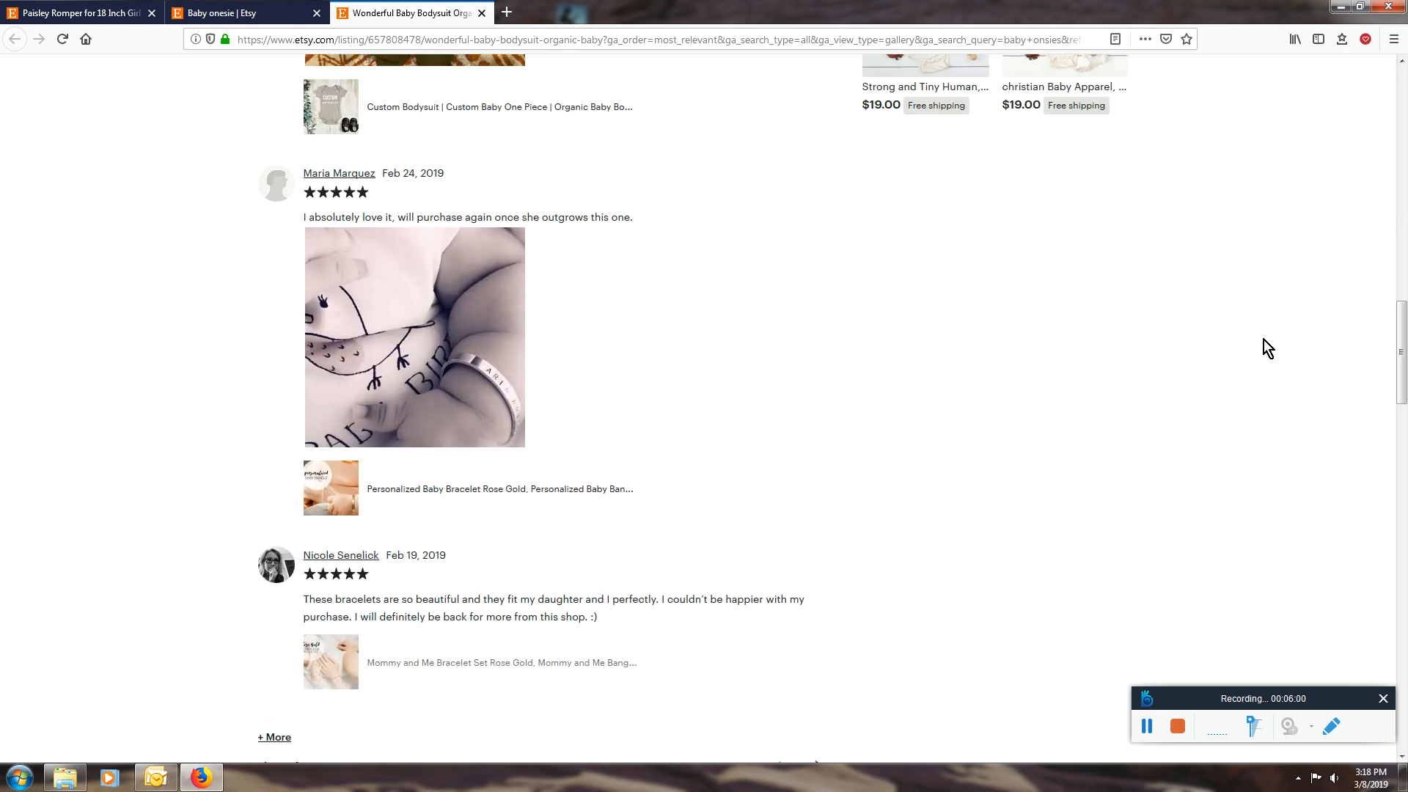
Close the bodysuit listing, return to the DonnasLittleStitches storefront and browse to the Baby Boys' Clothing category under Kids' & Baby.
left_click(481, 13)
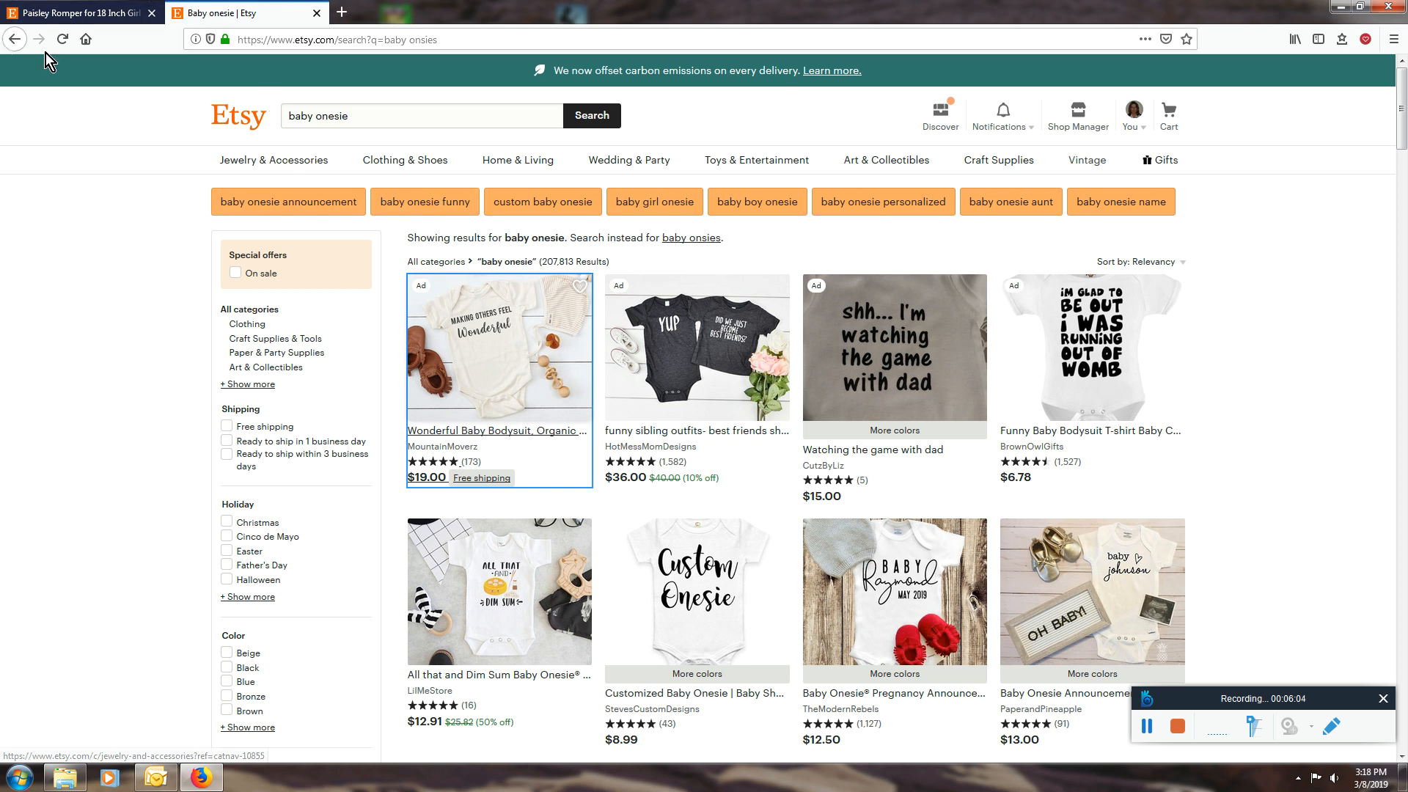
left_click(17, 39)
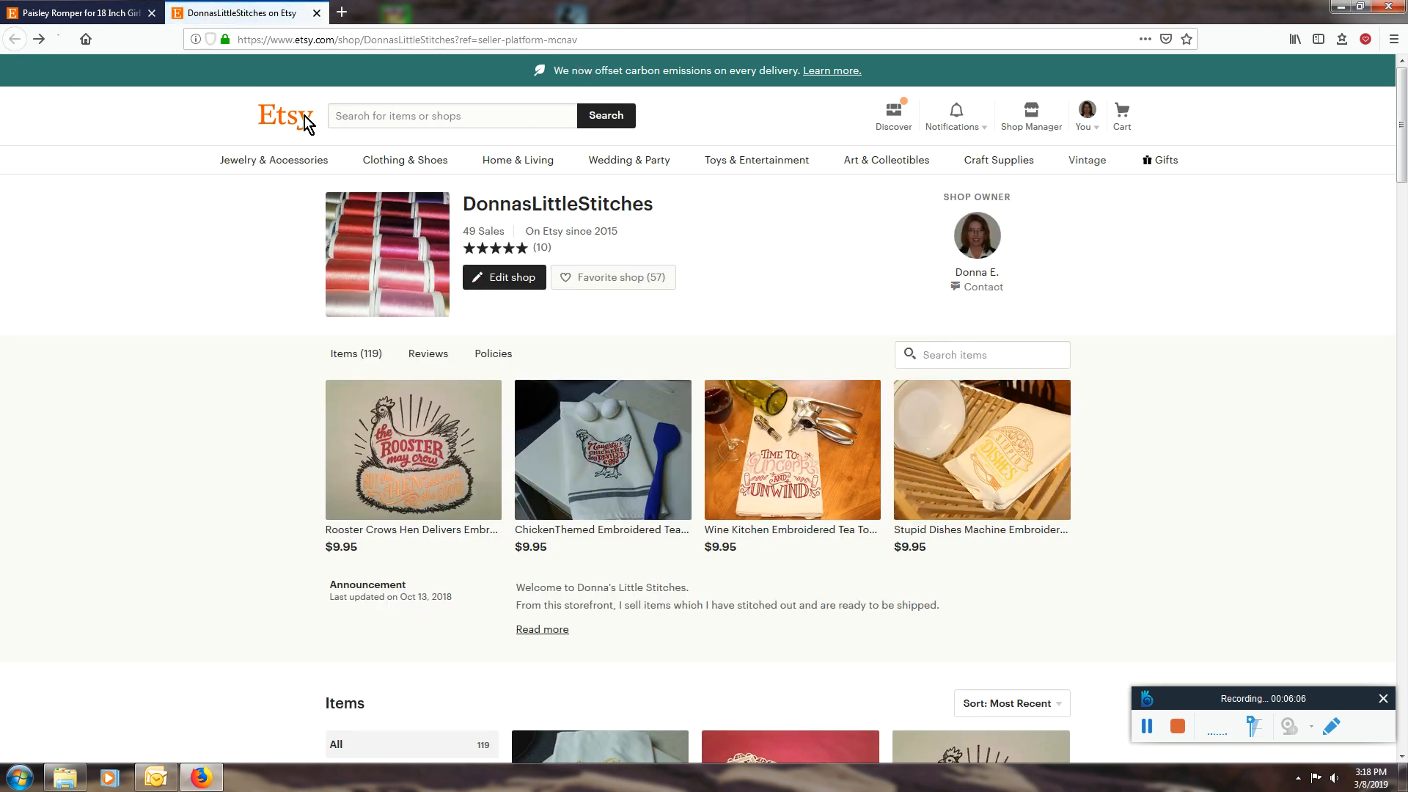
mouse_move(400, 166)
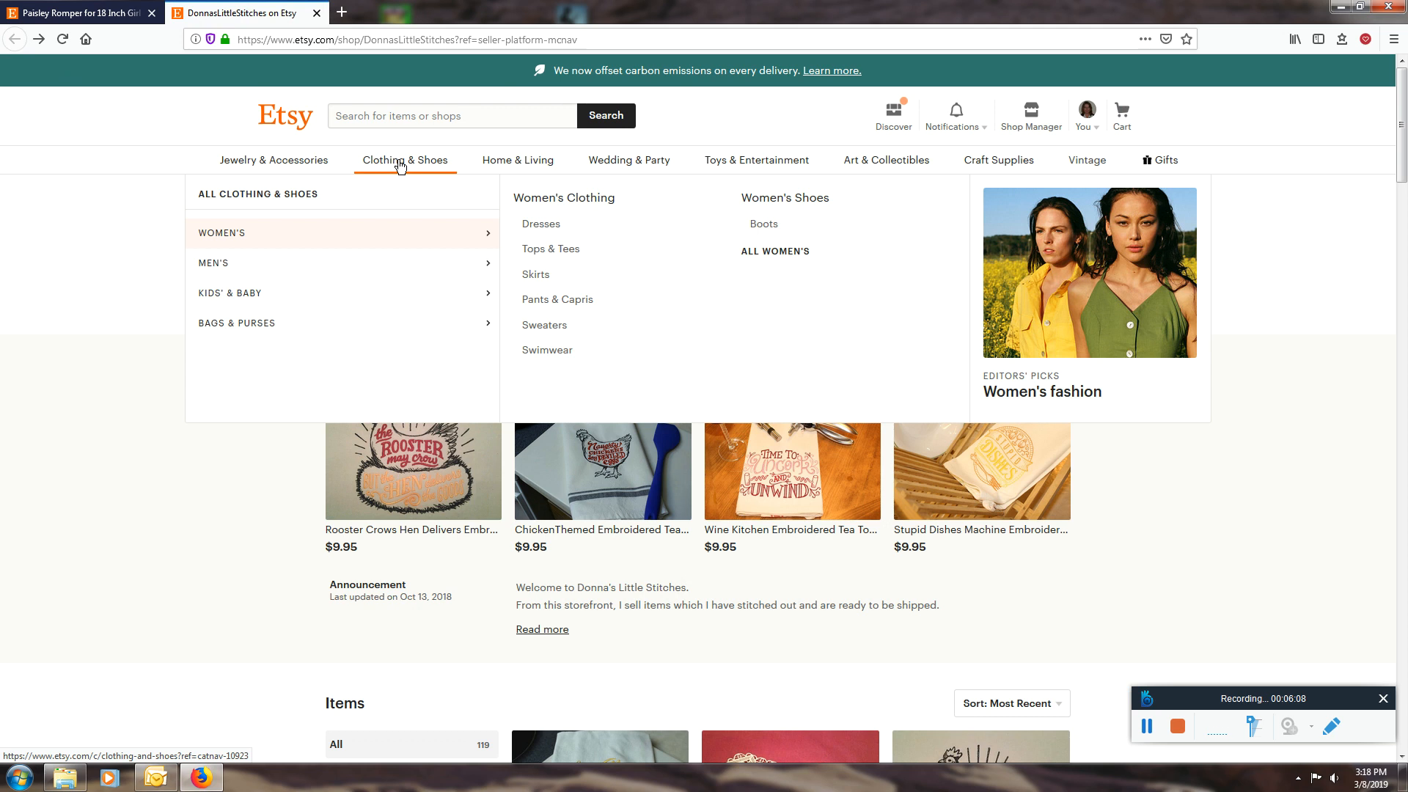
mouse_move(249, 296)
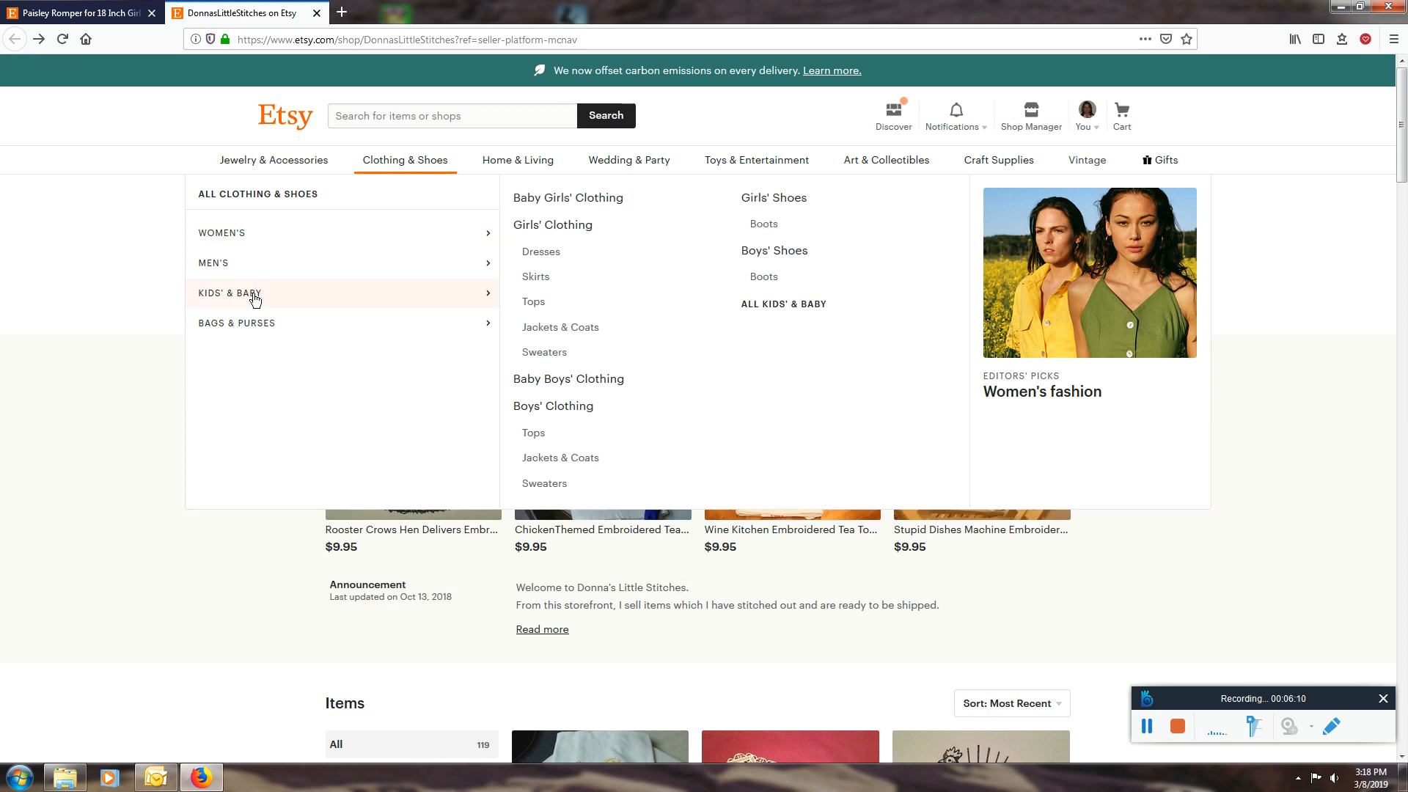
left_click(590, 385)
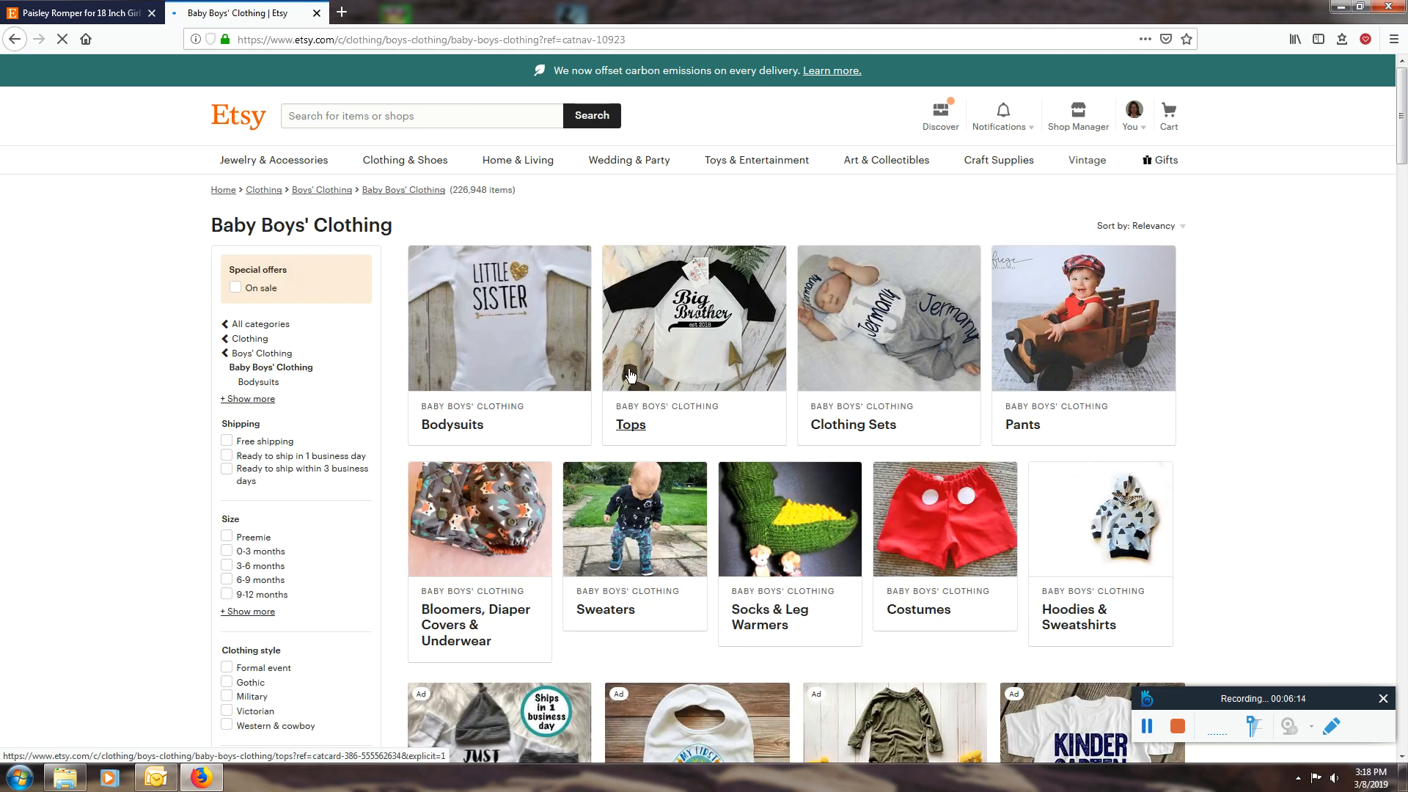
Review the shopper filters for Baby Boys' Clothing and expand its full list of subcategories.
scroll(323, 376, "down", 4)
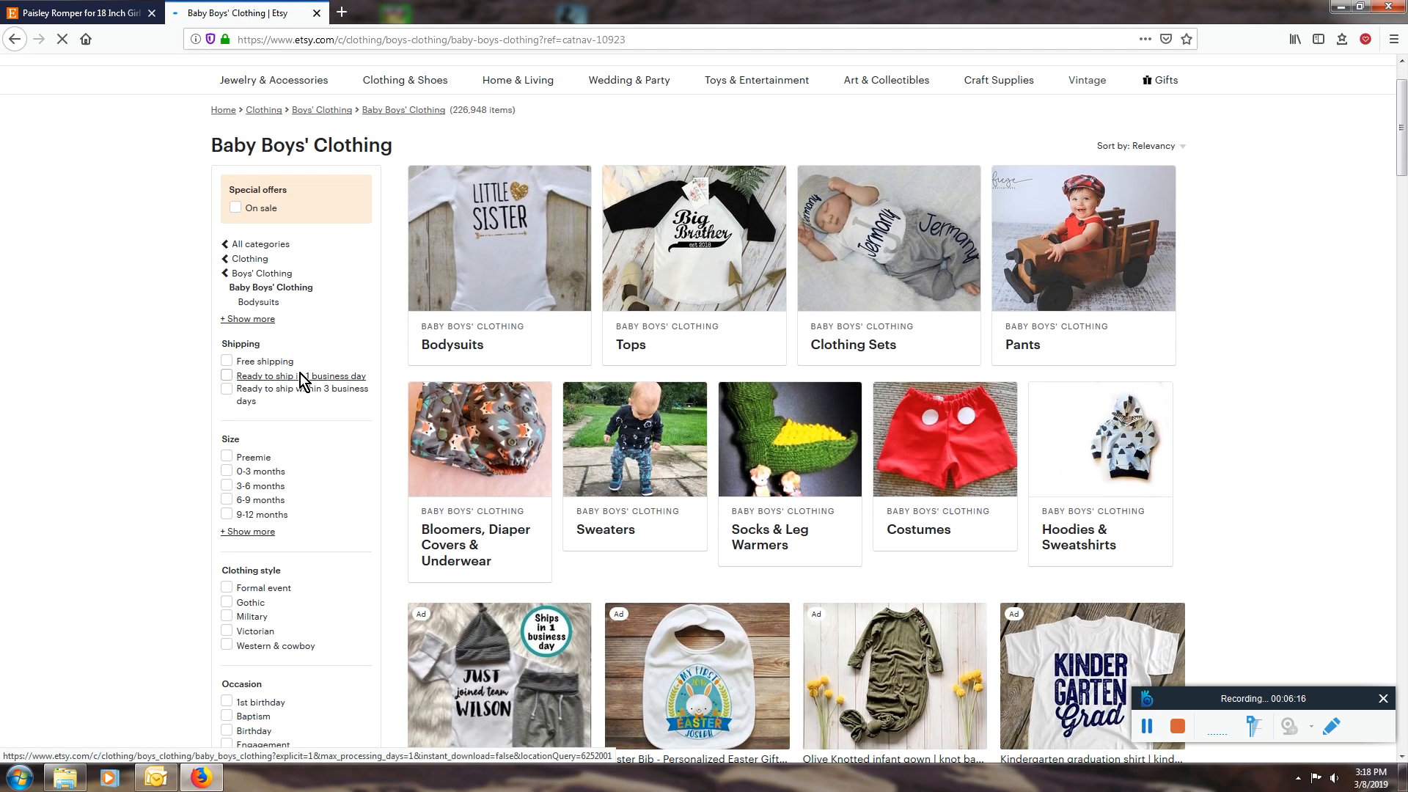
scroll(351, 279, "down", 2)
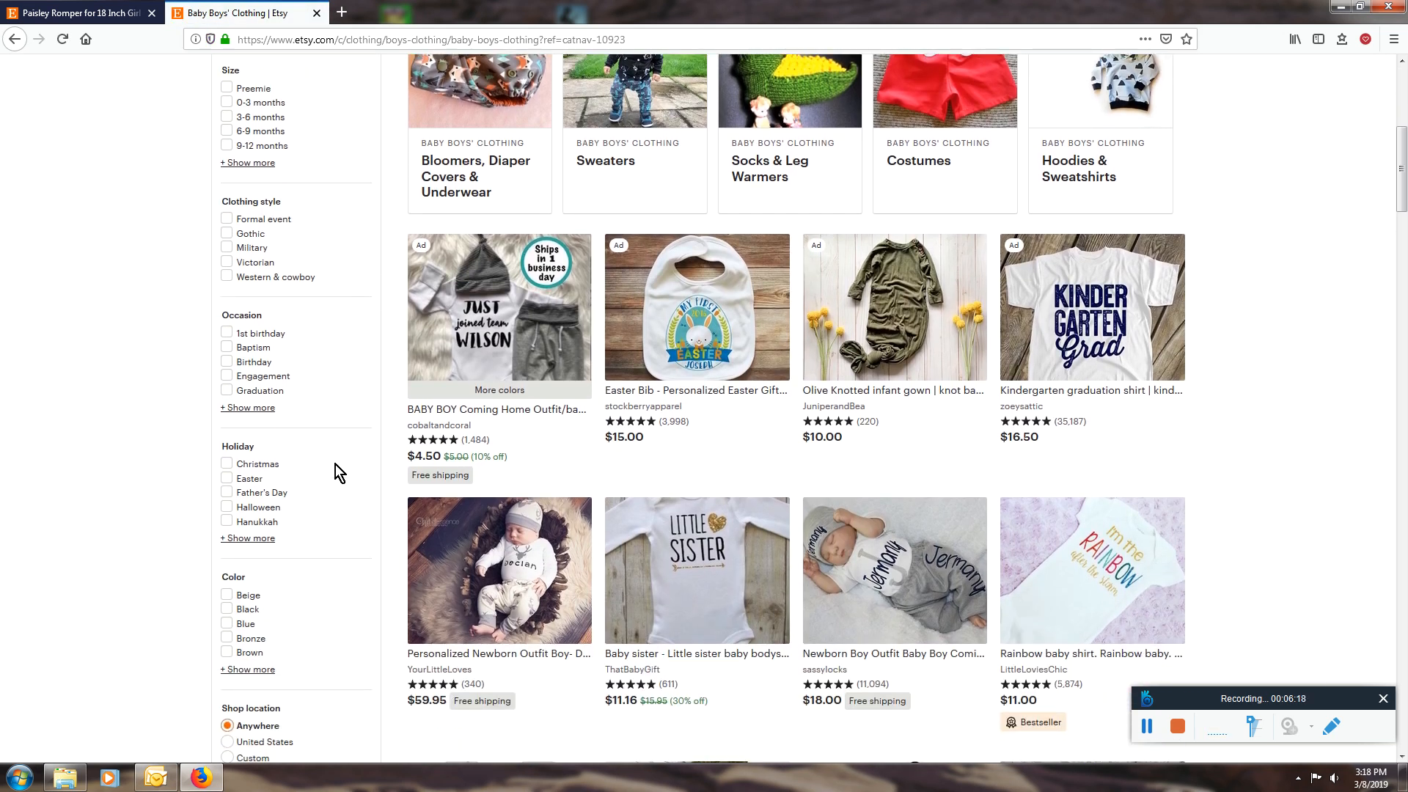
scroll(355, 530, "down", 5)
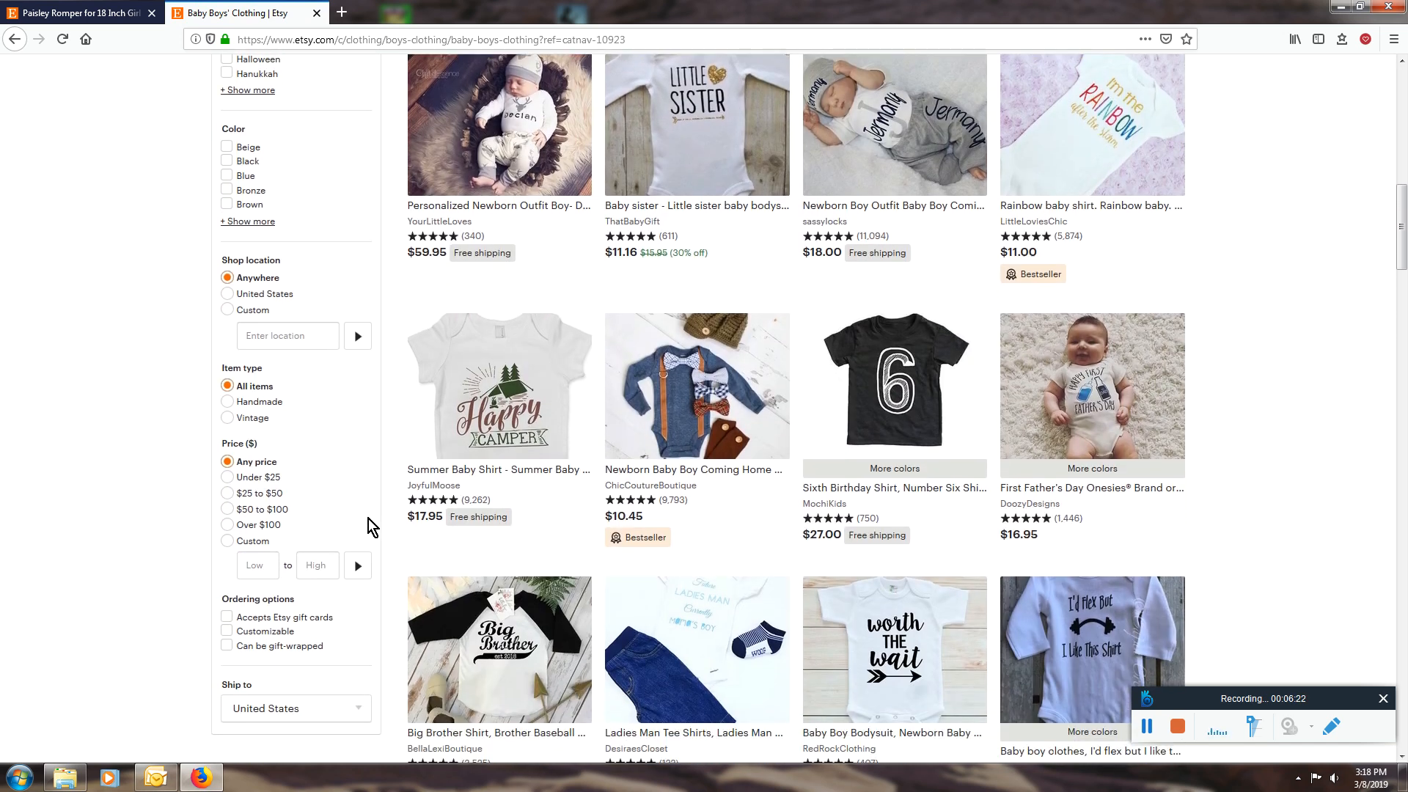
scroll(368, 518, "up", 6)
scroll(376, 506, "up", 4)
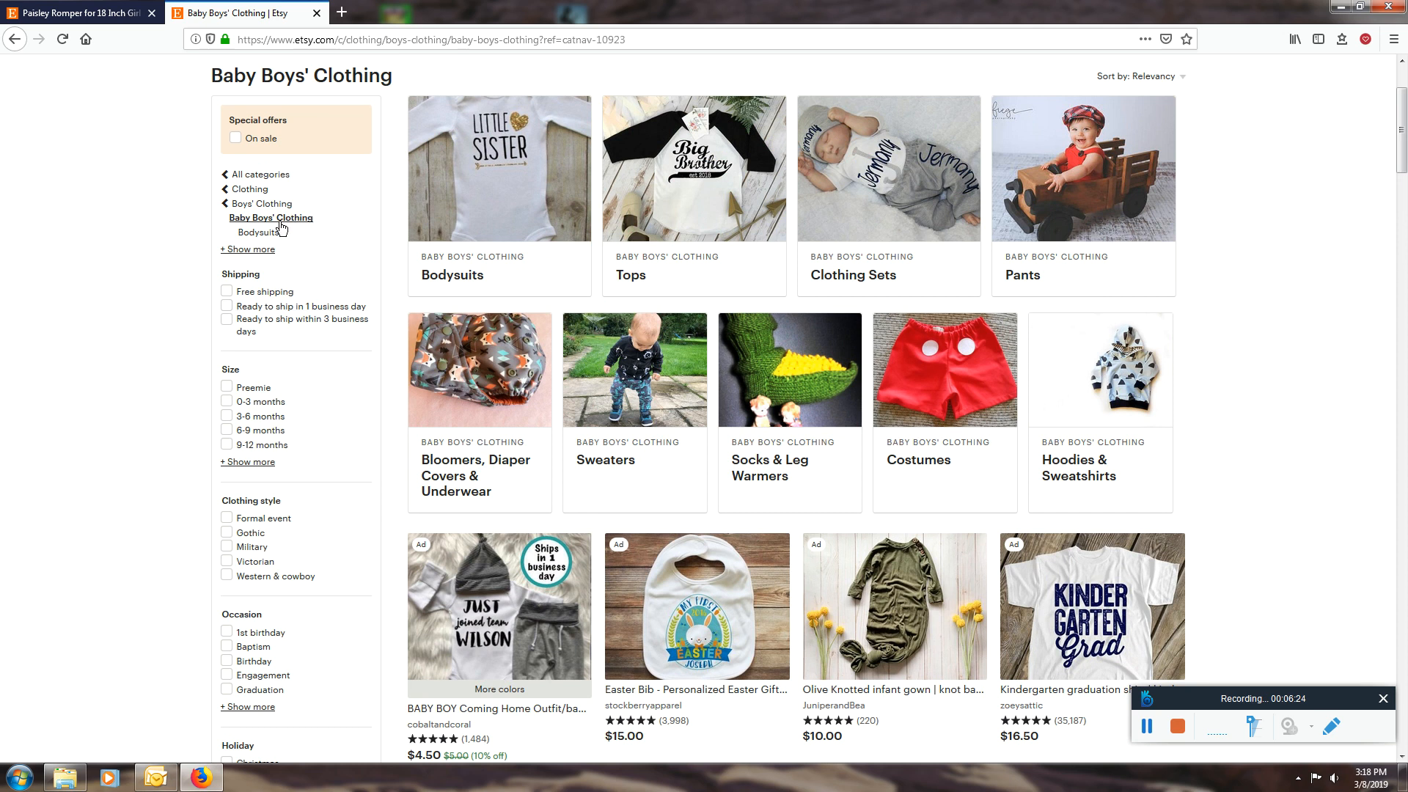
left_click(268, 250)
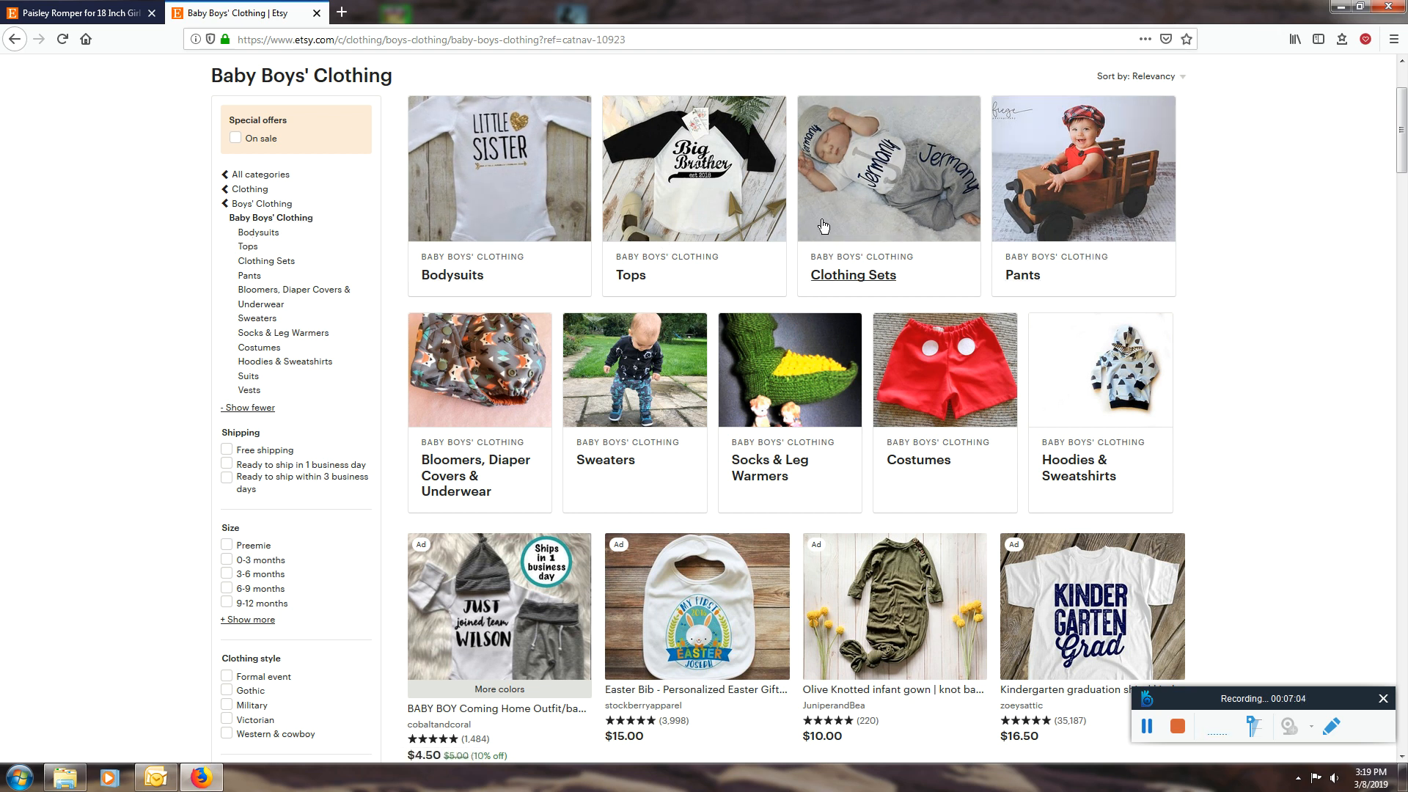
Return to the draft romper listing and set its category to Doll Clothing under Dolls & Action Figures.
left_click(65, 14)
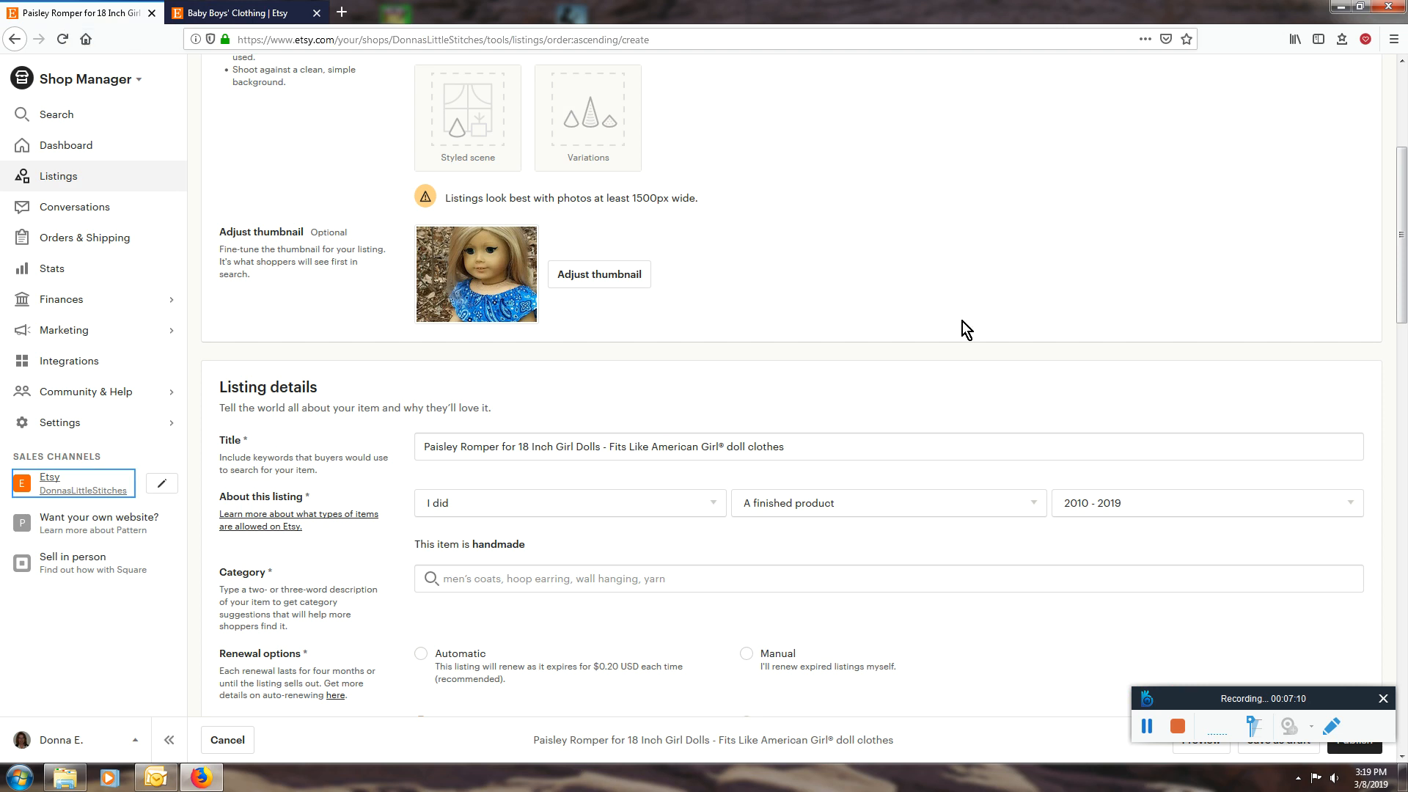
scroll(393, 490, "down", 3)
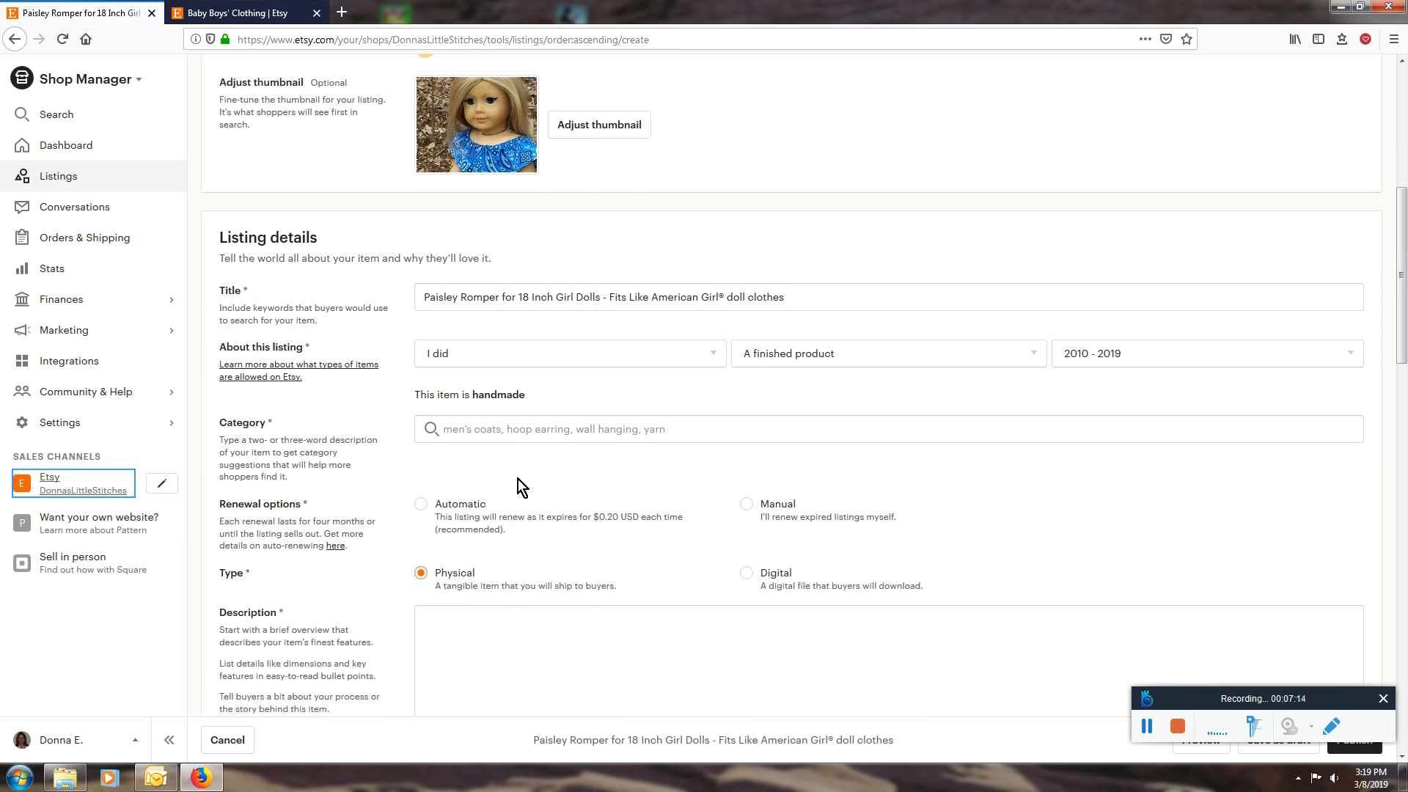
left_click(513, 431)
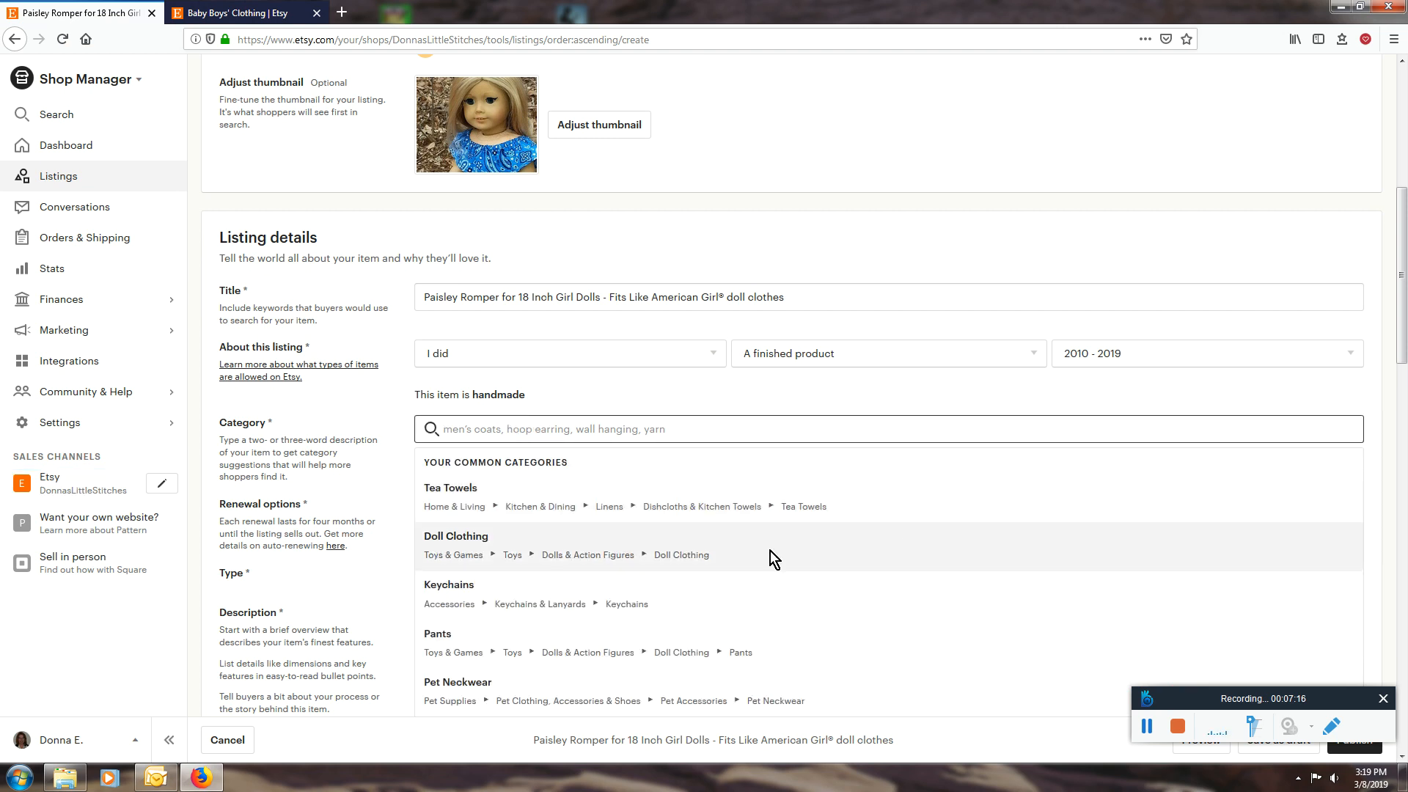
left_click(709, 557)
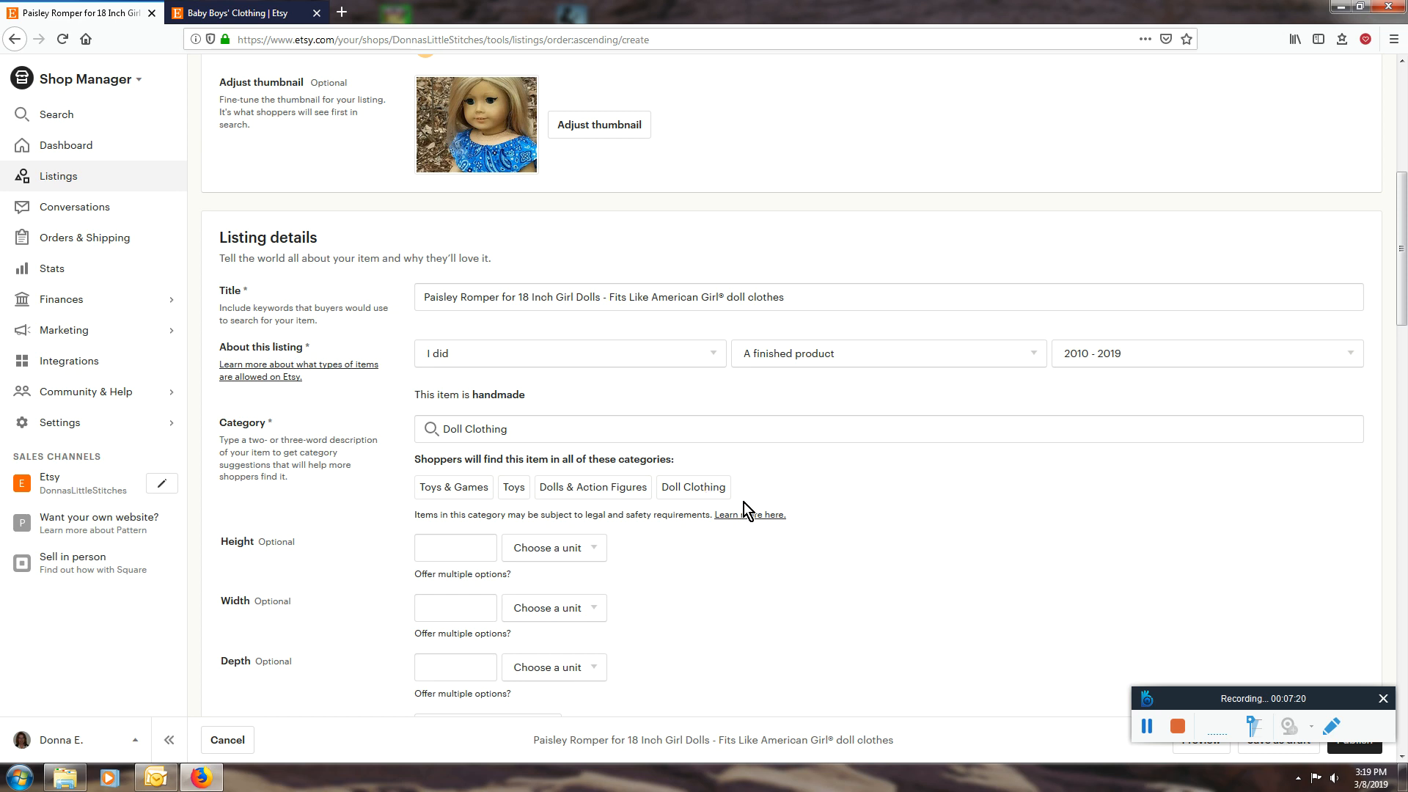
left_click(531, 431)
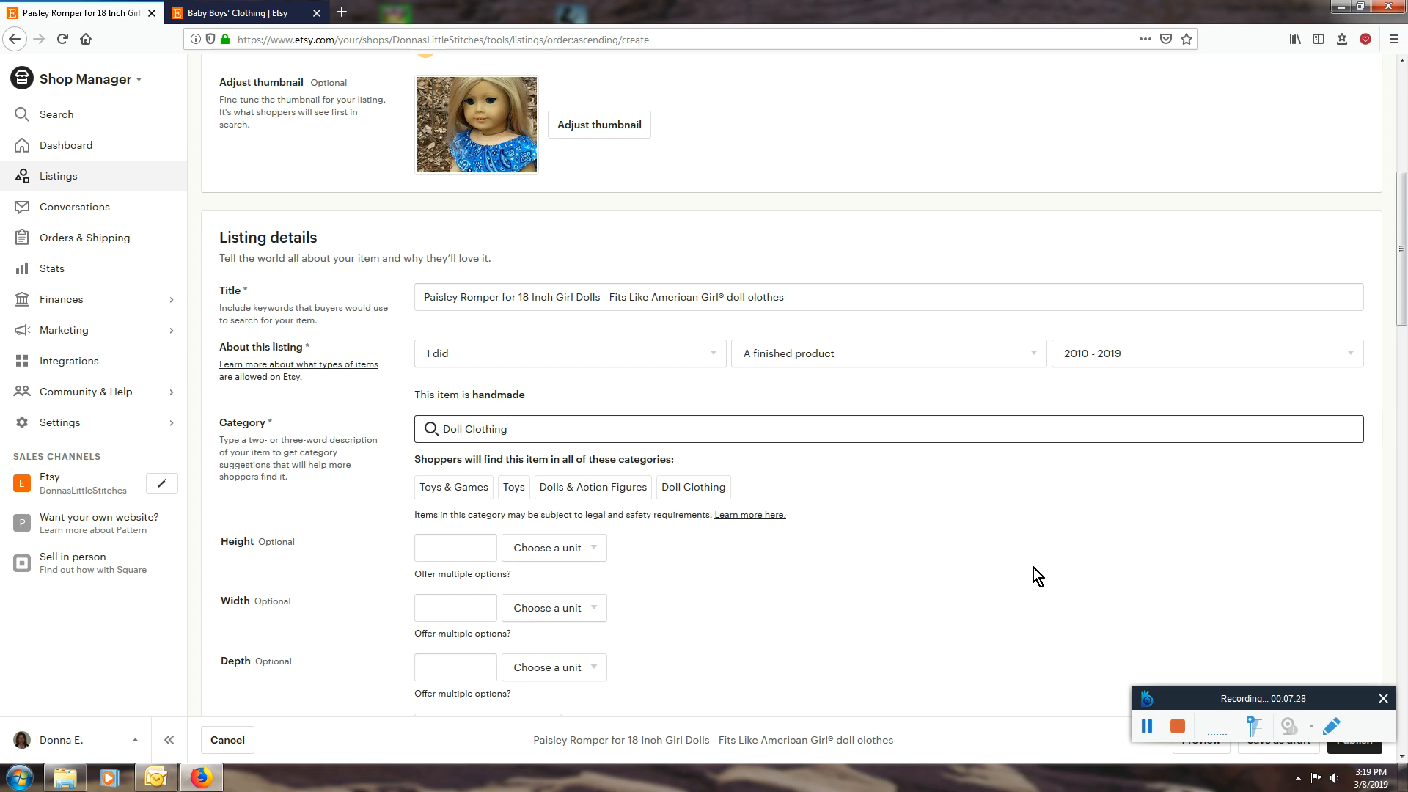
Set the romper listing's primary color to Blue and its secondary color to White.
scroll(1168, 547, "down", 1)
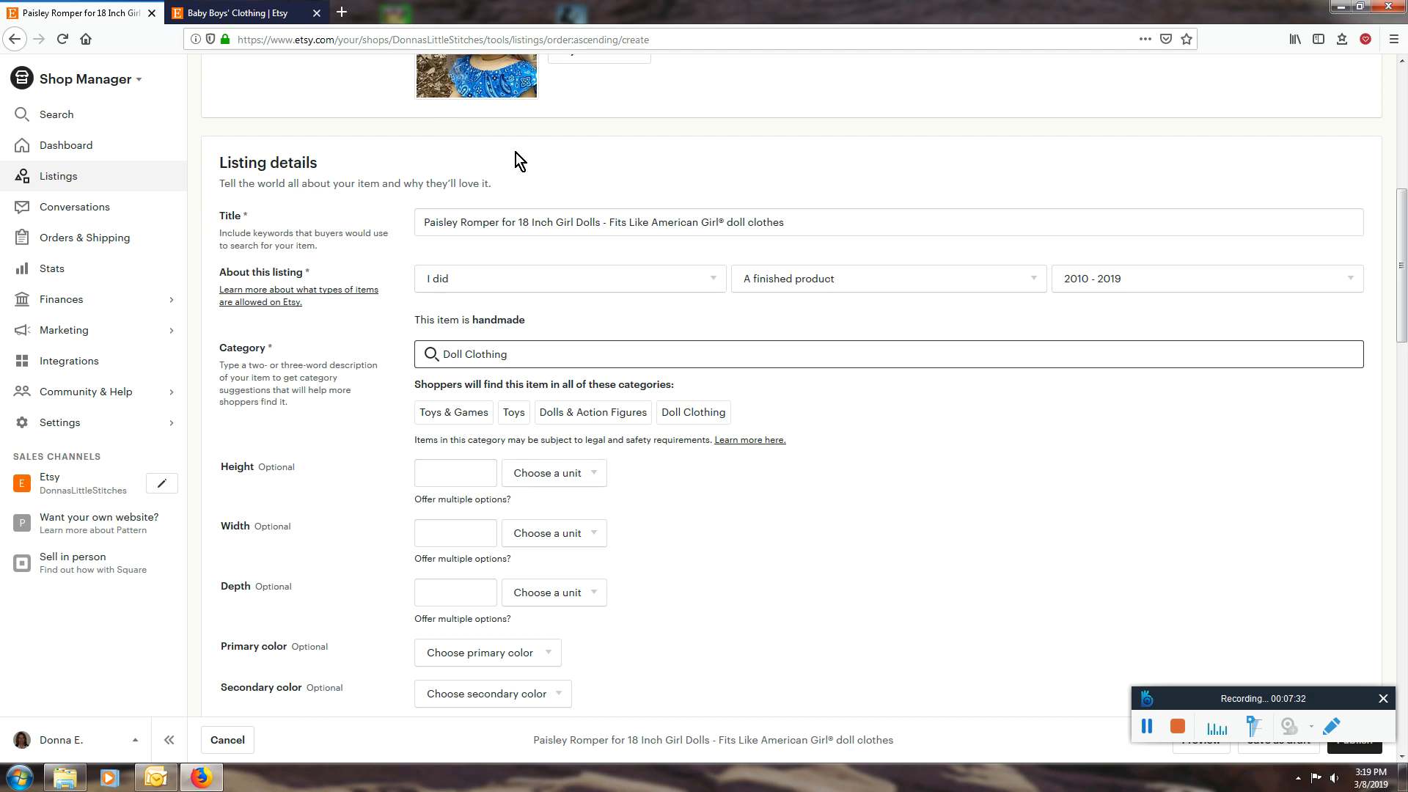
scroll(746, 456, "up", 2)
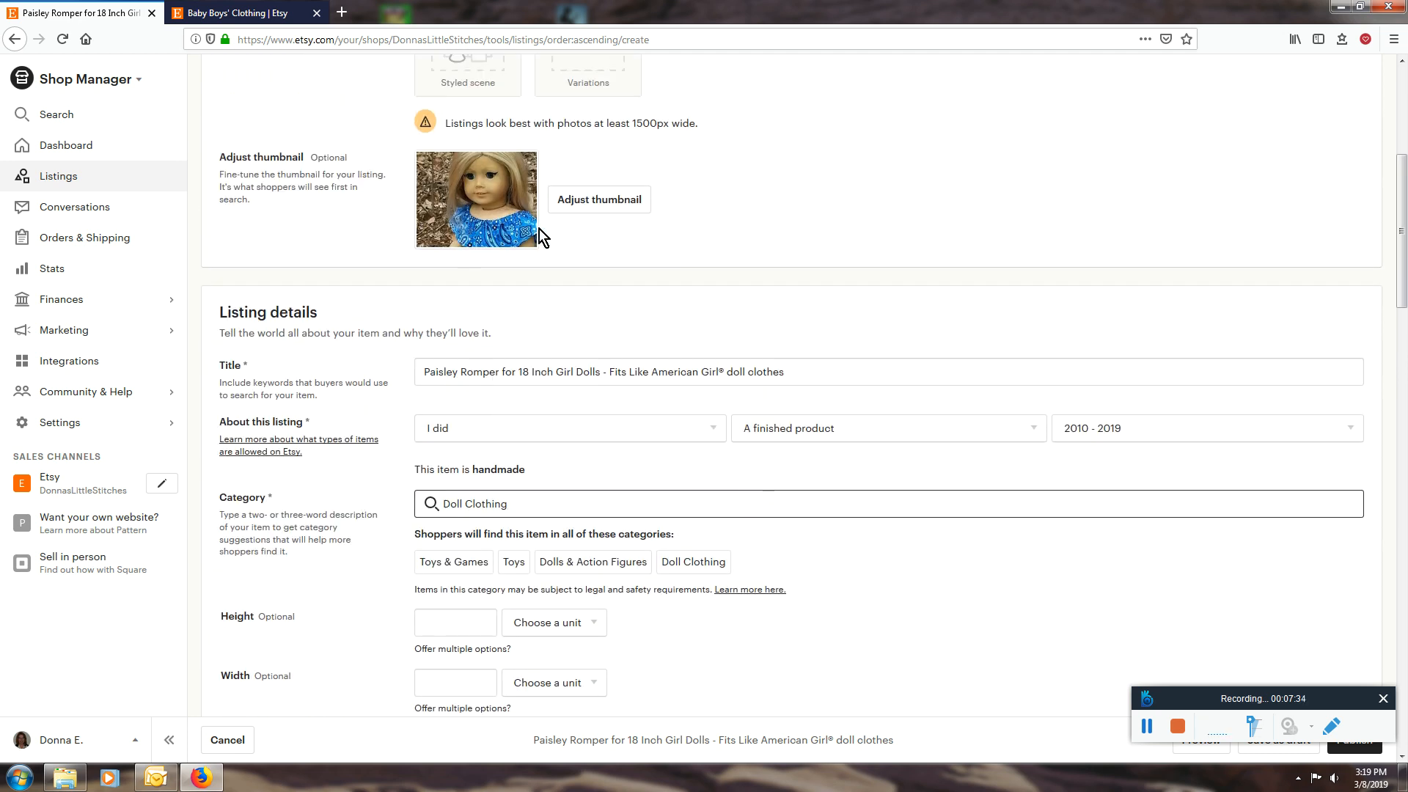
scroll(619, 391, "down", 4)
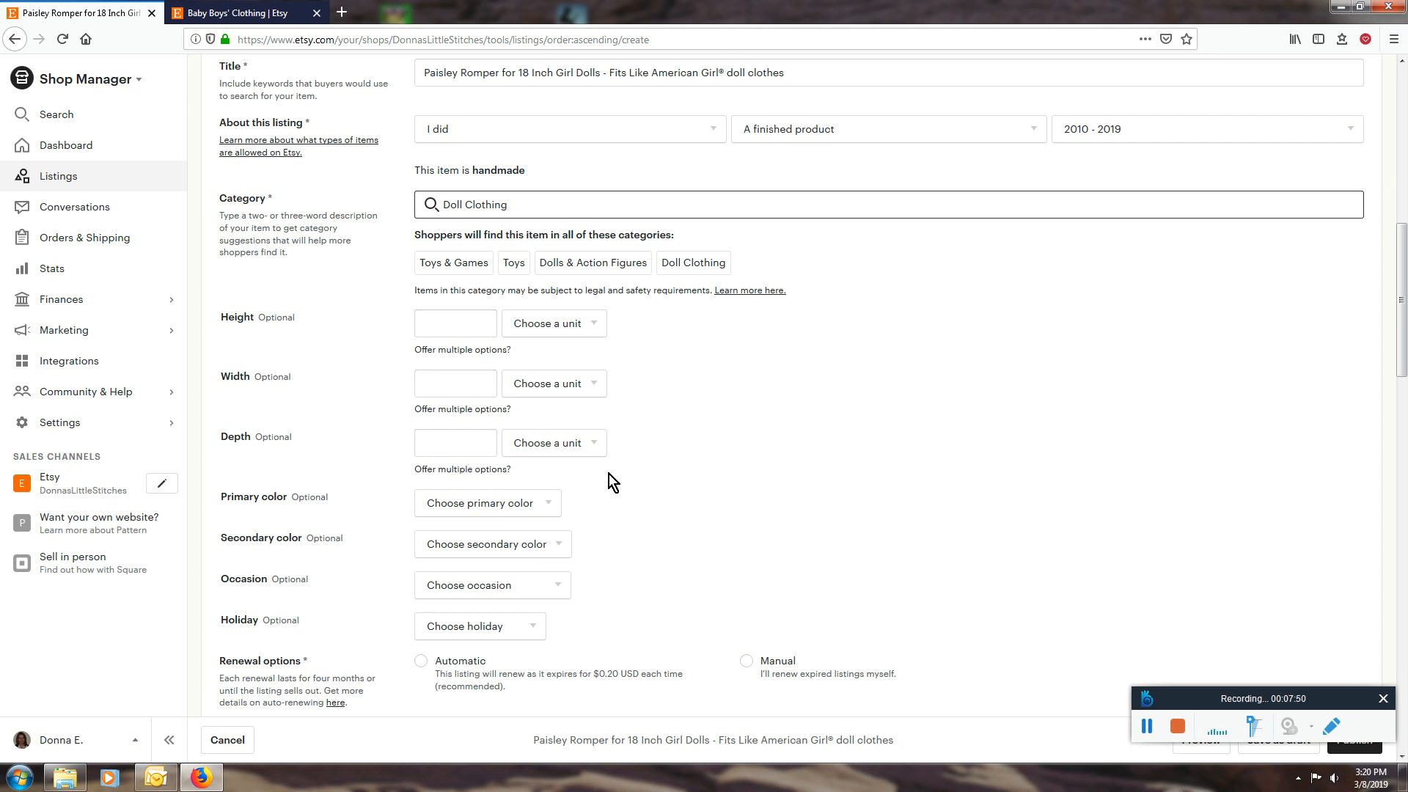
scroll(960, 424, "up", 8)
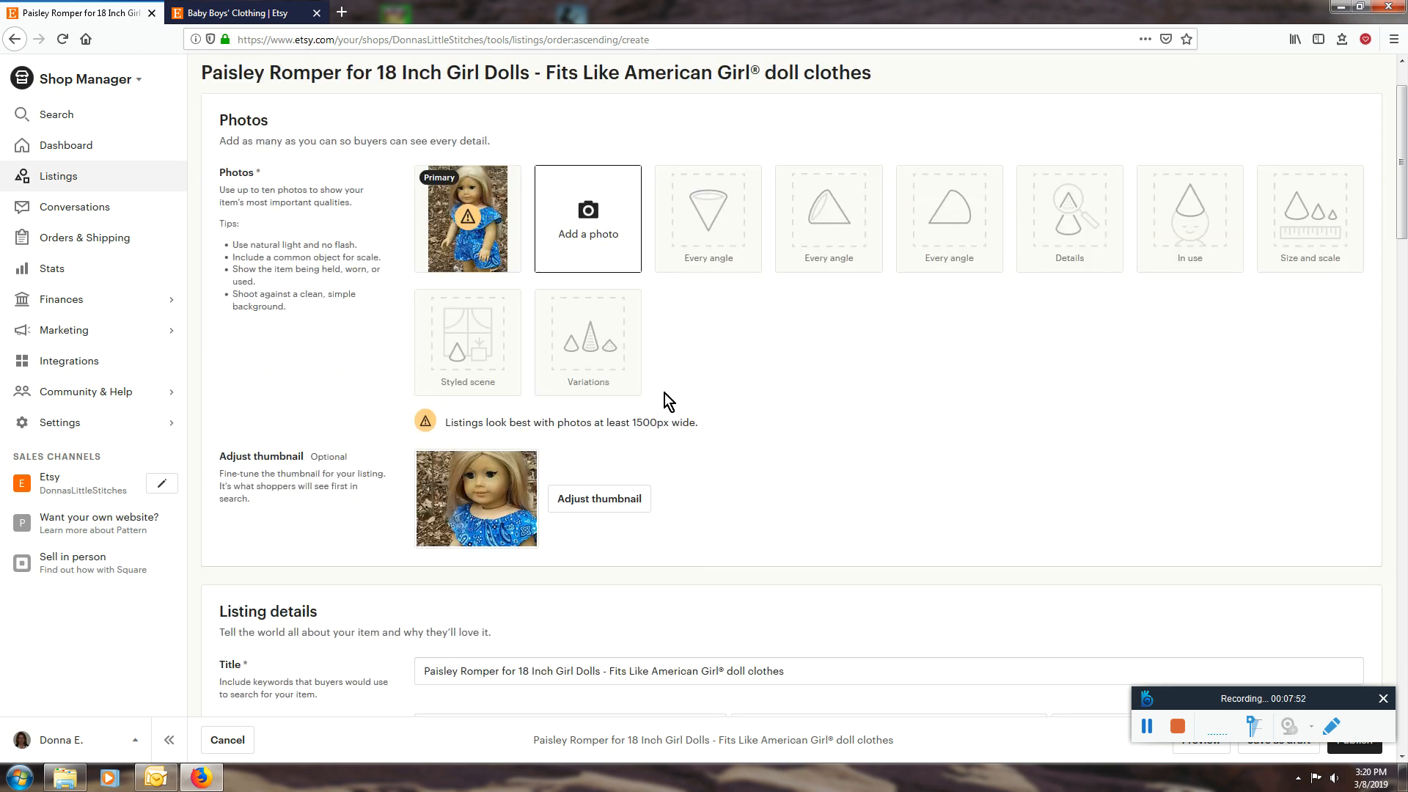
scroll(729, 560, "down", 7)
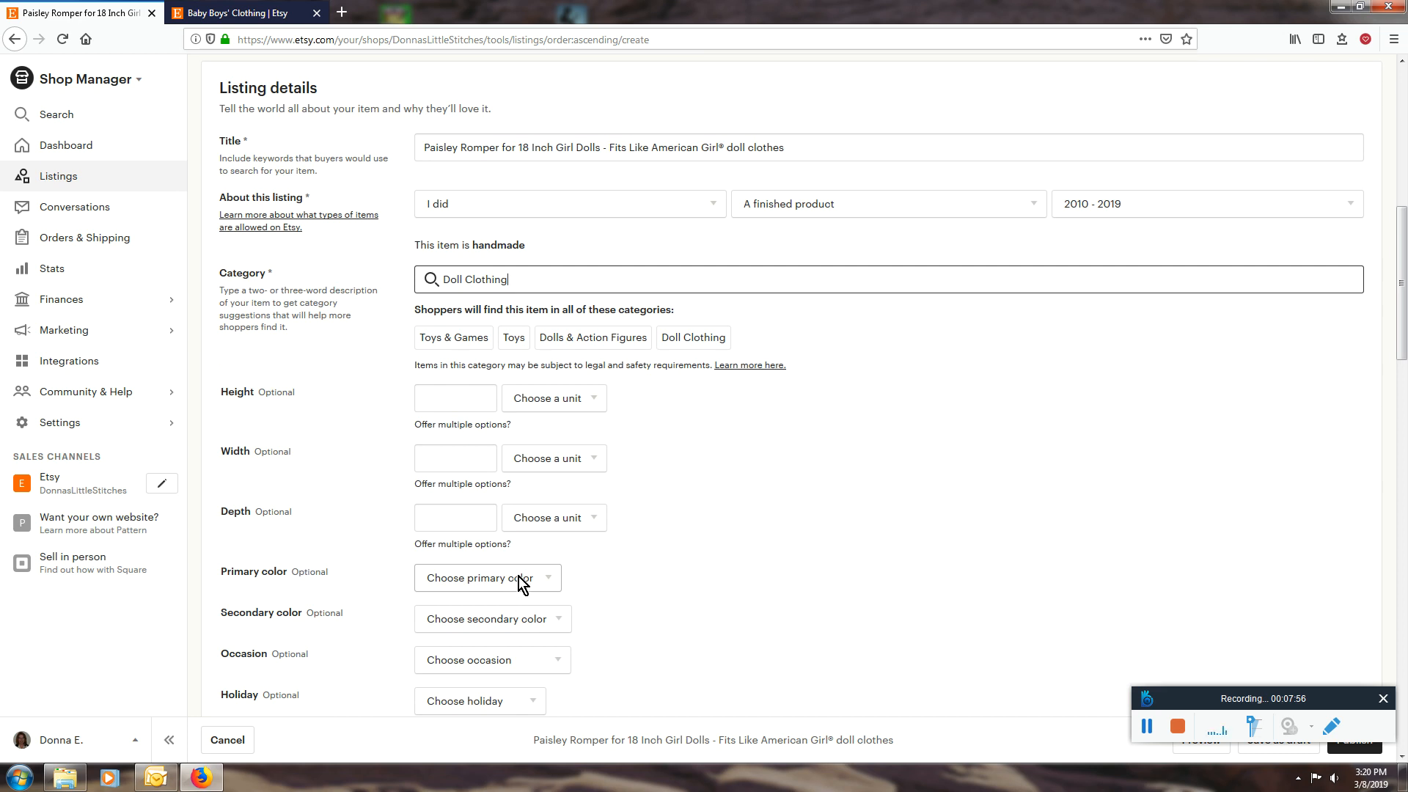
left_click(517, 576)
left_click(507, 313)
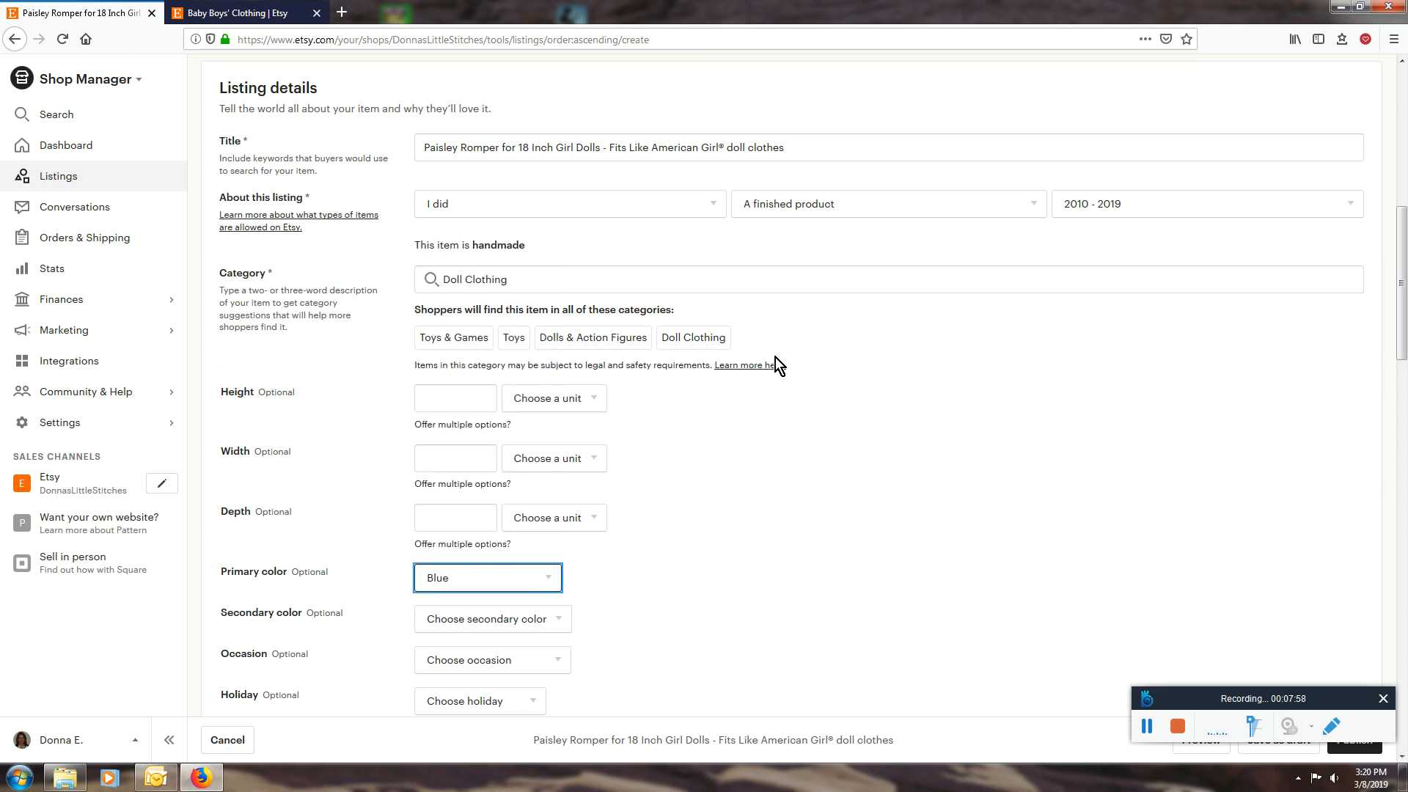
scroll(1195, 411, "down", 3)
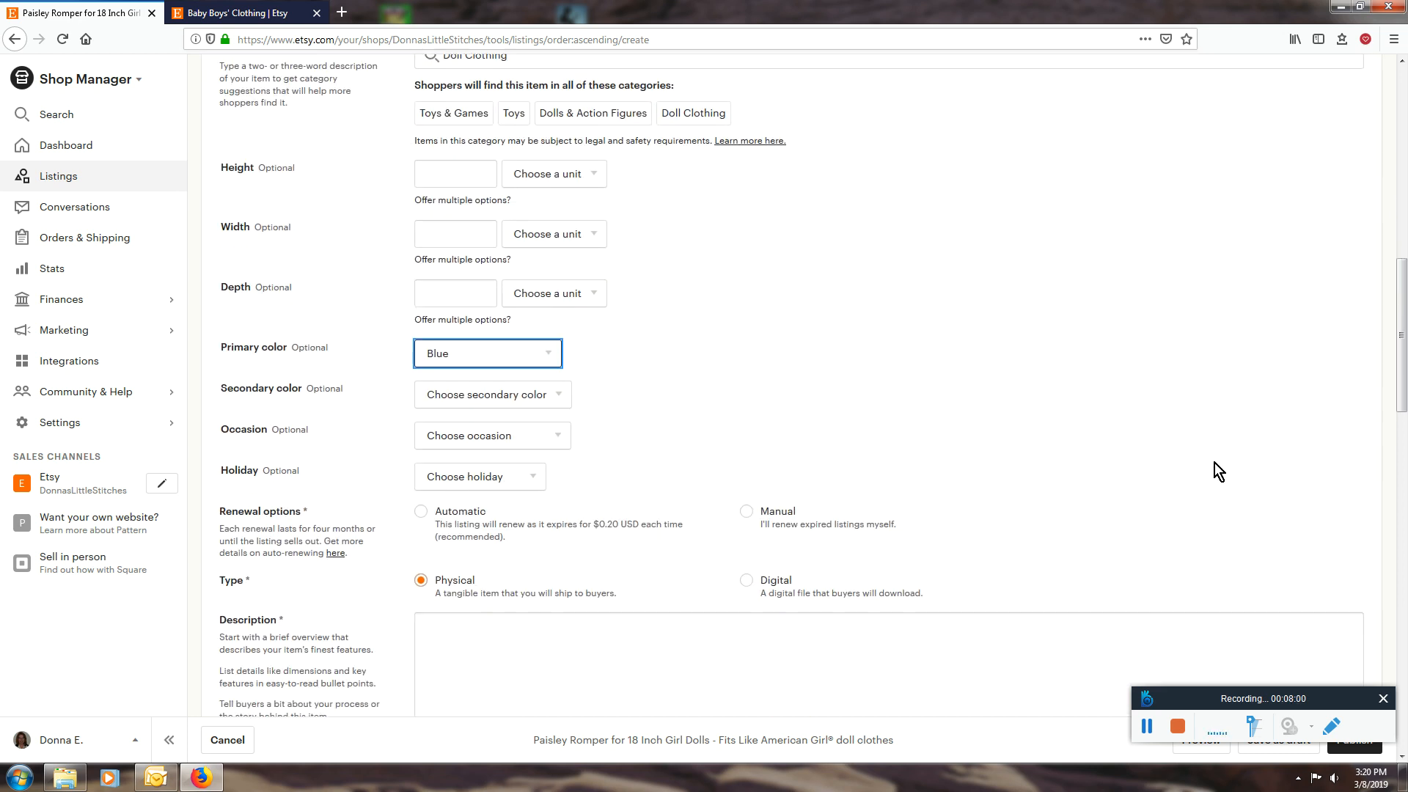
left_click(530, 393)
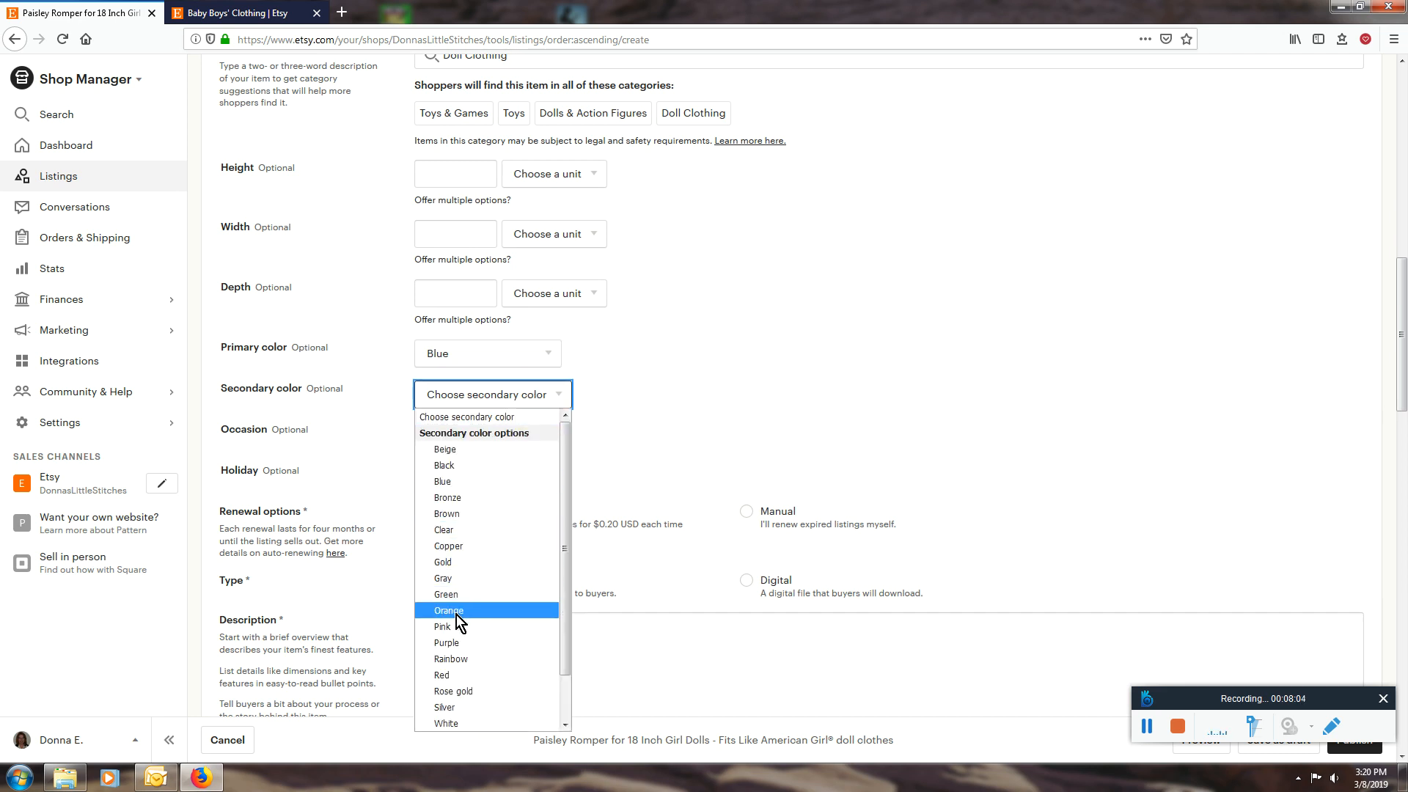
left_click(466, 722)
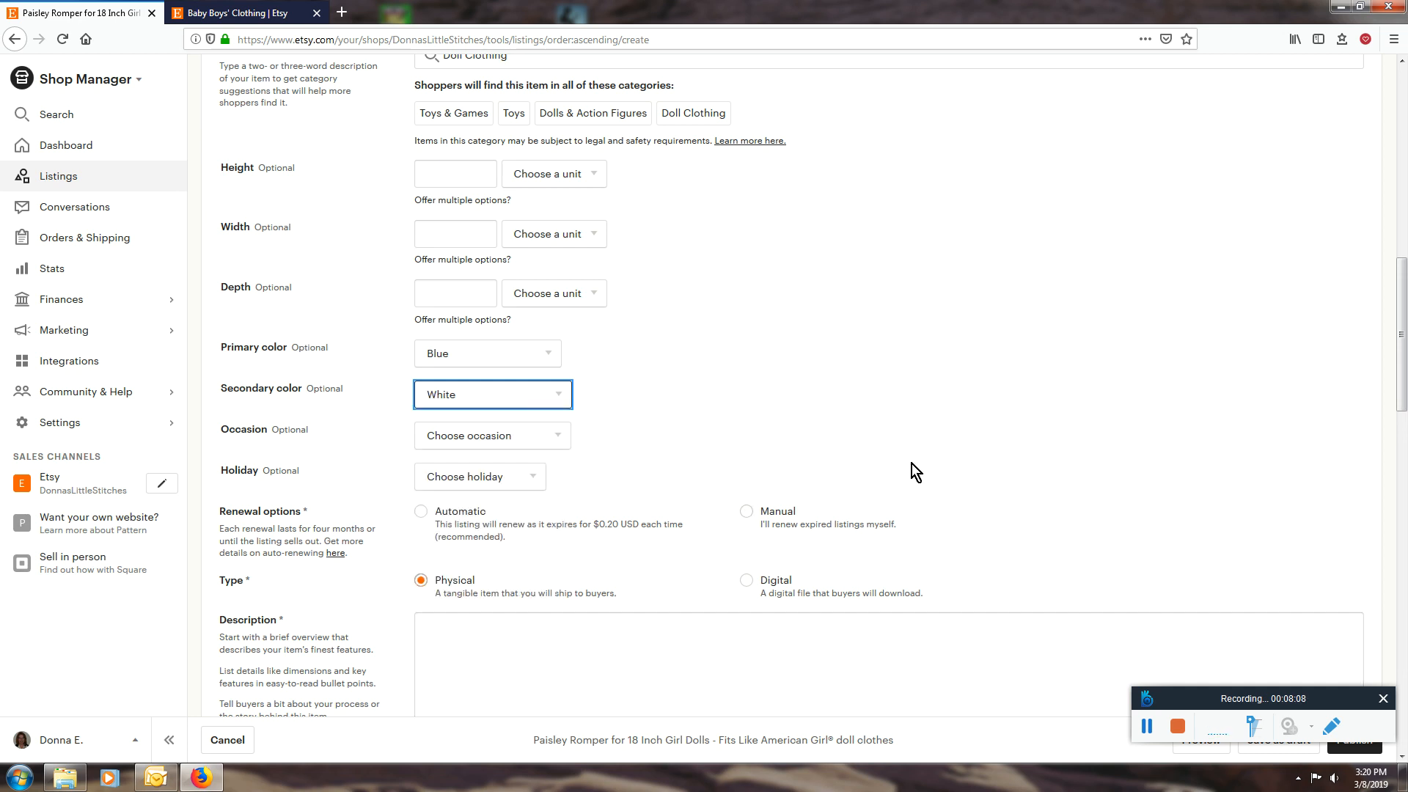
Review the available occasion and holiday options for the romper listing without selecting any.
left_click(547, 437)
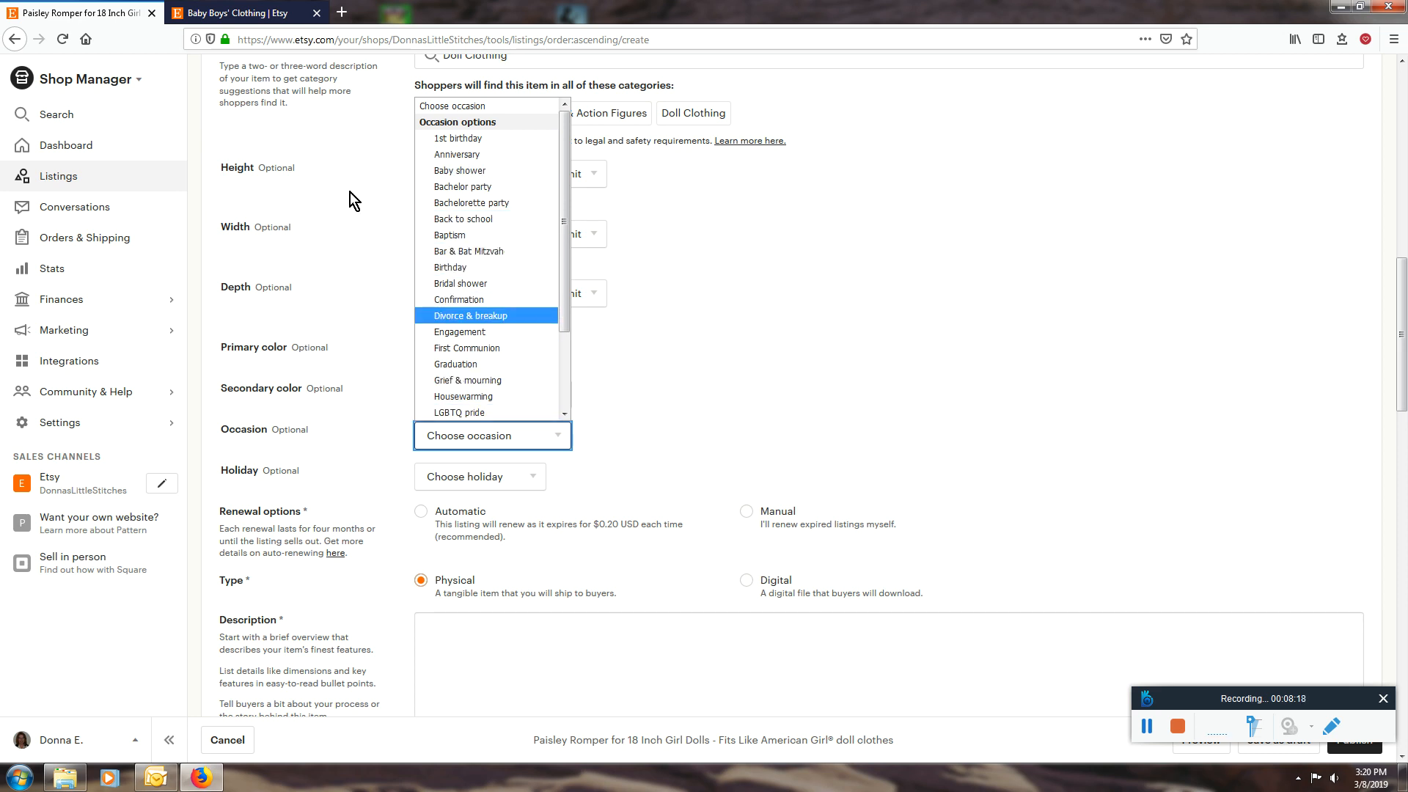
left_click(984, 360)
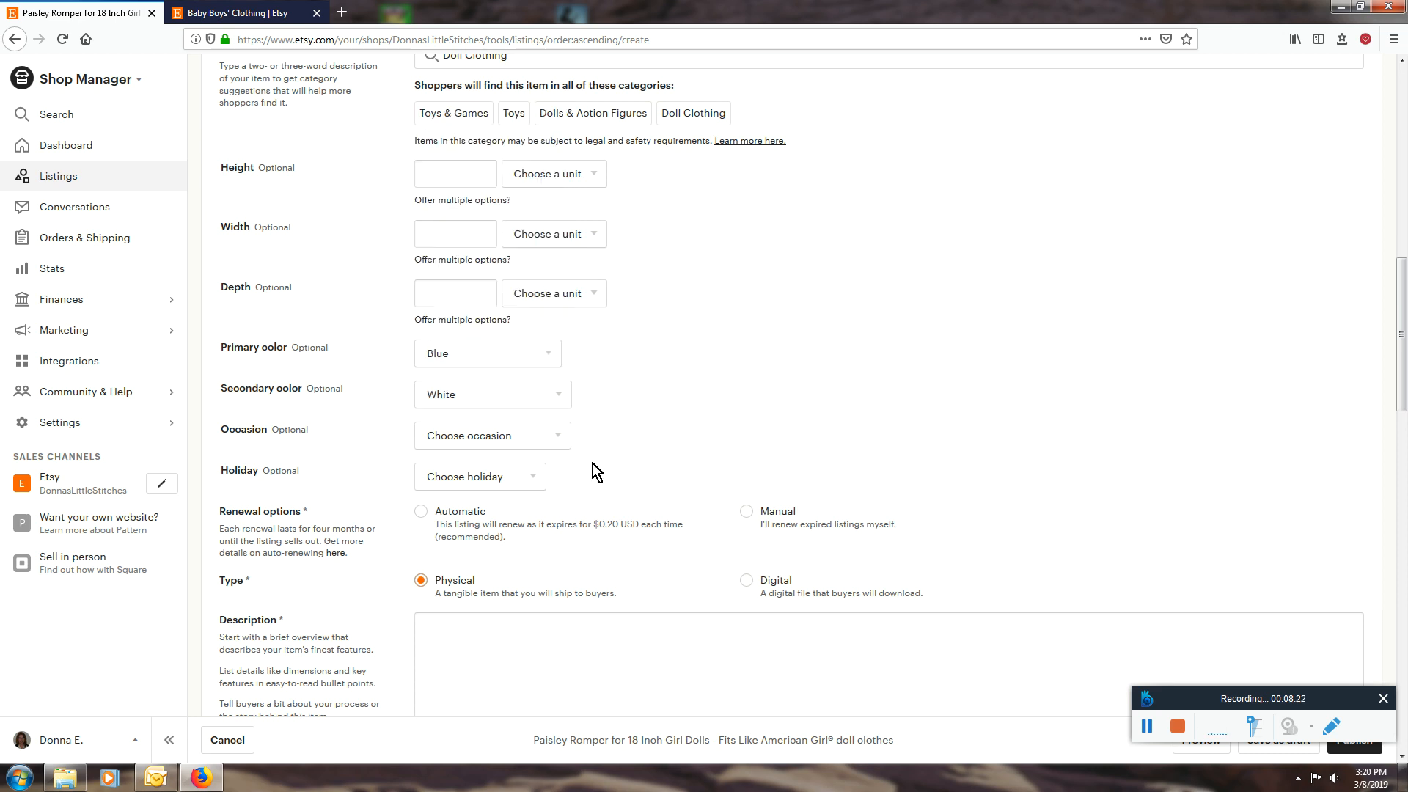
left_click(489, 476)
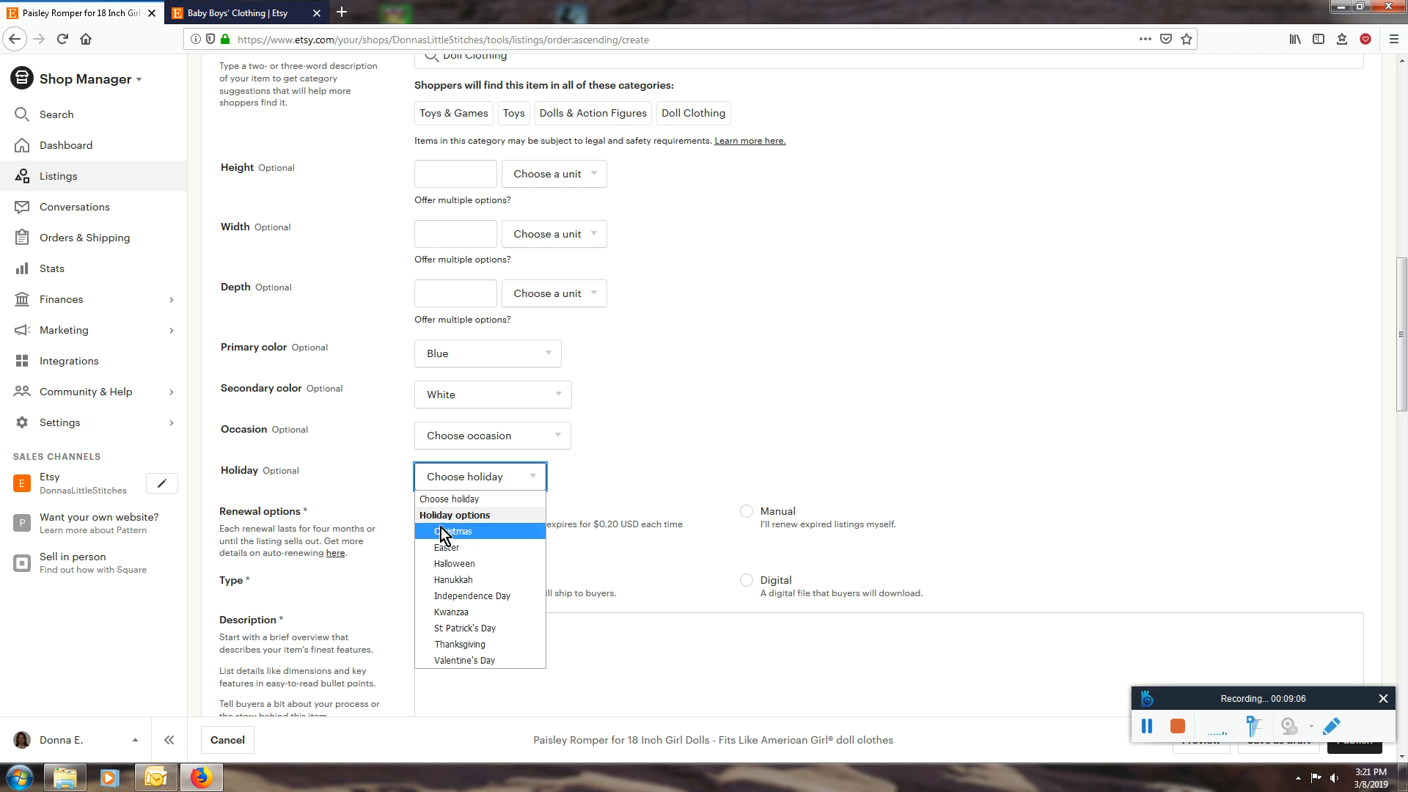
left_click(1188, 463)
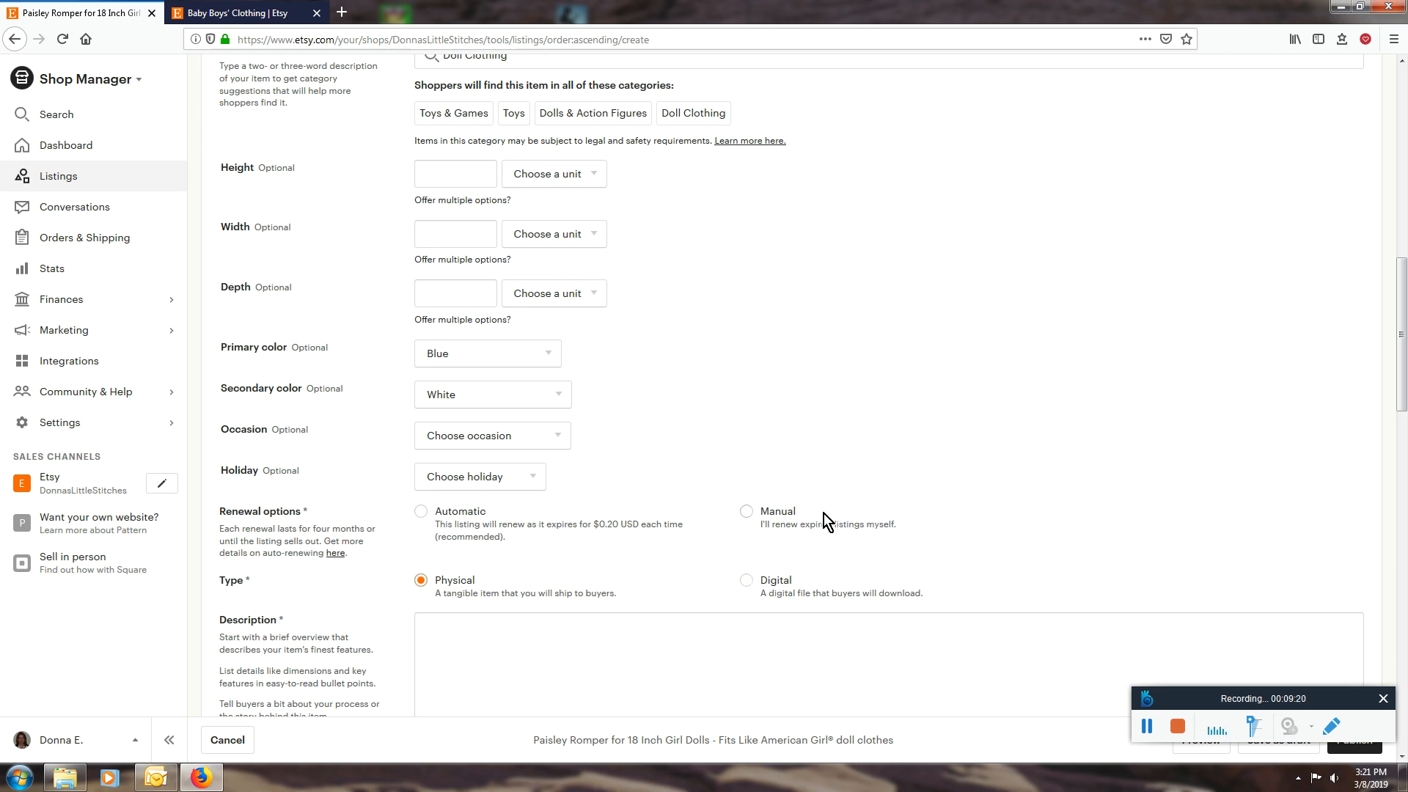
Set the romper listing's renewal option to Manual.
left_click(778, 514)
scroll(1138, 586, "down", 2)
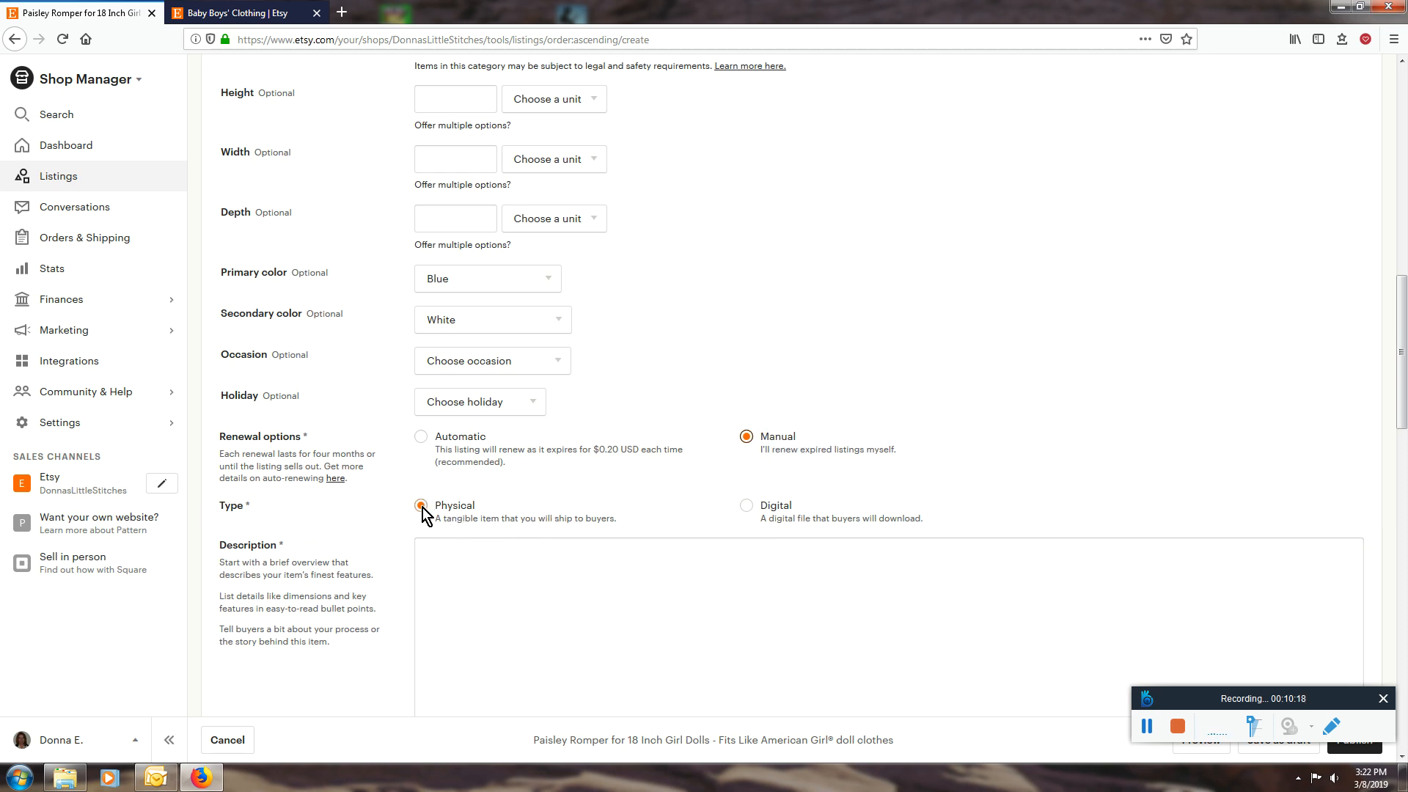
Try the Digital listing type and look through the embroidery designs in the ThreadTreasuresEmbro Etsy shop.
left_click(781, 516)
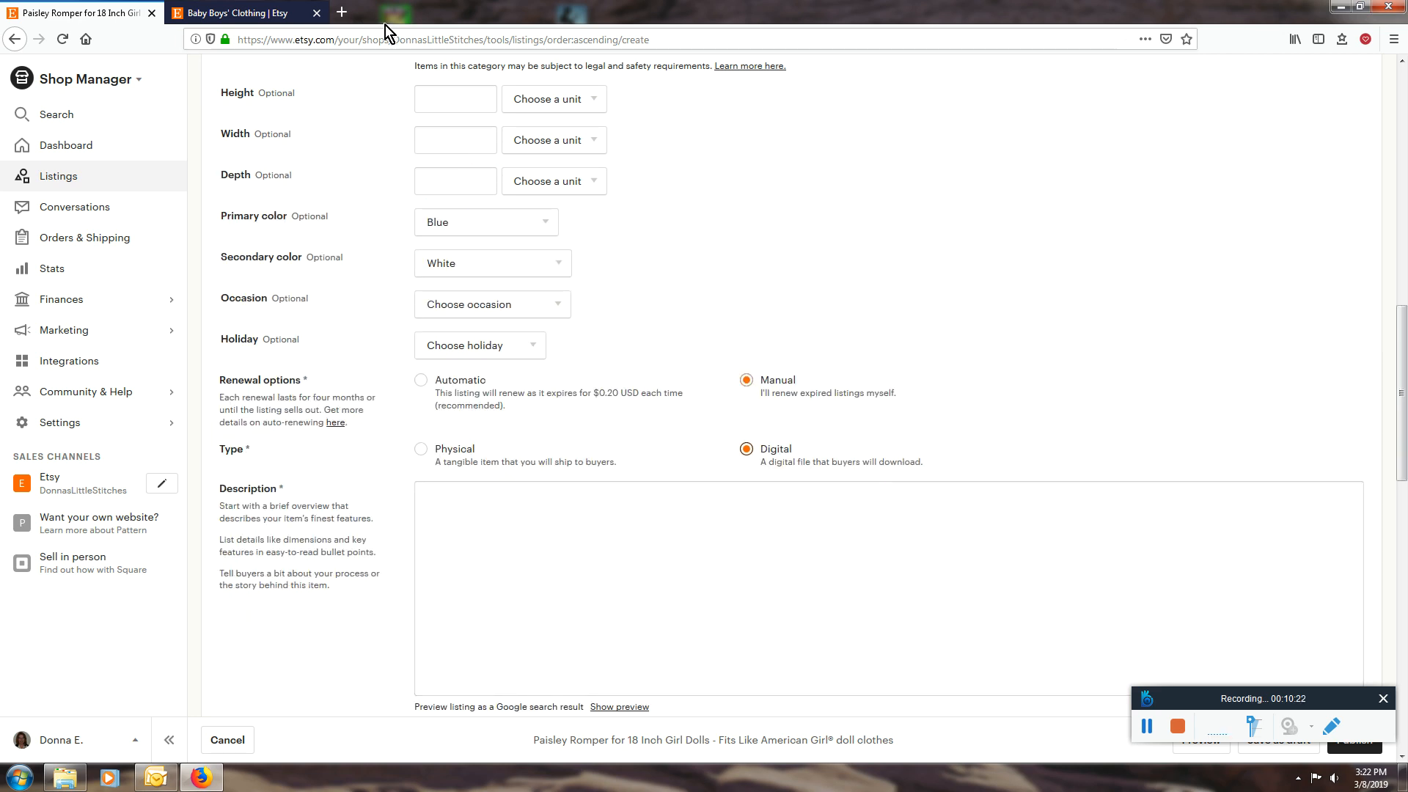
left_click(286, 12)
left_click(434, 36)
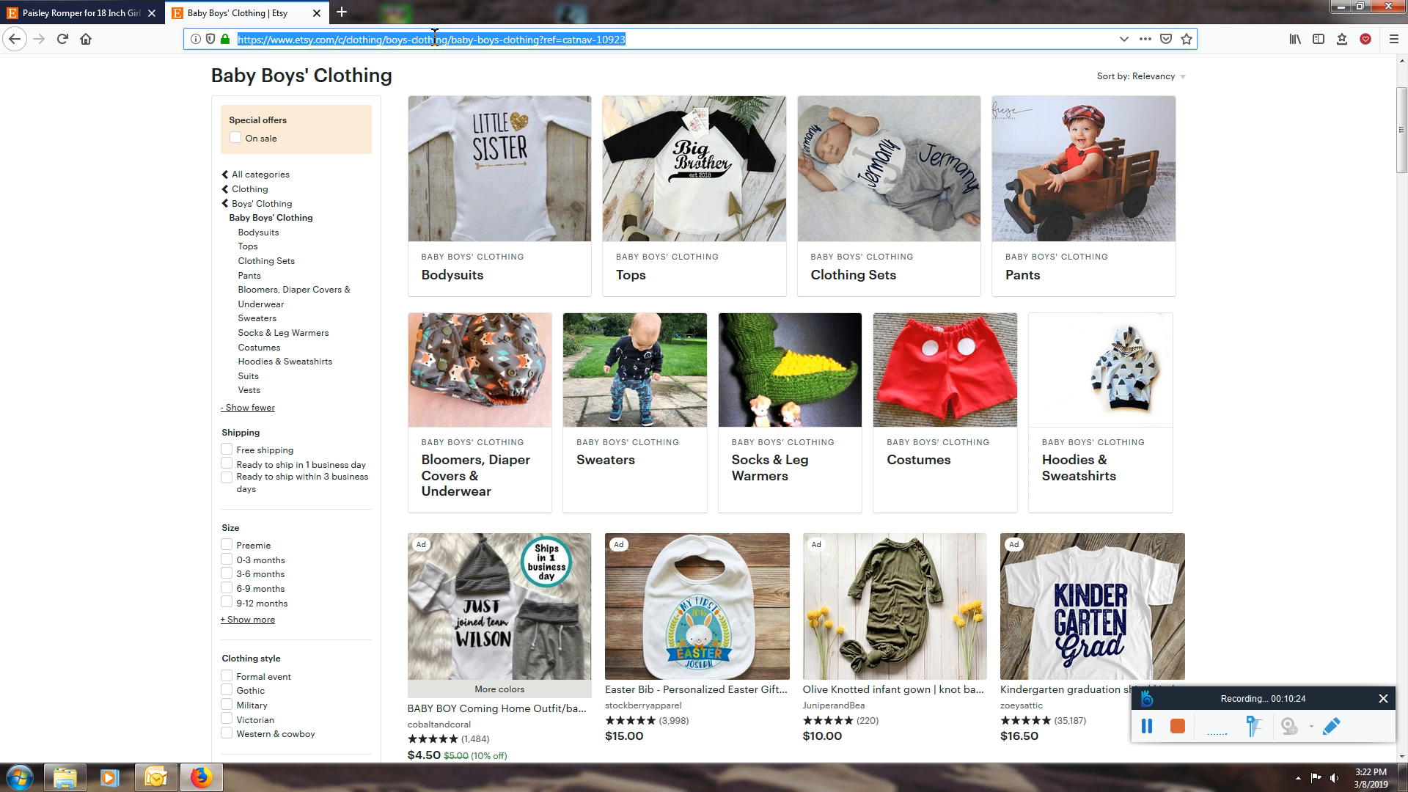
type("threadtreasures.com/")
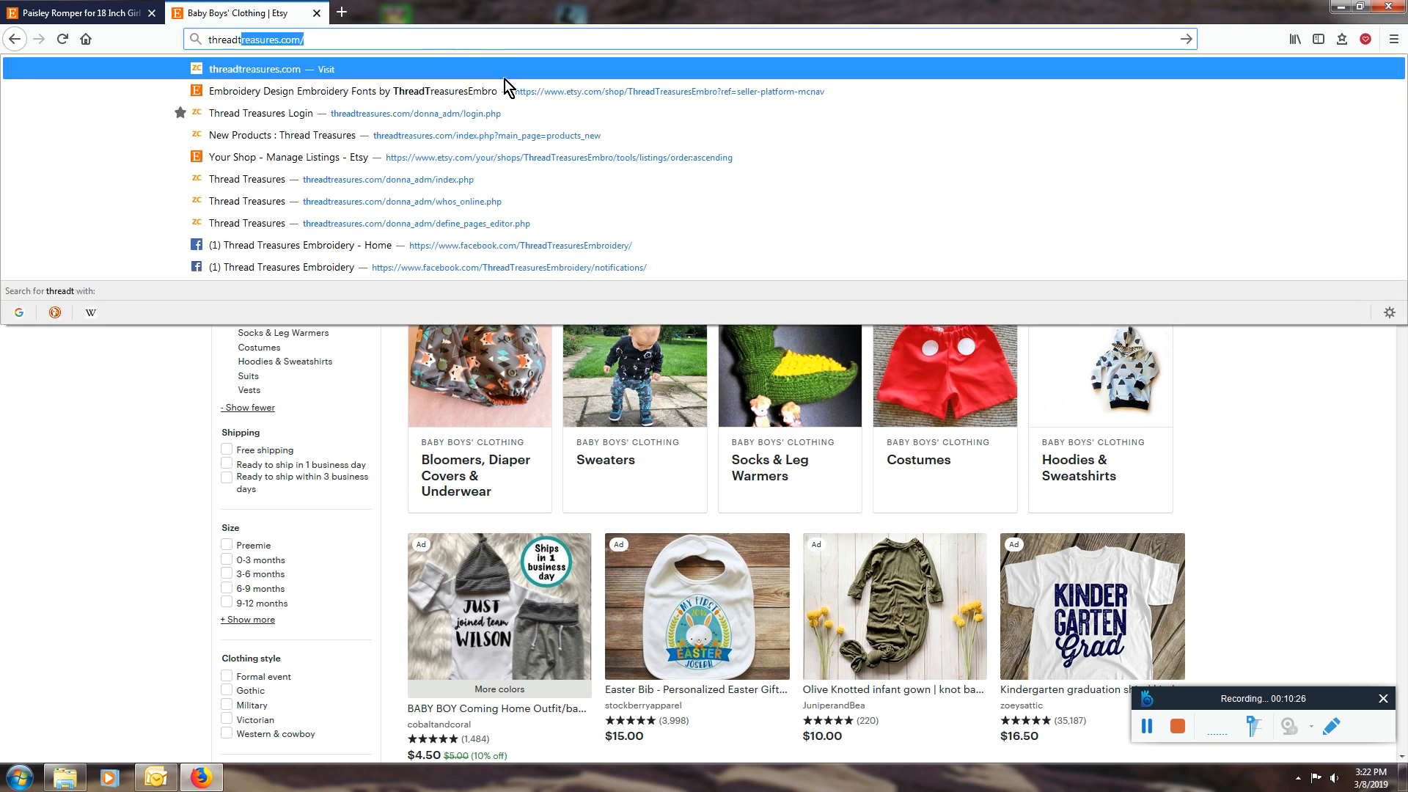
left_click(517, 91)
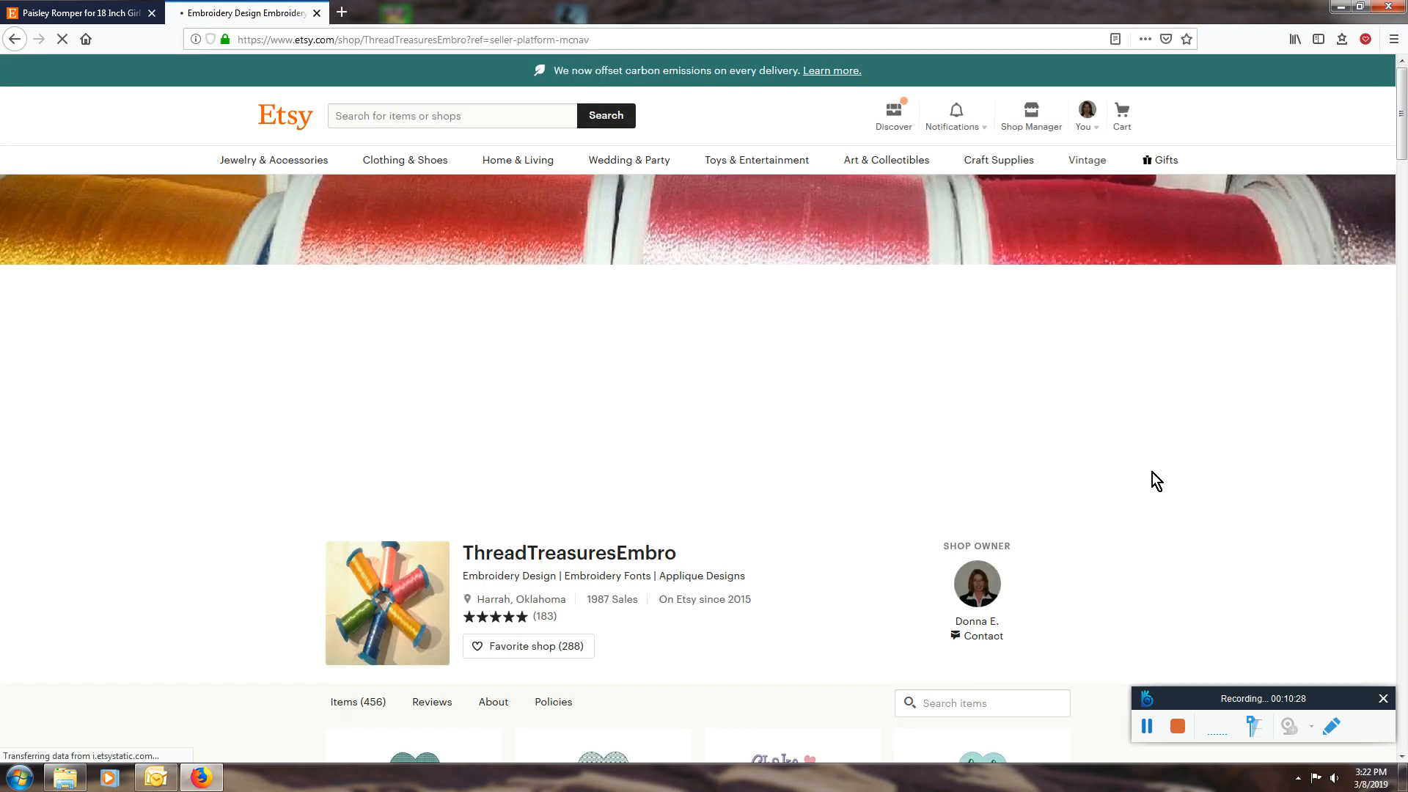
scroll(1151, 472, "down", 15)
scroll(1202, 463, "down", 2)
scroll(1093, 517, "up", 8)
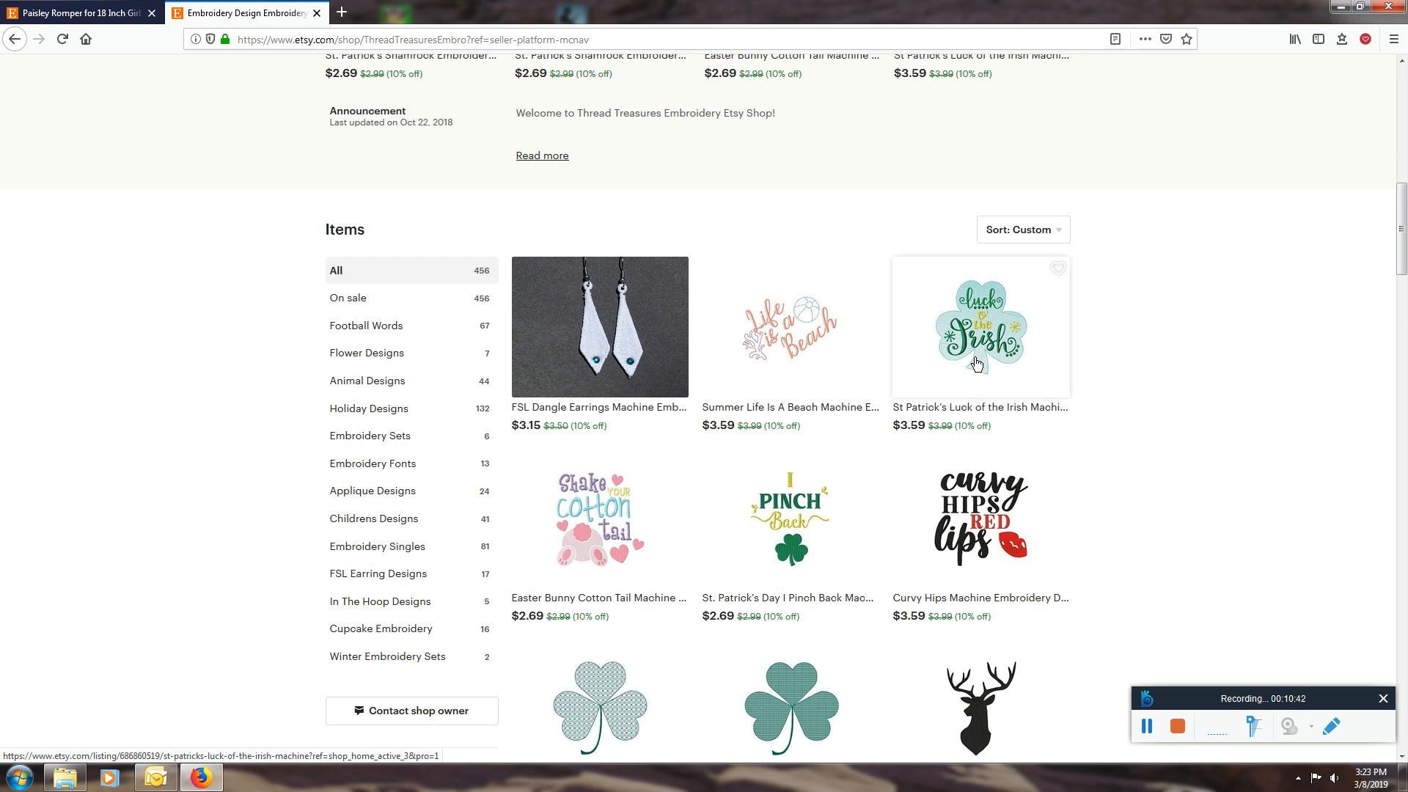
Return to the draft romper listing and set its type to Physical.
left_click(110, 15)
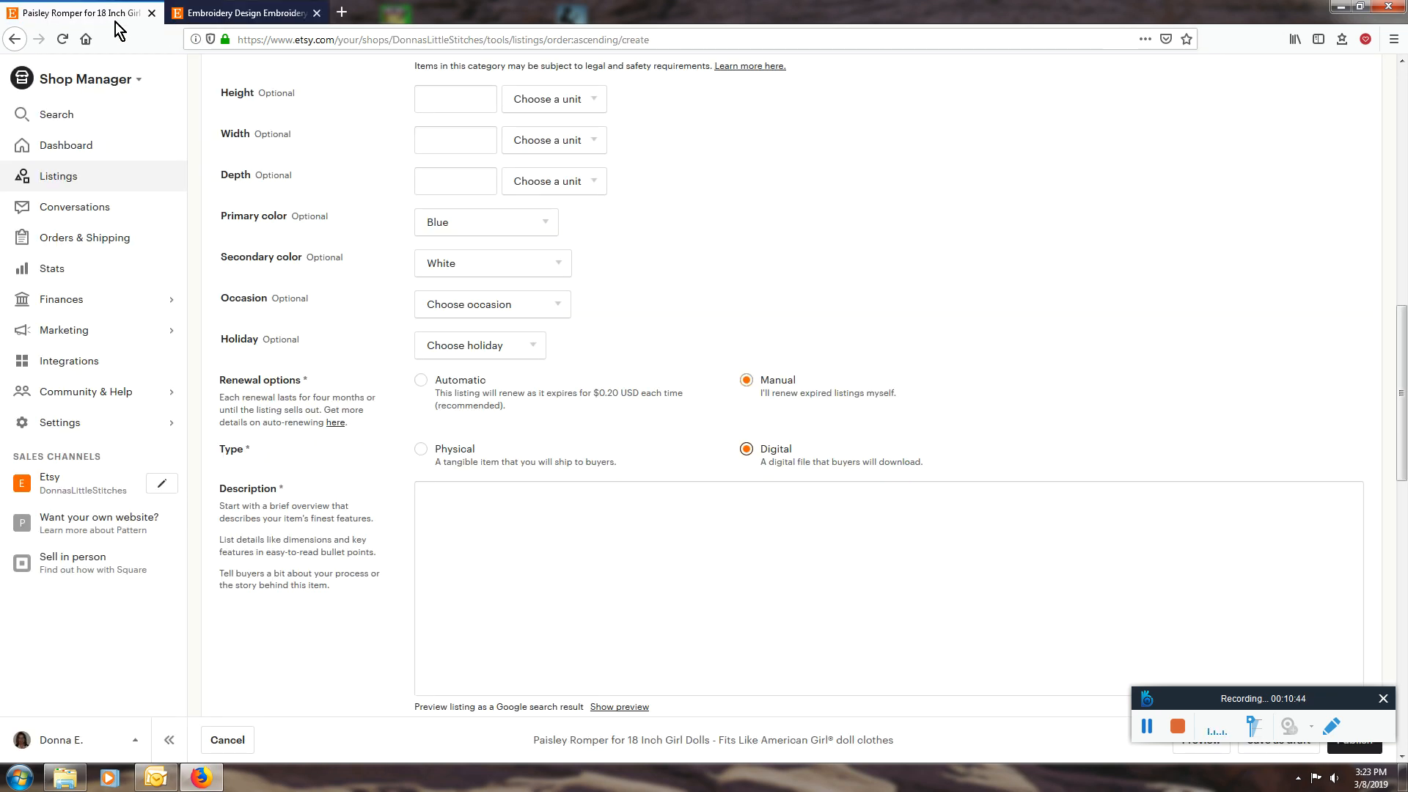
left_click(422, 451)
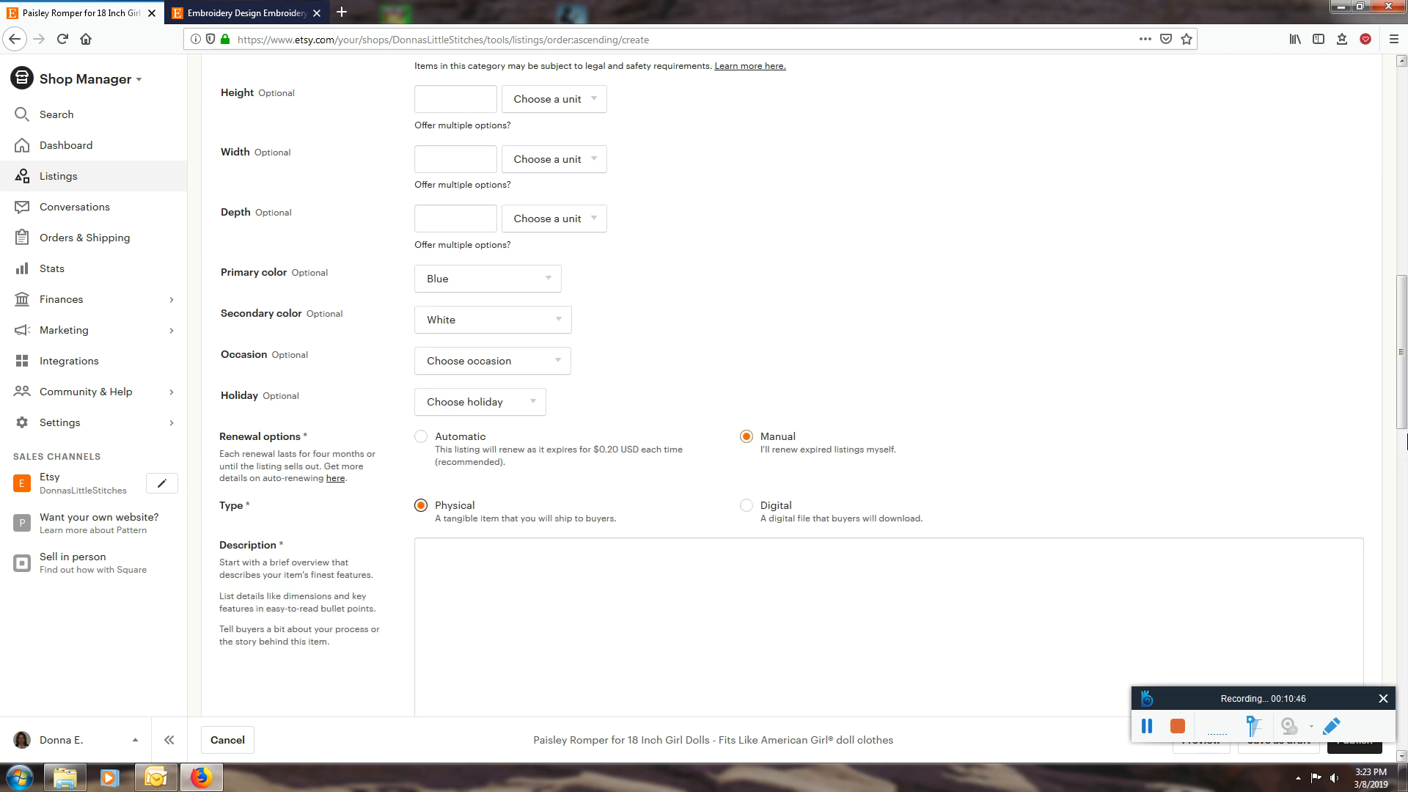
Start the description with "Blue Paisley Romper for 18 Inch Girl Dolls" and a separate line "Fits dolls such as American Girl® or Our Generation®.".
scroll(1247, 381, "down", 1)
scroll(1027, 402, "down", 1)
left_click(817, 402)
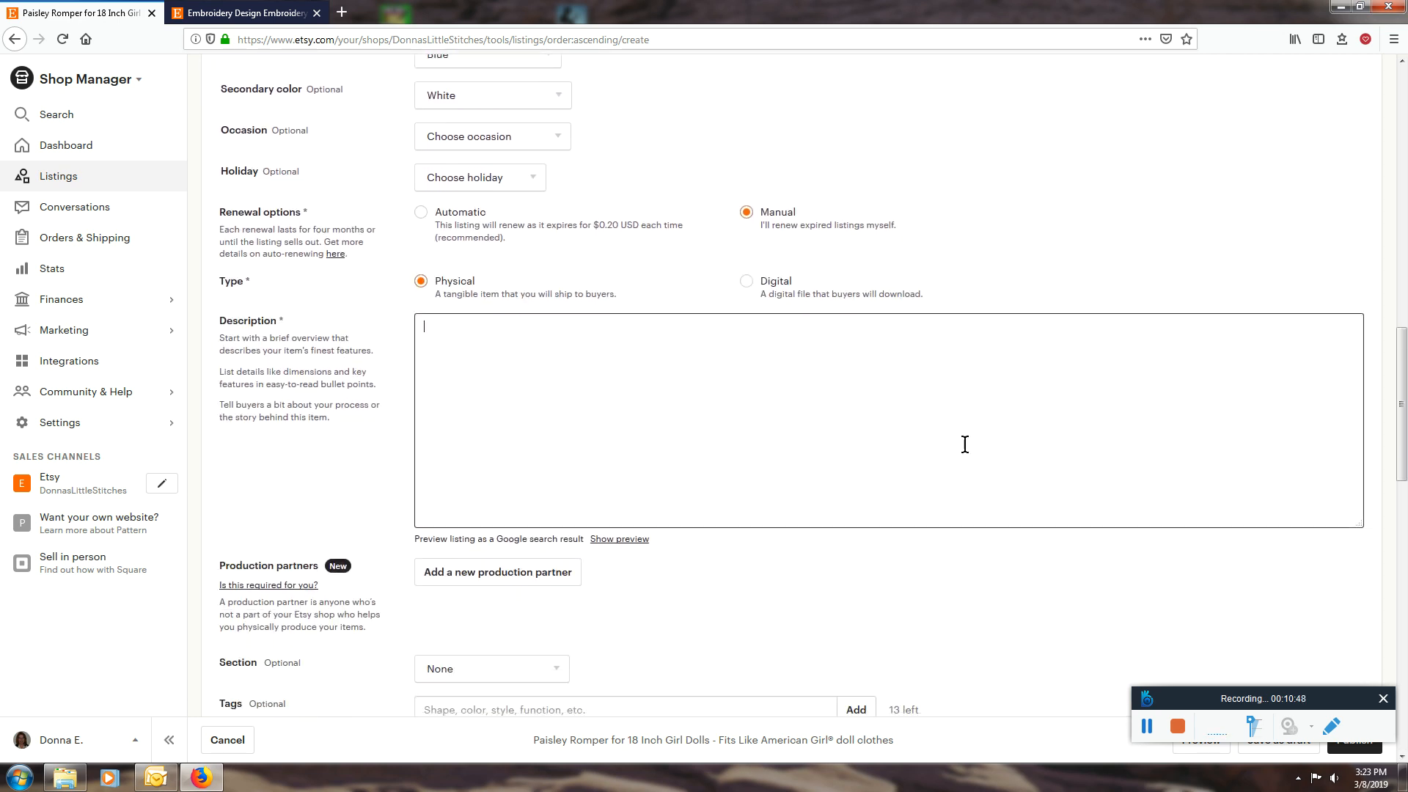
scroll(1027, 461, "up", 12)
scroll(1122, 440, "up", 3)
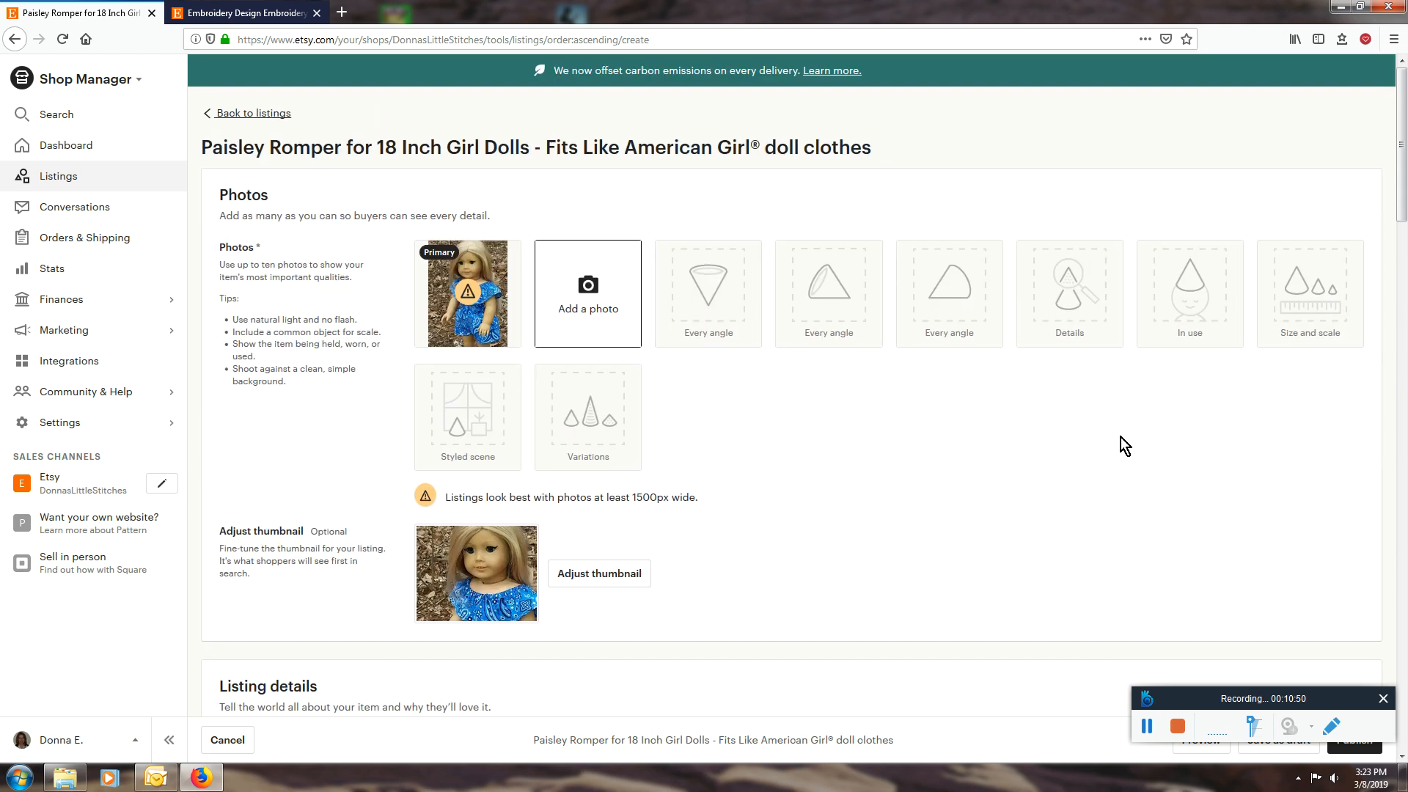
scroll(974, 473, "down", 14)
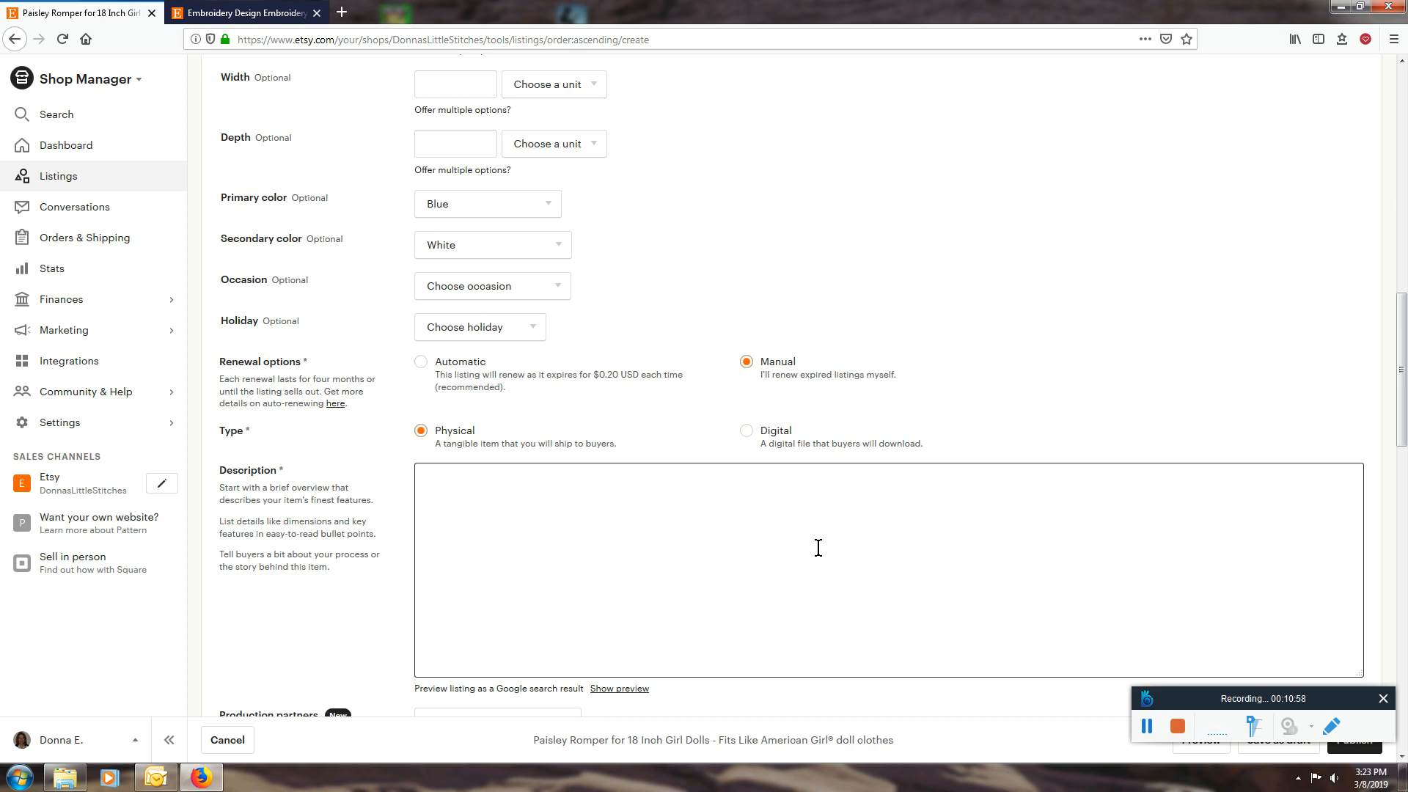
type("ue Paisley Romber fo")
key("BackSpace")
key("BackSpace")
key("BackSpace")
key("BackSpace")
key("BackSpace")
type("r for 18 Inch Girl Dolls  ")
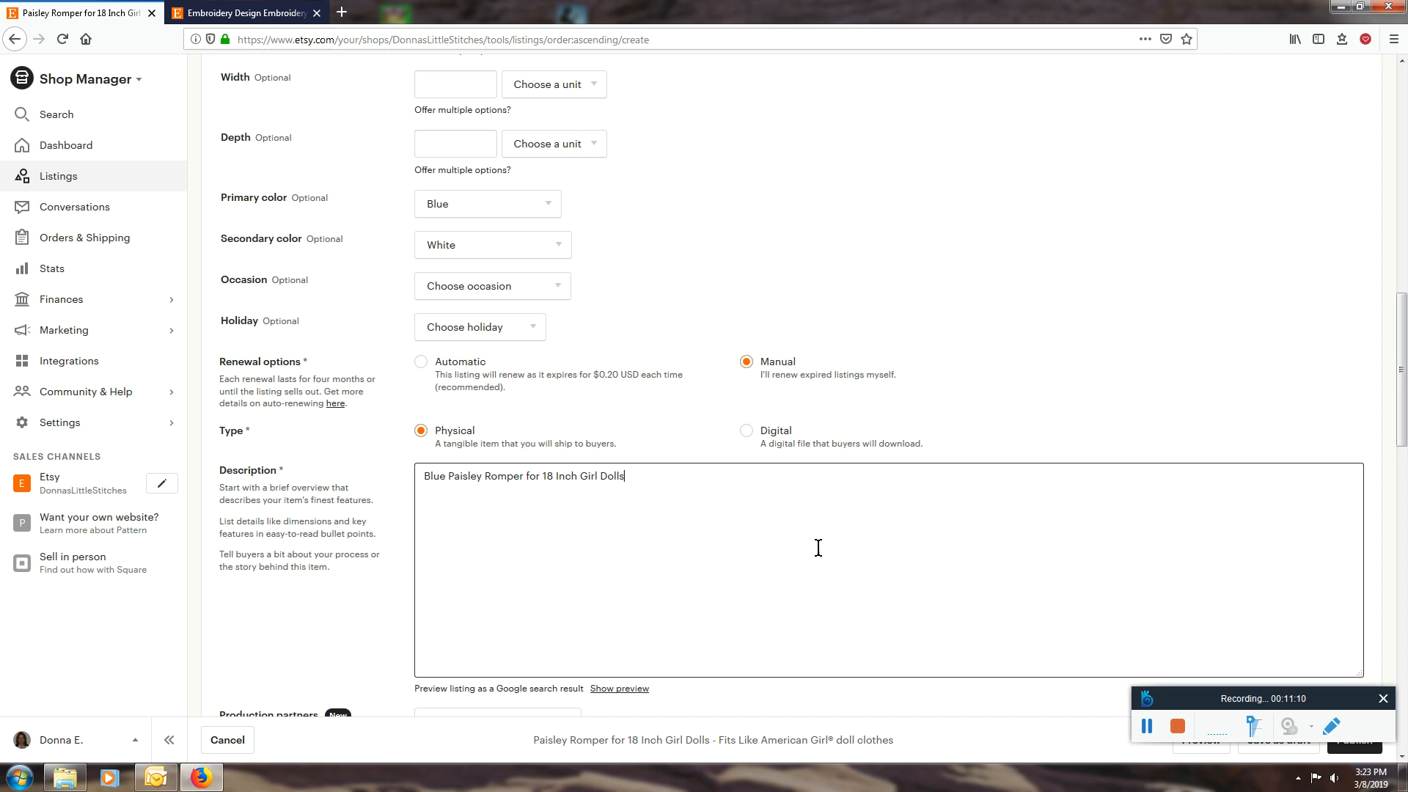
type("Fits dolls such as American G")
type("Our Generation®.")
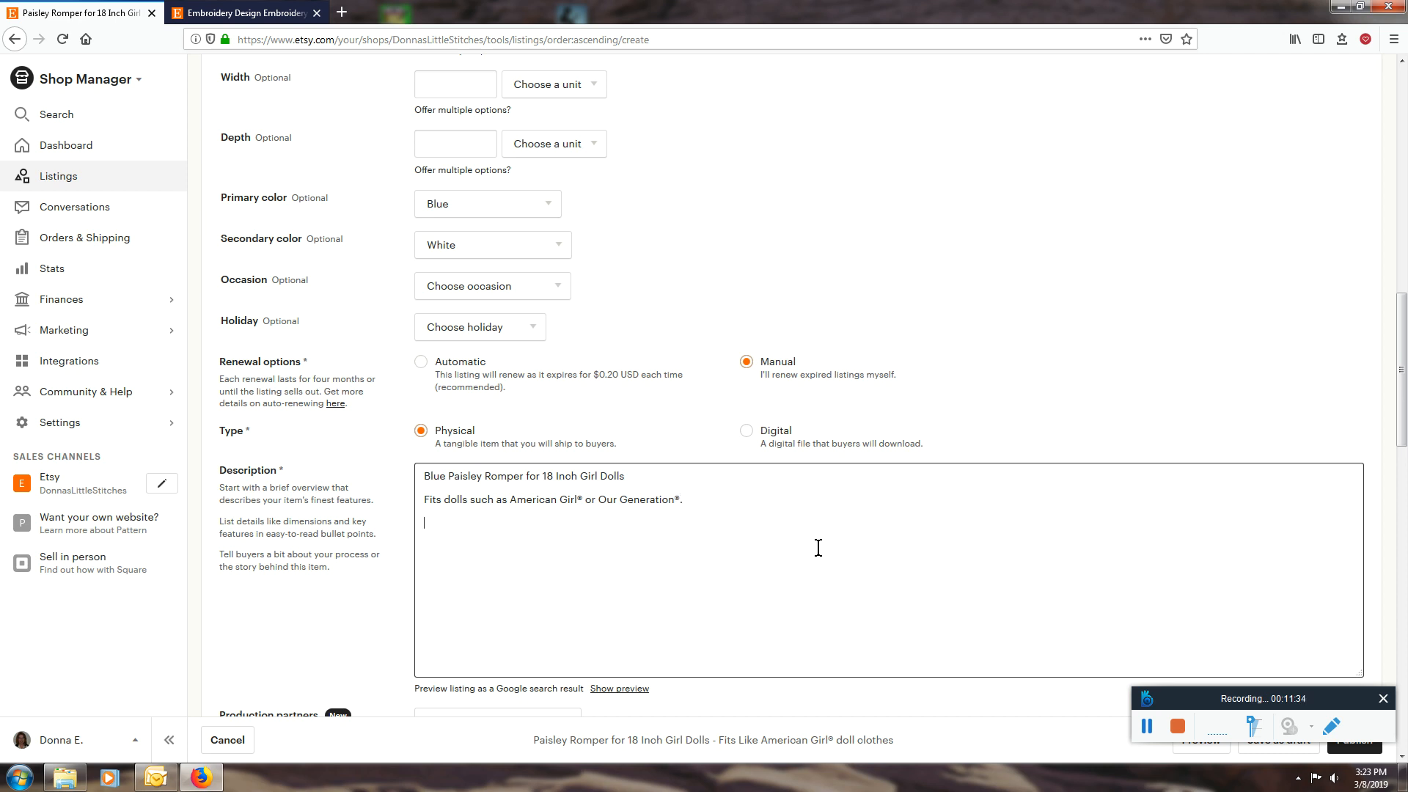
Add to the description "Made from 100% cotton fabric." and "Made in my smoke free but pet friendly home. My pets do not come into my studio.".
type("Nad")
key("BackSpace")
key("BackSpace")
key("BackSpace")
type("Ma")
type("de from 100% cot")
type("ton fabric.  Ma")
type("de i")
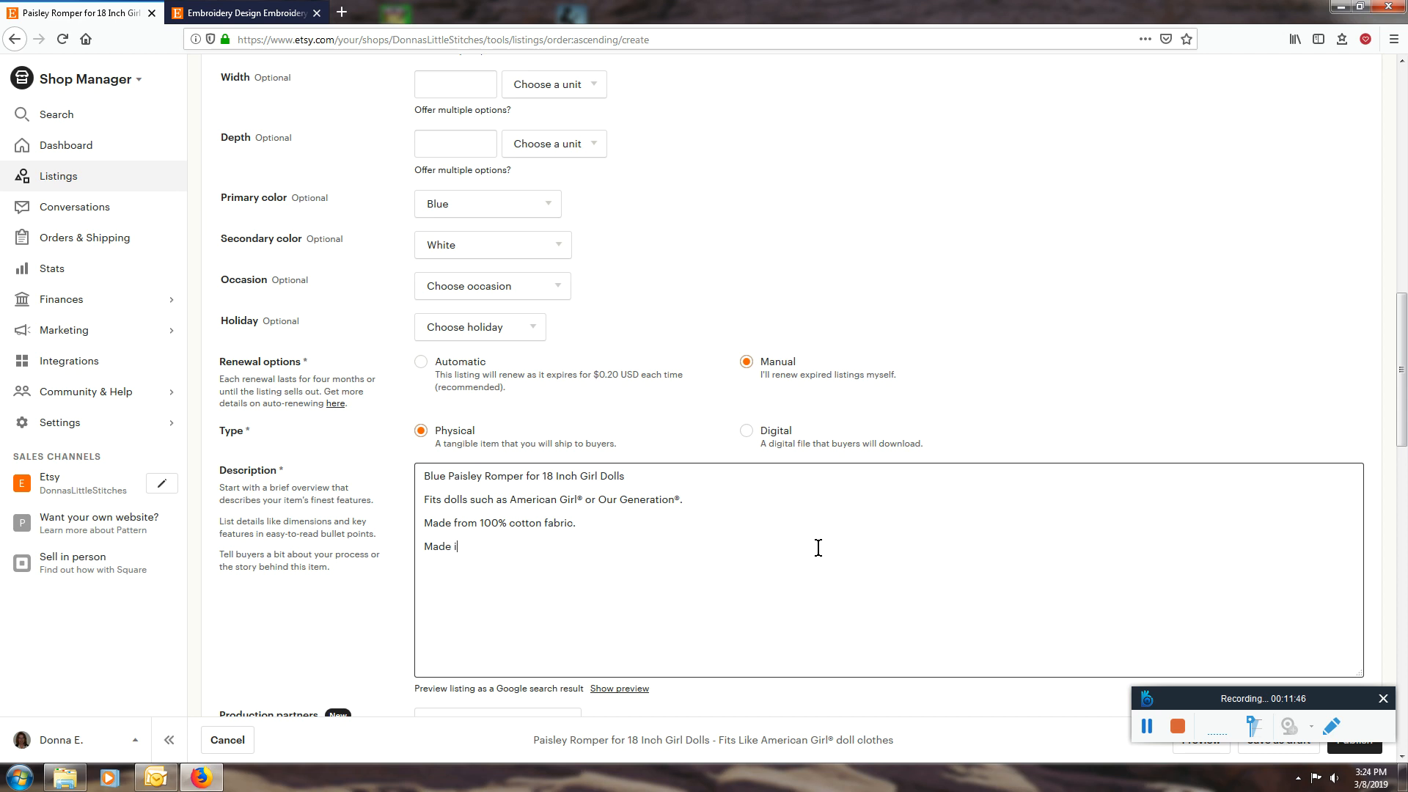
type("n my smoke free but pet friendly home.  My pets do not come")
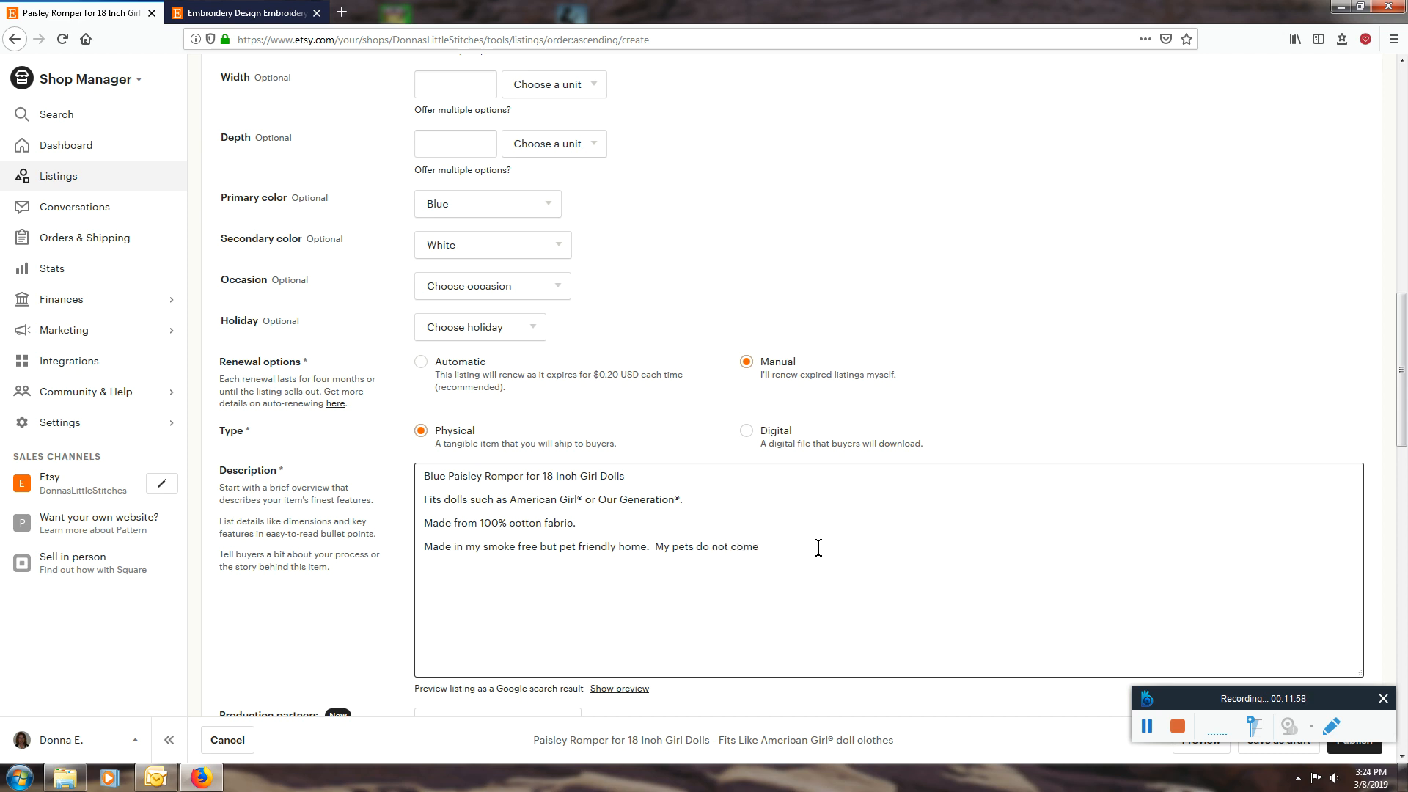
type(" into my studio.")
left_click_drag(441, 543, 638, 540)
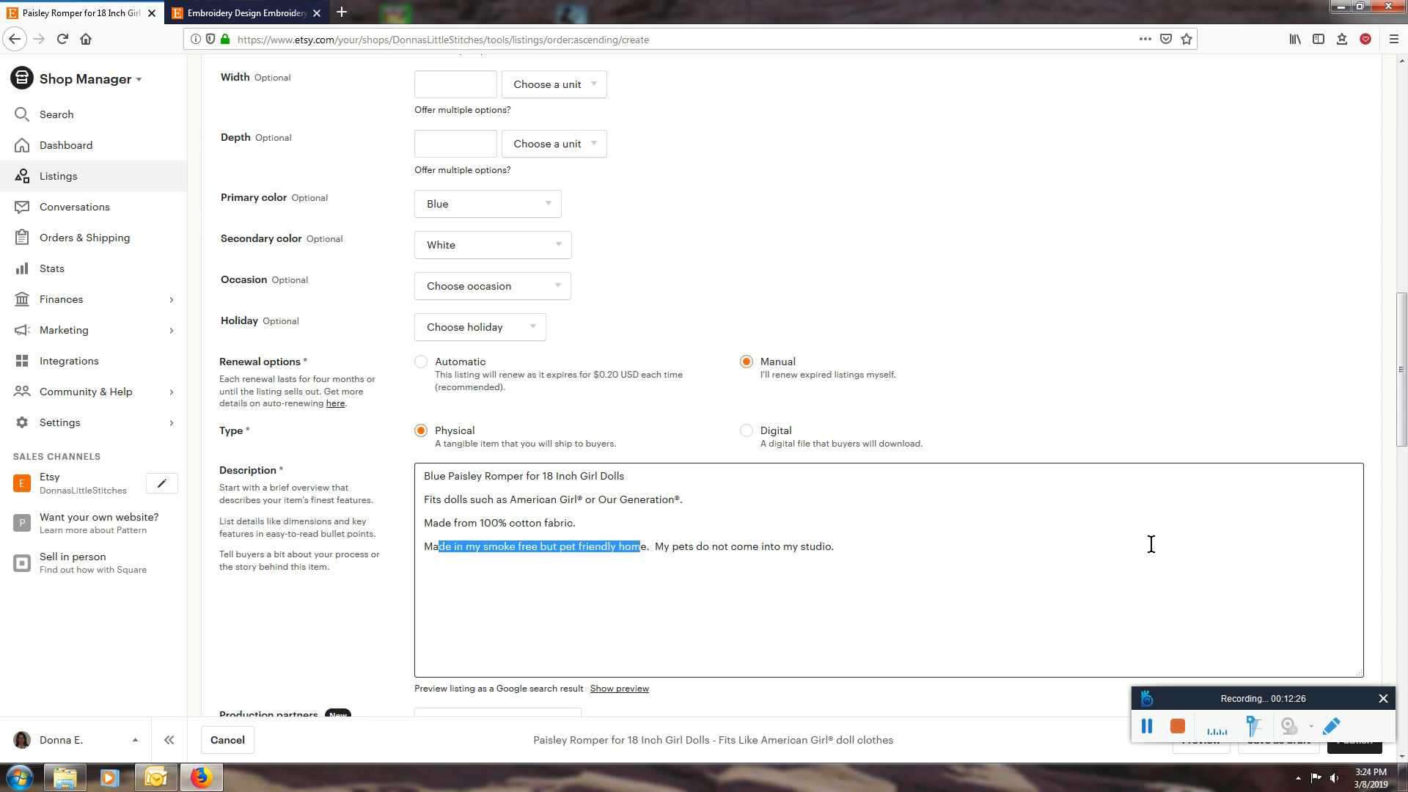
left_click(849, 603)
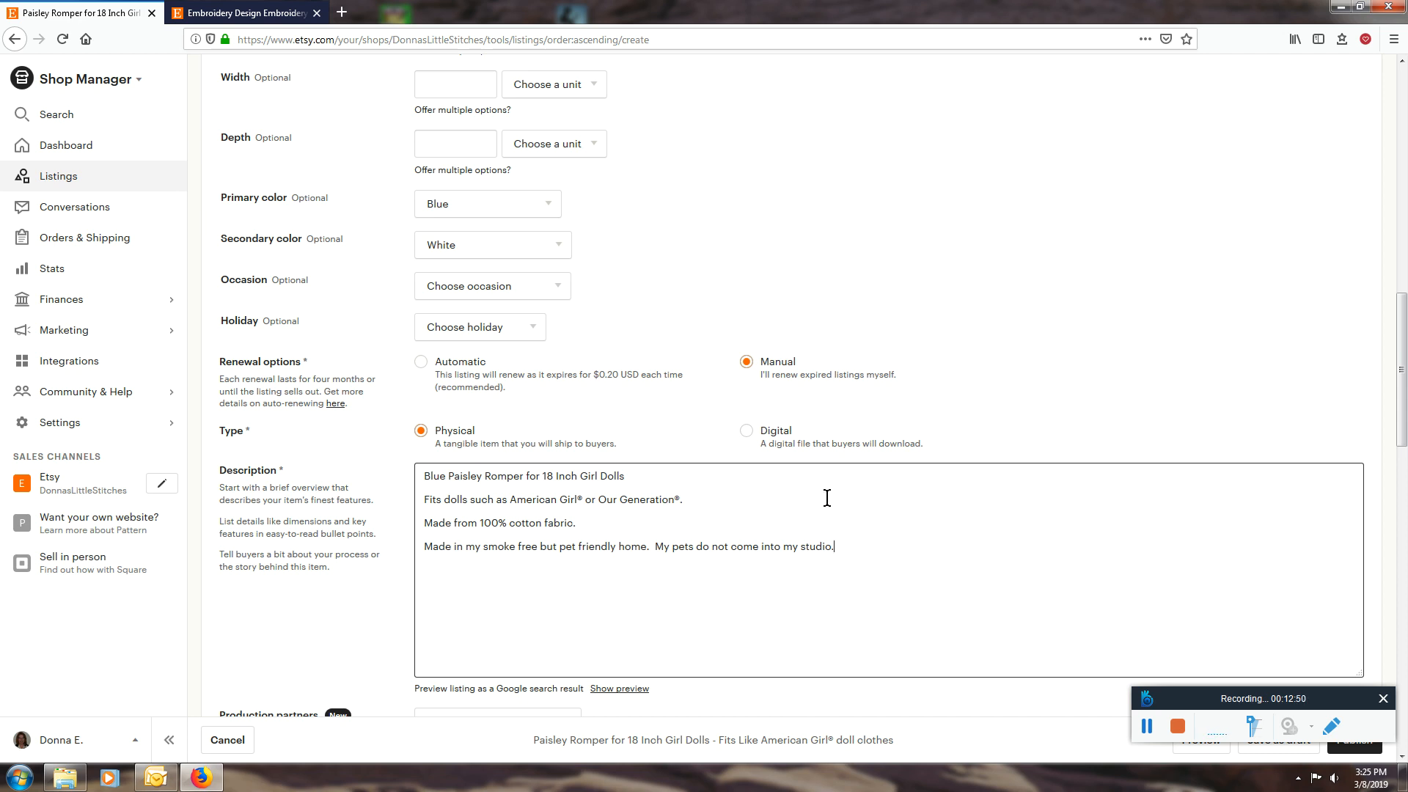
Insert the line "Makes great gifts for little girls." directly below the doll fit line in the description.
left_click(762, 498)
key("Return")
type("Makes great gifts for little girls.")
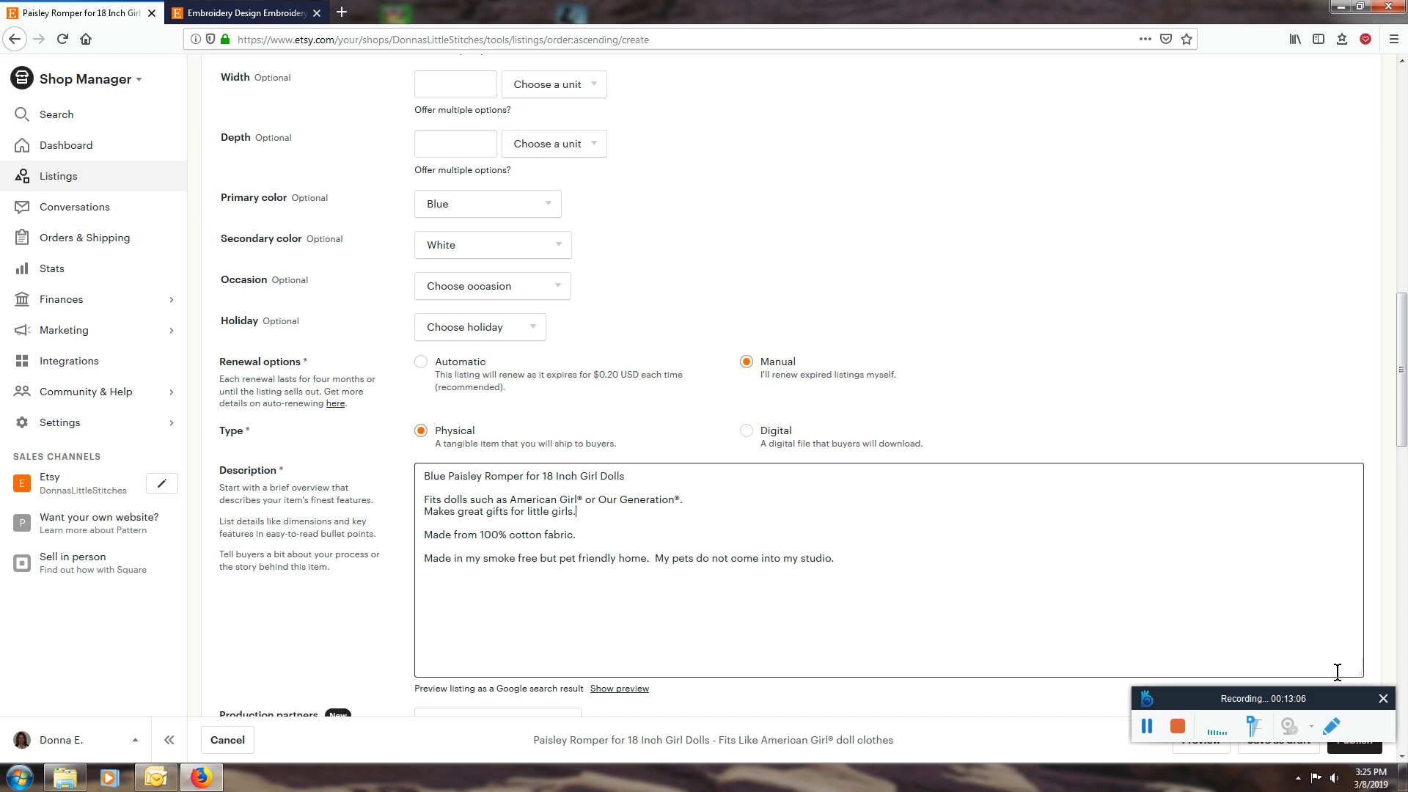
Assign the romper listing to the shop section 18 Inch Doll Clothes.
scroll(1074, 637, "down", 1)
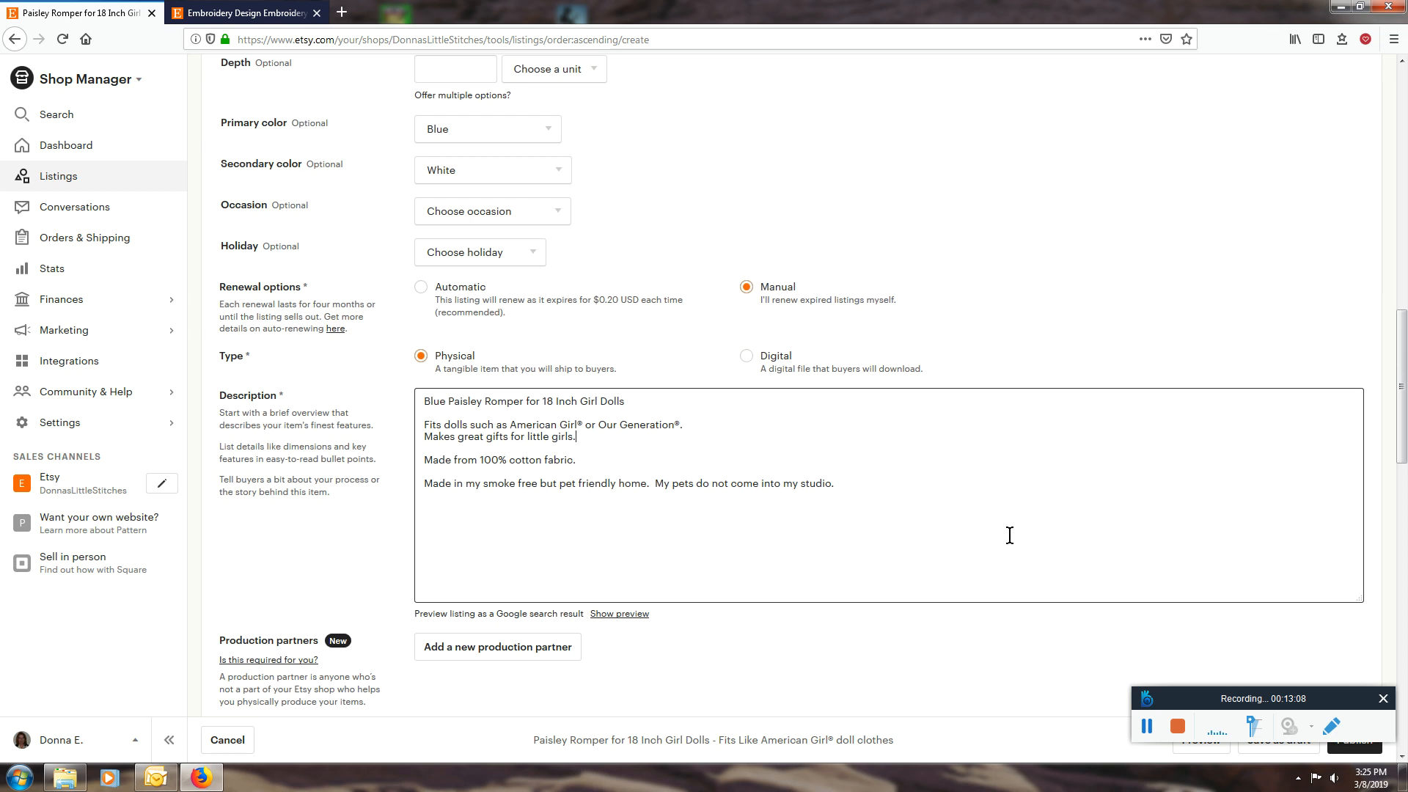
scroll(882, 491, "down", 3)
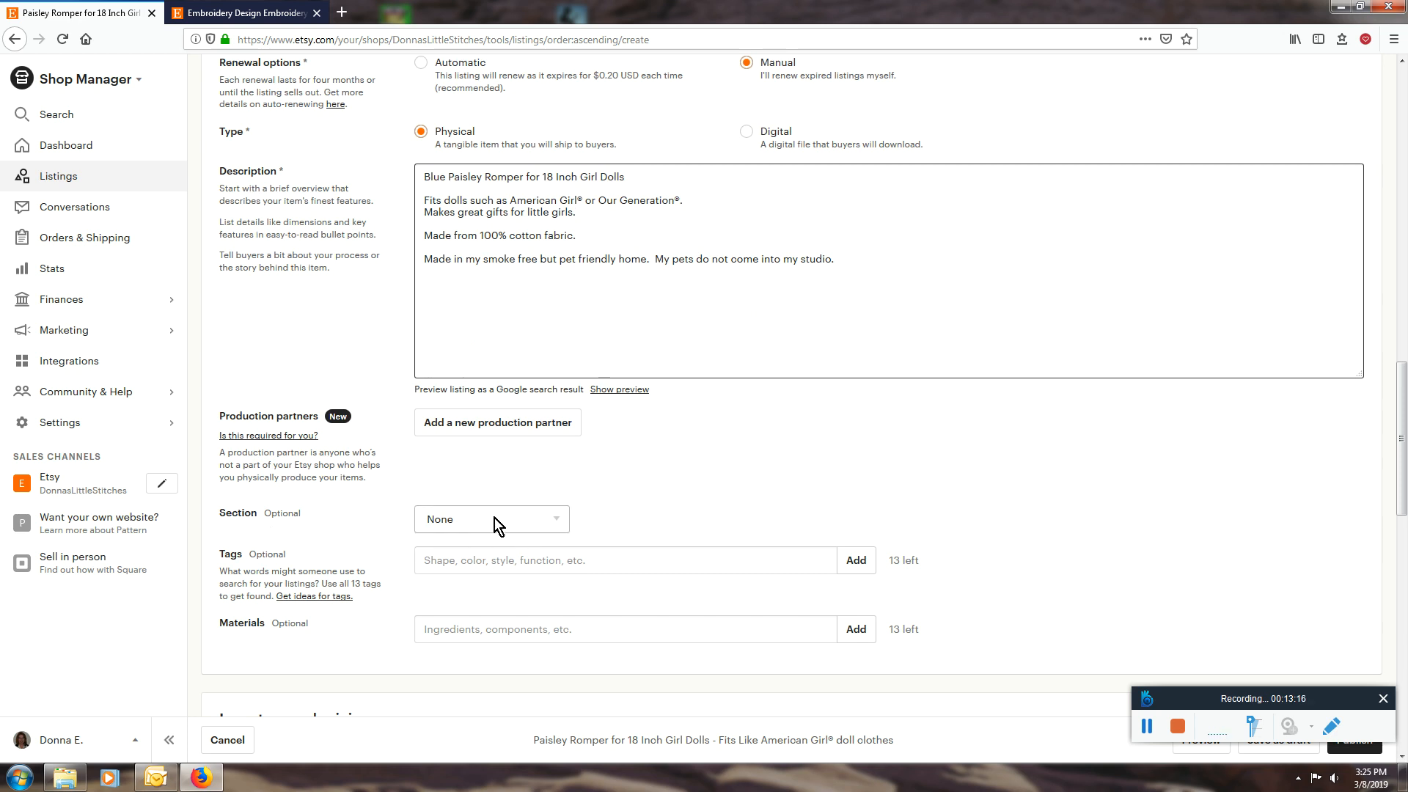
left_click(557, 518)
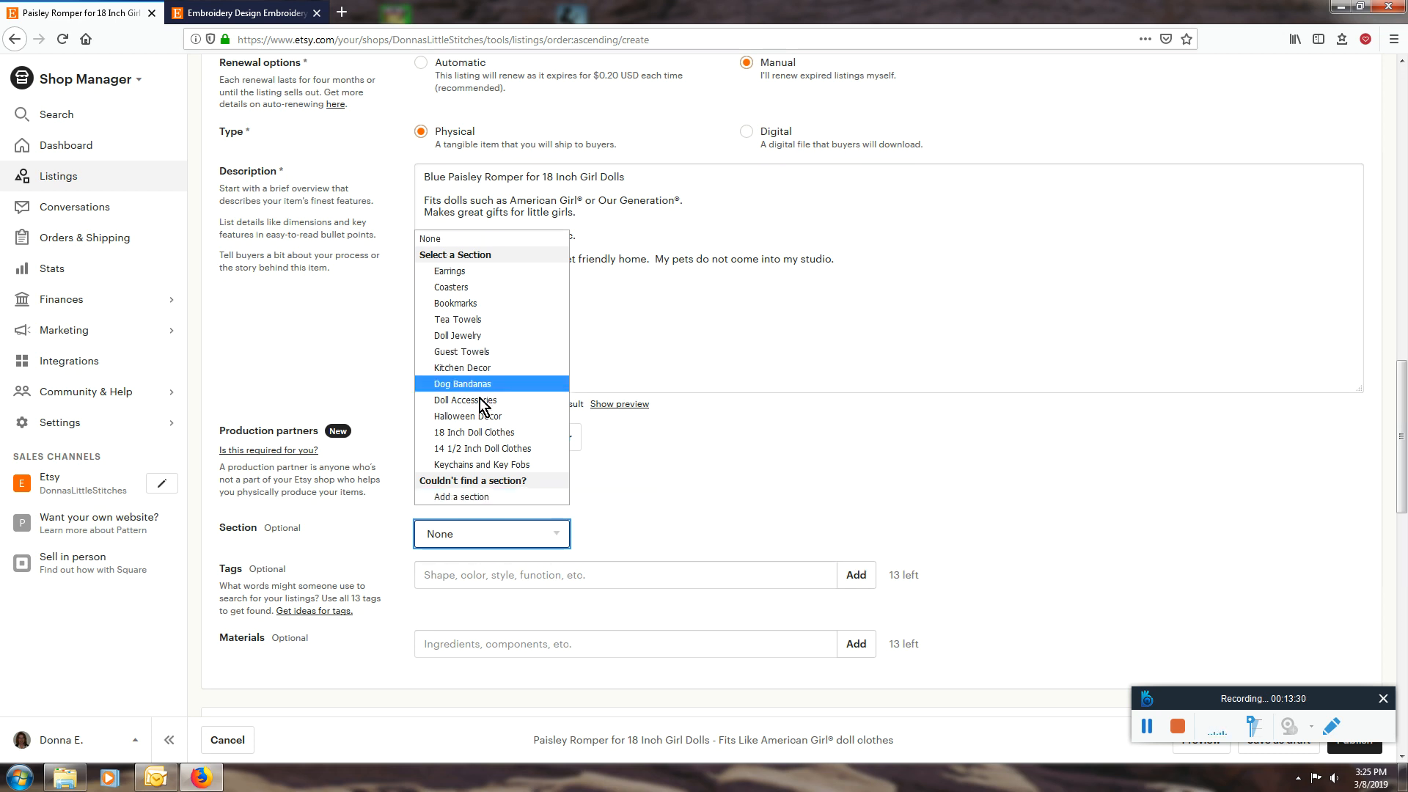
left_click(490, 433)
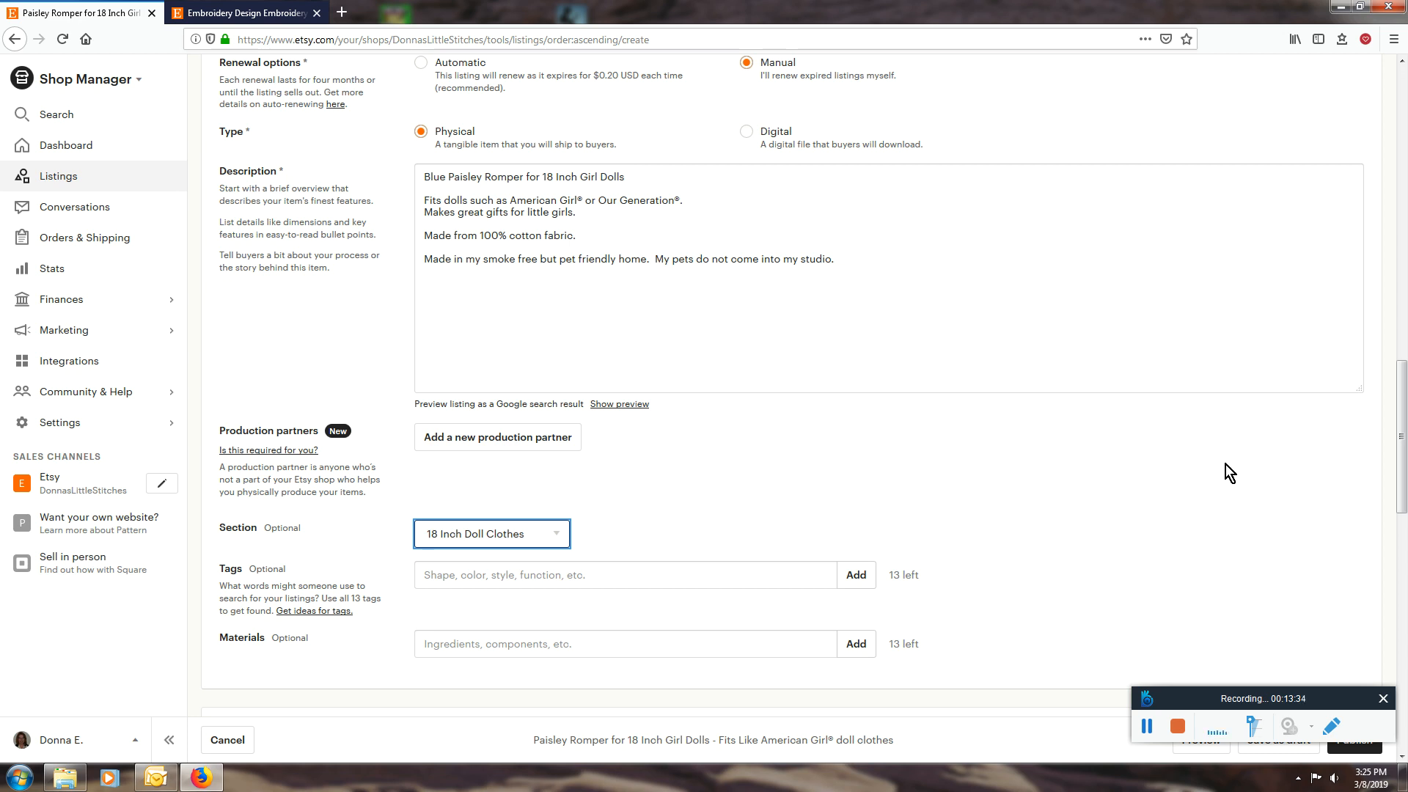
Add the tags doll romper, 18 inch doll clothes, American Girl®, trendy doll clothes, doll shorts and DonnasLittleStitches to the listing.
left_click(650, 572)
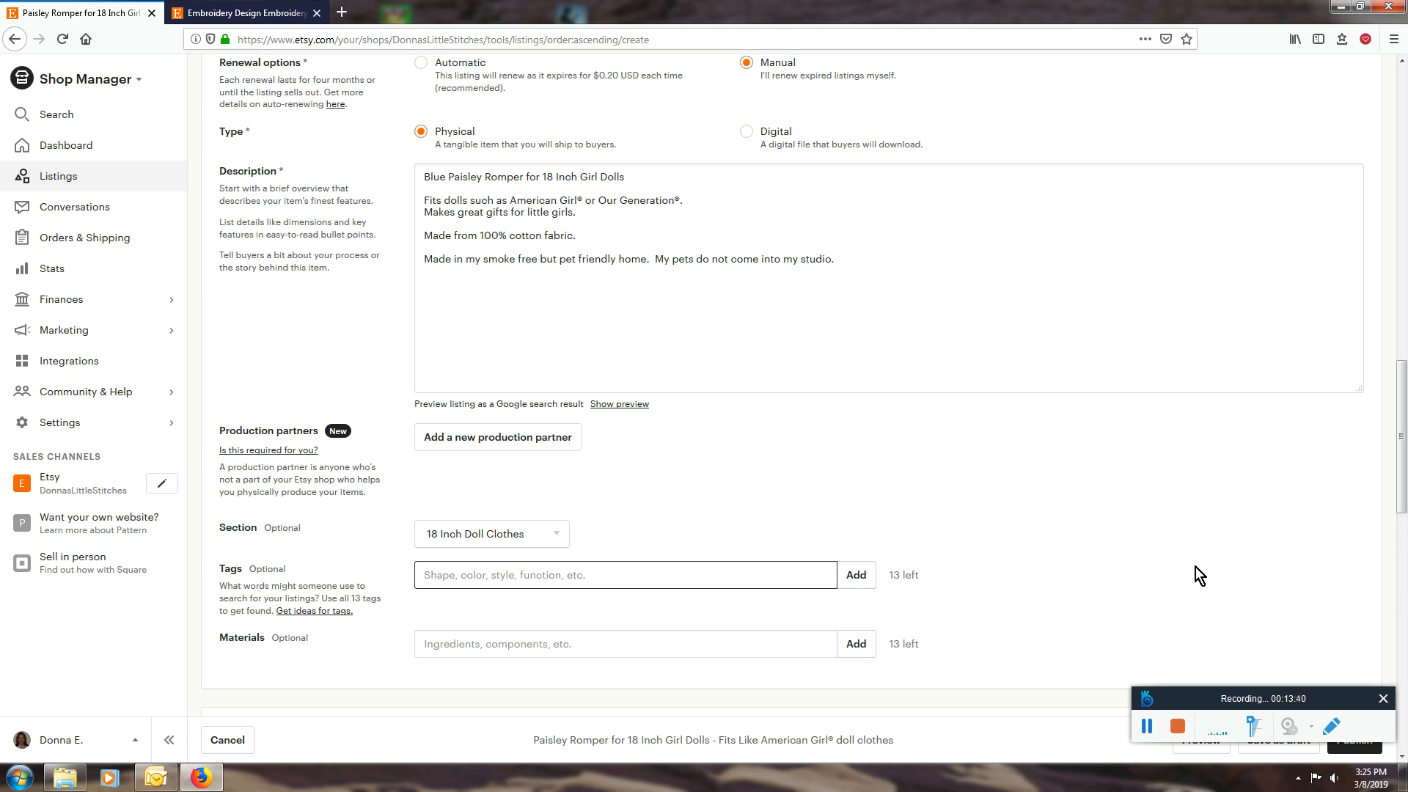
scroll(1182, 558, "down", 2)
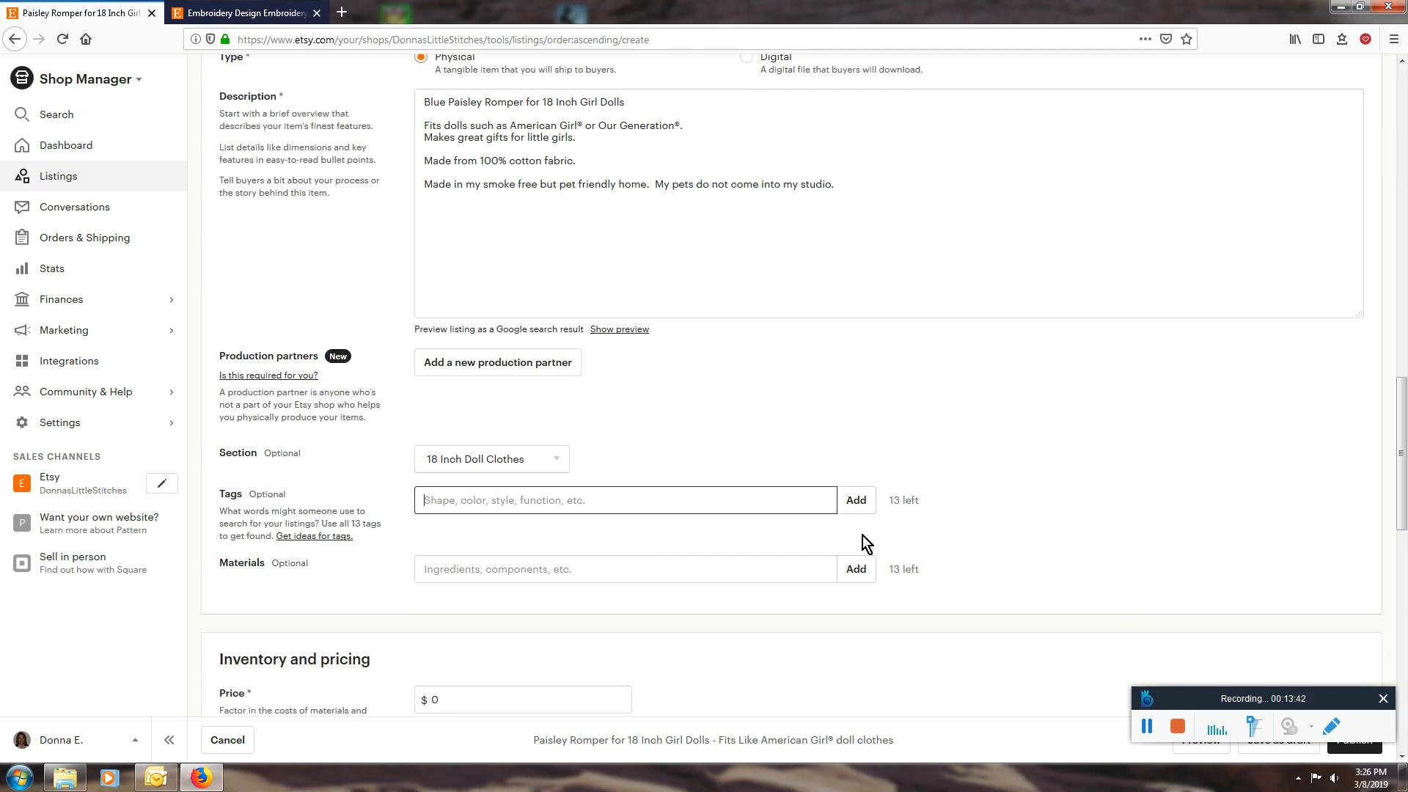
left_click(626, 500)
type("doll romper, 18 inchd")
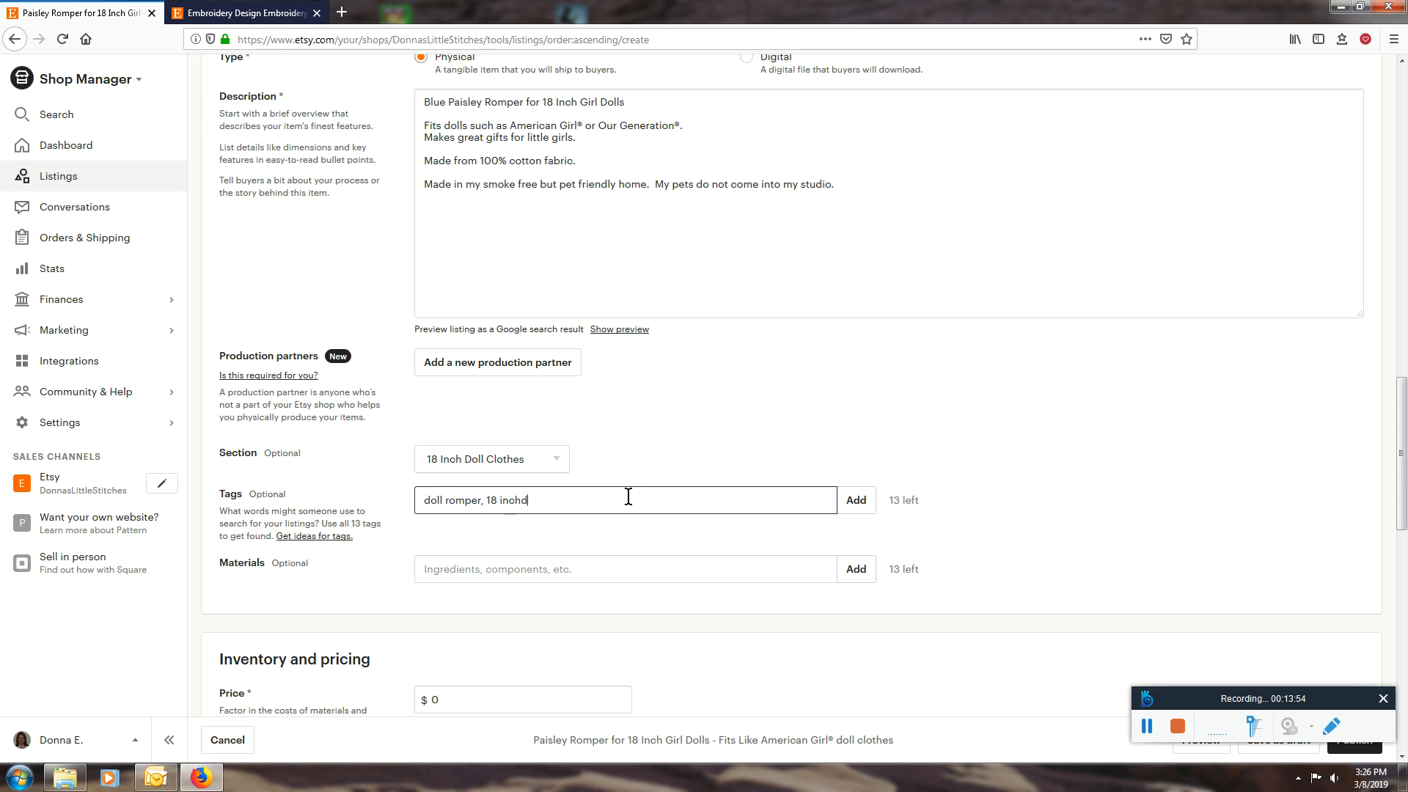
key("BackSpace")
type("doll clothes, American Girl®,")
type("trendy doll clothes, doll shorts,")
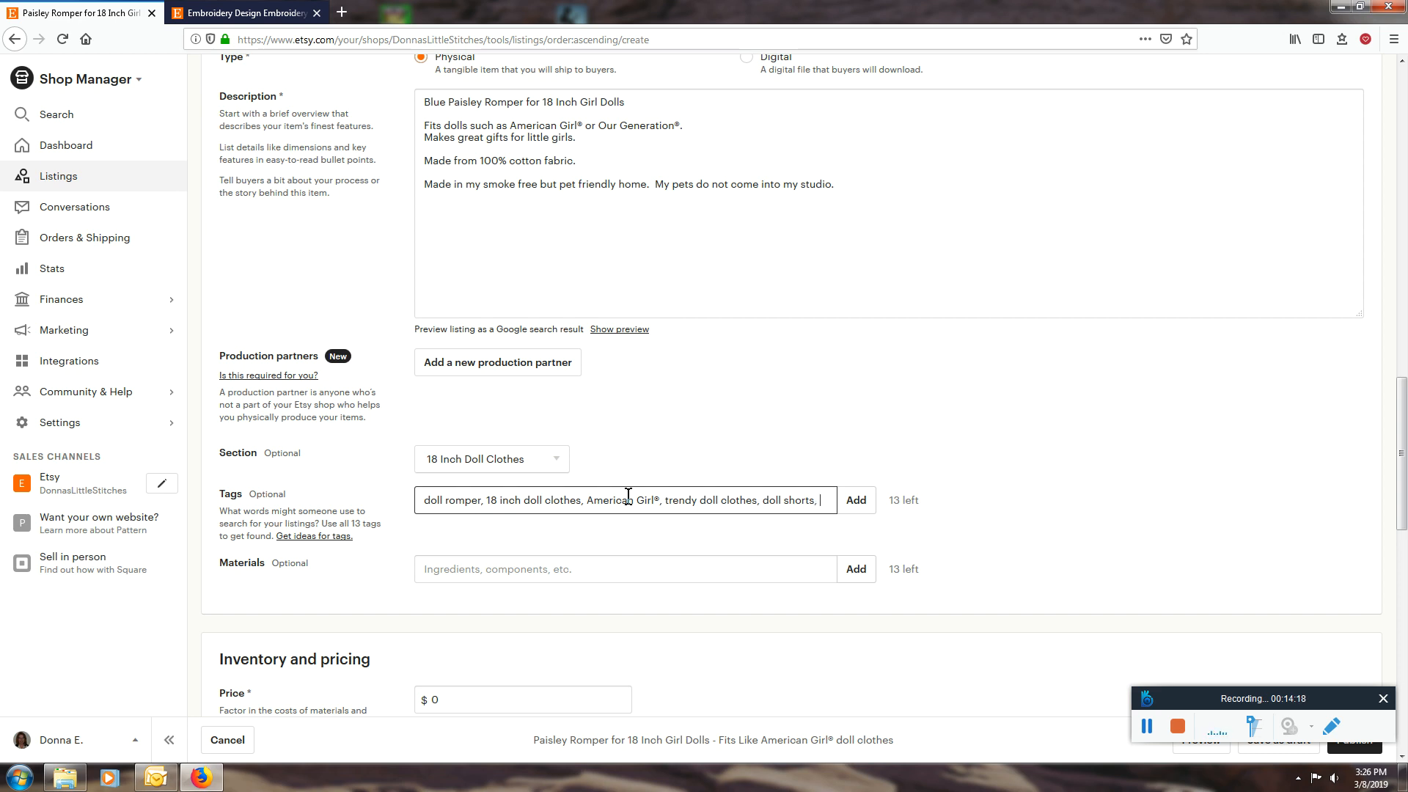
type("Donn")
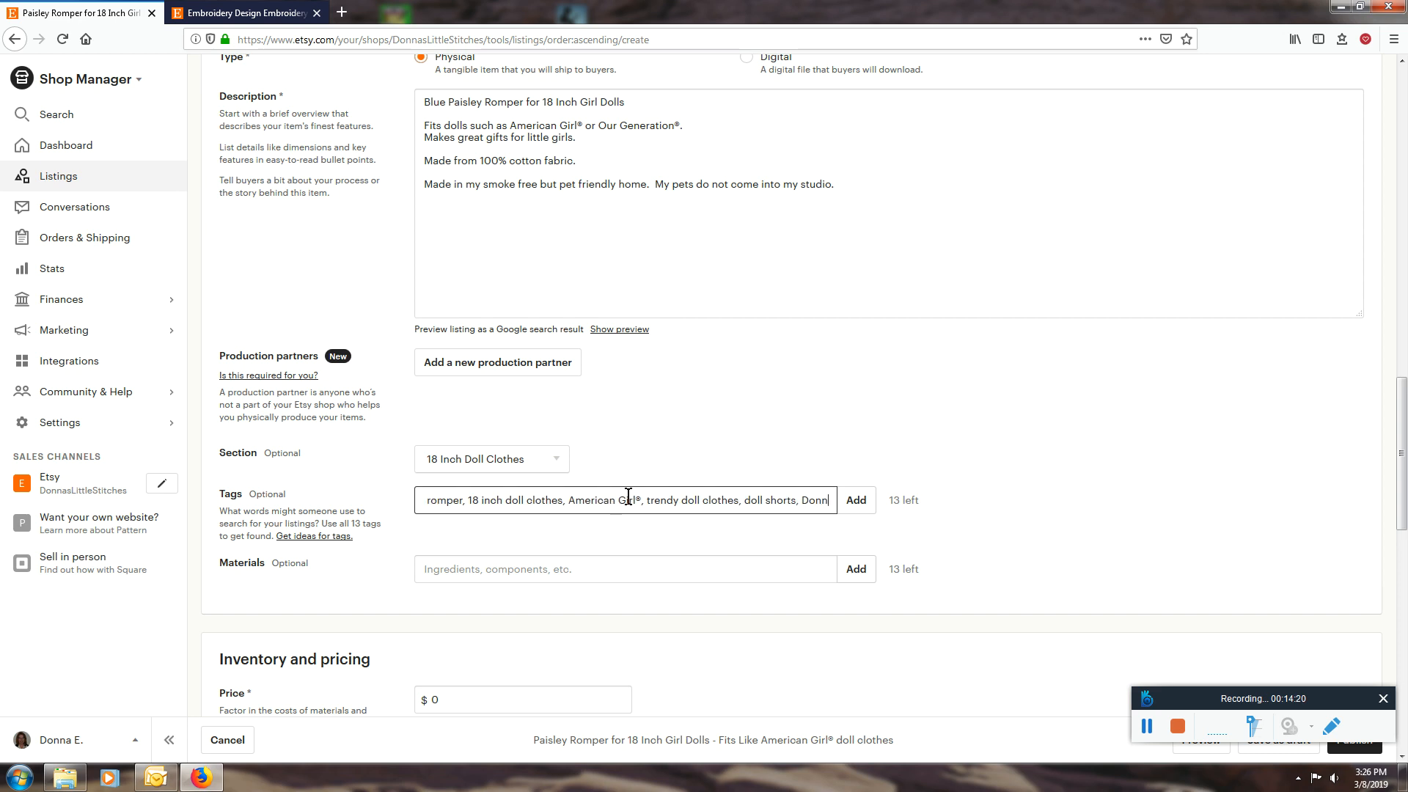
type("asLittleS")
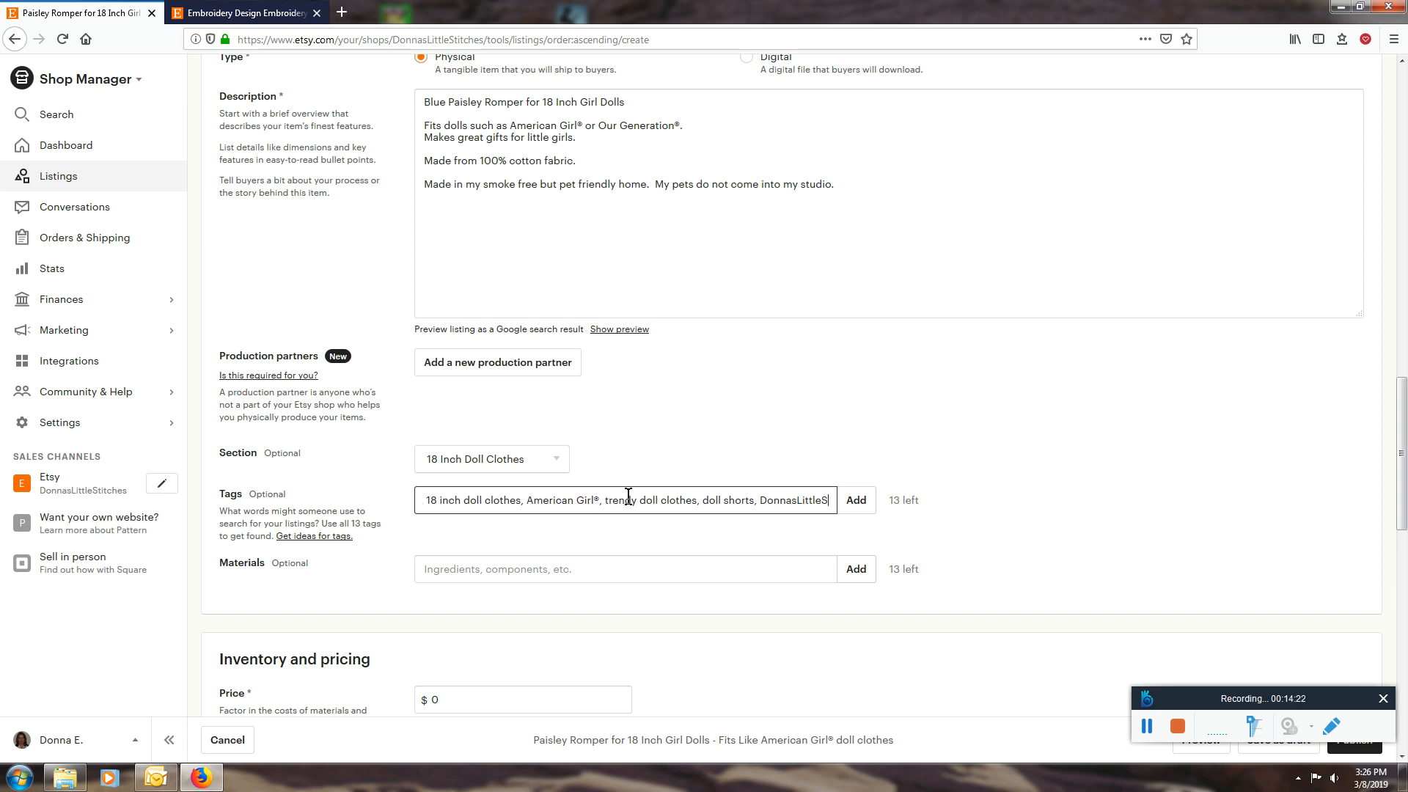
type("titches")
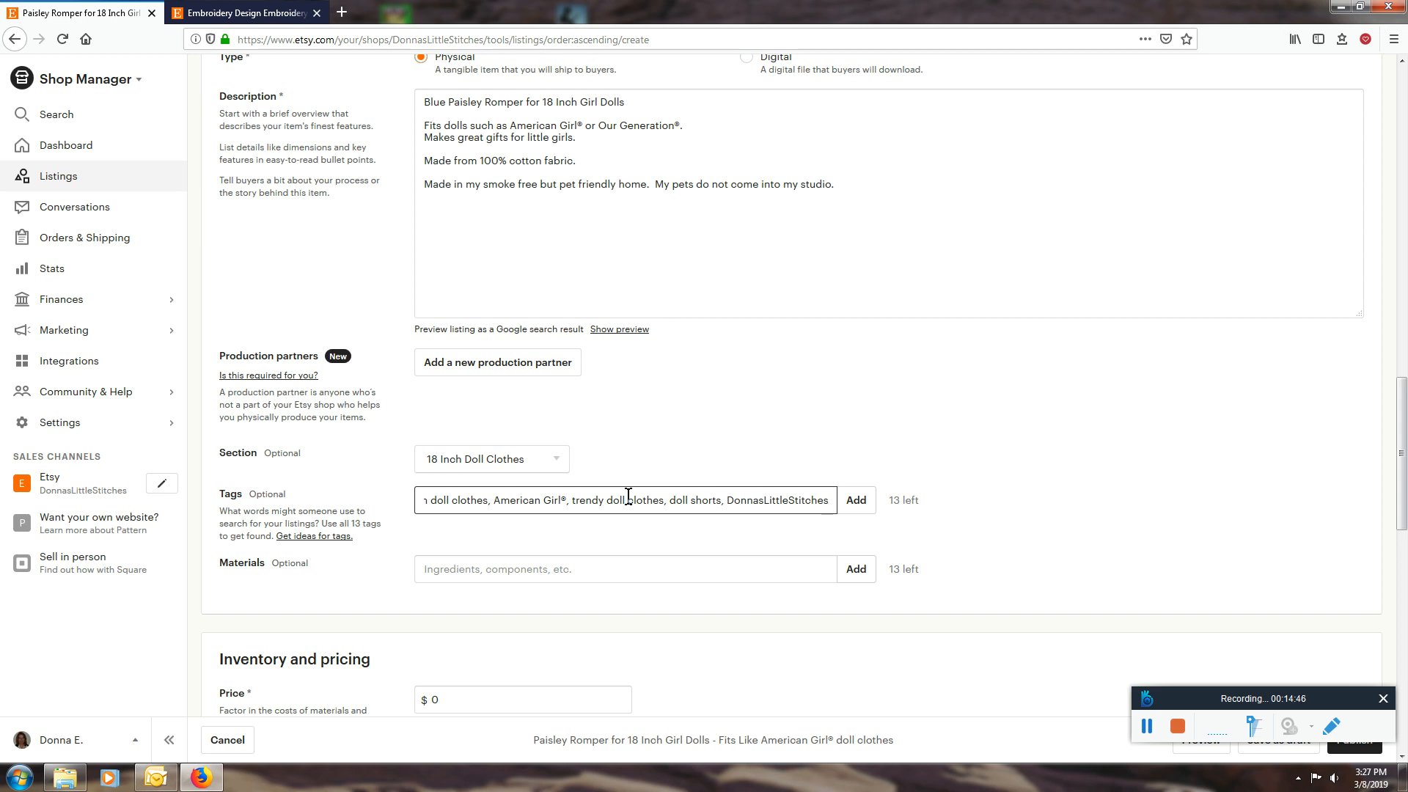
left_click(855, 500)
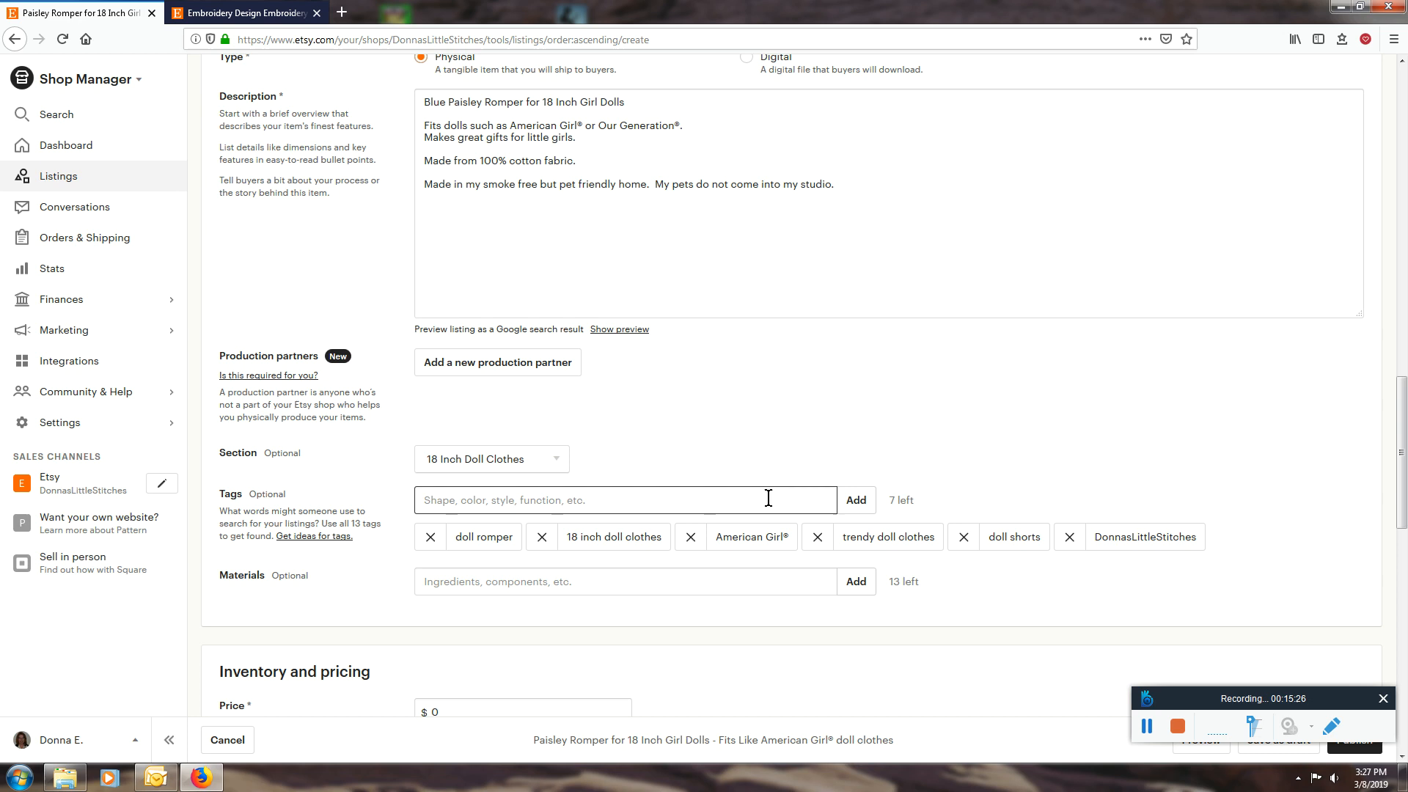
Add the tags doll top, AG Clothes, blue paisley, blue romper, Doll clothes, doll clothing and handmade doll to the listing.
type("doll top,  AG Clothes")
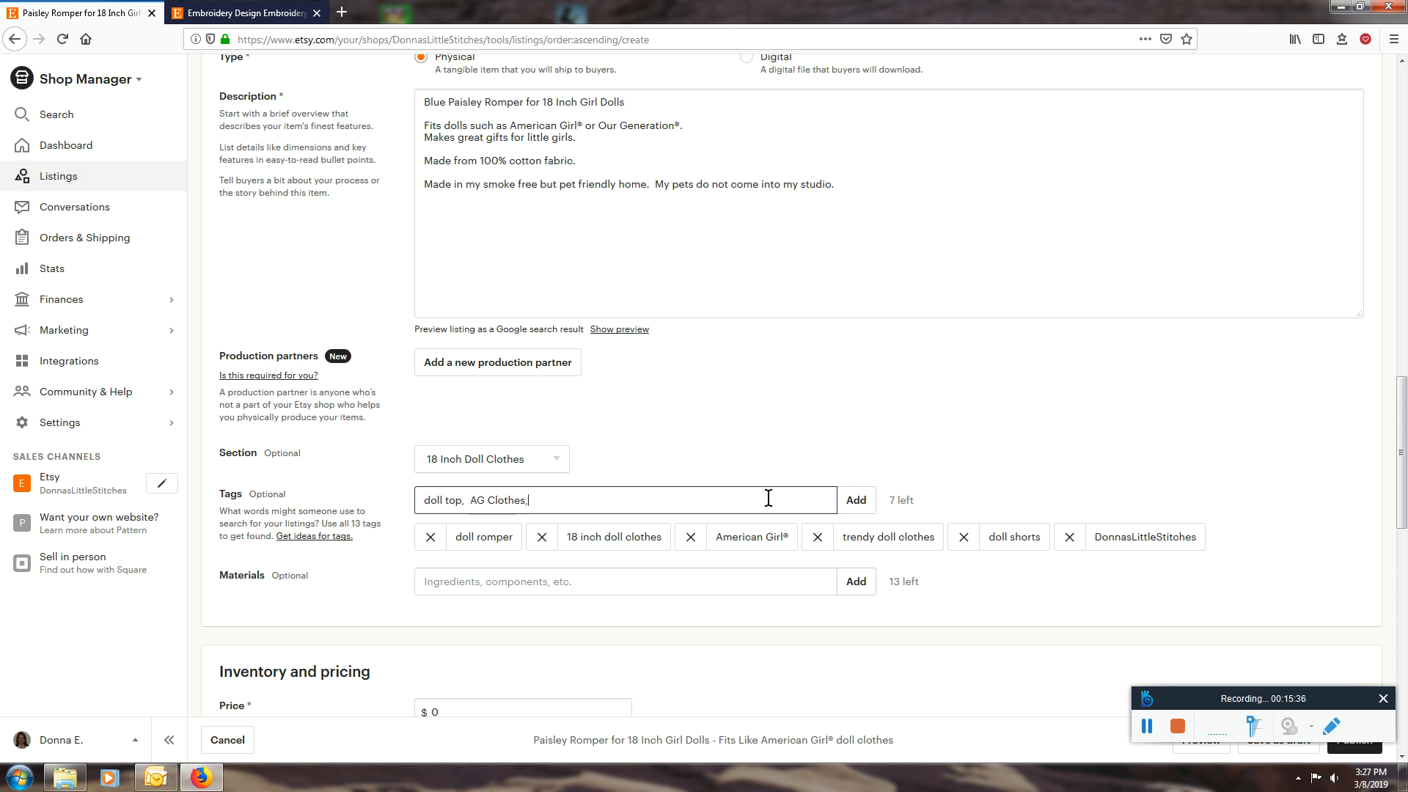
type(", blue paisley, d")
key("BackSpace")
type("blue romper")
left_click(856, 499)
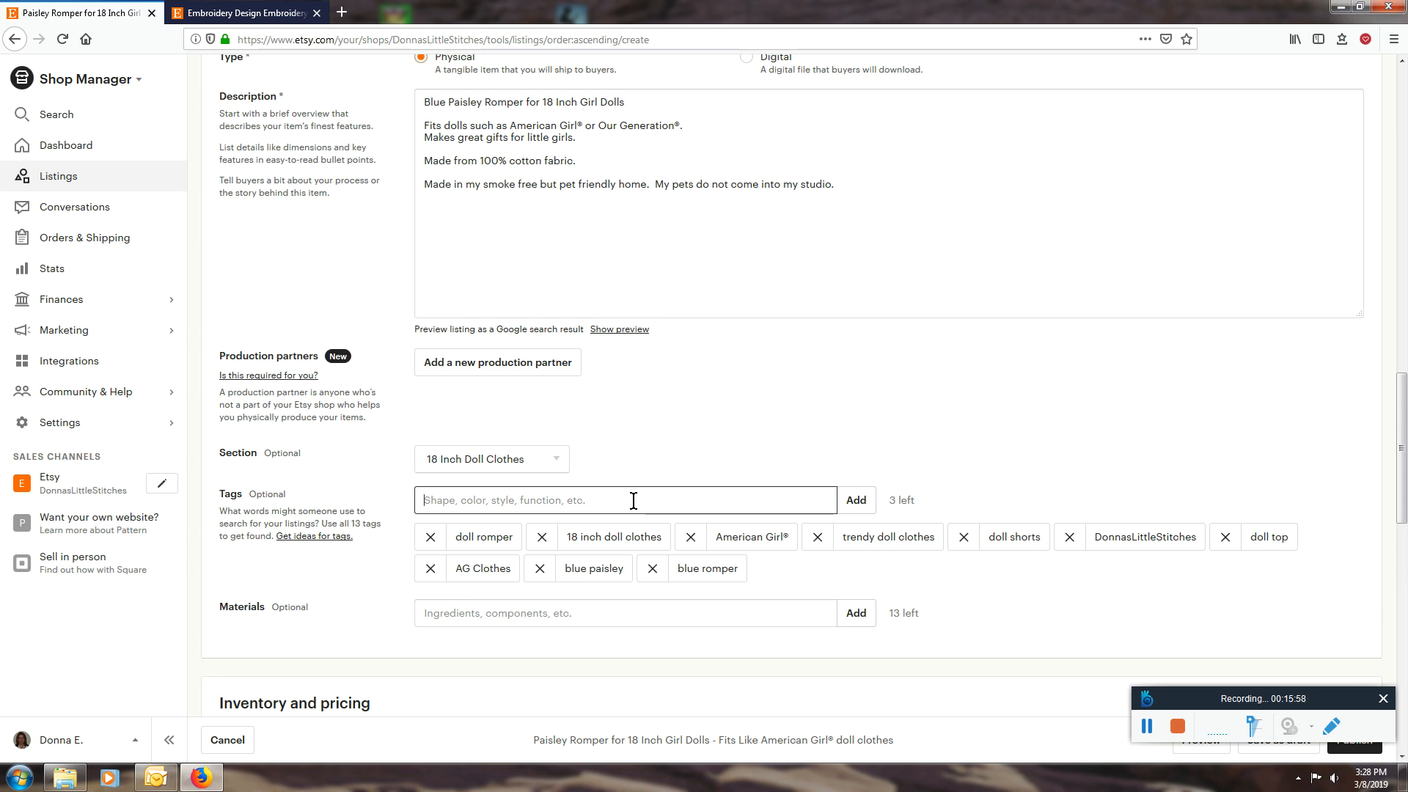
type("Doll cl")
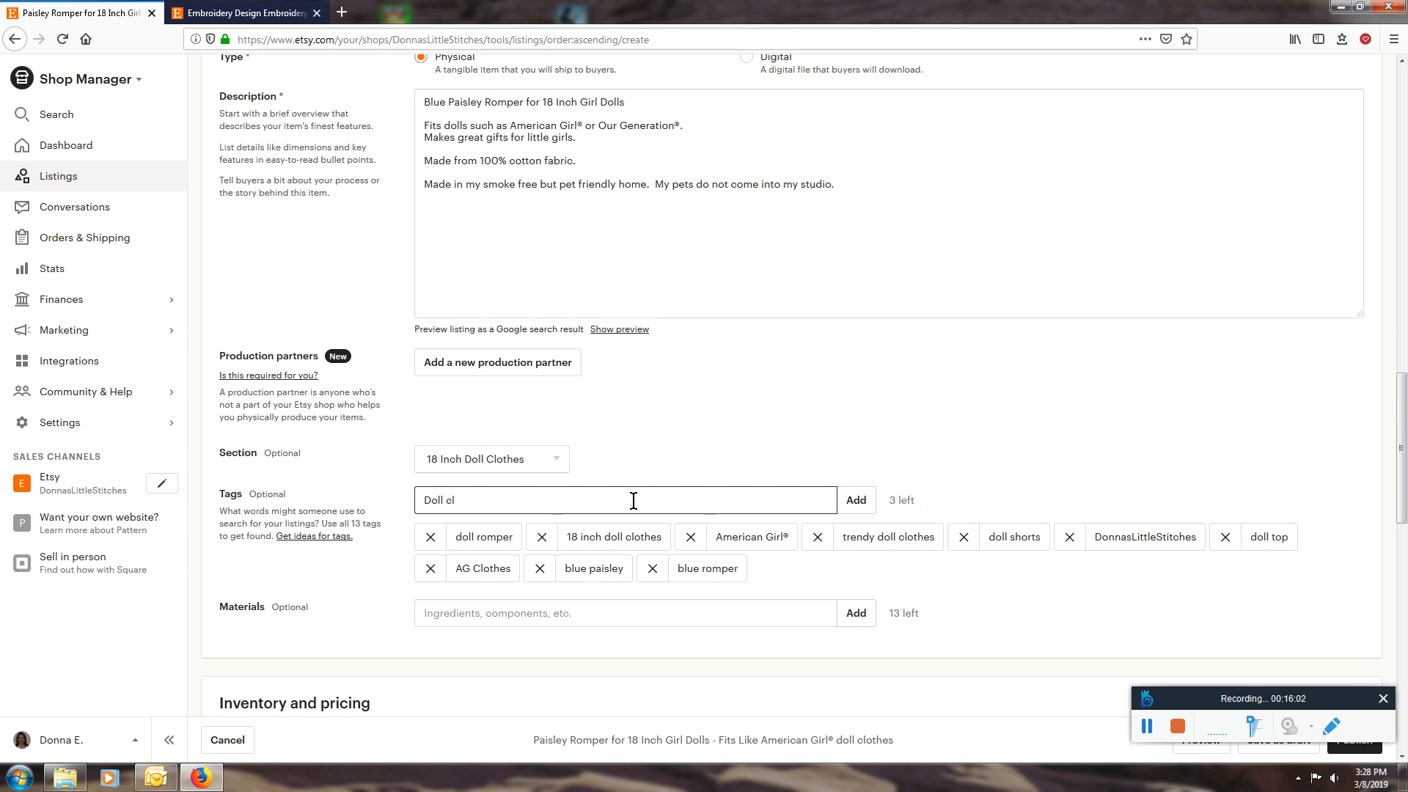
type("othes, doll clothing, handmade doll")
left_click(856, 500)
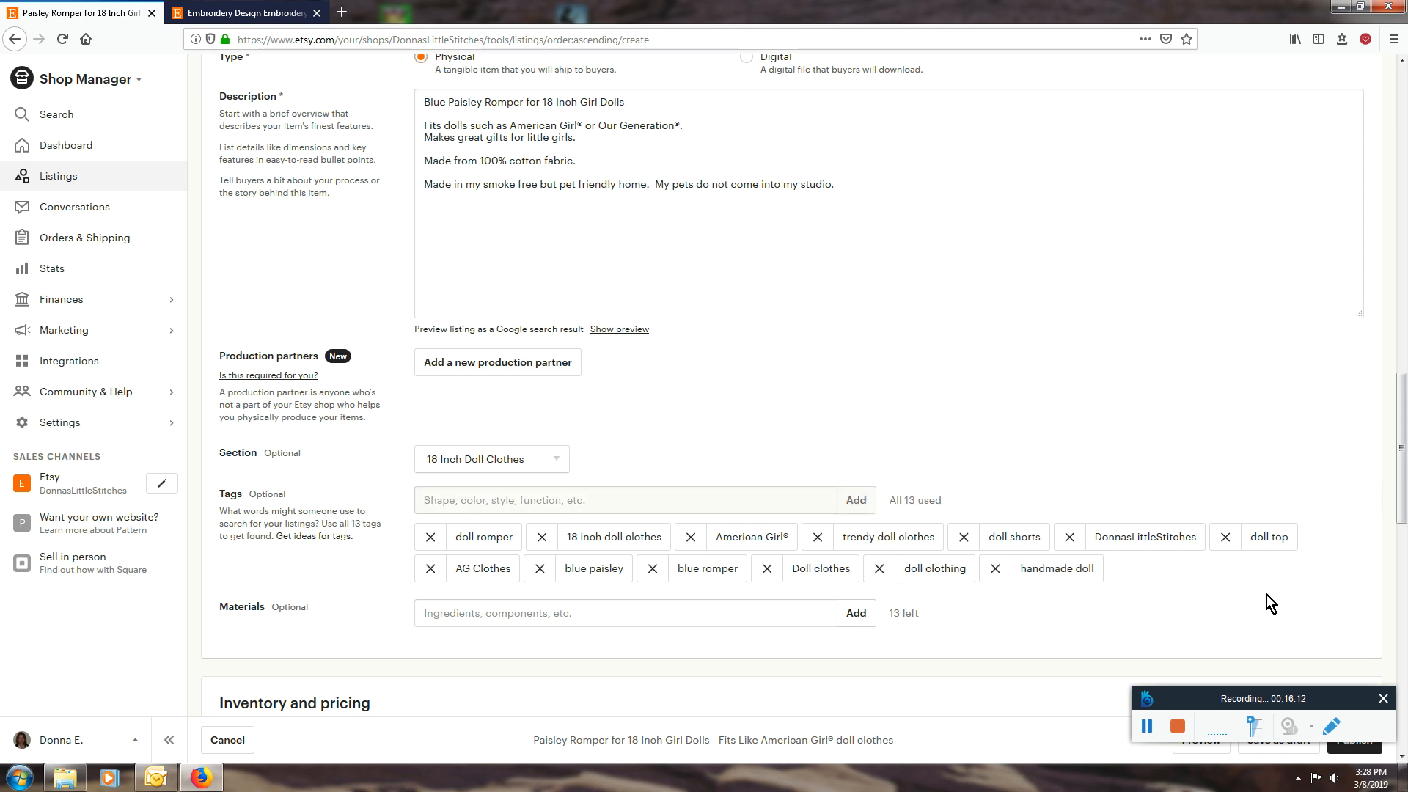
Add cotton, thread and elastic as the listing's materials.
left_click(634, 611)
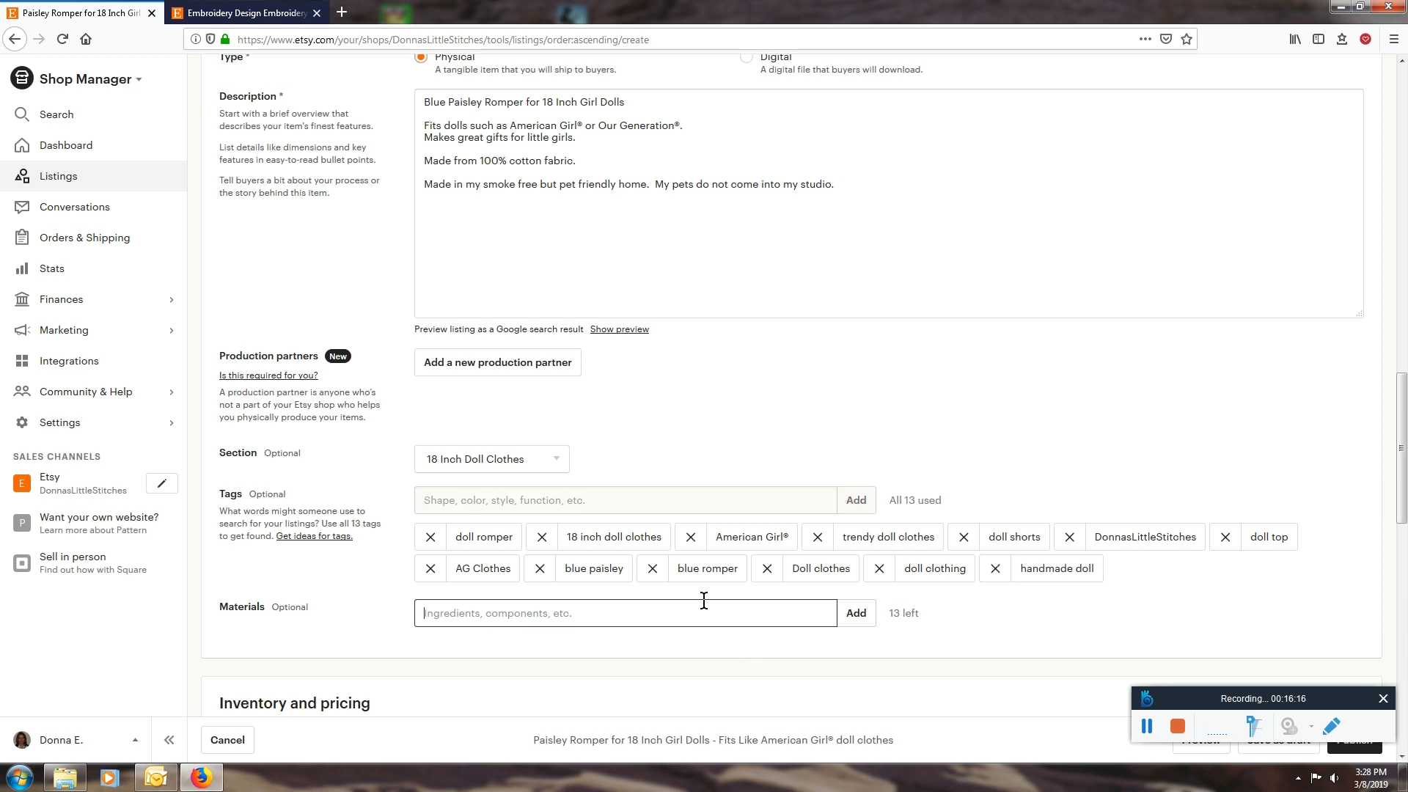
scroll(565, 599, "up", 20)
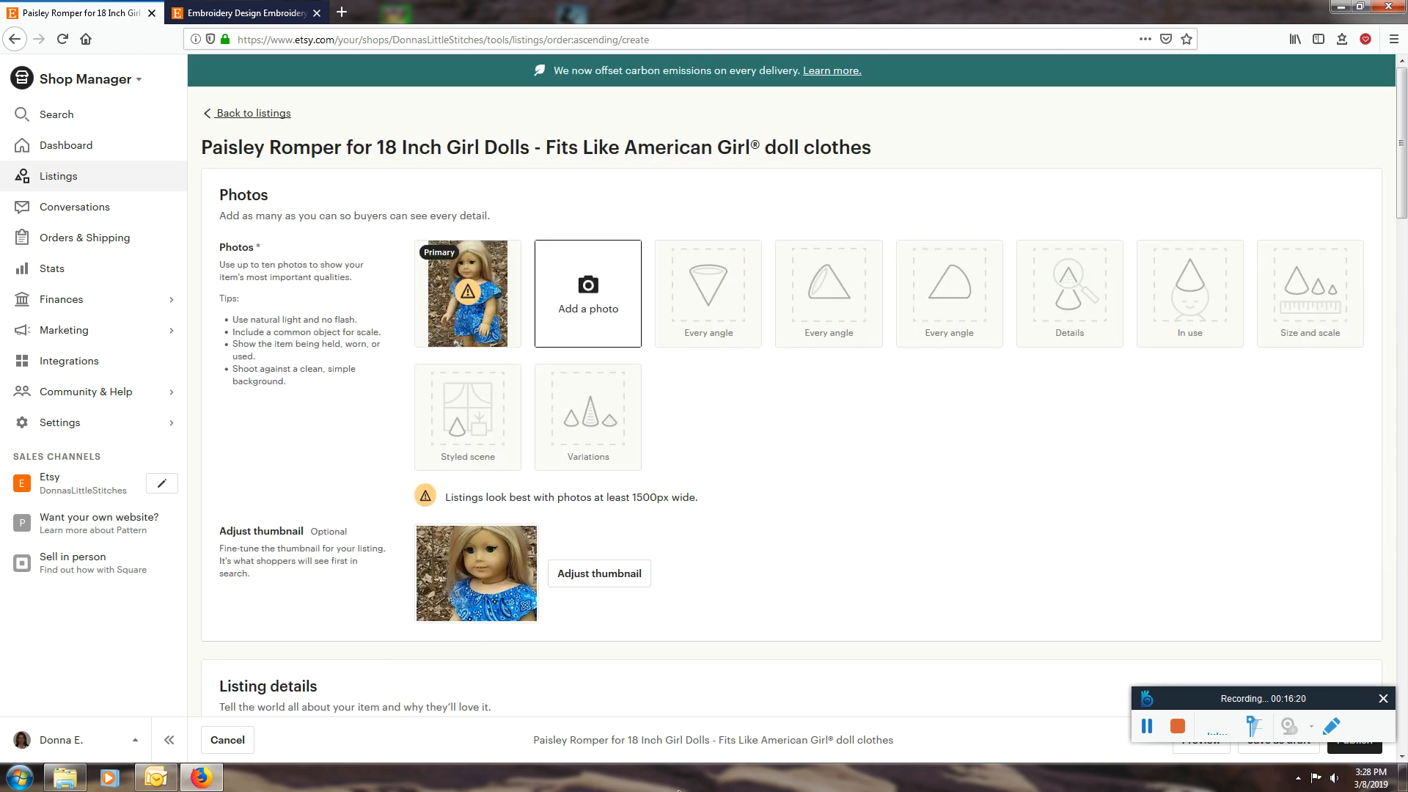
scroll(812, 555, "down", 20)
scroll(618, 666, "down", 3)
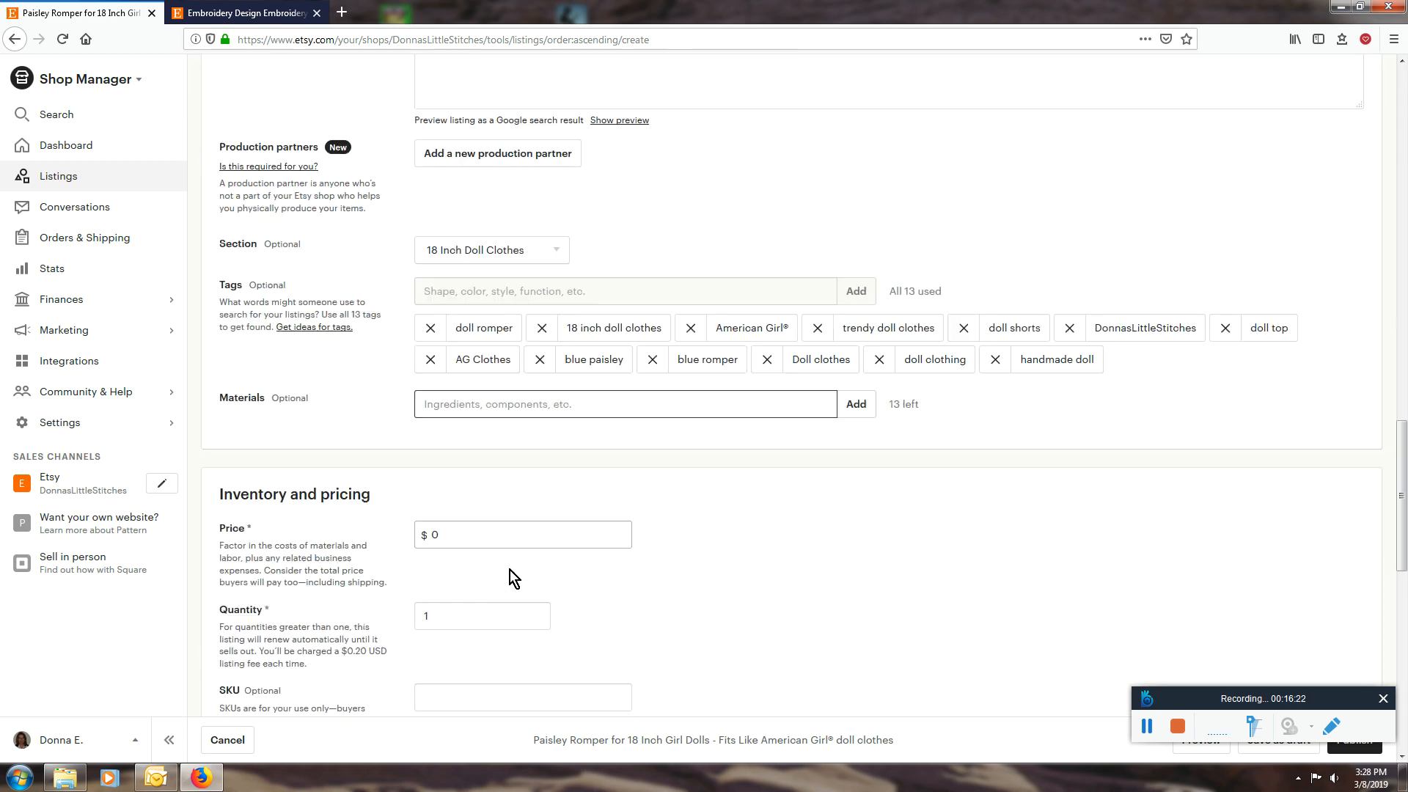
type("cott")
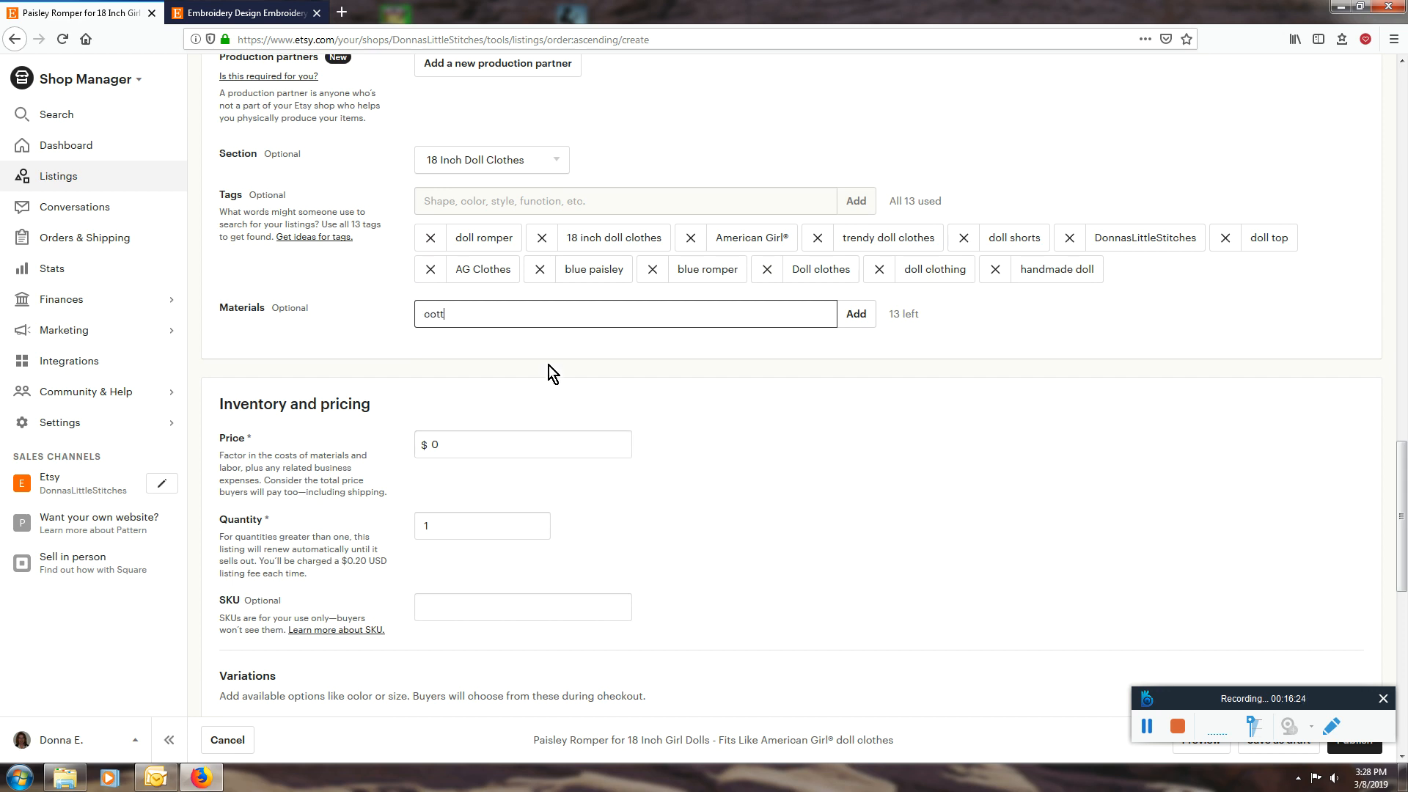
type("on, thread, elastic.")
left_click(856, 314)
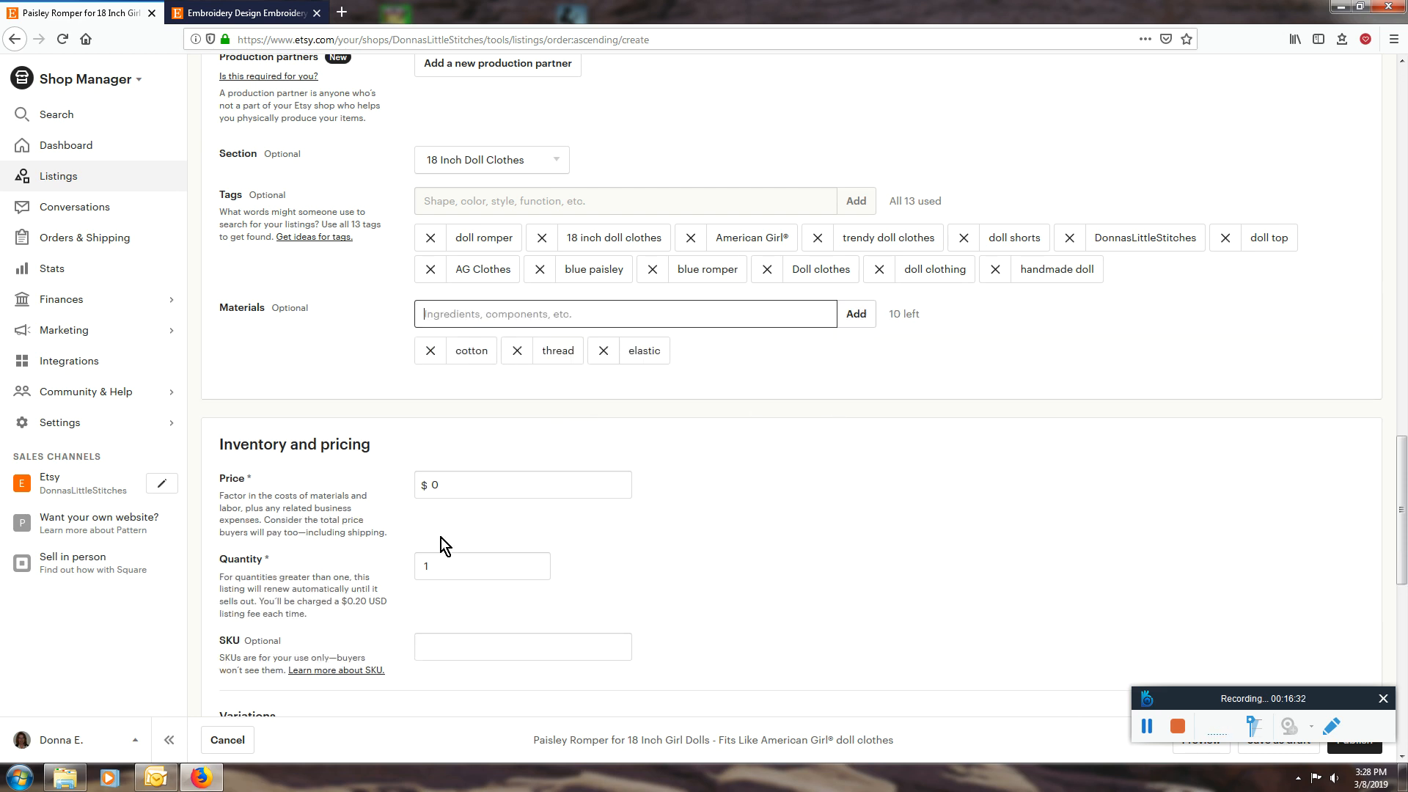
Set the romper listing's price to $15.00.
left_click(469, 485)
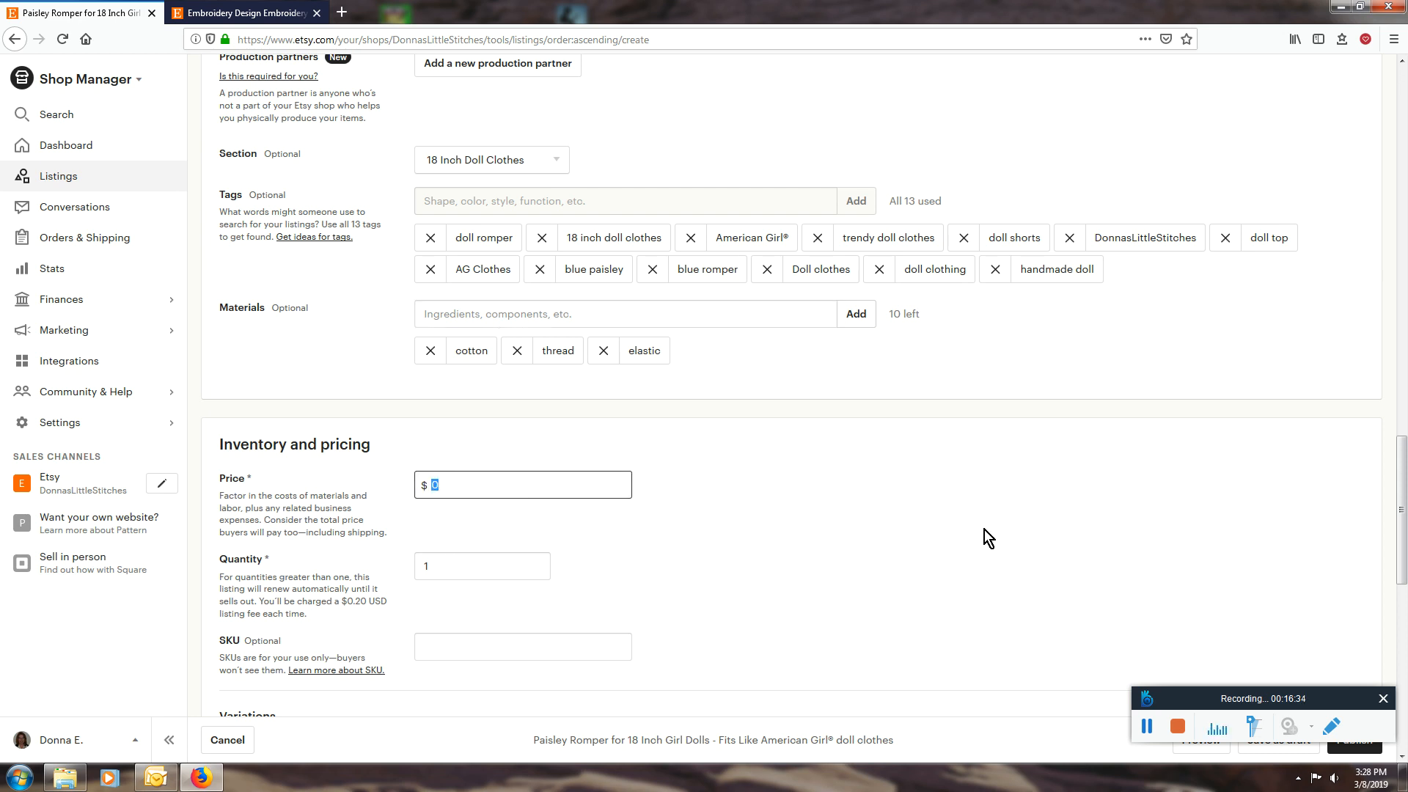
type("15.0")
left_click(433, 563)
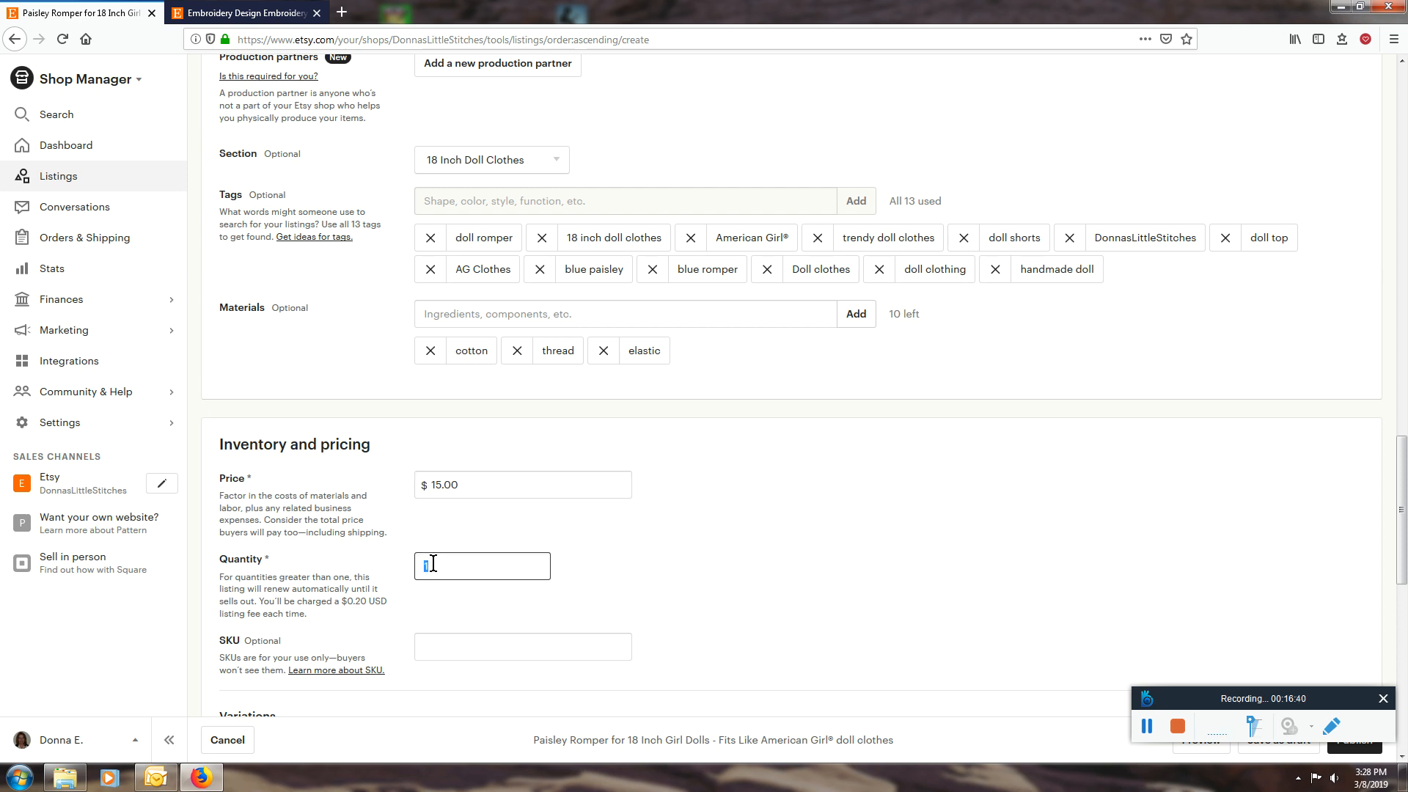
scroll(1088, 524, "down", 1)
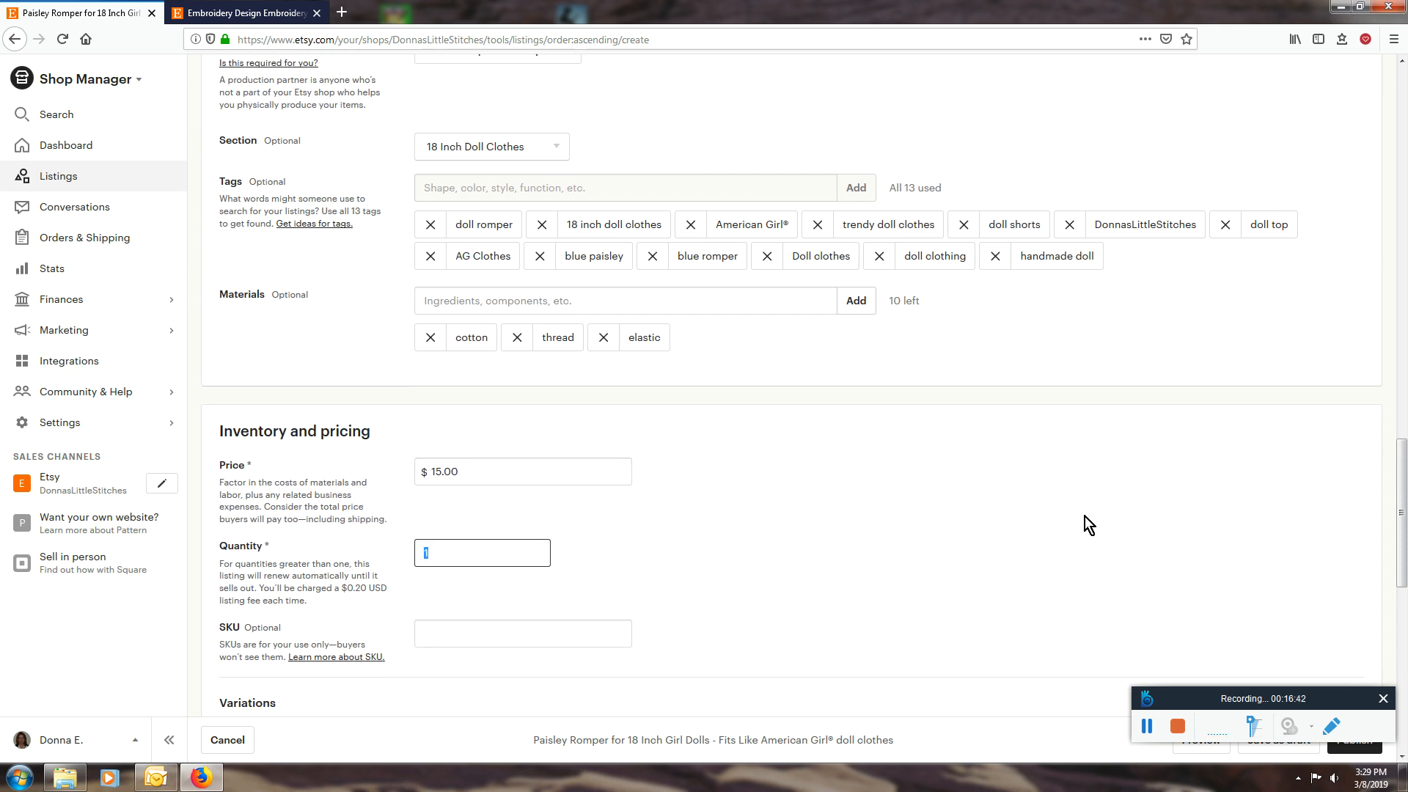
scroll(1084, 517, "down", 3)
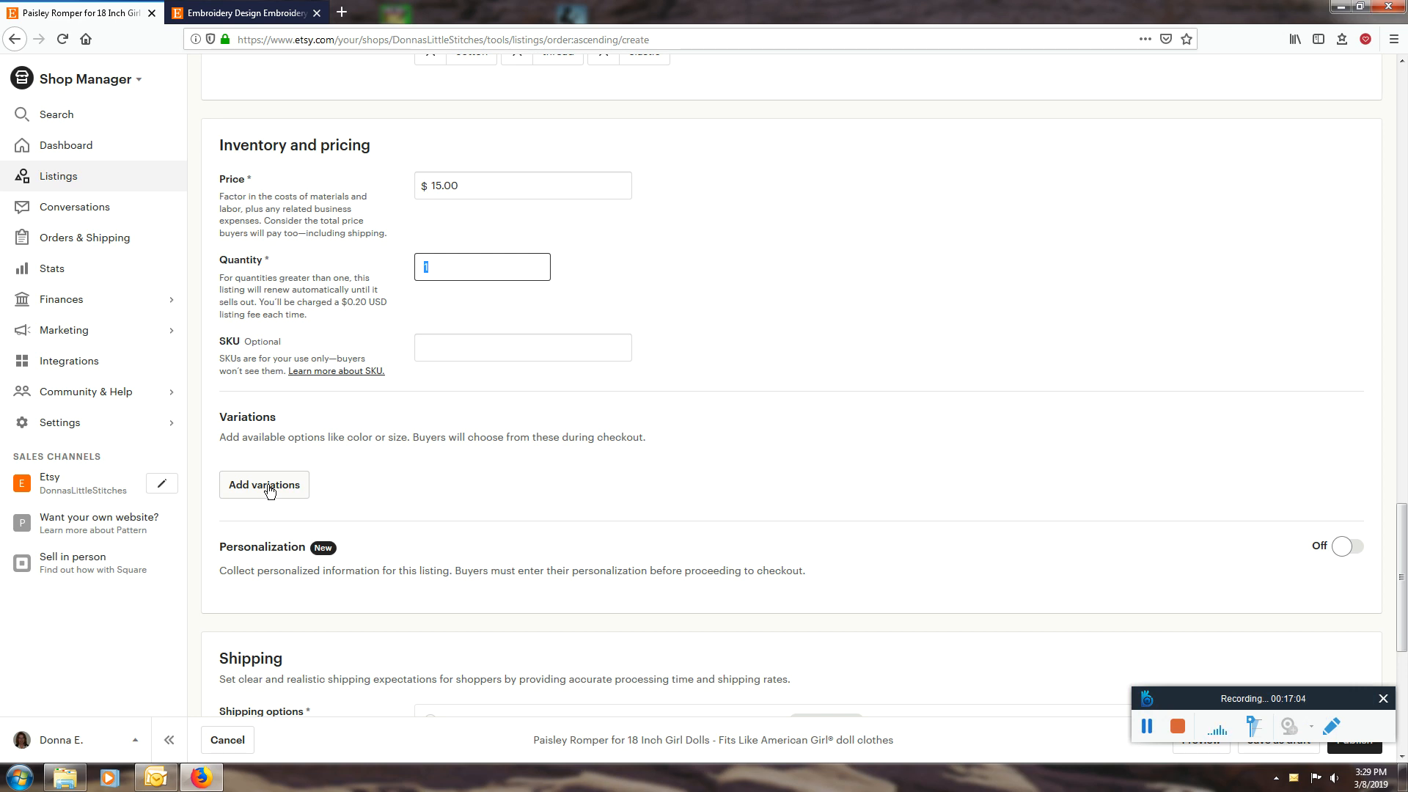
Start a Primary color variation for the listing and let quantities vary for each primary color.
scroll(850, 486, "up", 15)
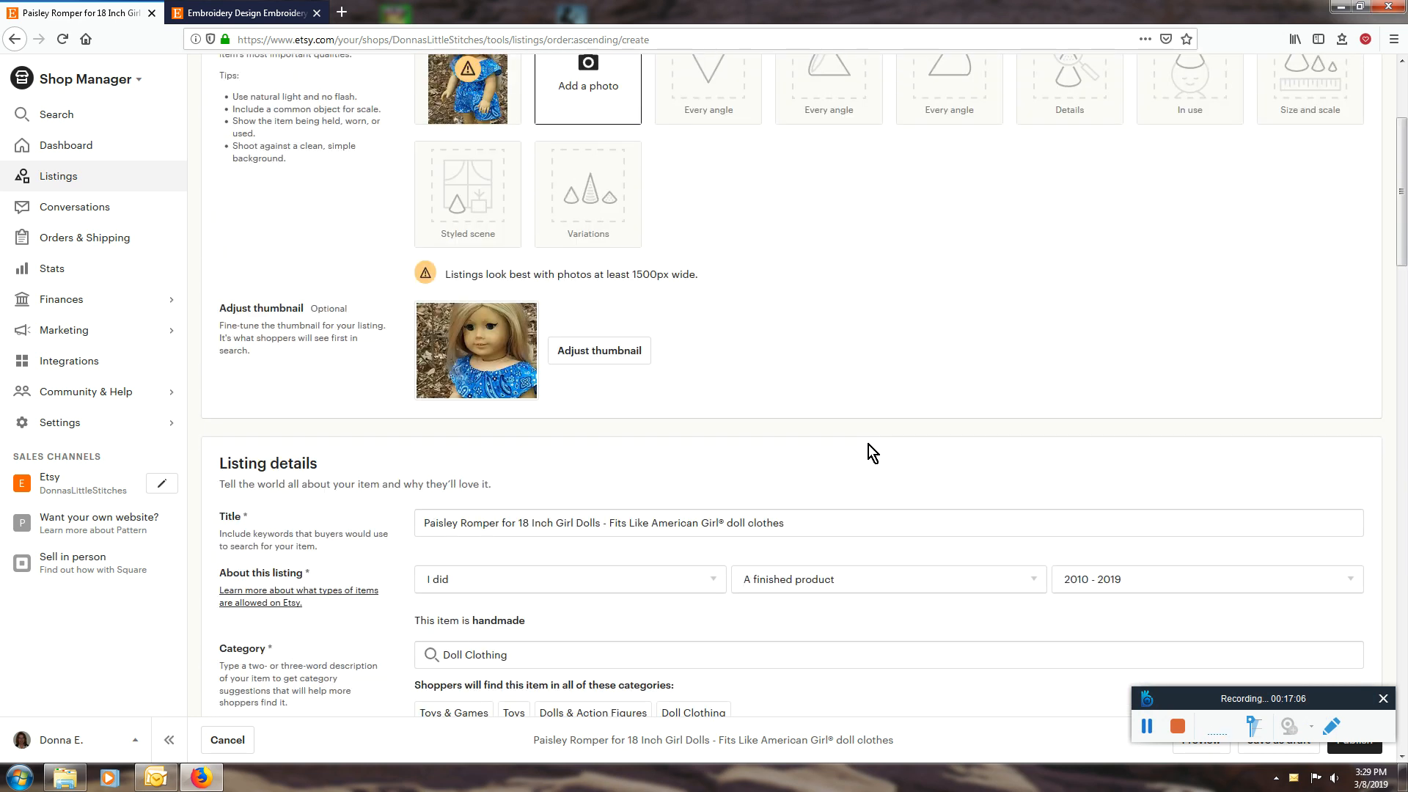
scroll(868, 445, "up", 3)
mouse_move(484, 314)
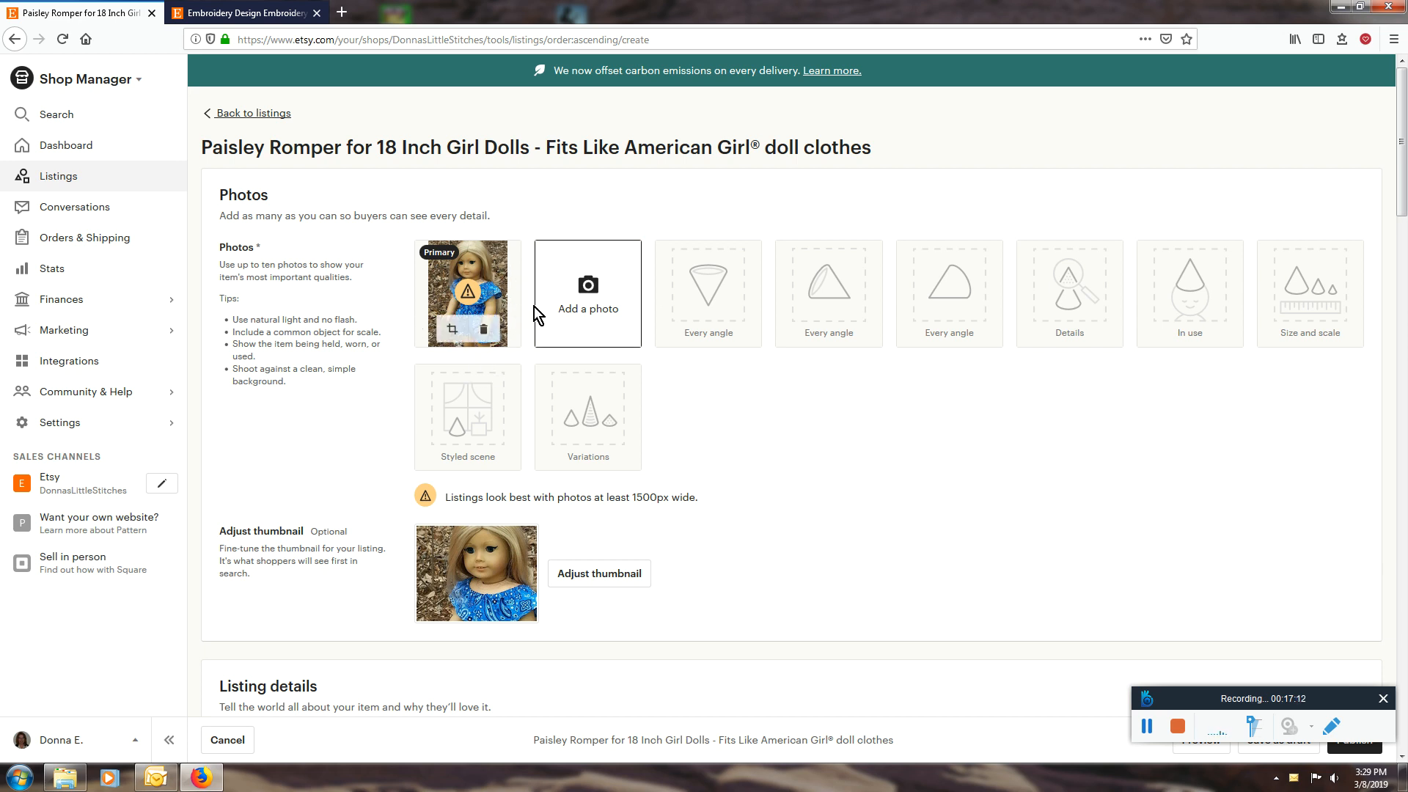
scroll(692, 485, "down", 15)
scroll(452, 577, "down", 9)
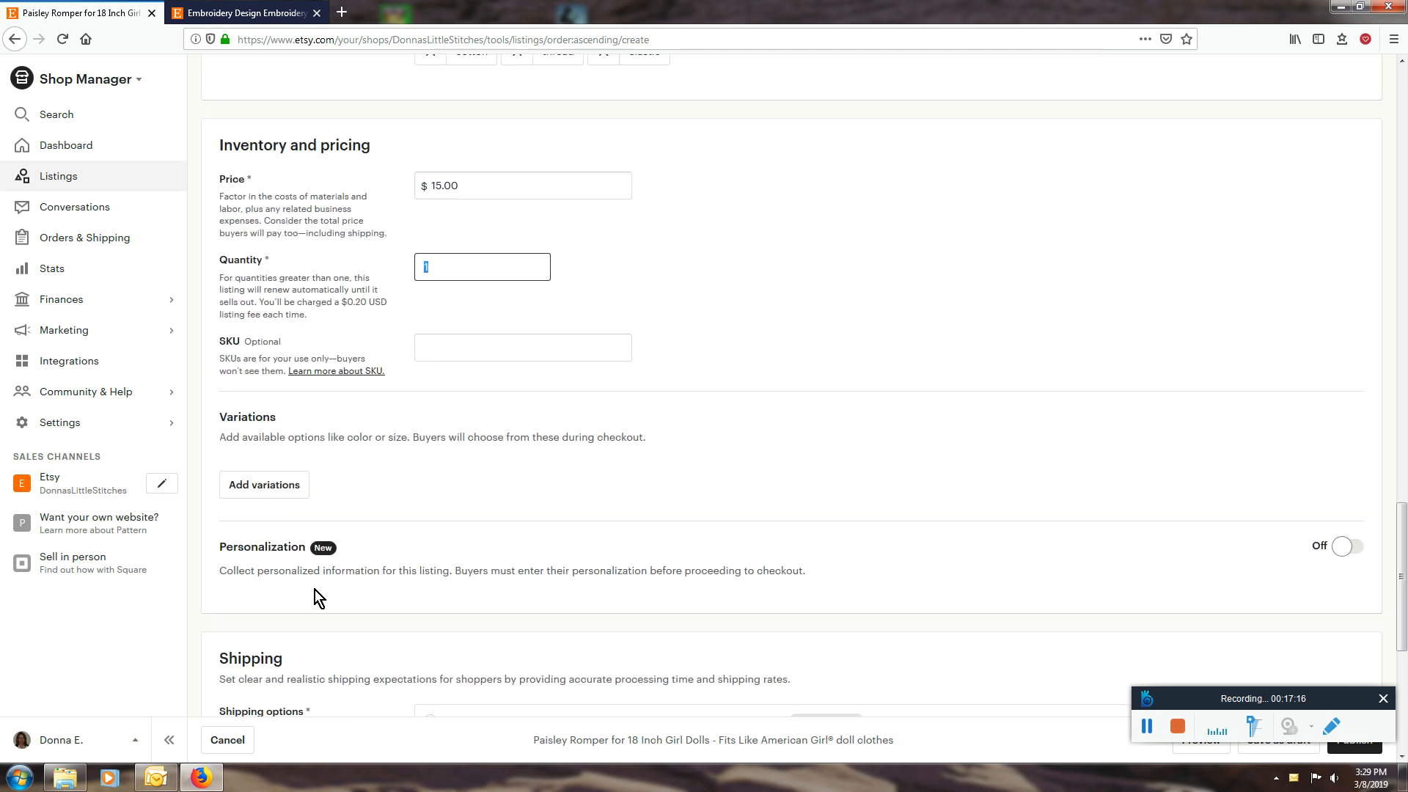
left_click(270, 489)
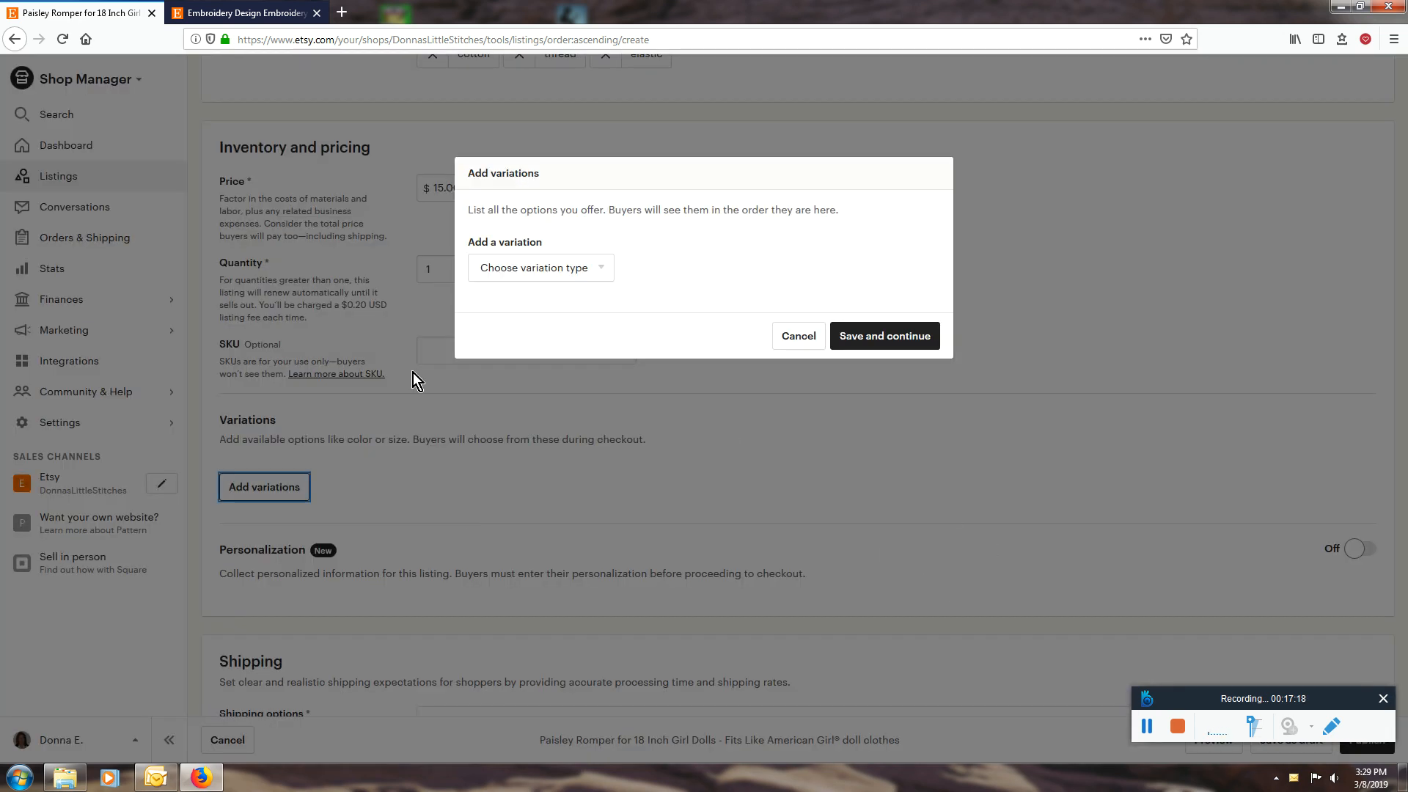
left_click(605, 271)
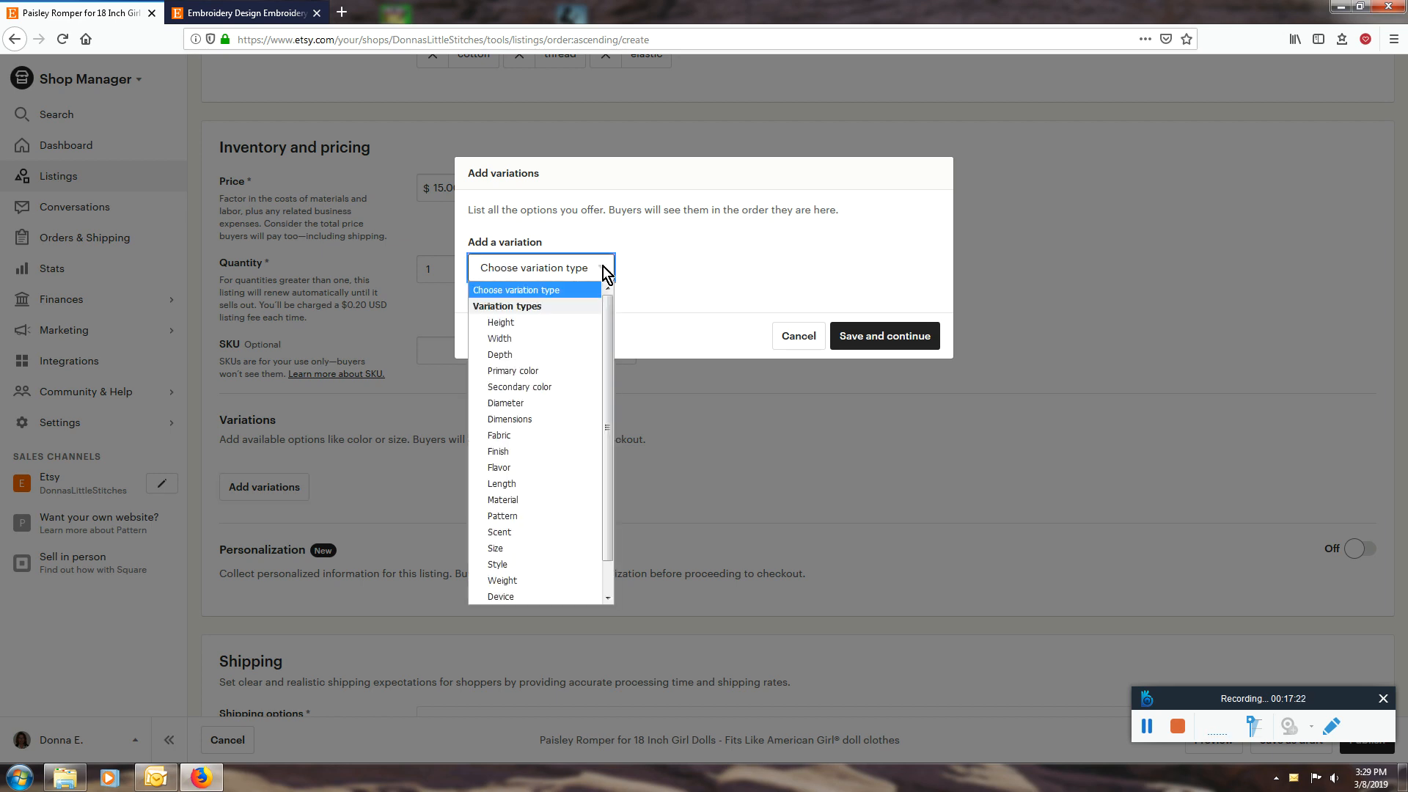
left_click(569, 370)
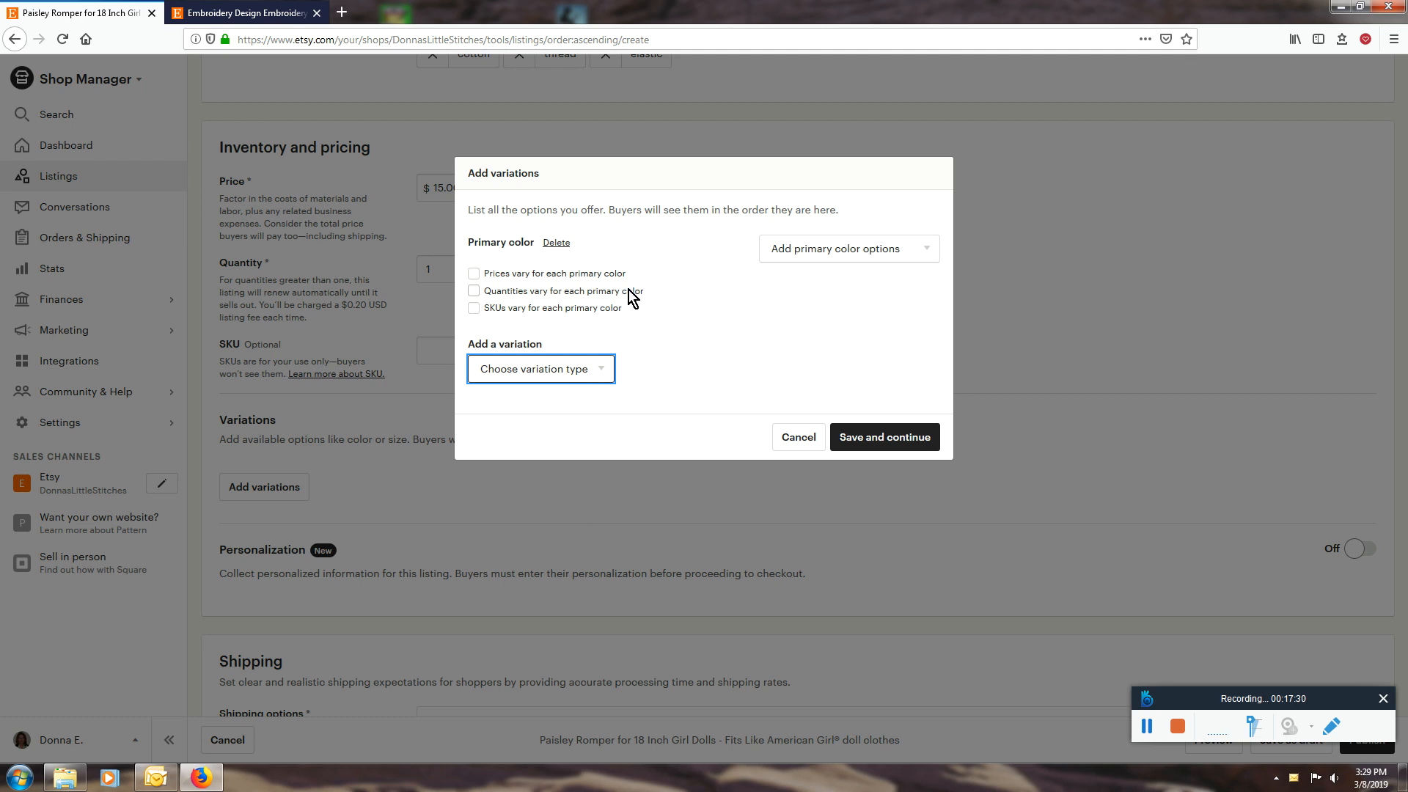
left_click(473, 291)
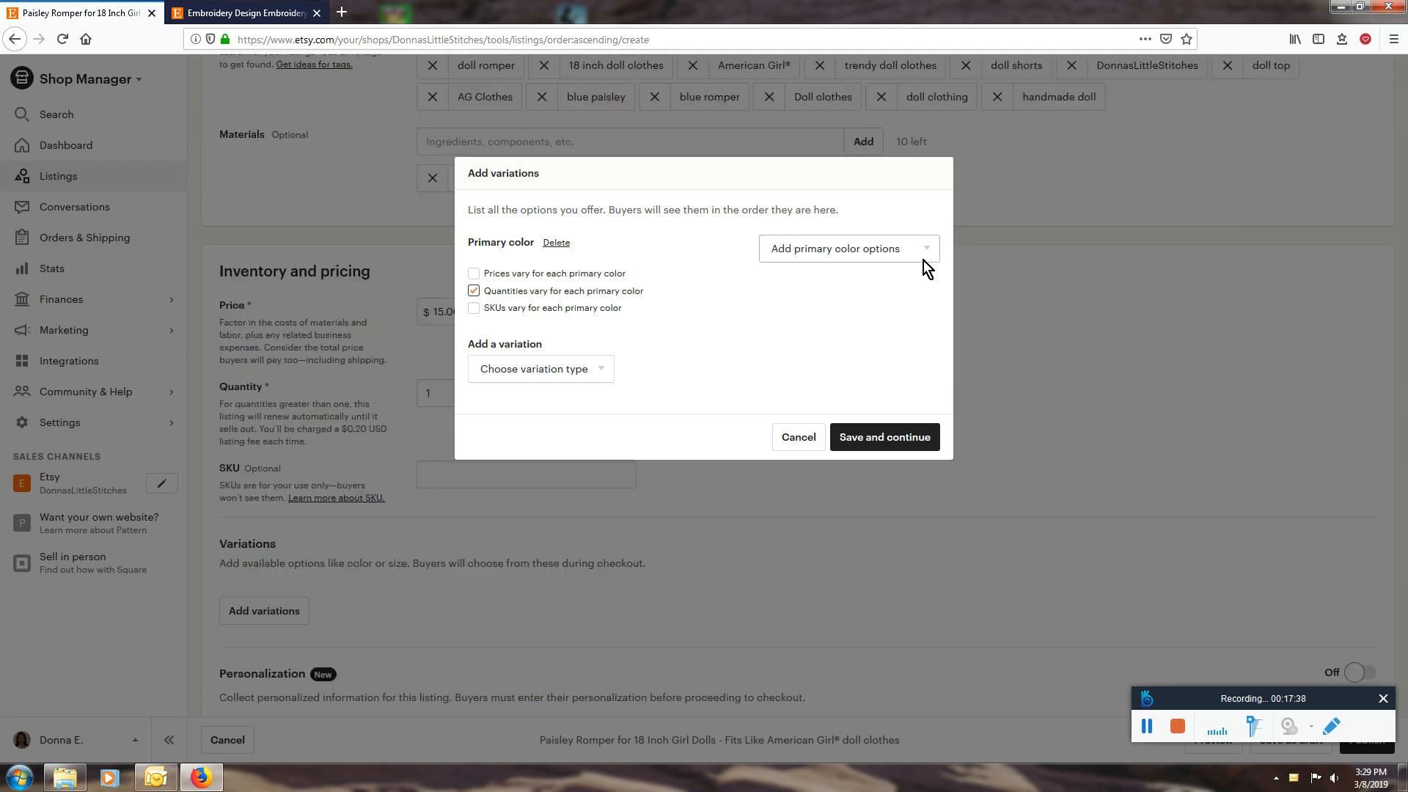
Add Red and Green as primary color options and save the variation.
left_click(902, 257)
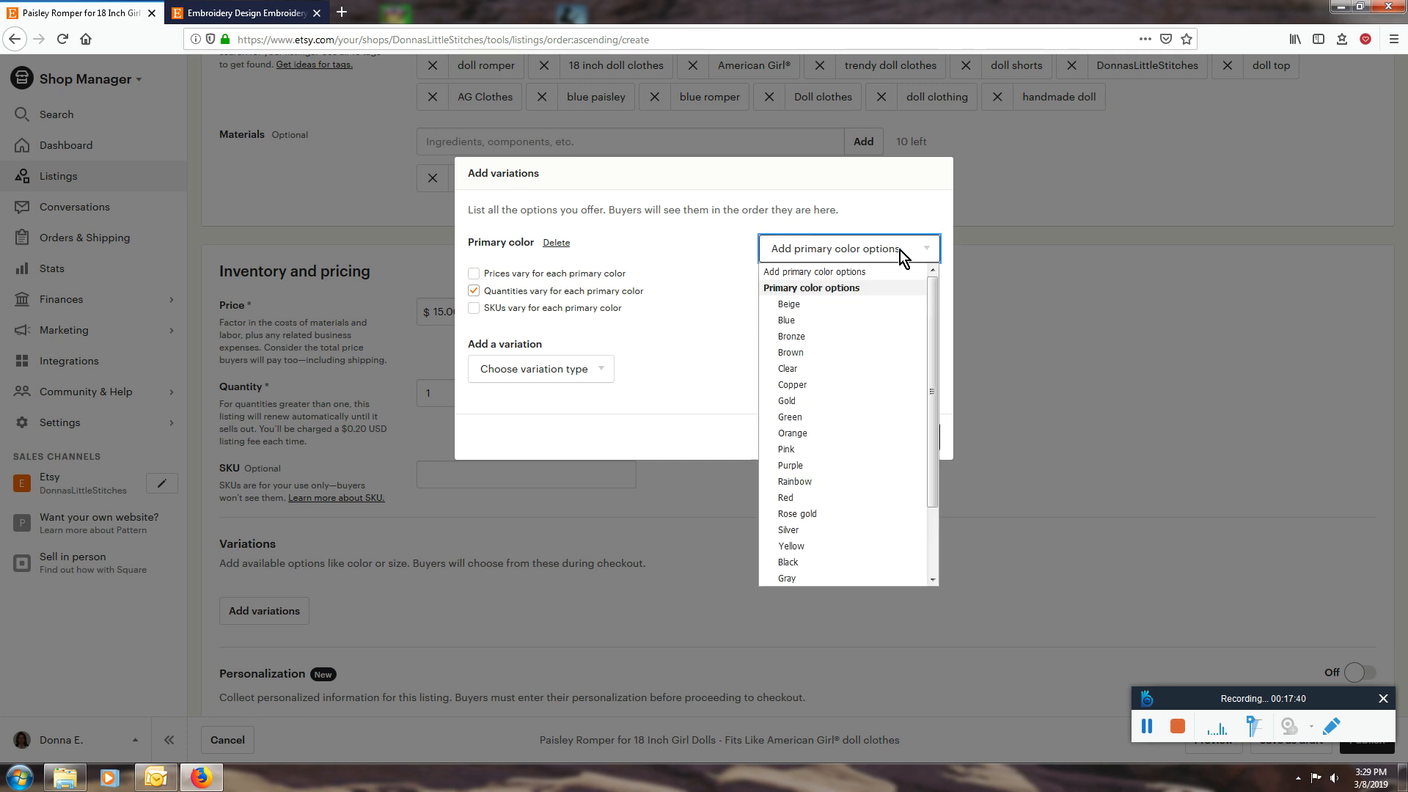
left_click(803, 496)
left_click(896, 249)
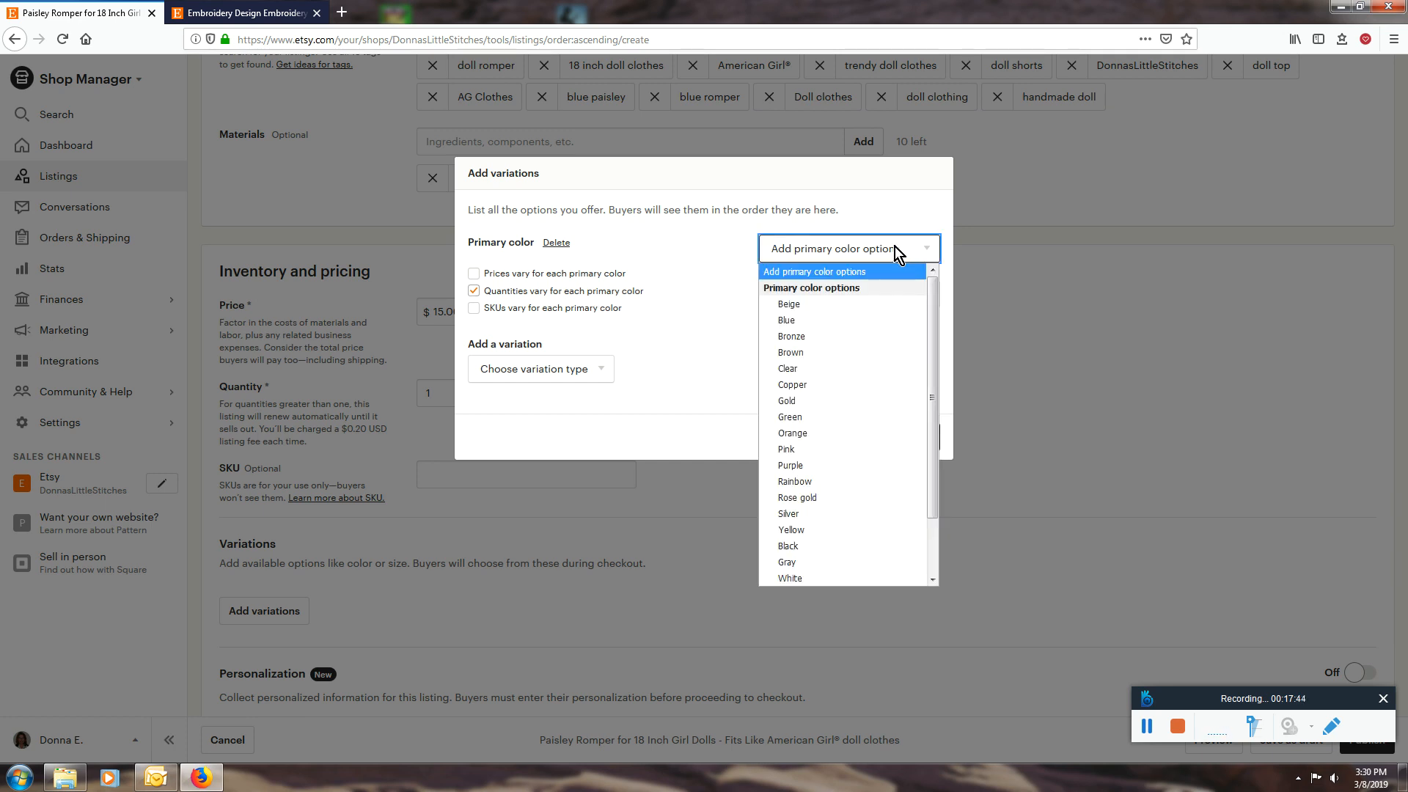
left_click(841, 418)
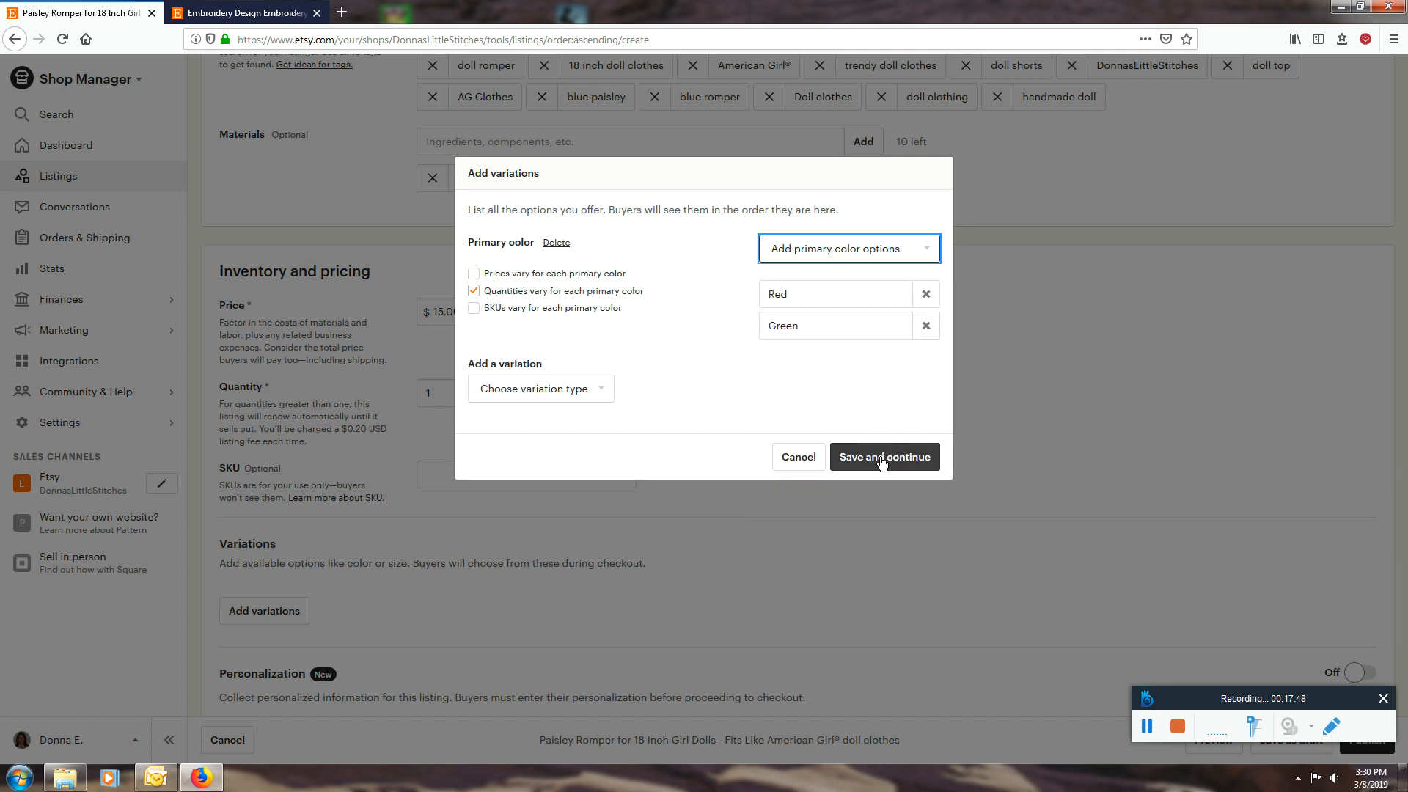
left_click(881, 458)
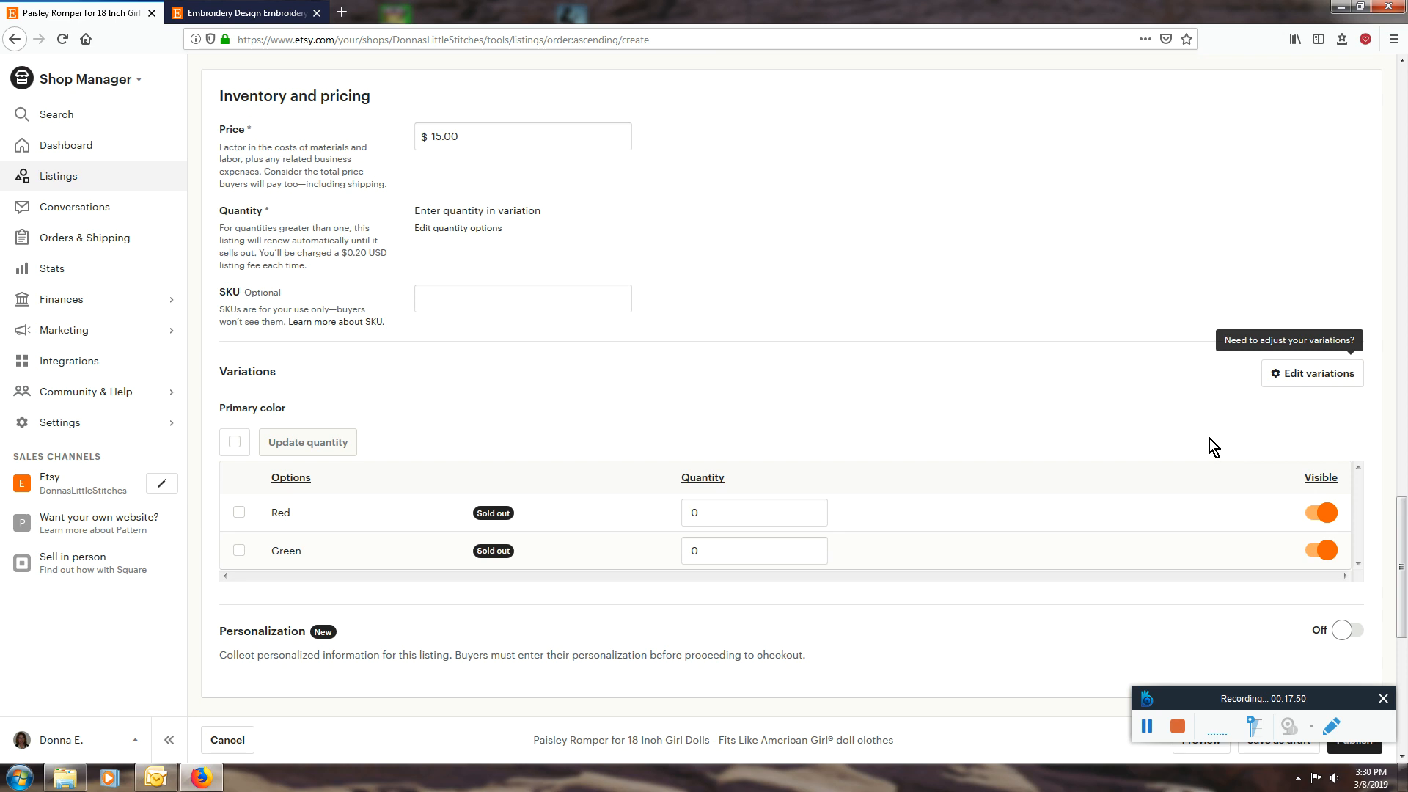
Edit the listing's variations to add Blue as another primary color option and apply the update.
scroll(1088, 475, "up", 8)
scroll(829, 432, "up", 14)
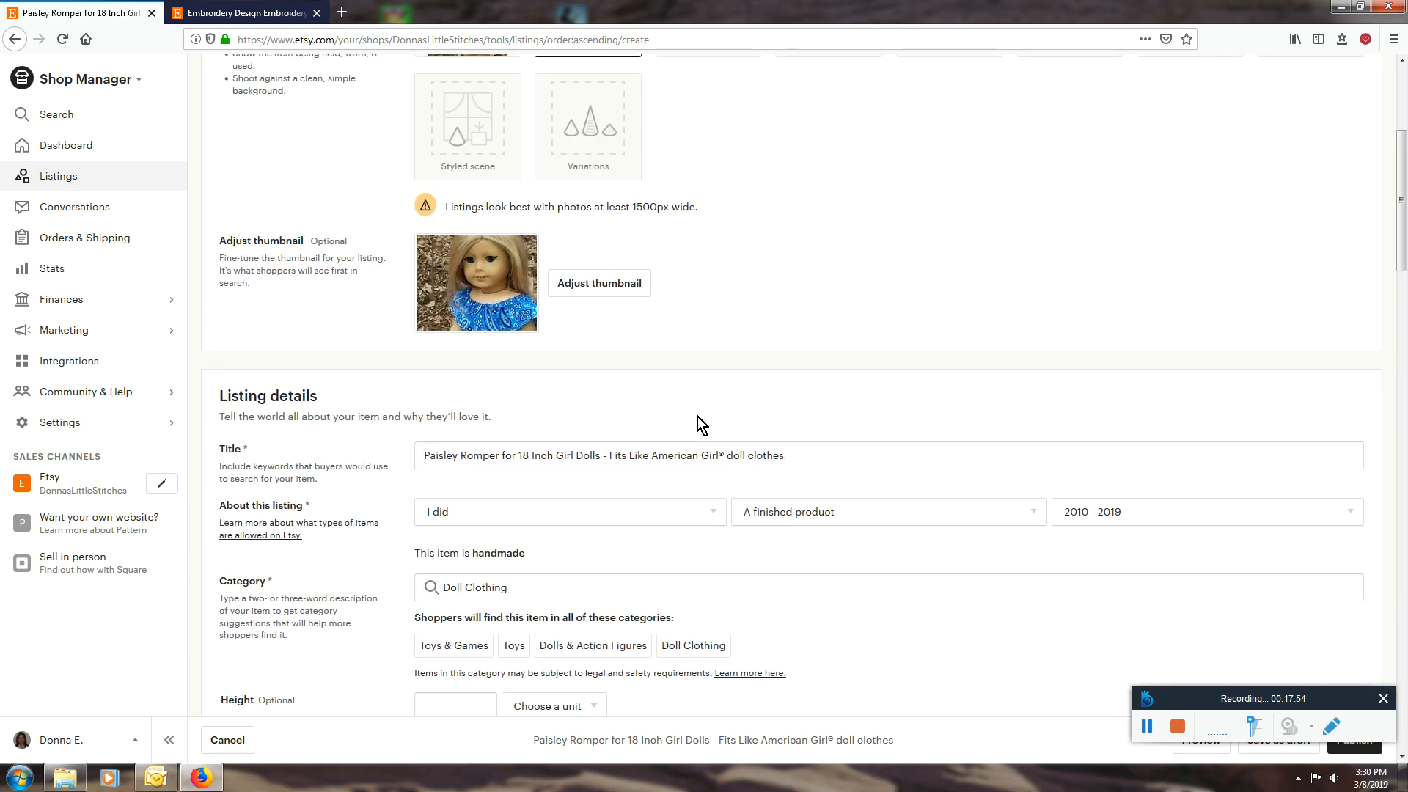
scroll(698, 417, "down", 15)
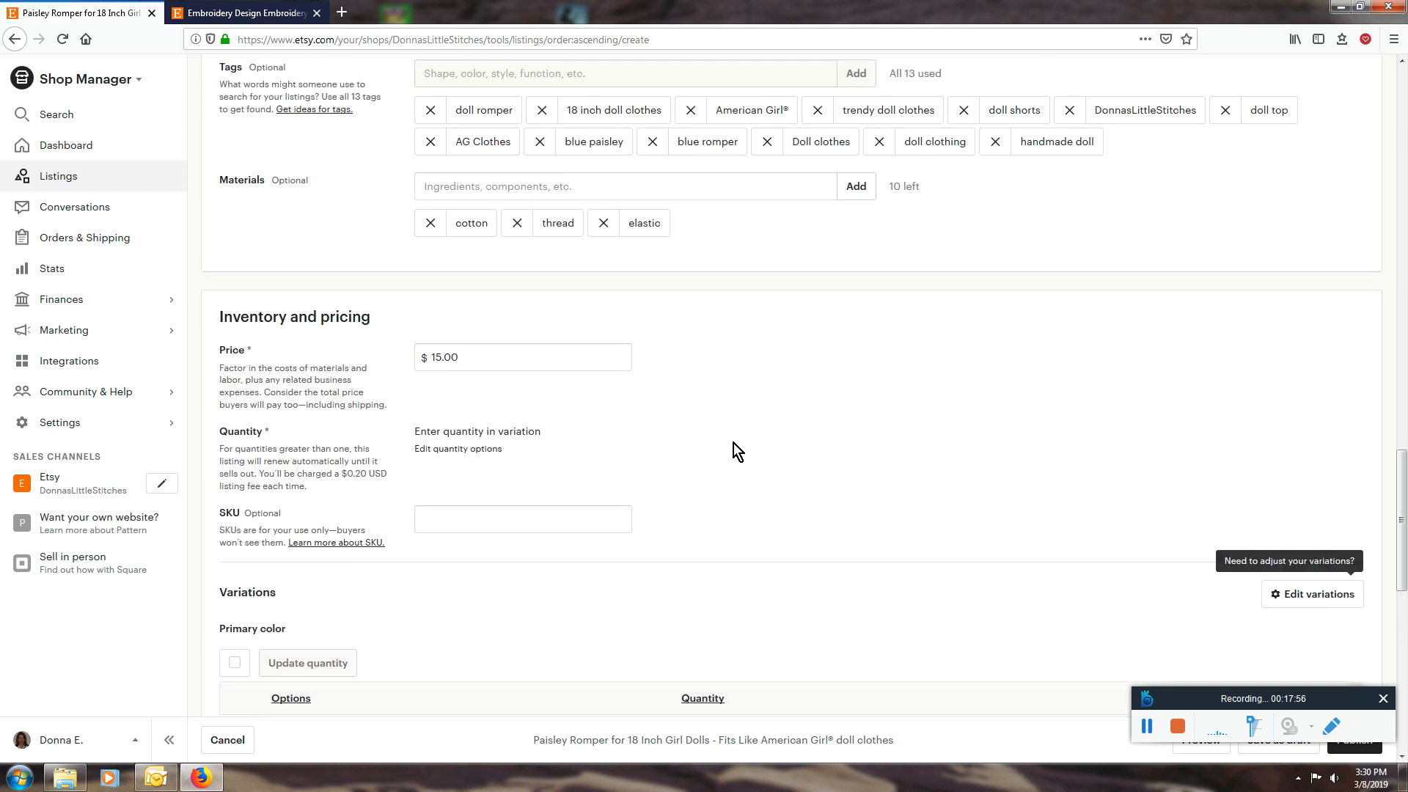
scroll(736, 450, "down", 5)
scroll(827, 402, "up", 3)
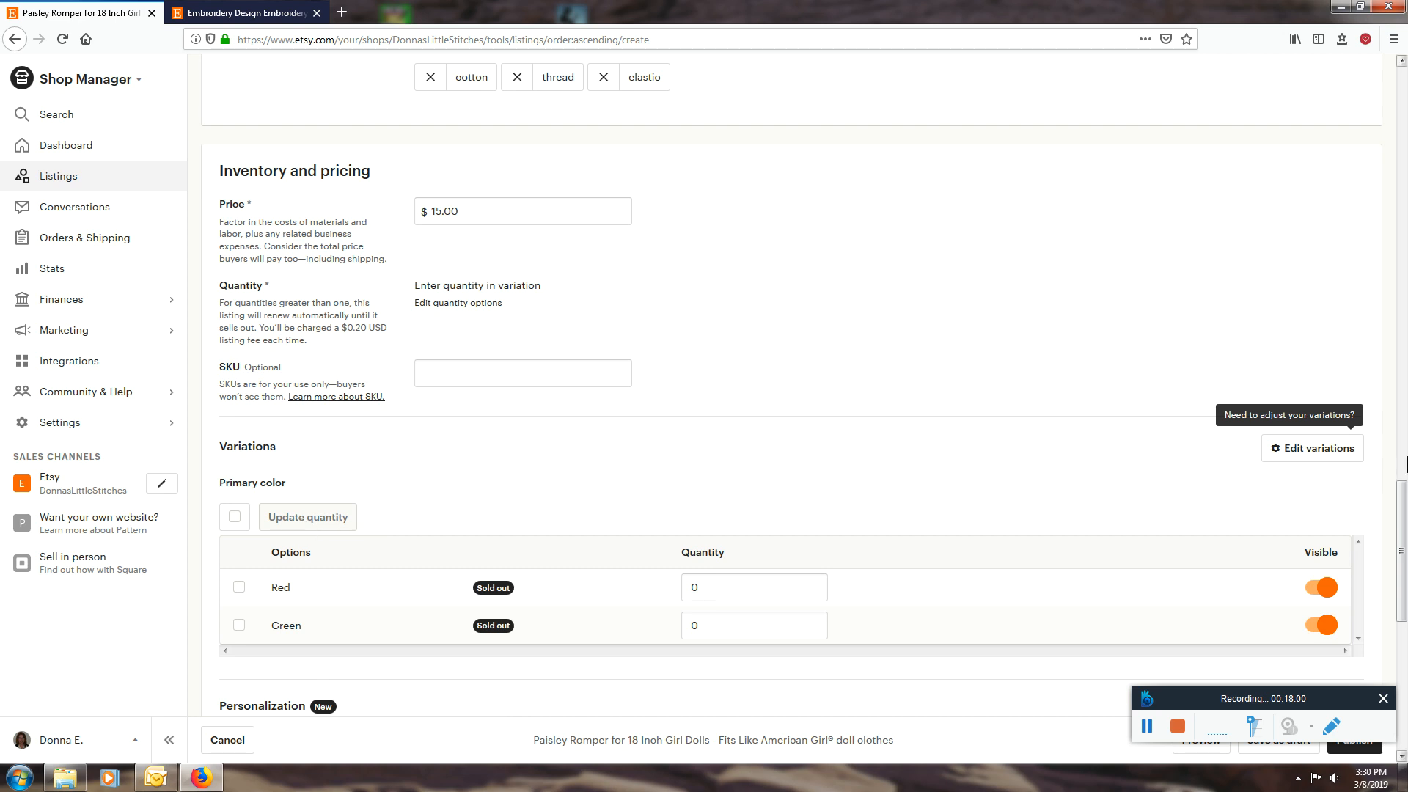
left_click(1331, 453)
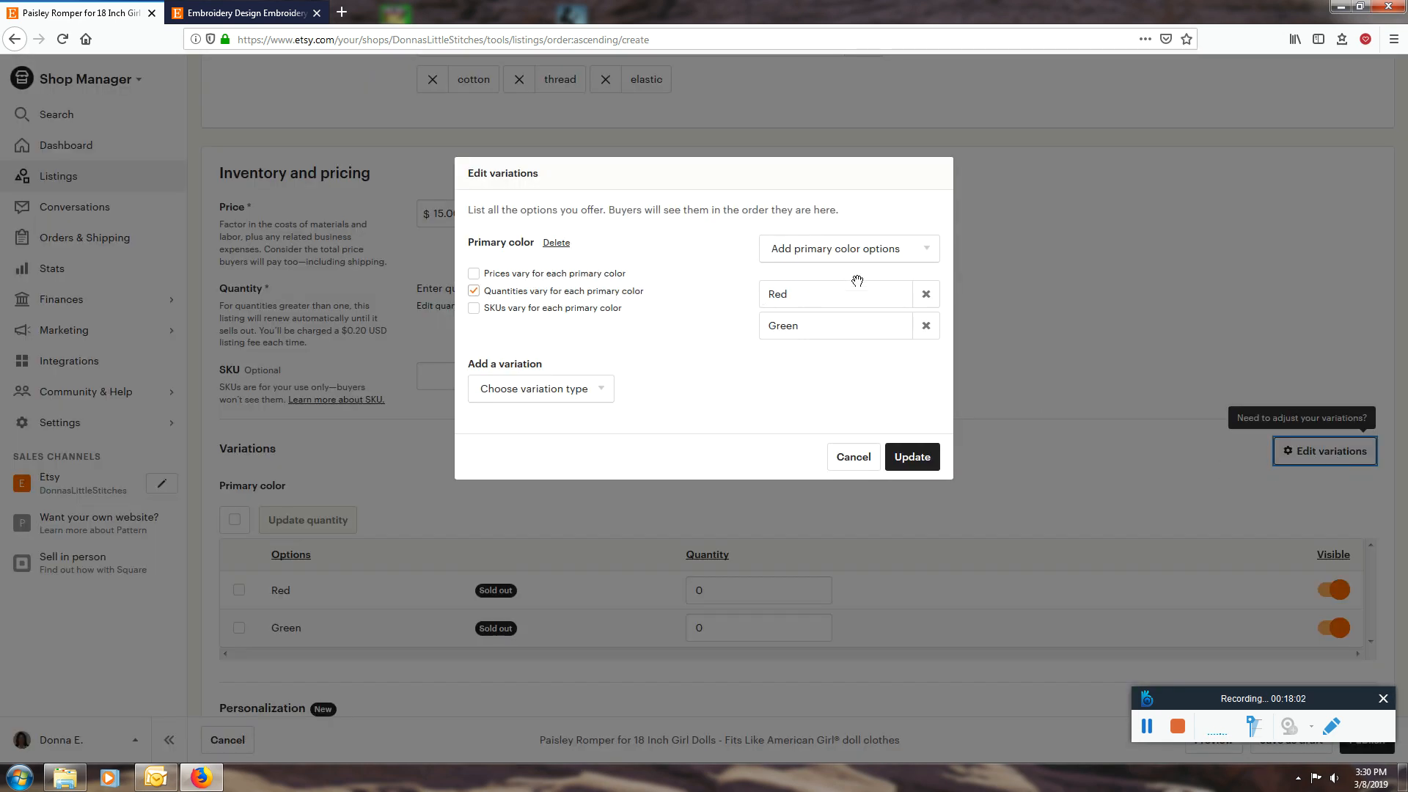
left_click(897, 249)
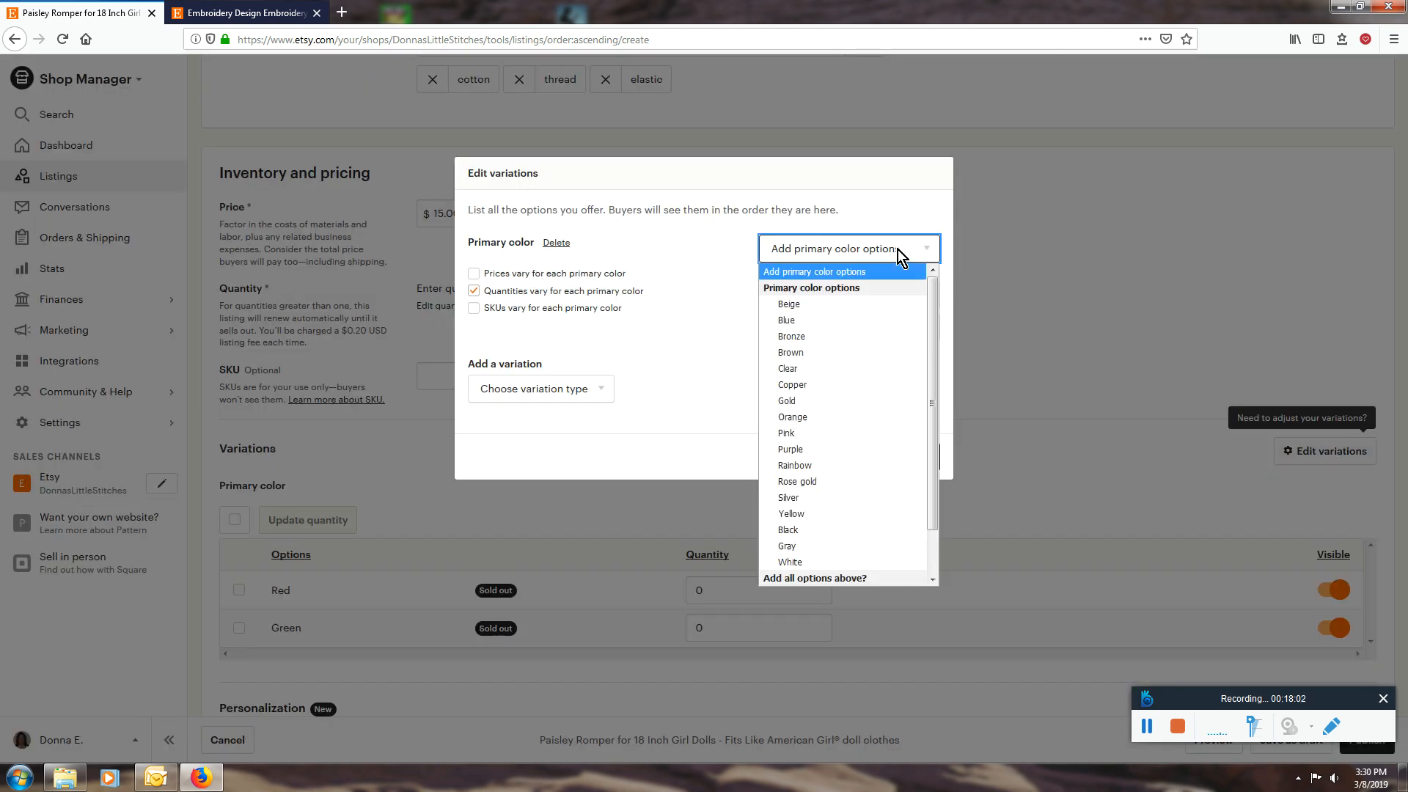
left_click(820, 320)
left_click(906, 490)
Set the variation quantities to 1 for Blue, 2 for Red and 3 for Green.
scroll(744, 484, "down", 2)
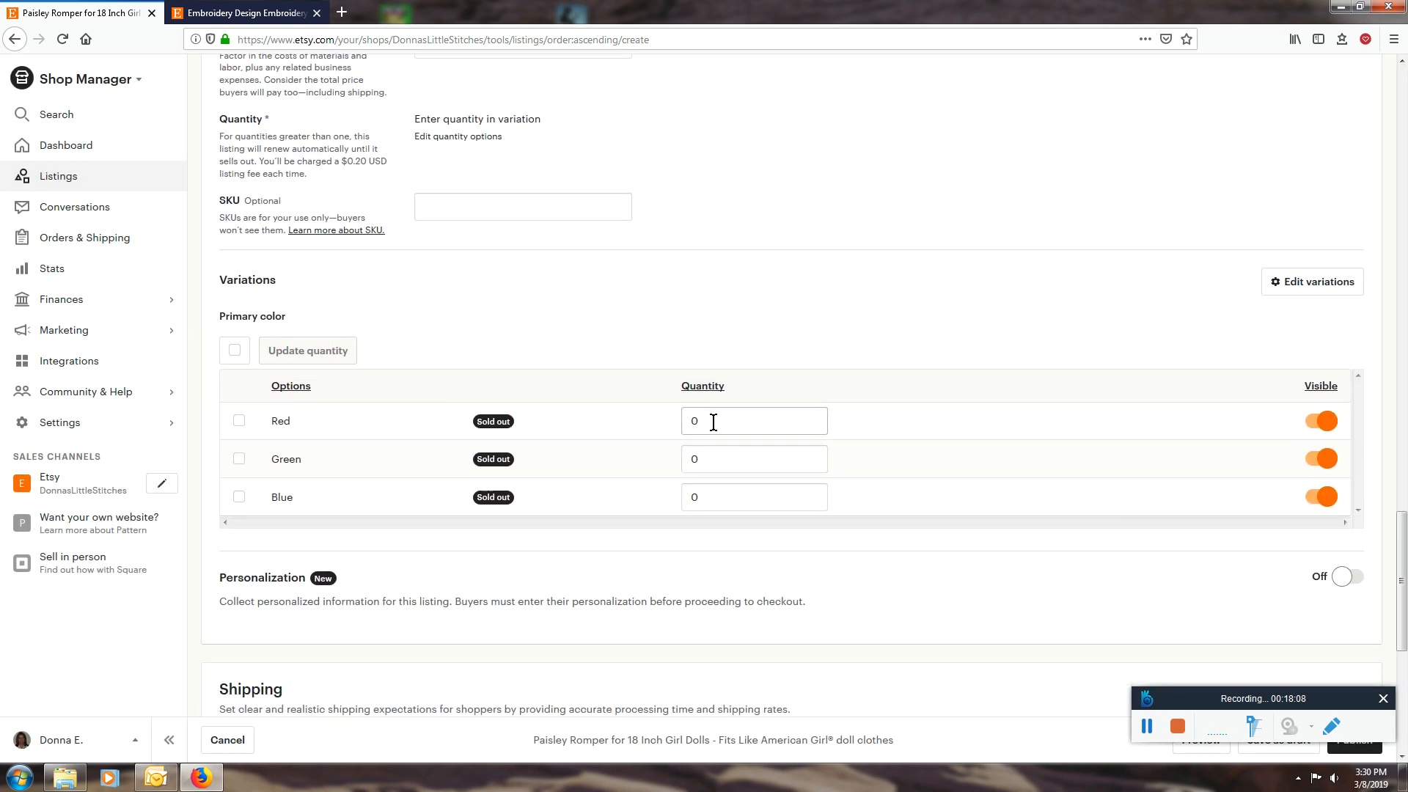
double_click(715, 493)
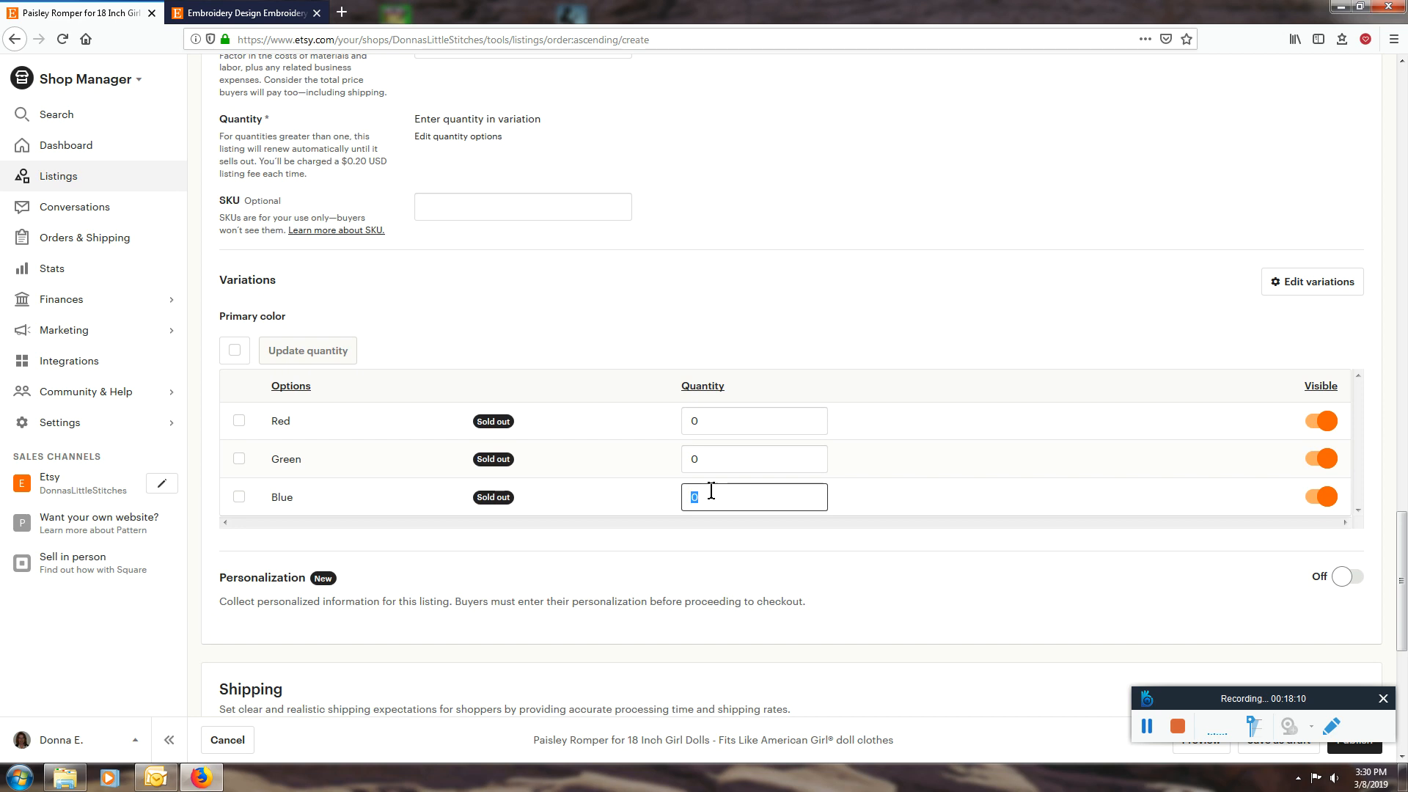
type("1")
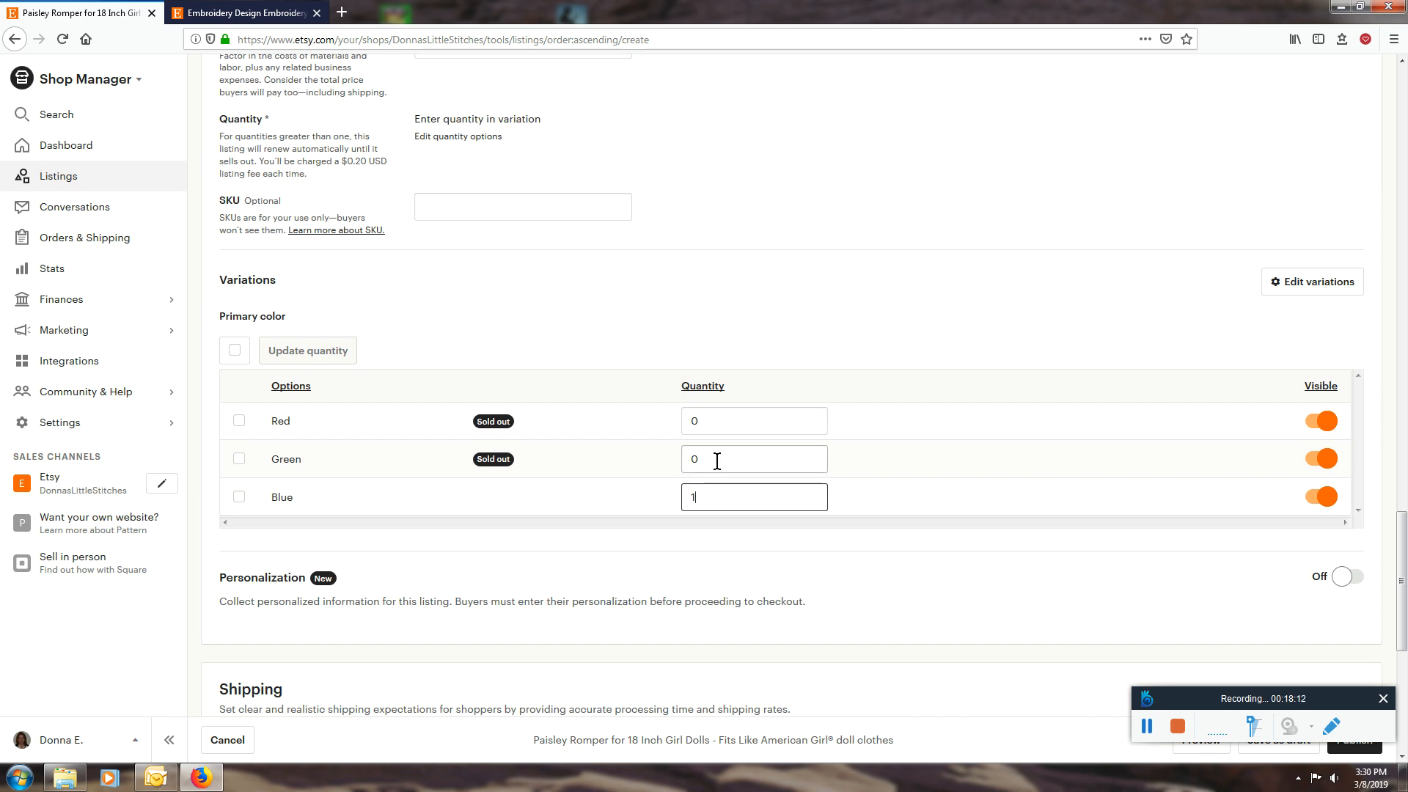
left_click(684, 423)
double_click(686, 422)
type("2")
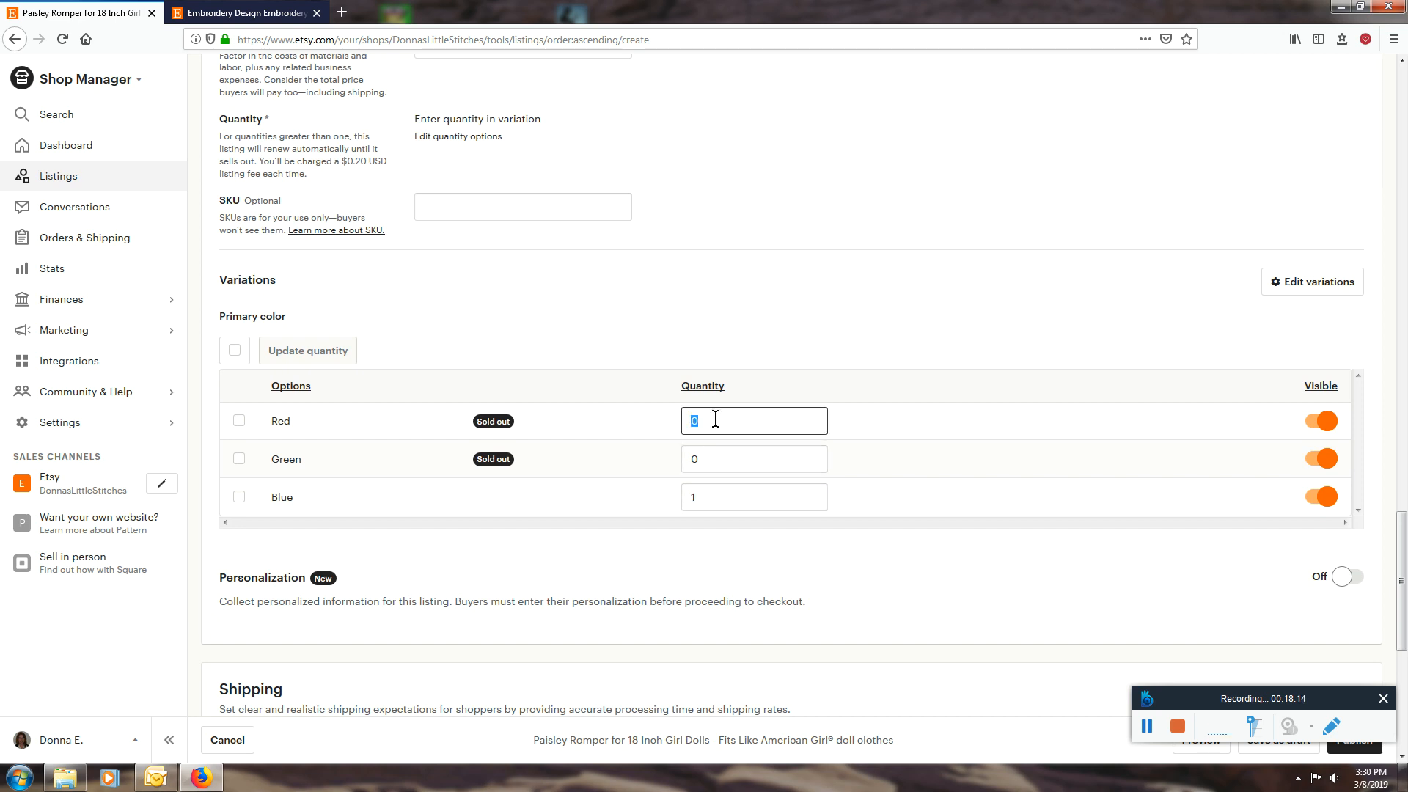
left_click(707, 460)
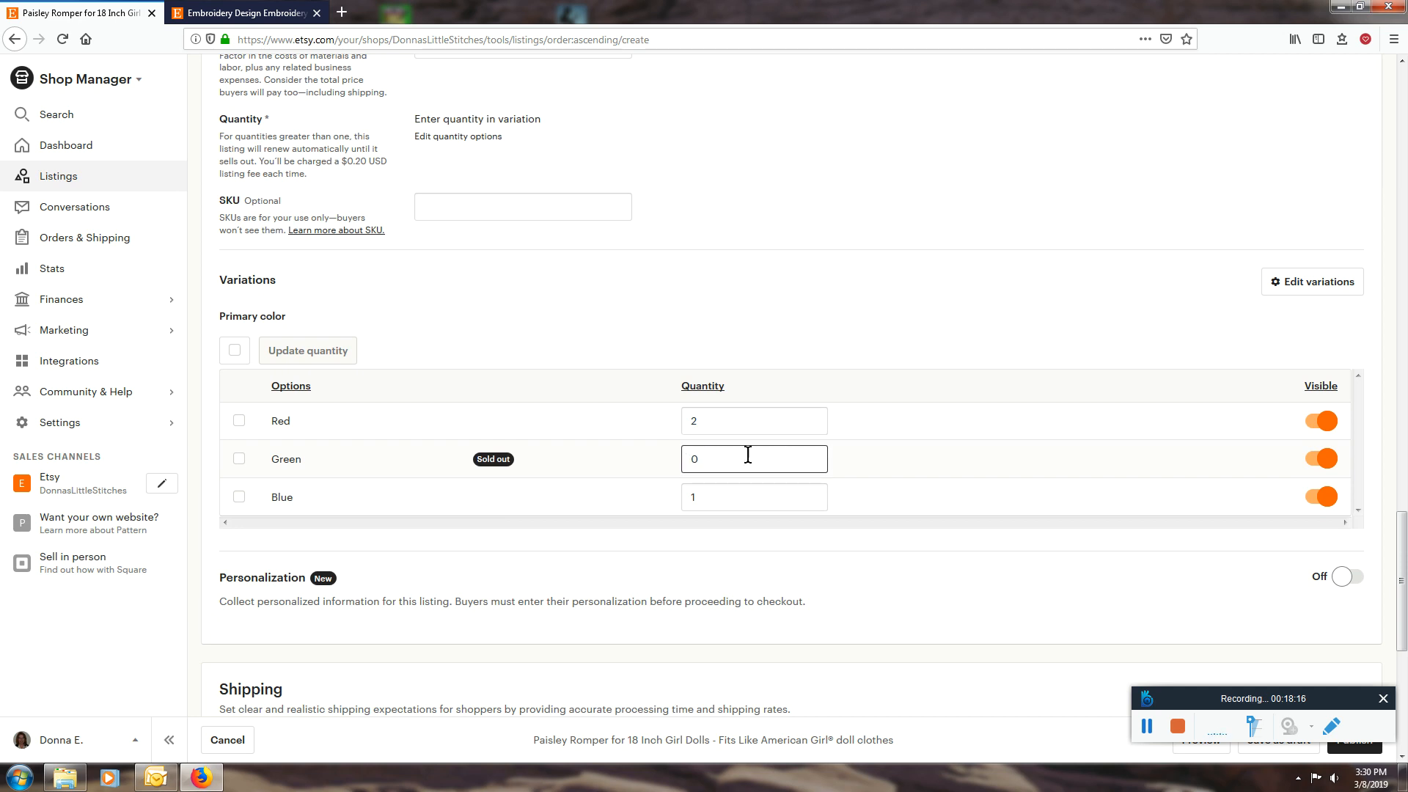
double_click(689, 460)
type("3")
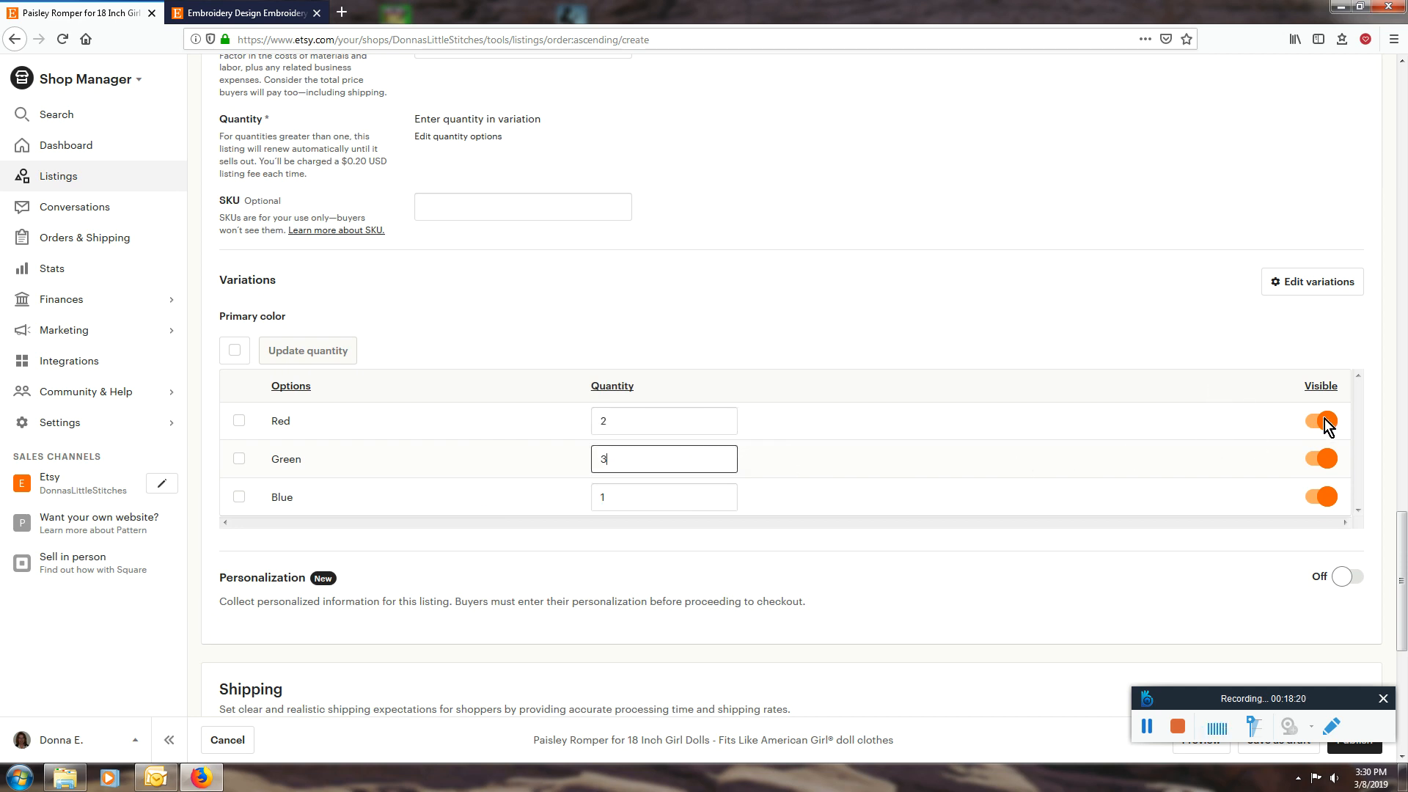
Hide the Green variation option and make it visible again, and turn personalization on and back off.
left_click(1318, 460)
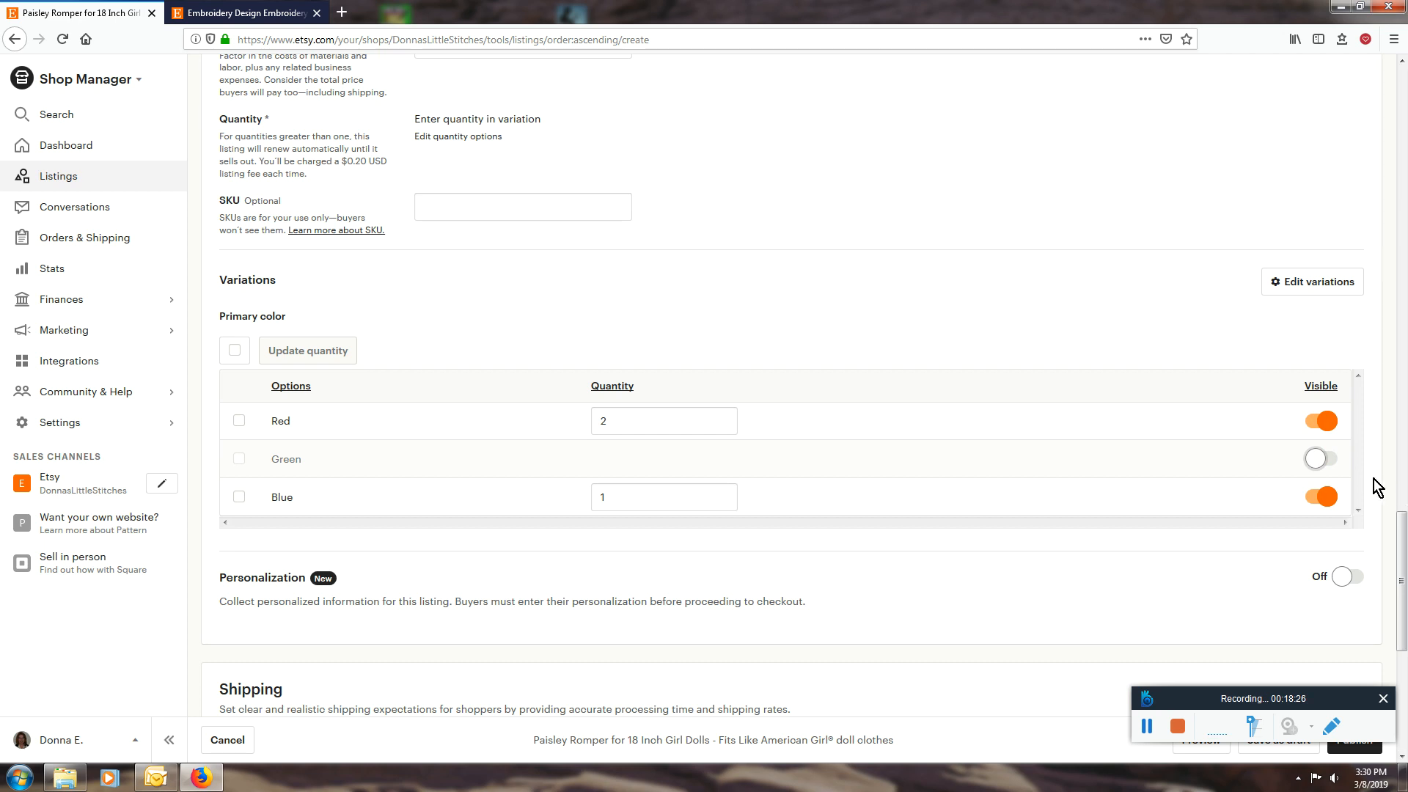
left_click(1327, 461)
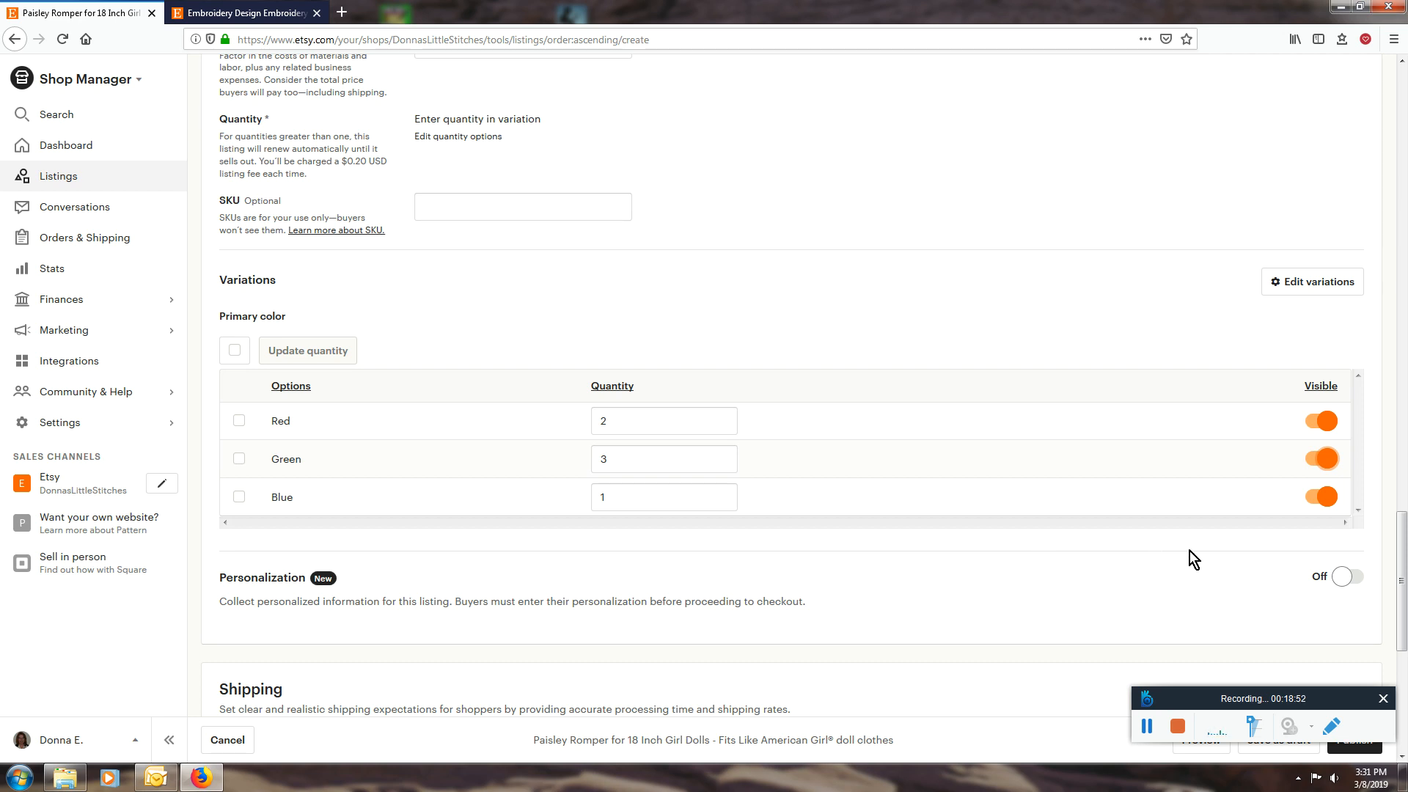
scroll(1195, 539, "down", 2)
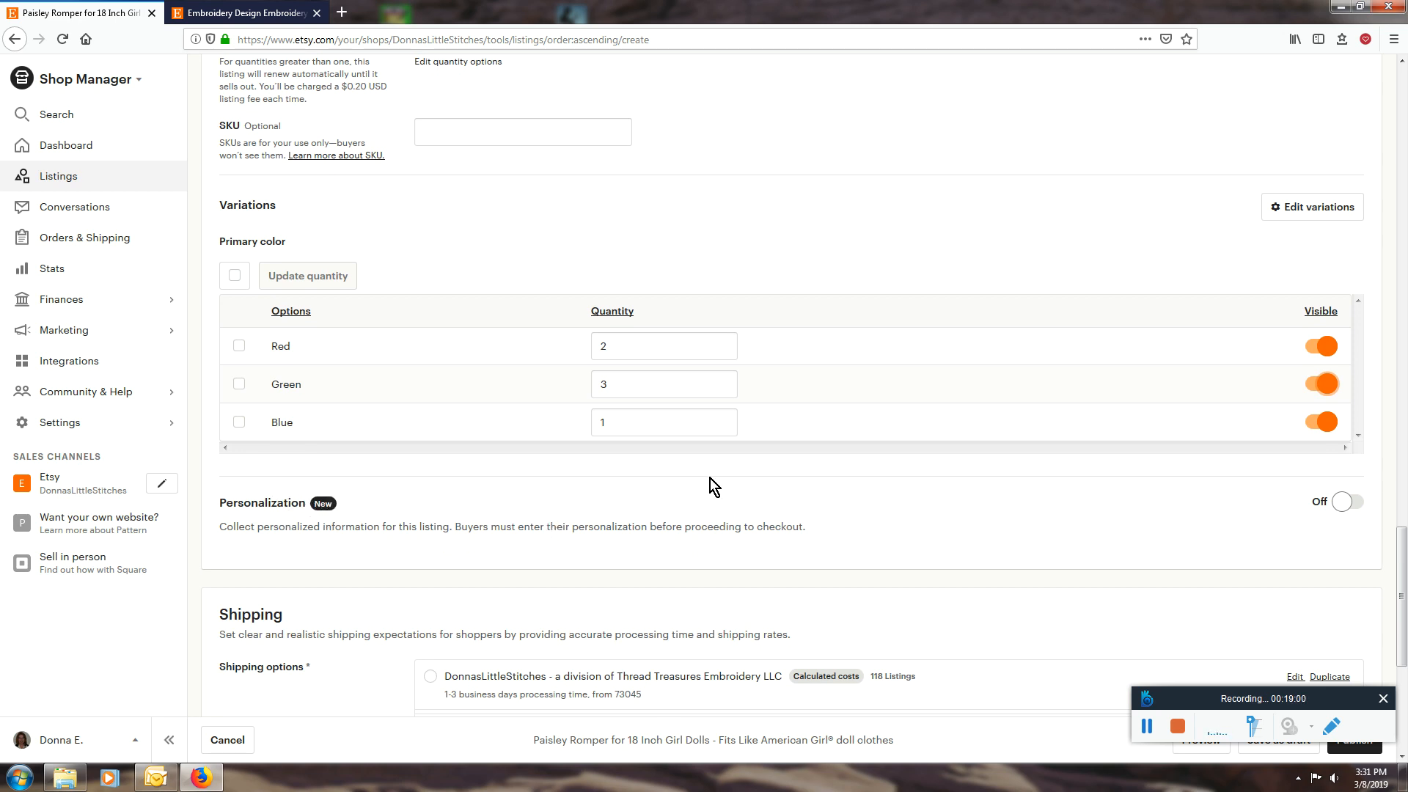
left_click(1362, 503)
scroll(670, 520, "down", 4)
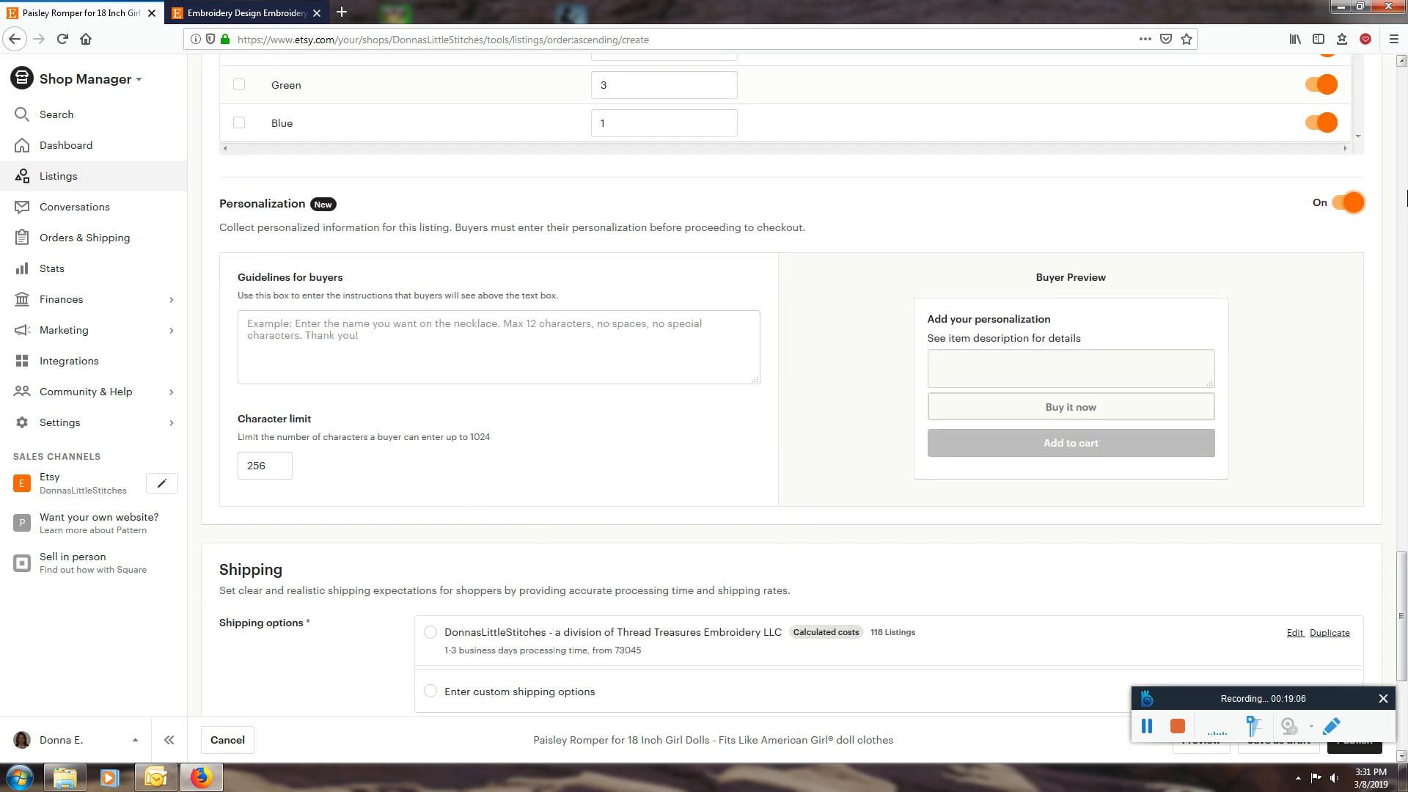
left_click(1335, 209)
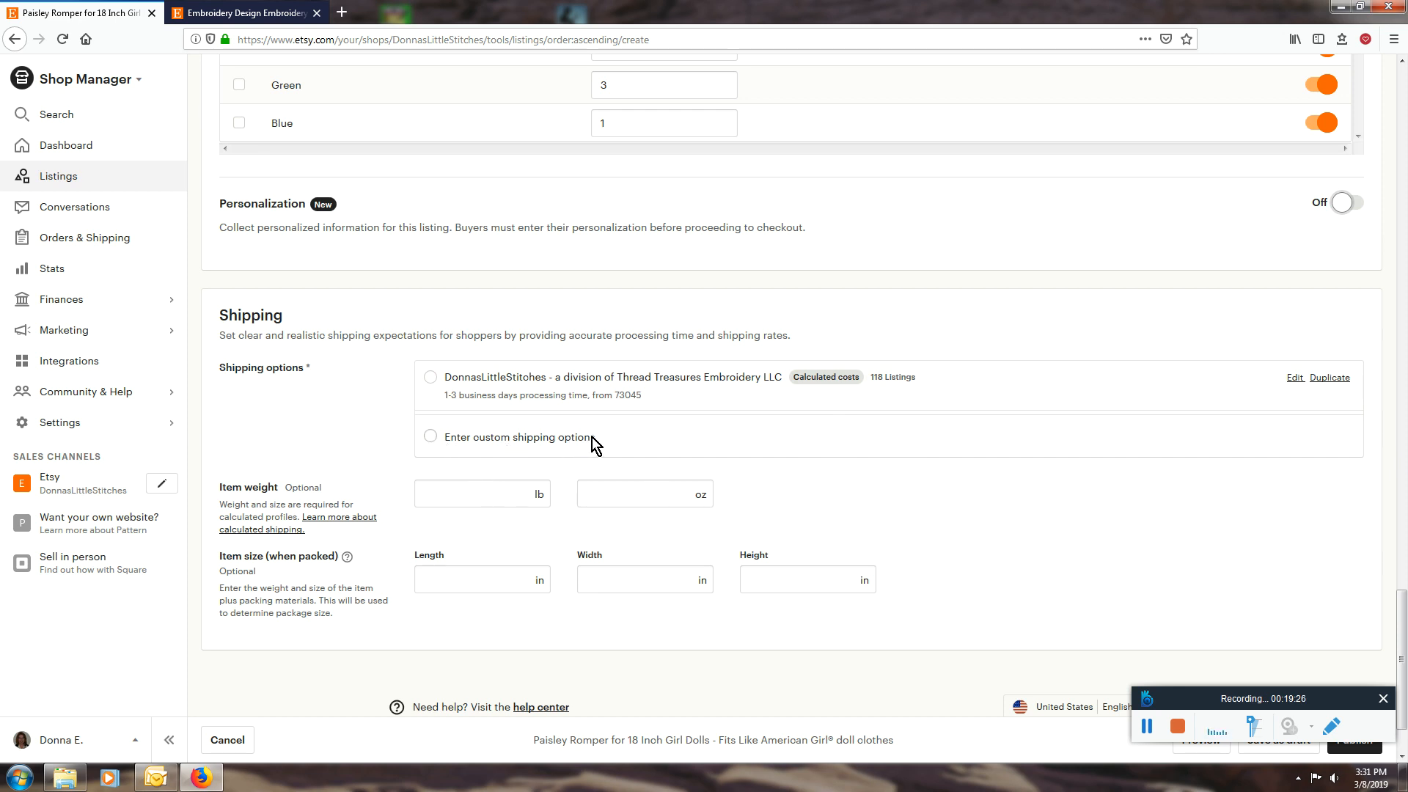
Select the DonnasLittleStitches calculated-cost shipping profile for the listing and set the item weight to 1 oz.
left_click(430, 377)
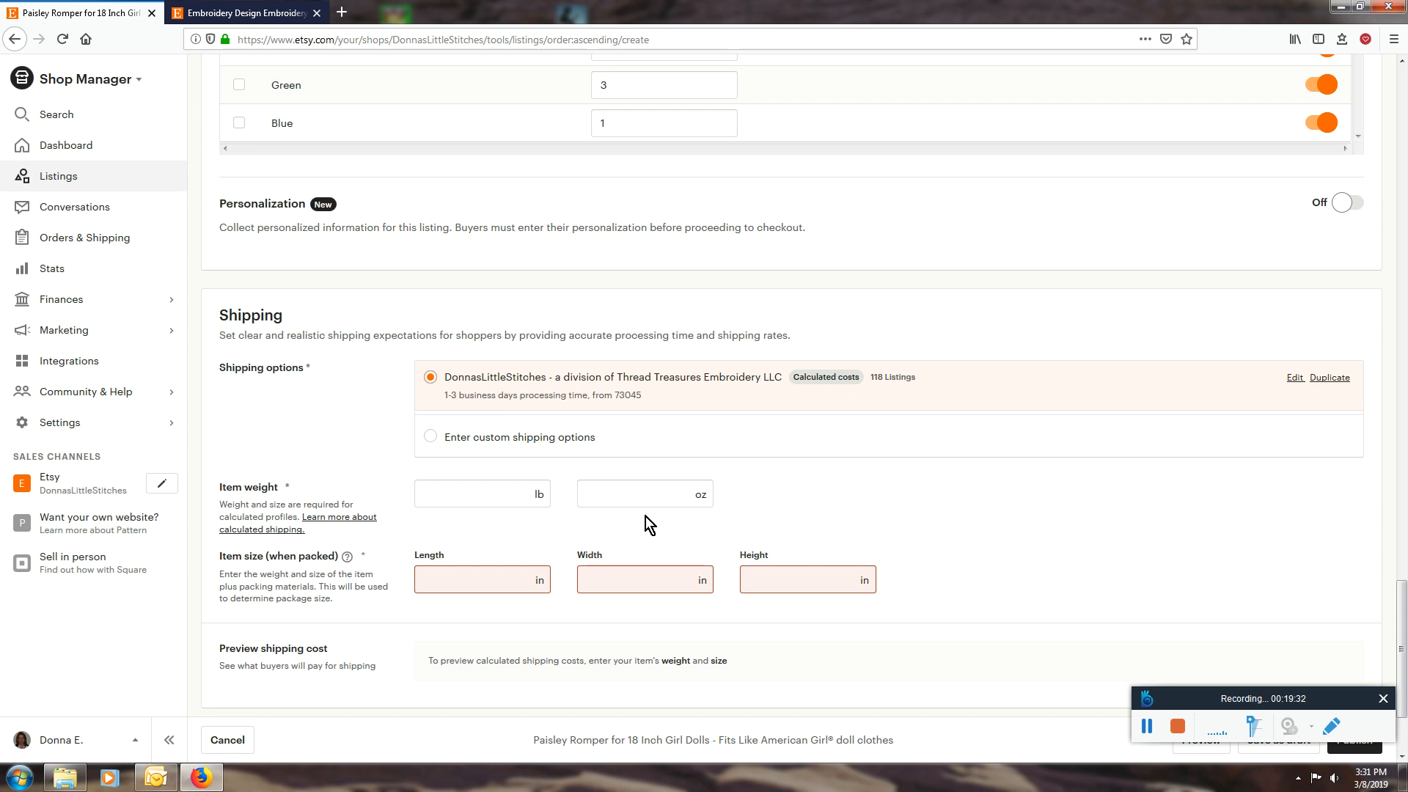
left_click(666, 496)
scroll(692, 487, "up", 20)
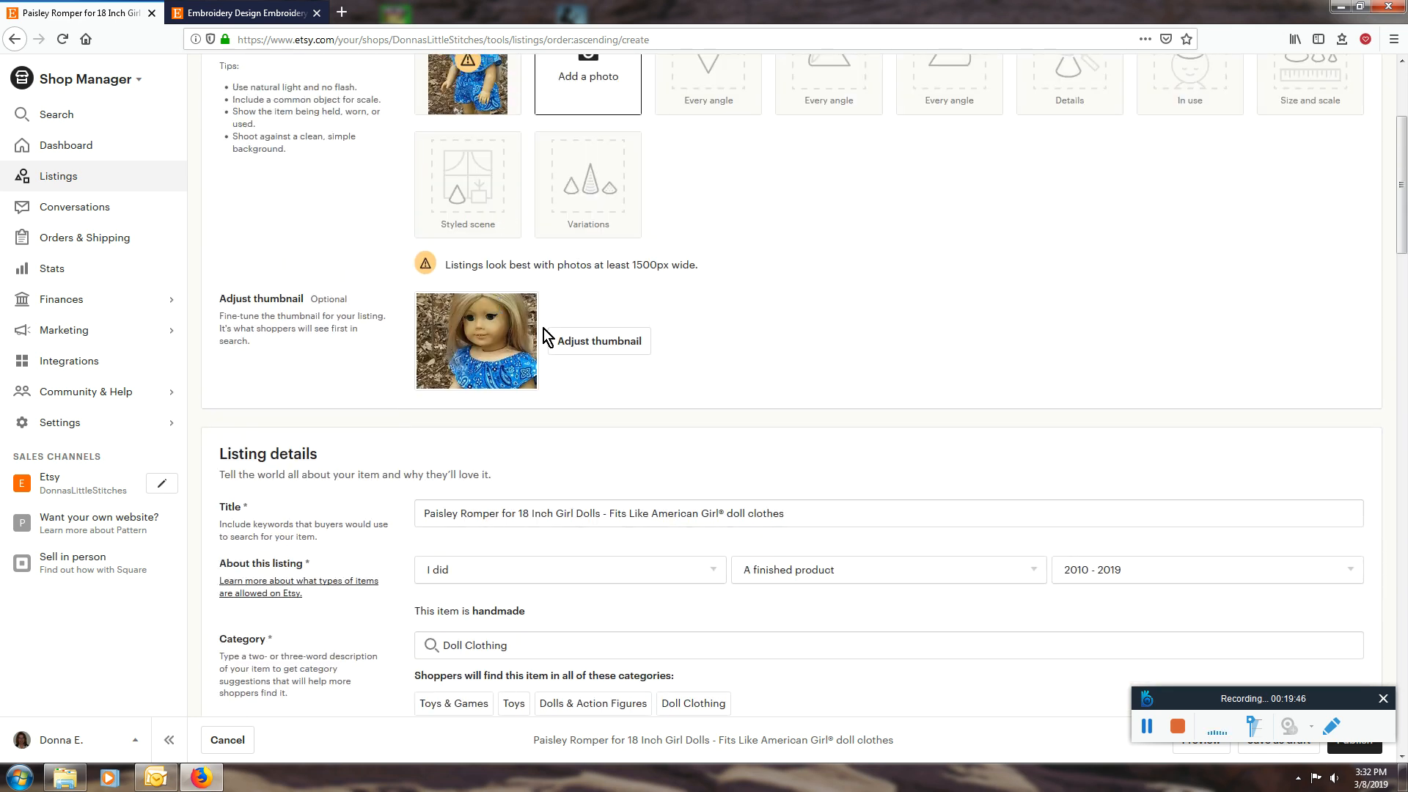
scroll(826, 467, "down", 15)
scroll(881, 467, "down", 12)
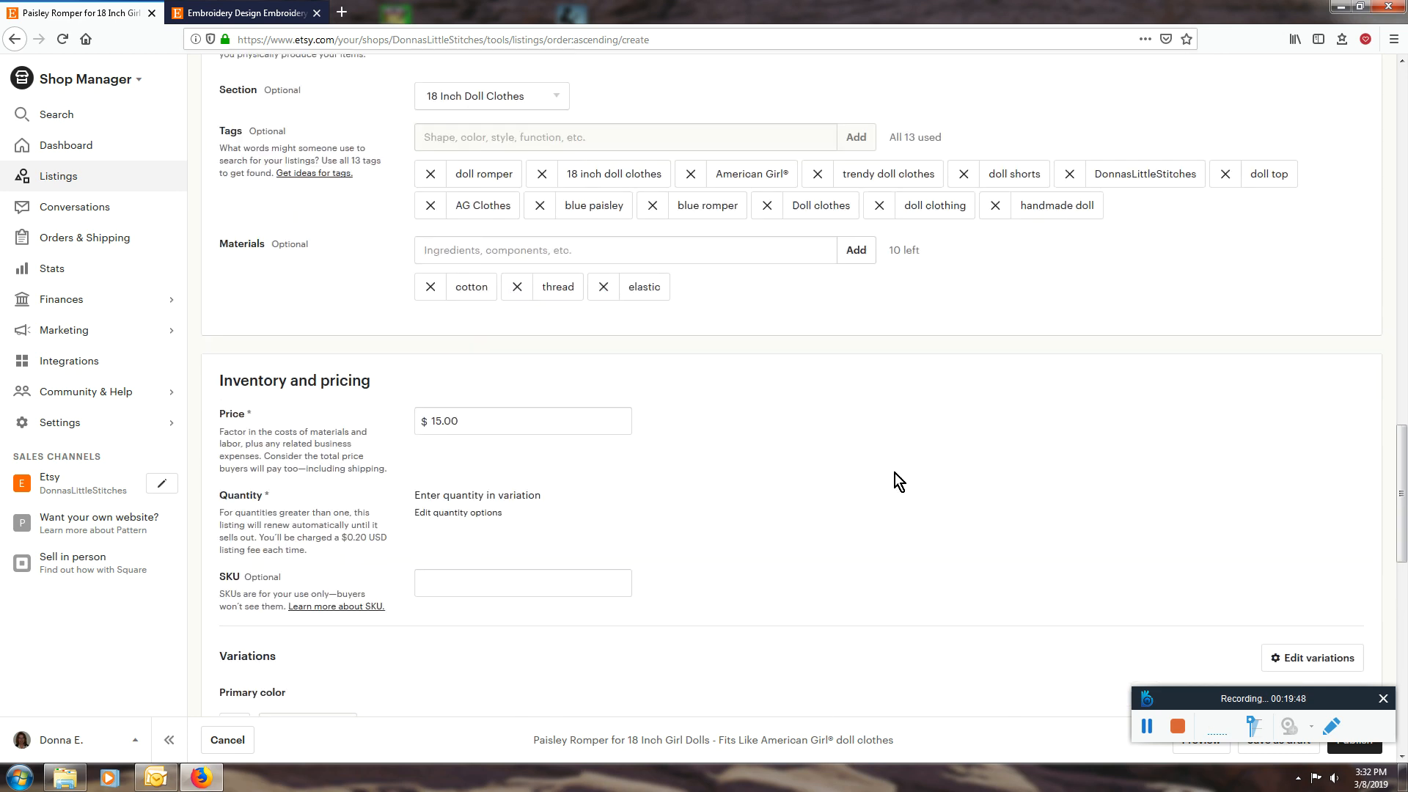
scroll(932, 513, "down", 4)
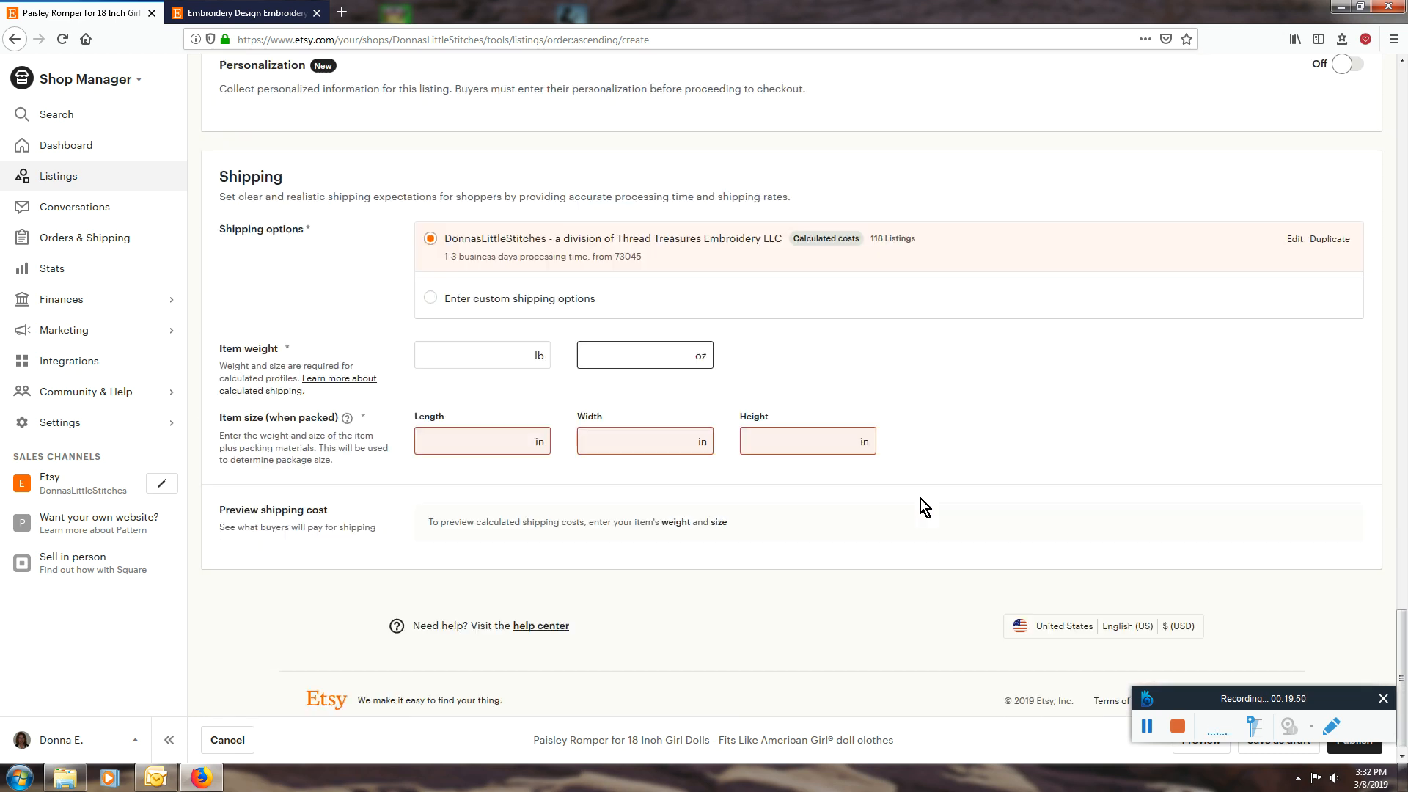
left_click(654, 346)
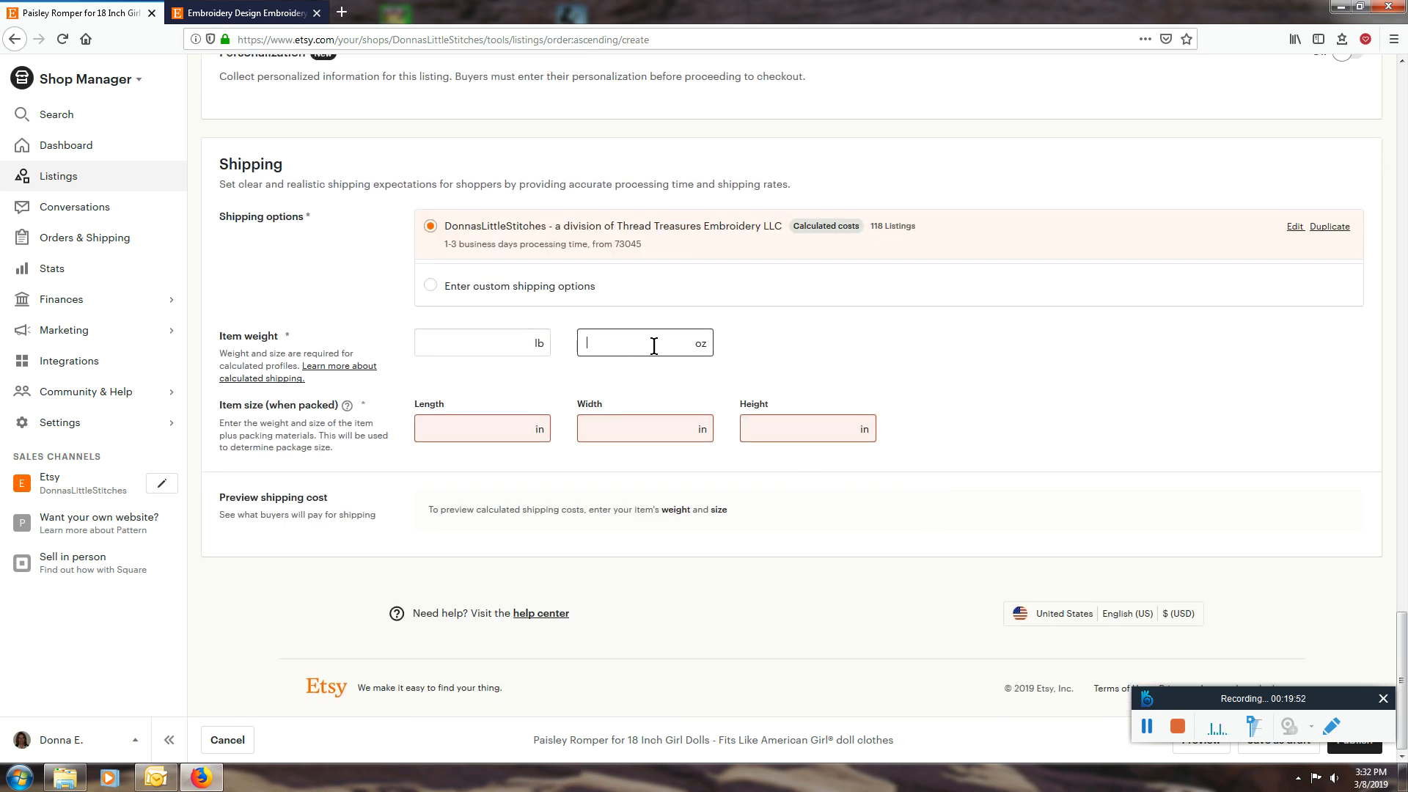
type("1")
Set the packed item size to length 11 in, width 8 in and height .5 in.
key("Tab")
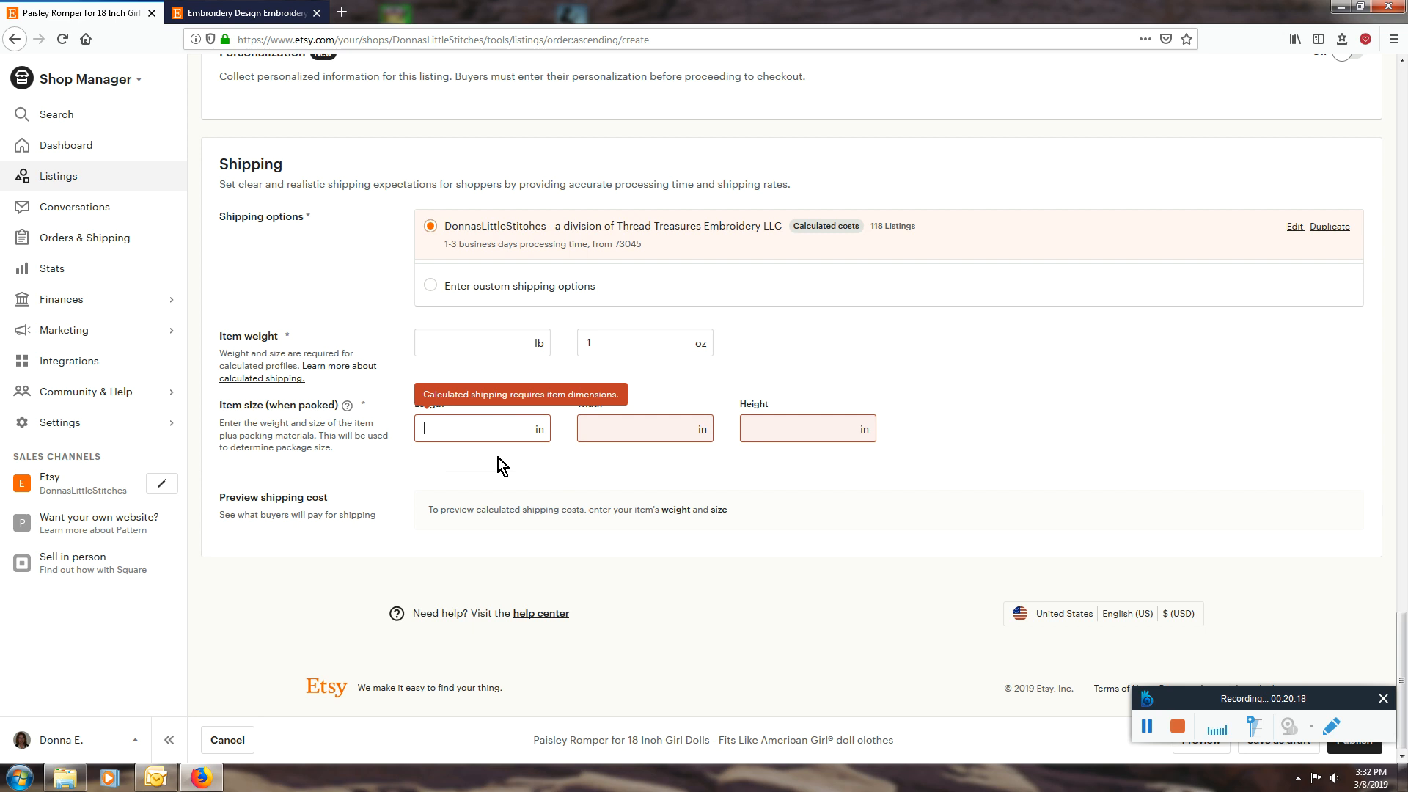
type("11")
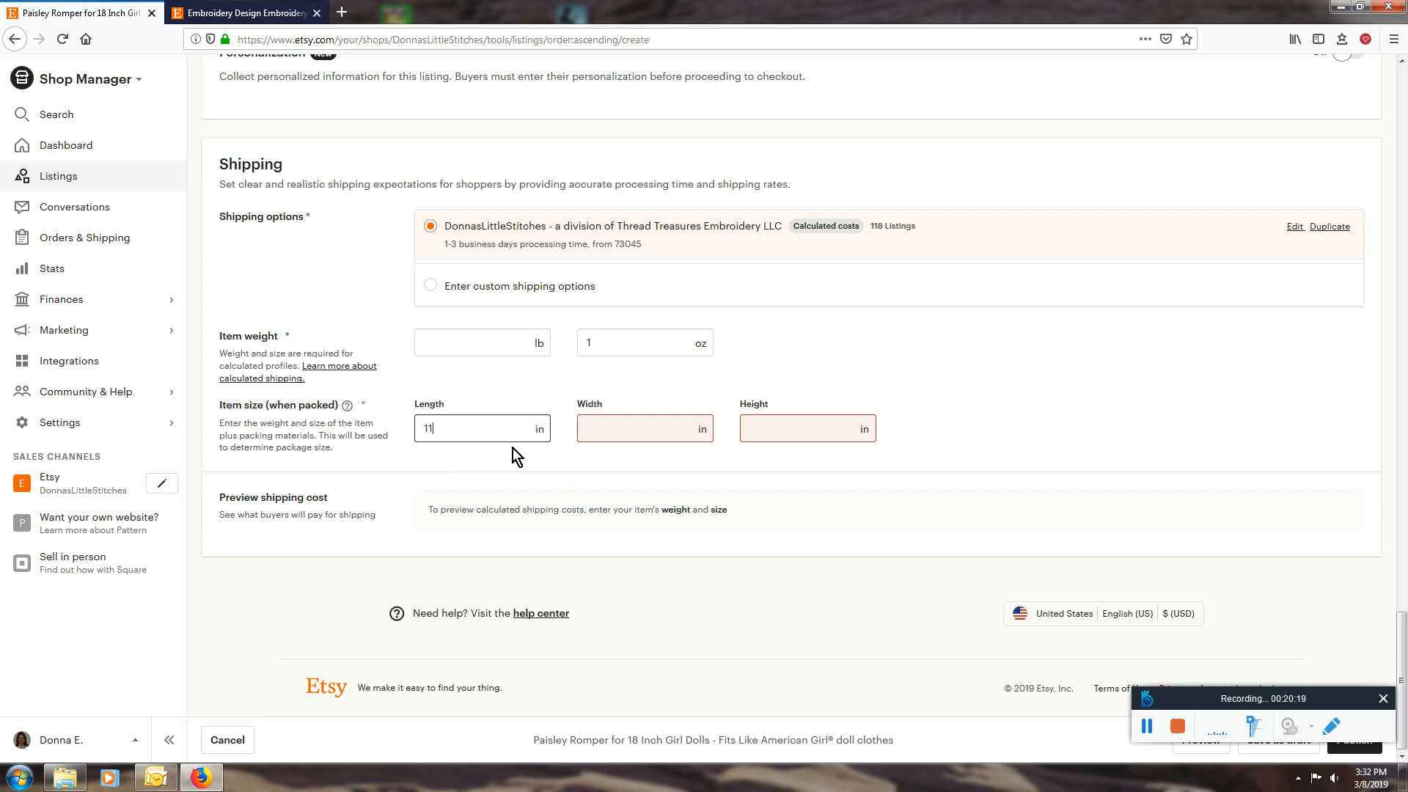
left_click(595, 429)
type("8")
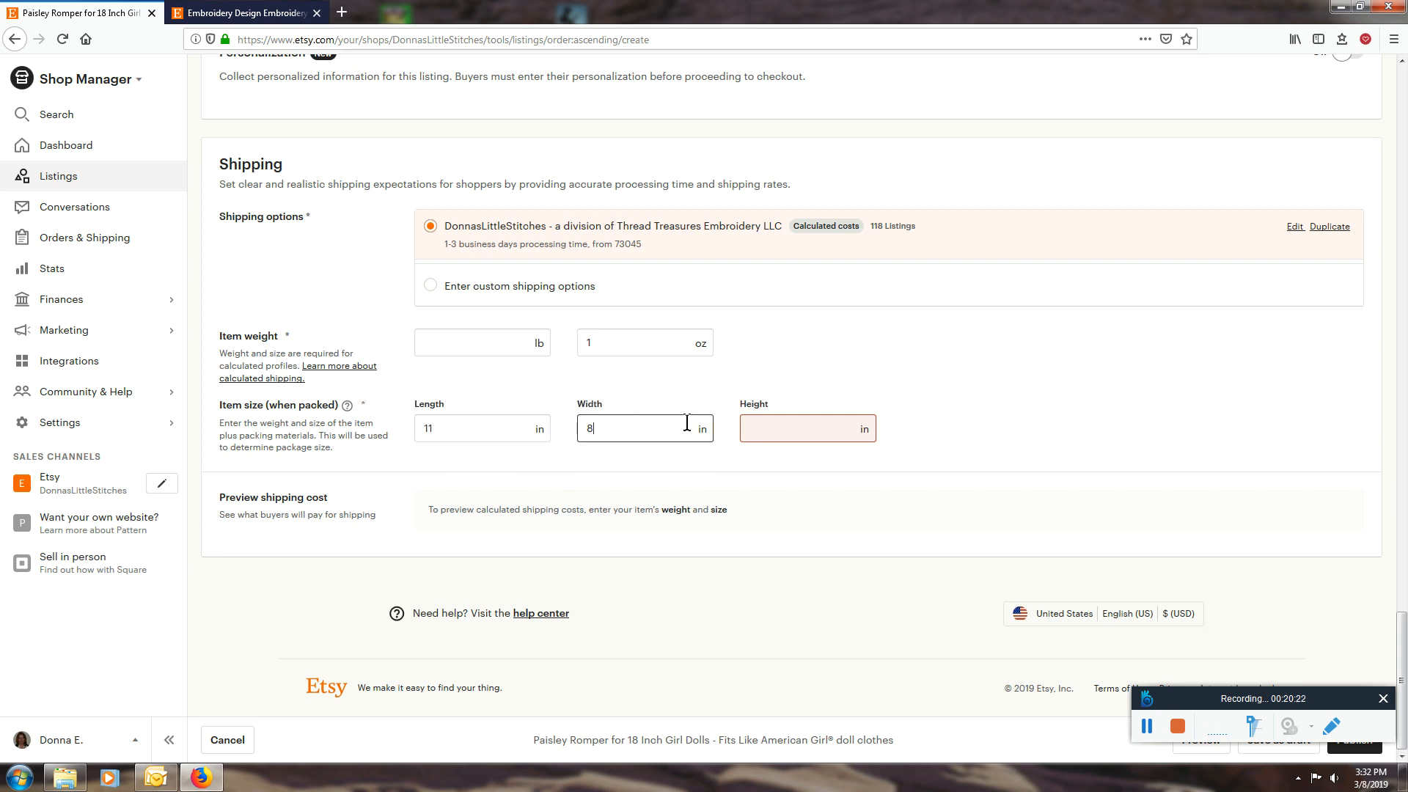
left_click(795, 432)
type(".5")
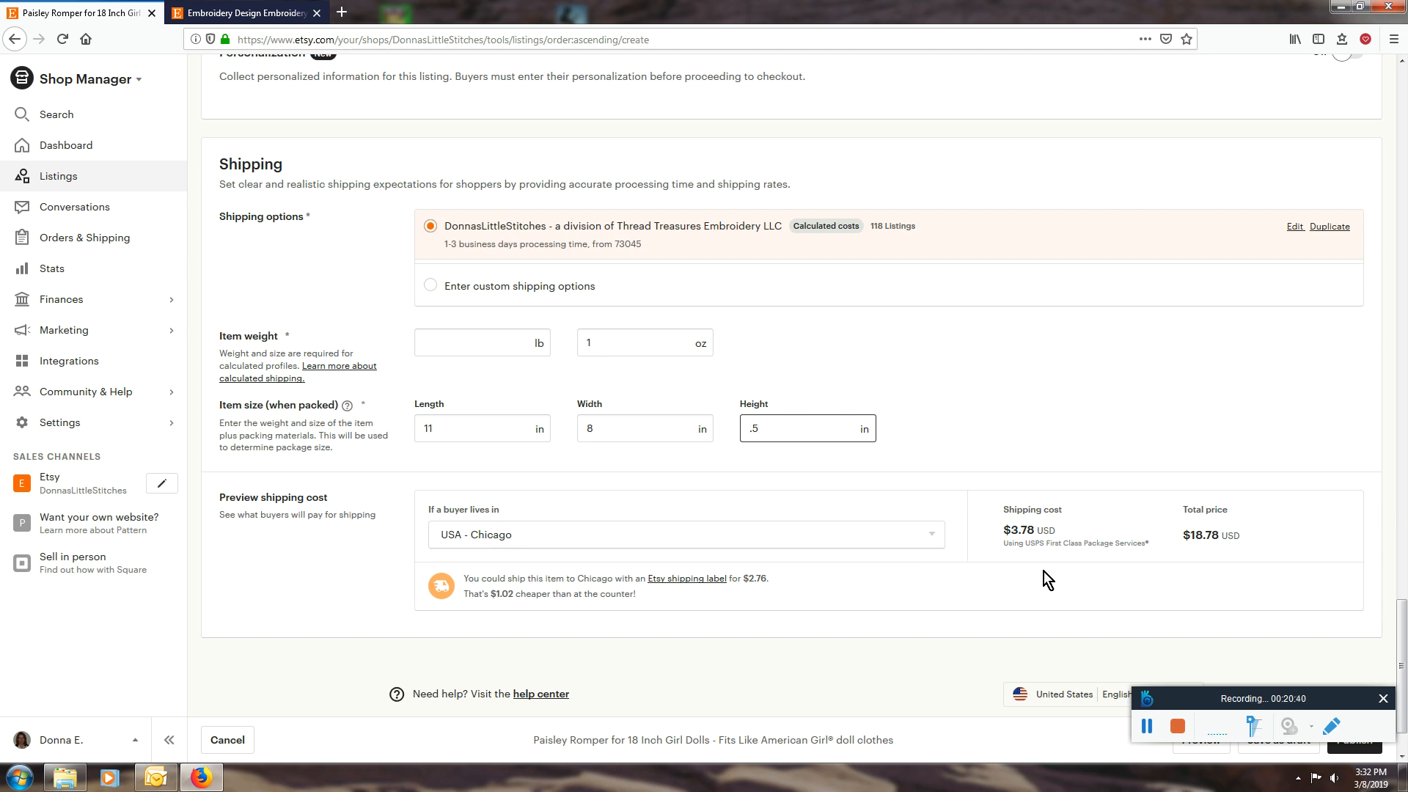
Preview the calculated shipping cost for a buyer living in USA - Los Angeles.
left_click(933, 535)
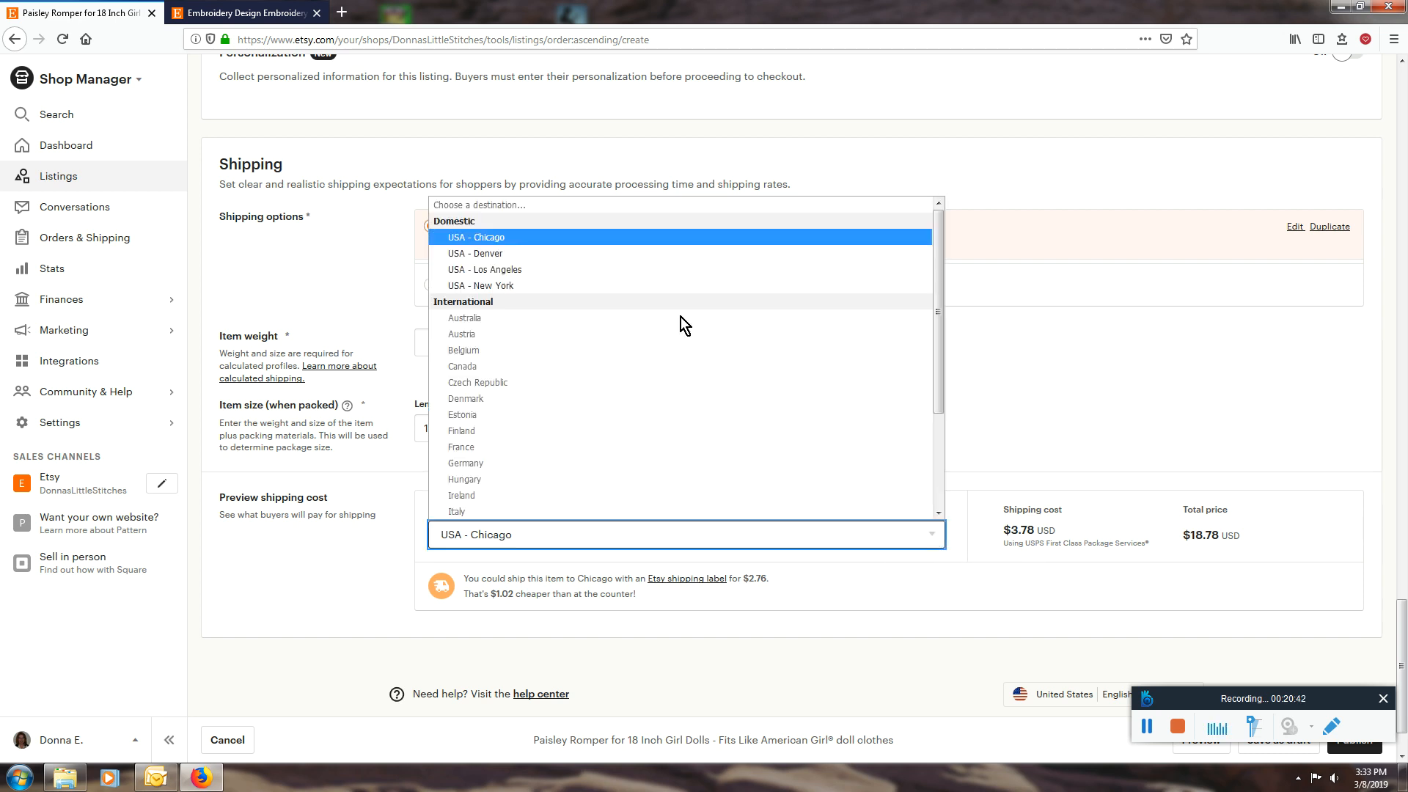
left_click(506, 271)
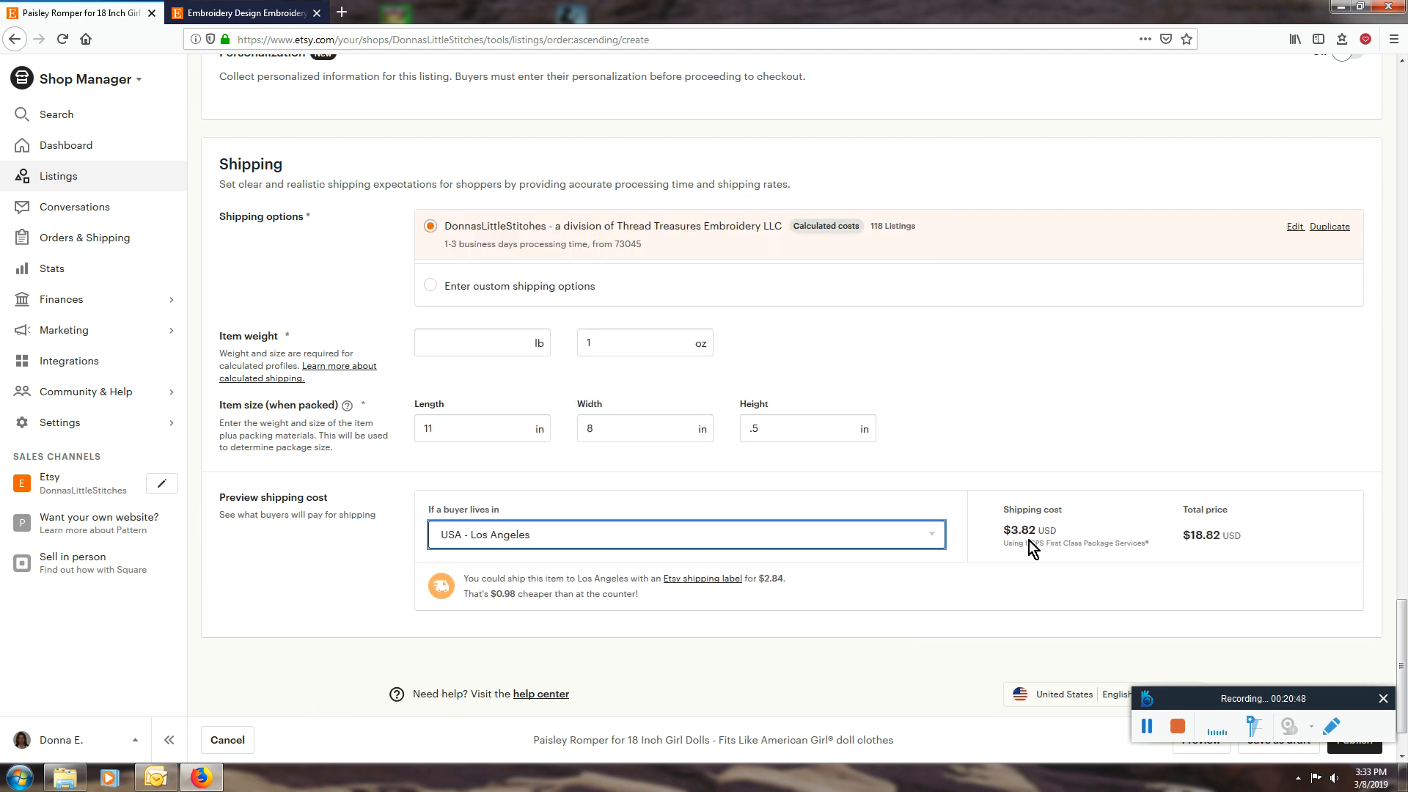
left_click_drag(1358, 694, 278, 685)
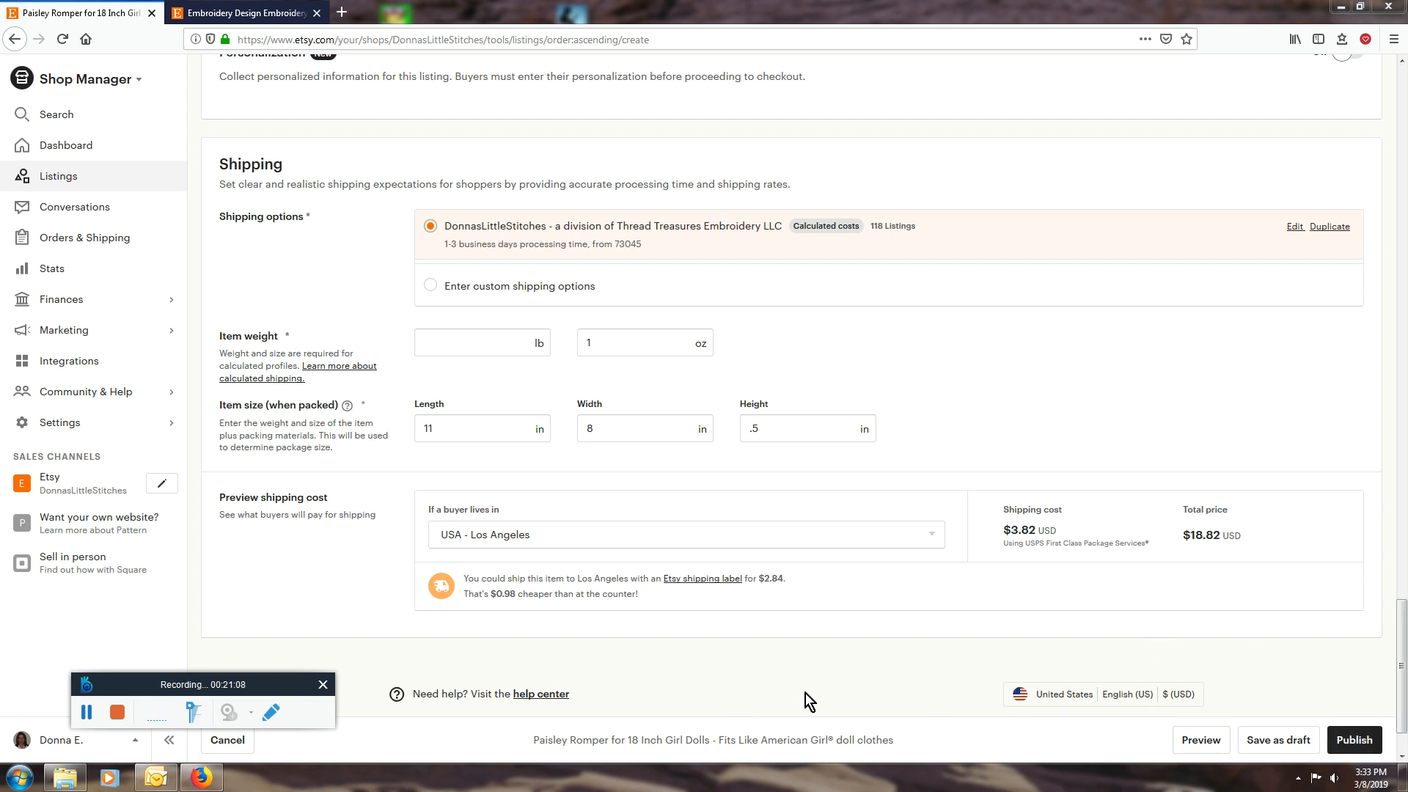
left_click_drag(254, 685, 979, 705)
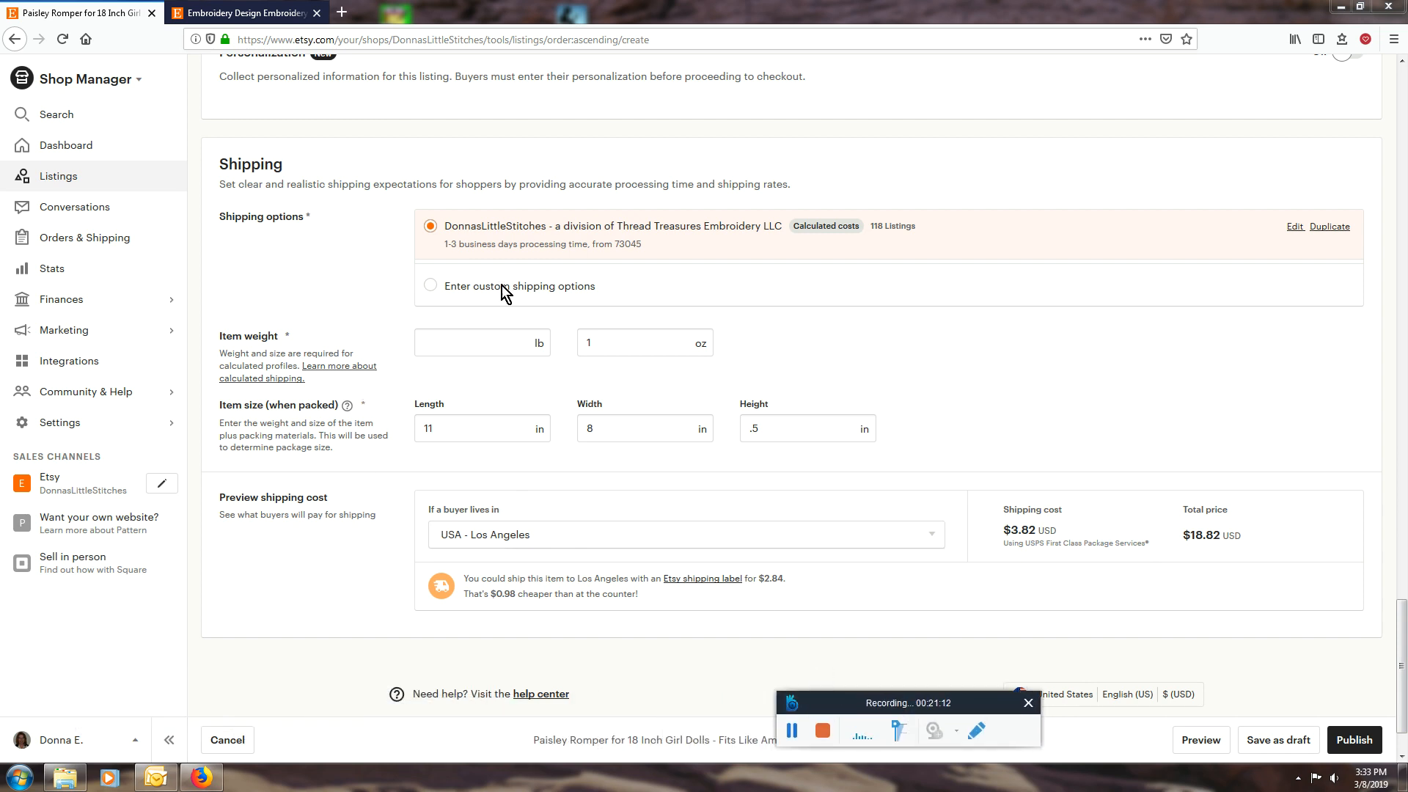
Open the St Patrick's Luck of the Irish design from the ThreadTreasuresEmbro shop and view its second and main photos.
left_click(262, 20)
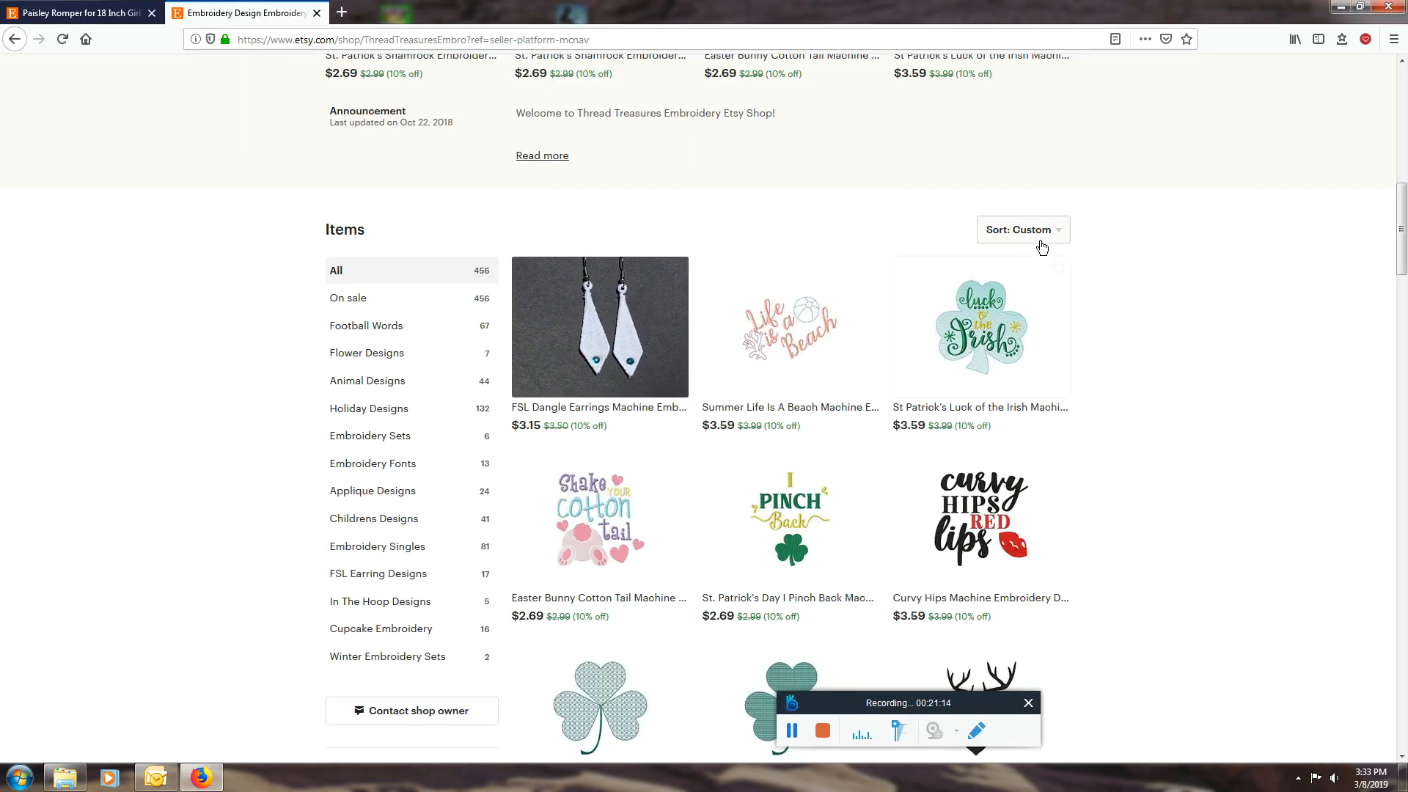
scroll(1115, 355, "down", 1)
scroll(896, 388, "up", 2)
scroll(895, 388, "up", 3)
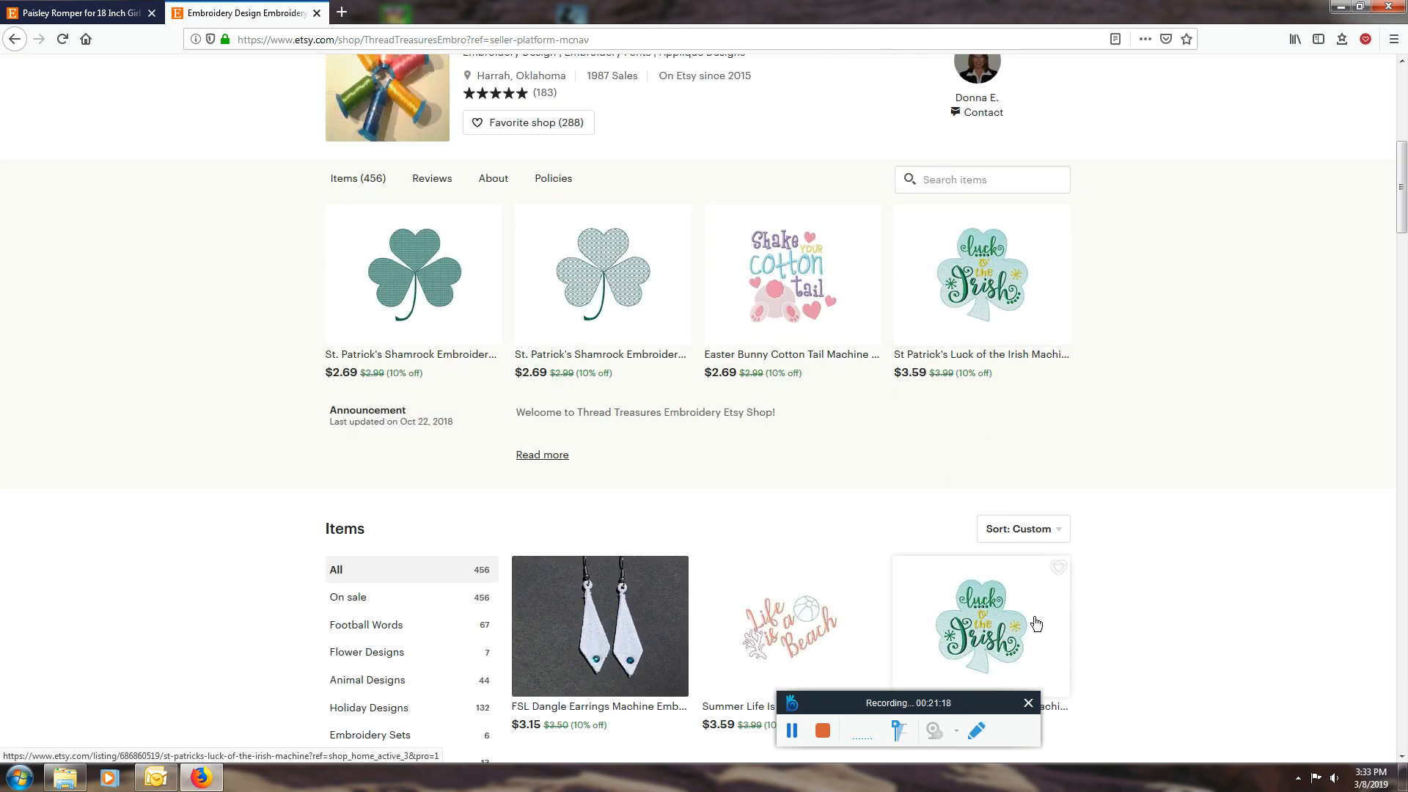
scroll(1014, 417, "up", 3)
scroll(977, 519, "down", 5)
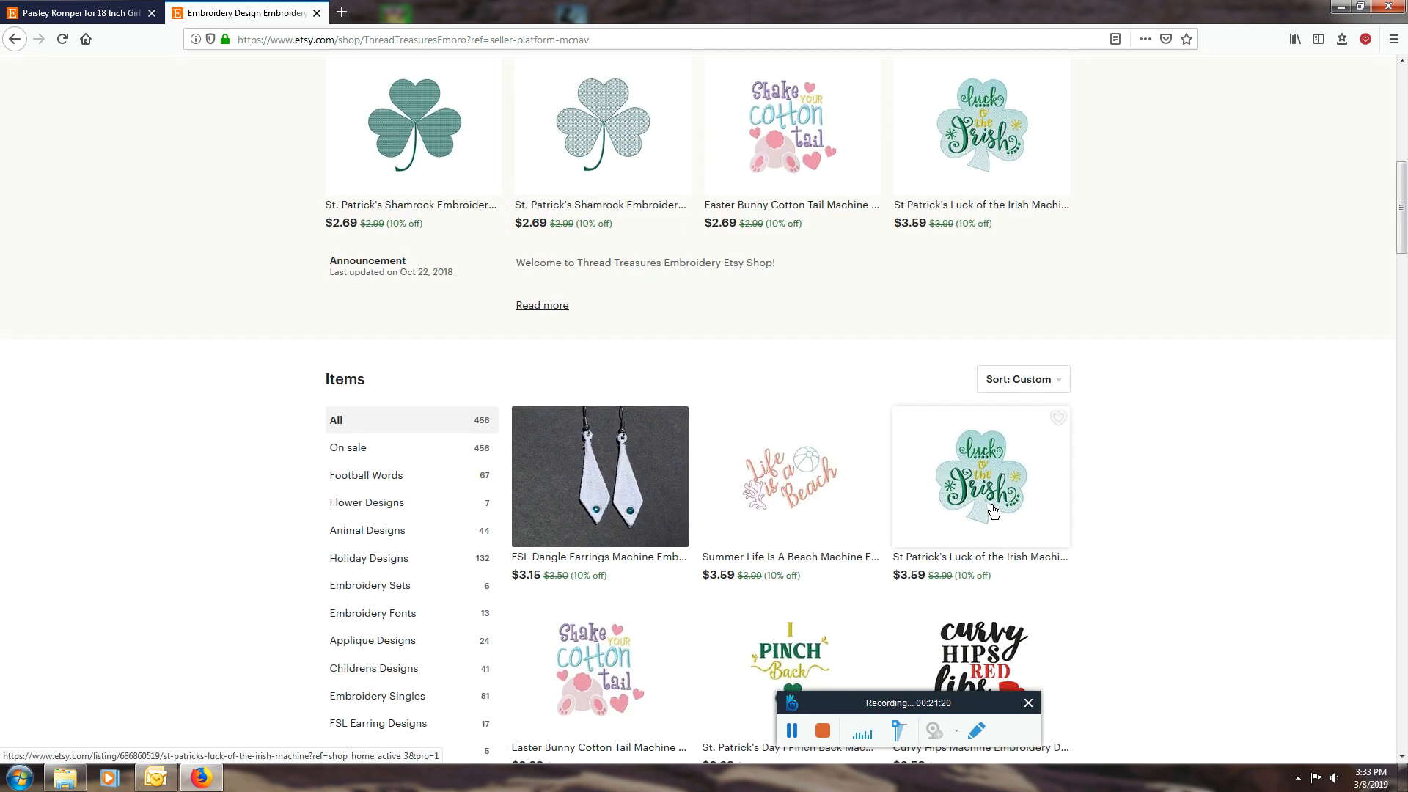
left_click(993, 465)
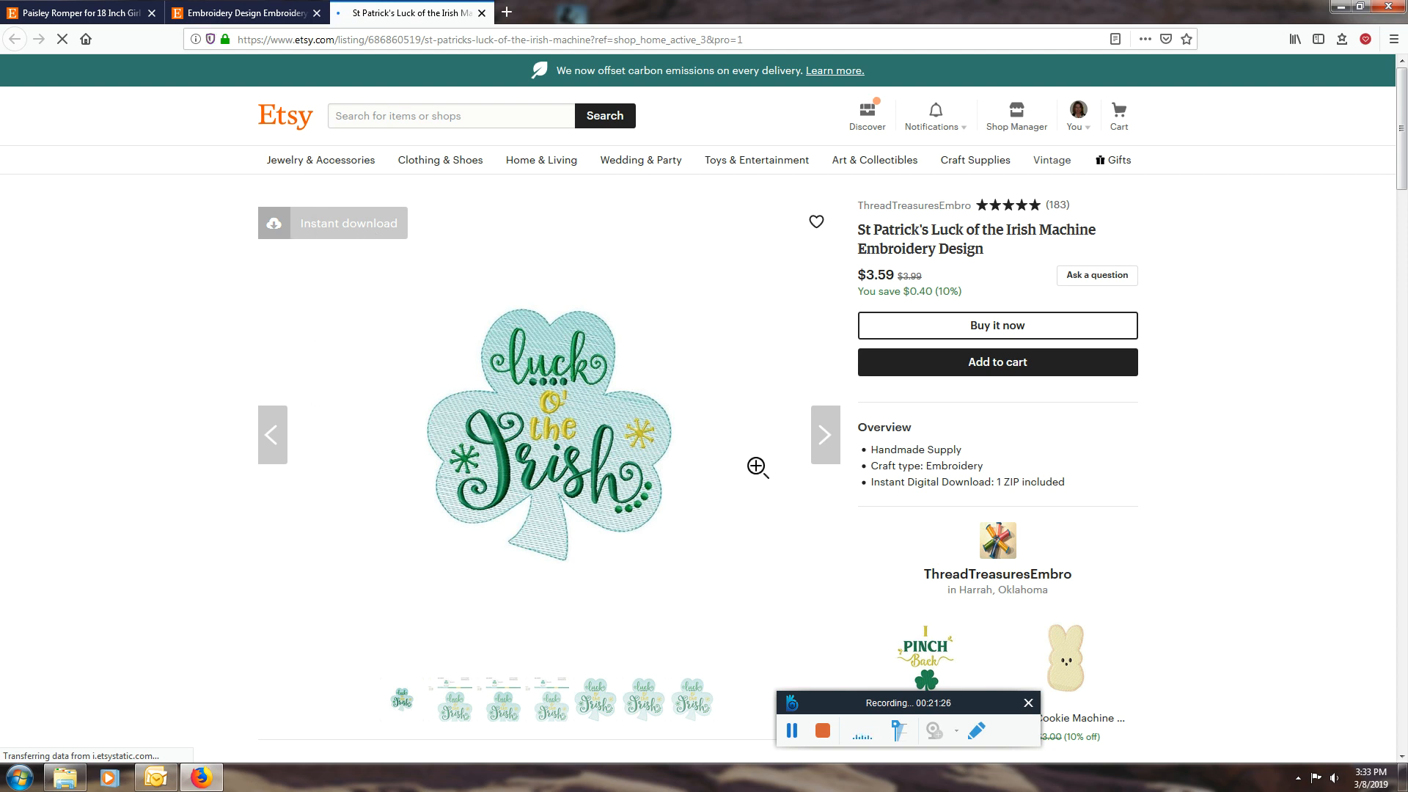
left_click(441, 709)
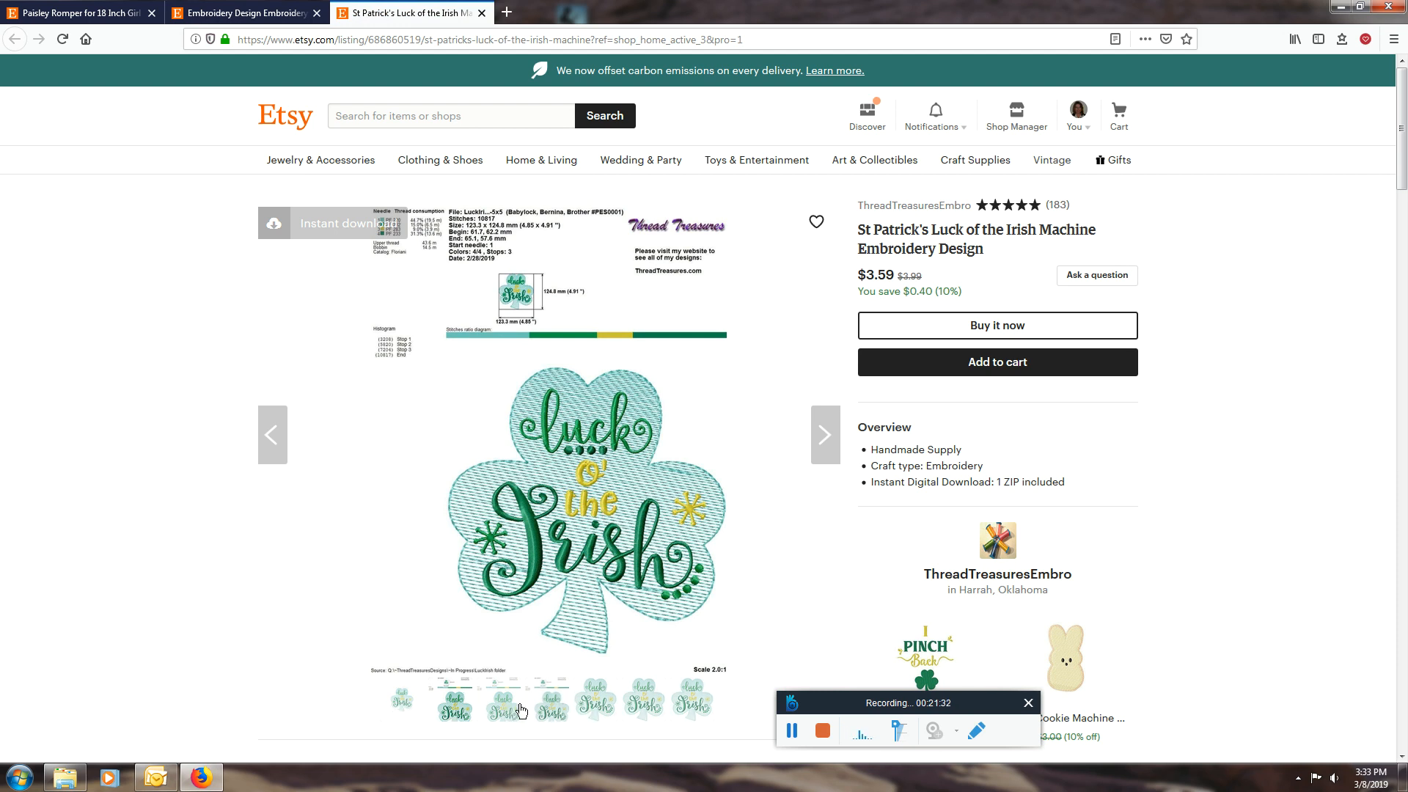
left_click(402, 701)
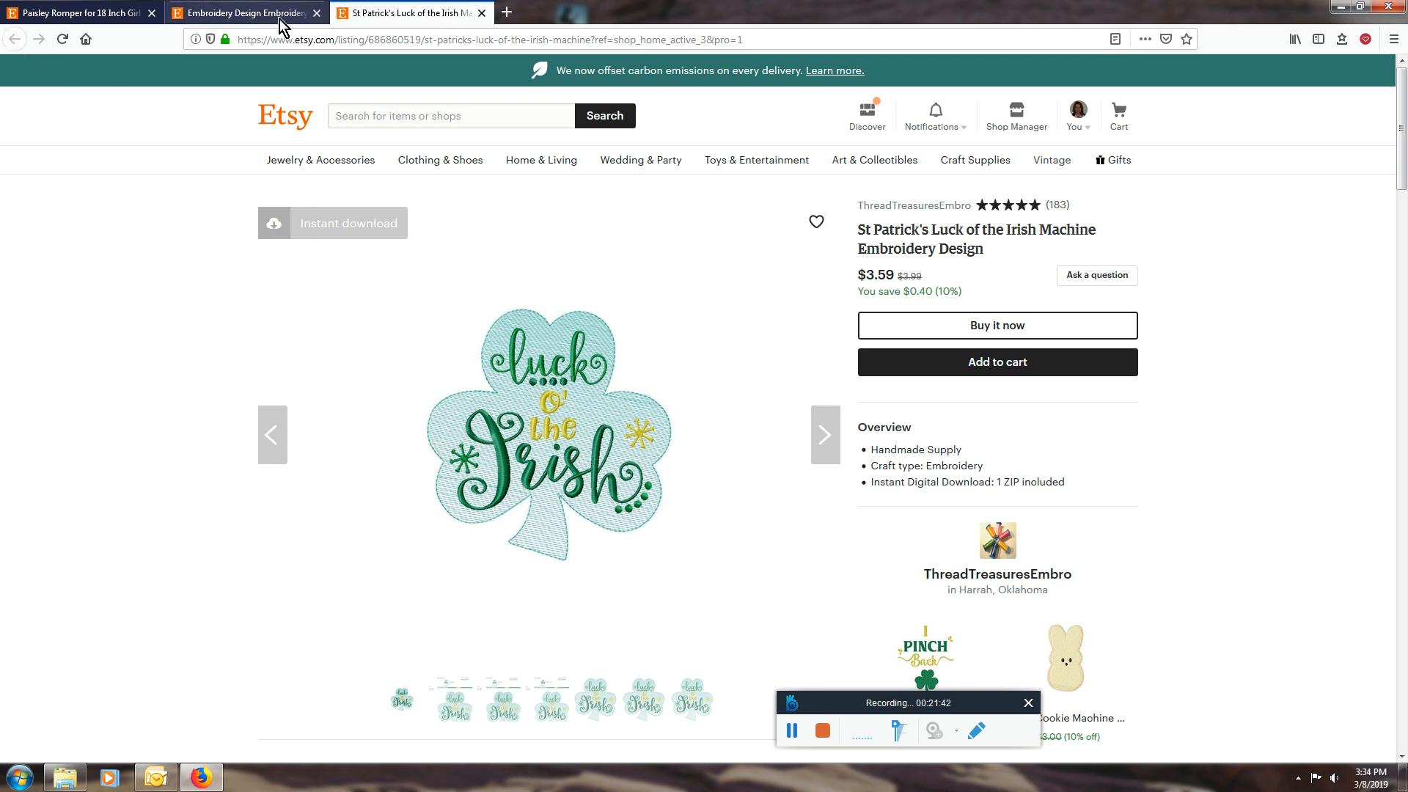
Compare the paisley romper listing form's photo and shipping sections with the St Patrick's instant-download design page.
left_click(260, 13)
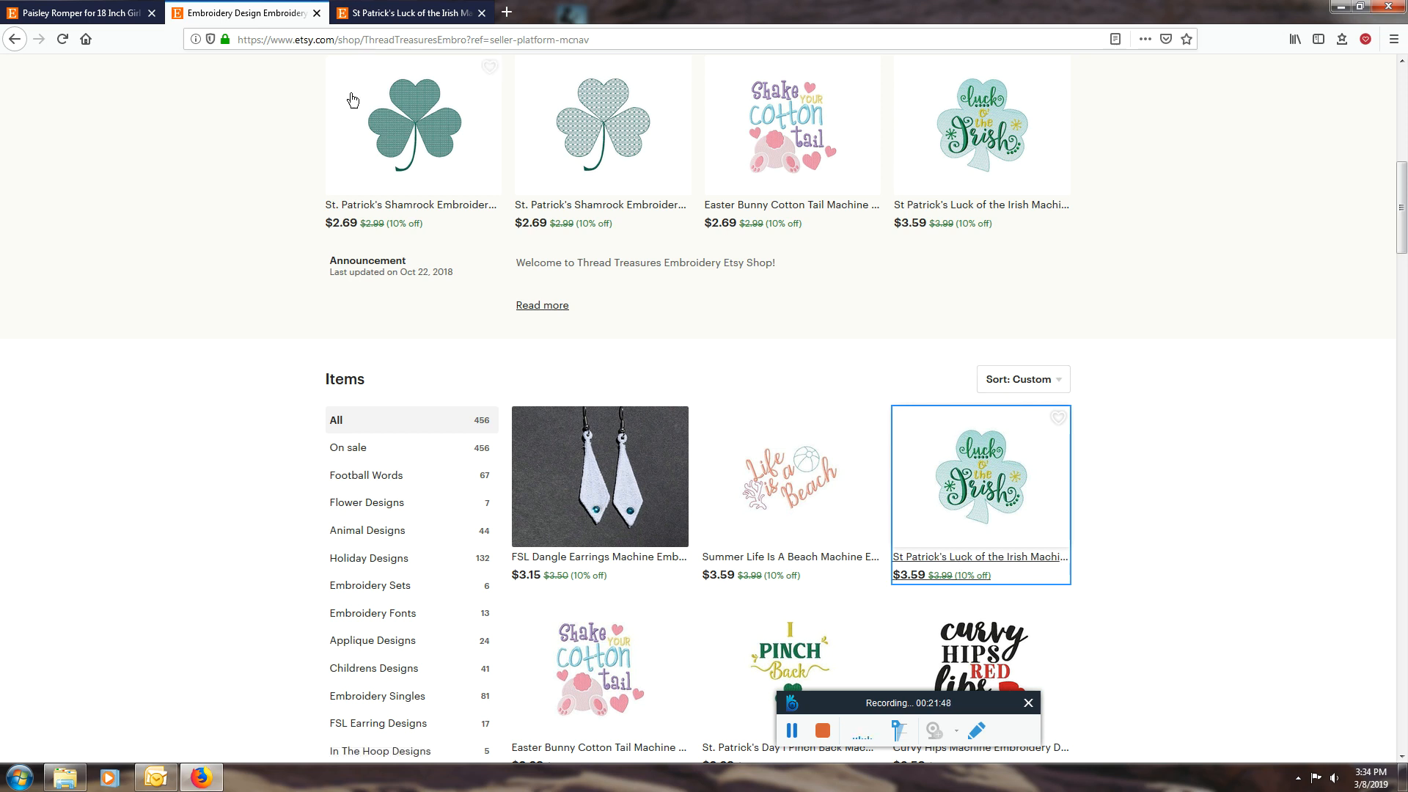
left_click(133, 24)
scroll(982, 363, "up", 15)
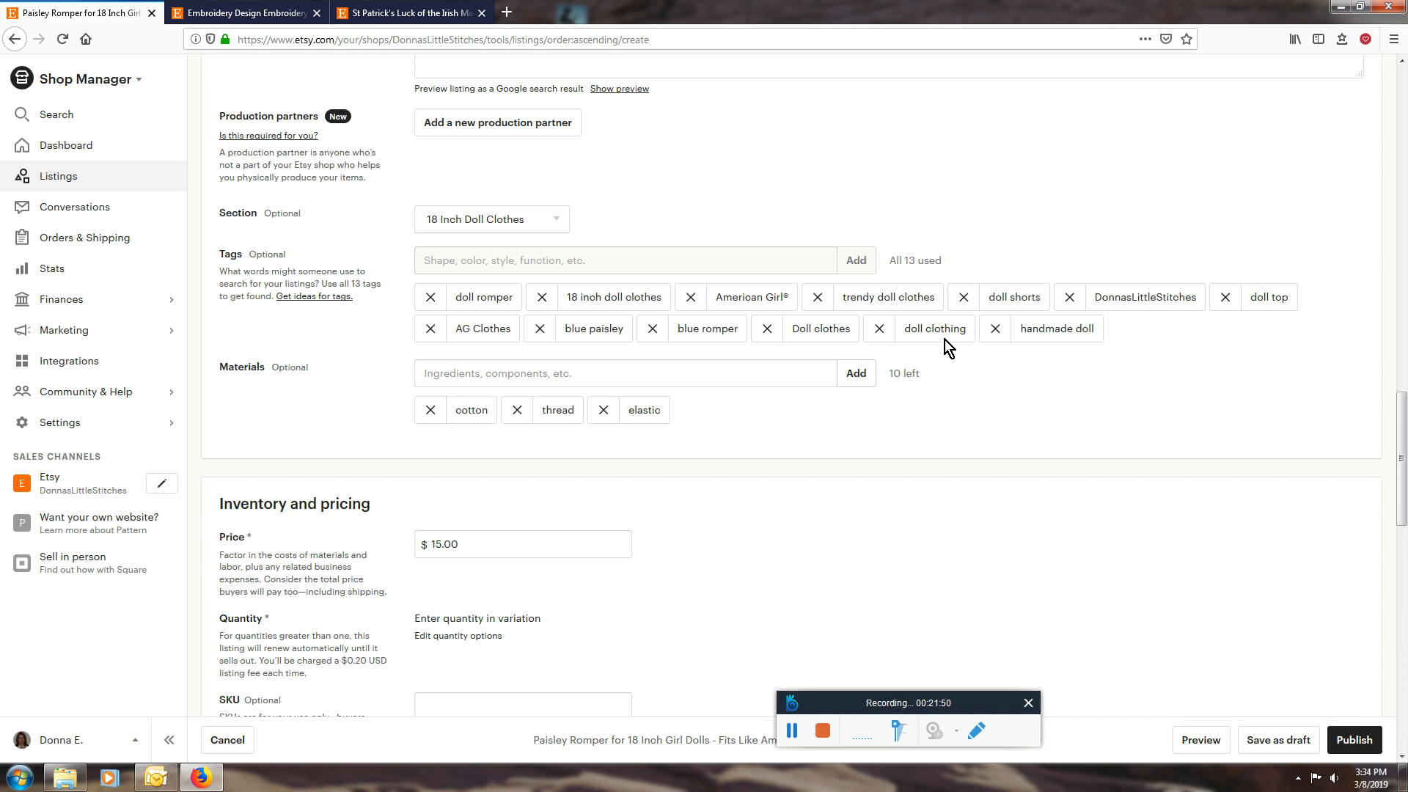
scroll(919, 333, "up", 10)
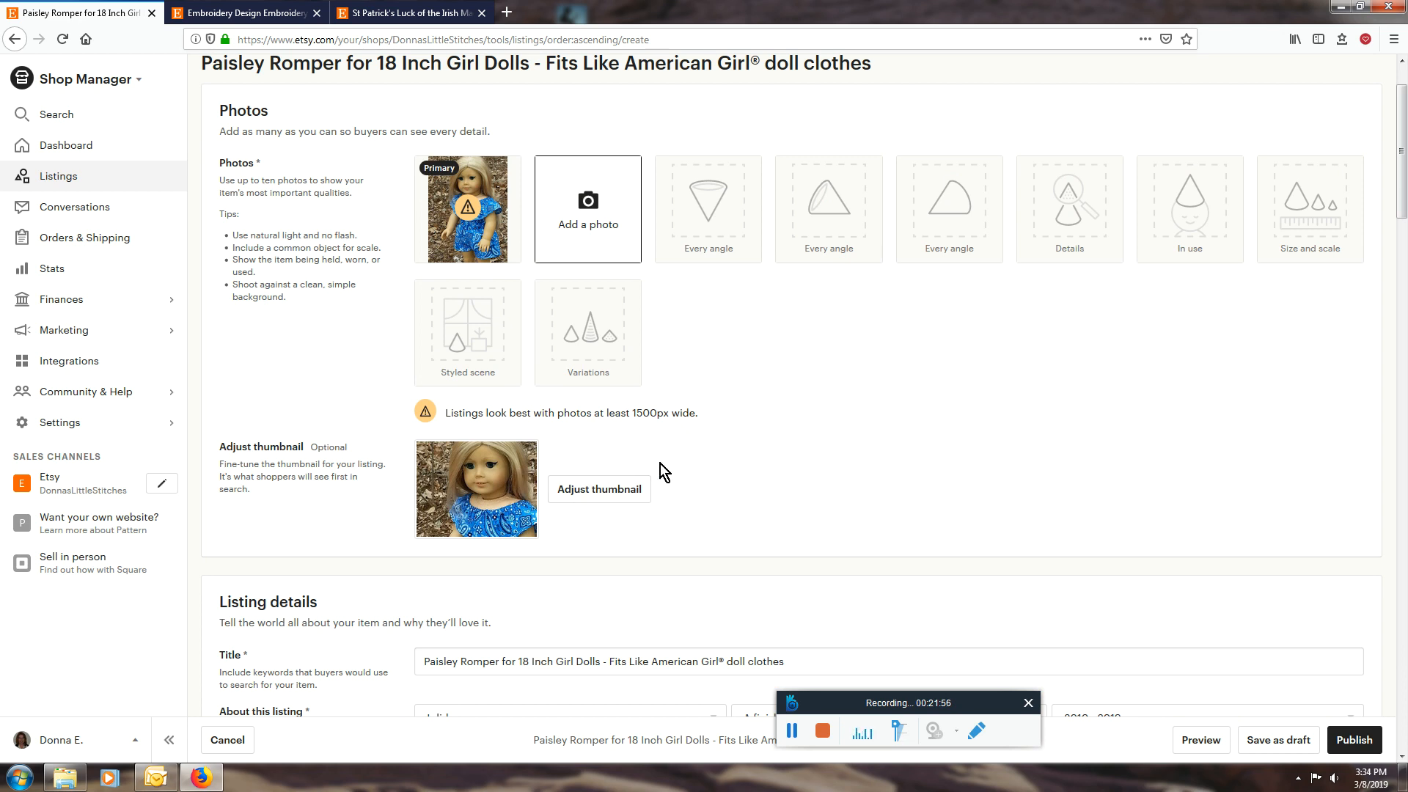
left_click(420, 13)
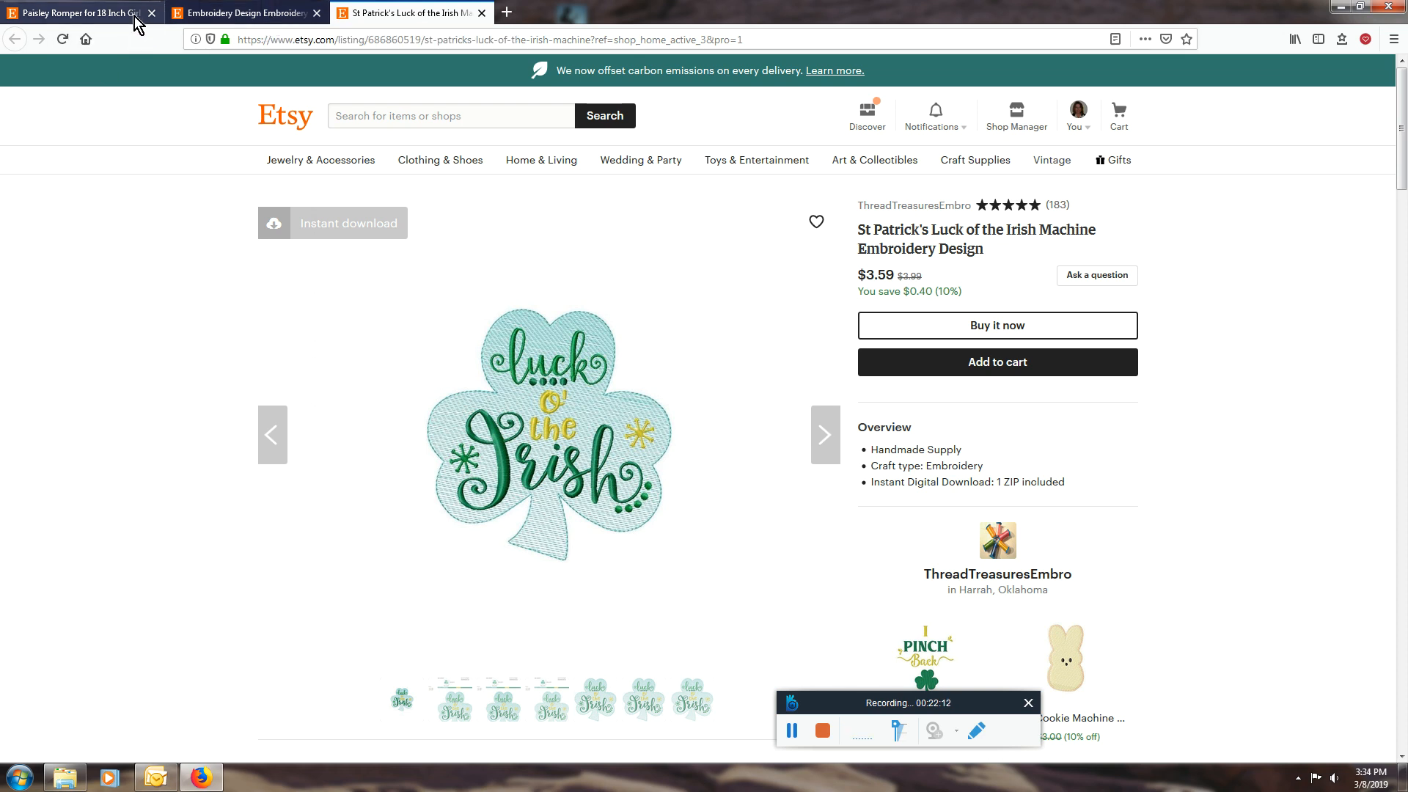
left_click(96, 20)
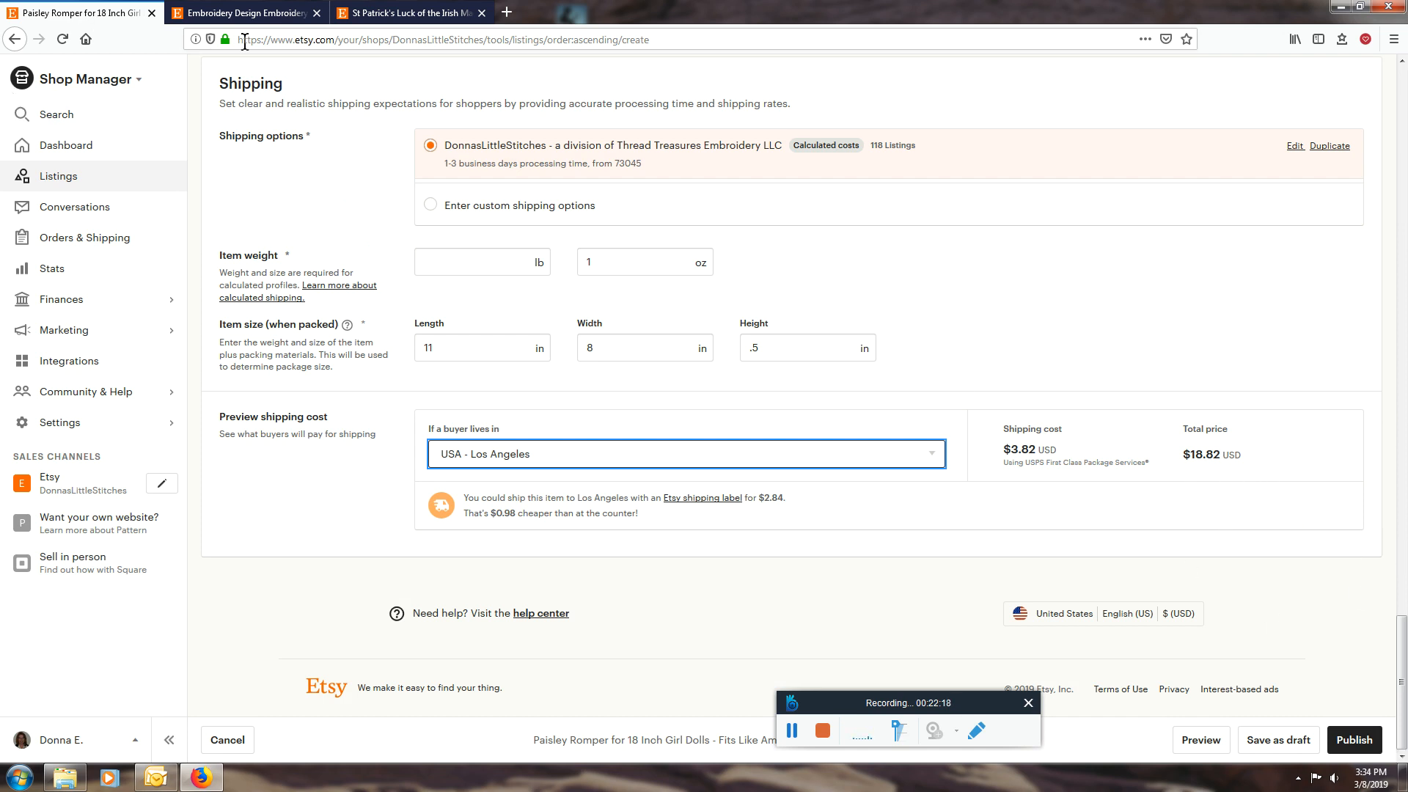
left_click(421, 15)
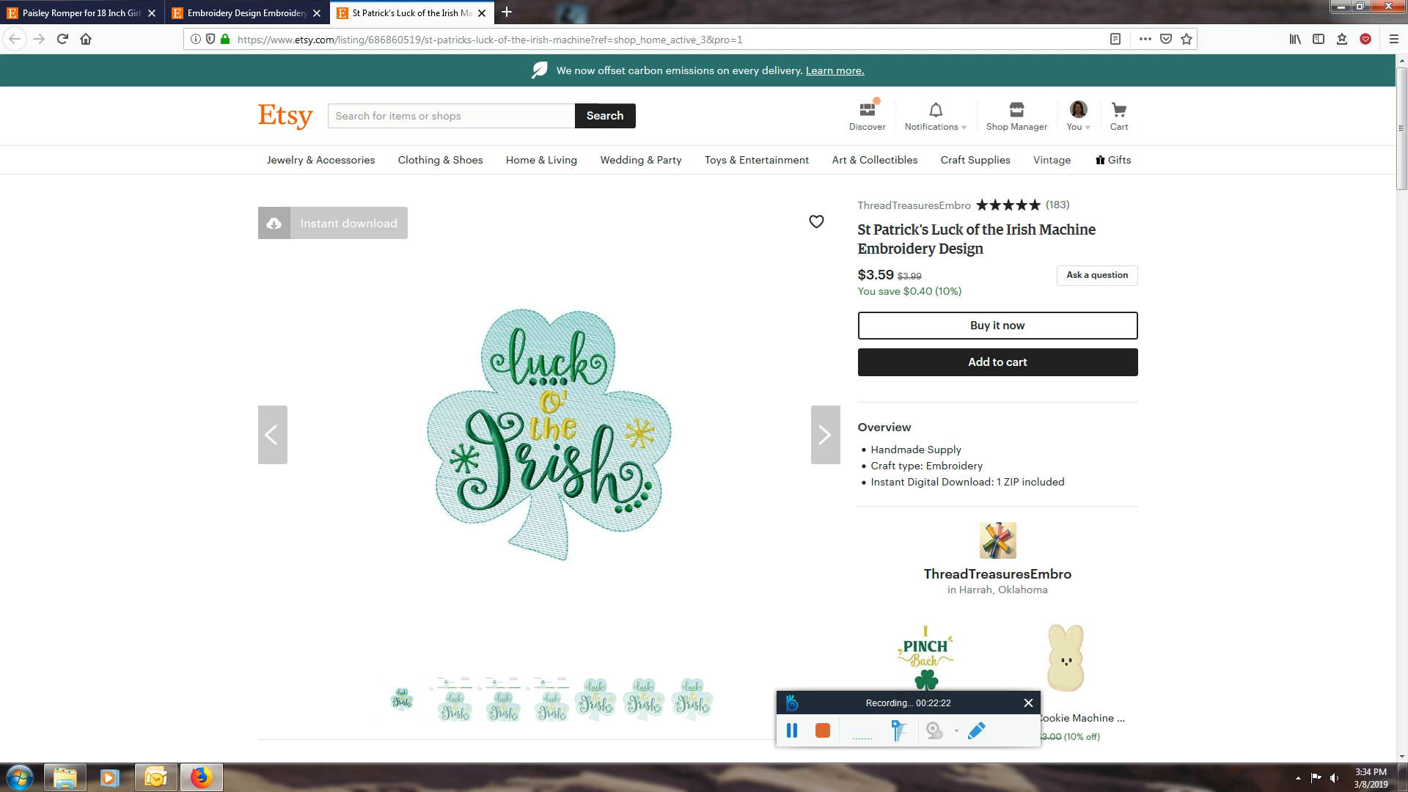
Browse the embroidery designs on the ThreadTreasuresEmbro shop page and open the shop's full item list.
left_click(248, 13)
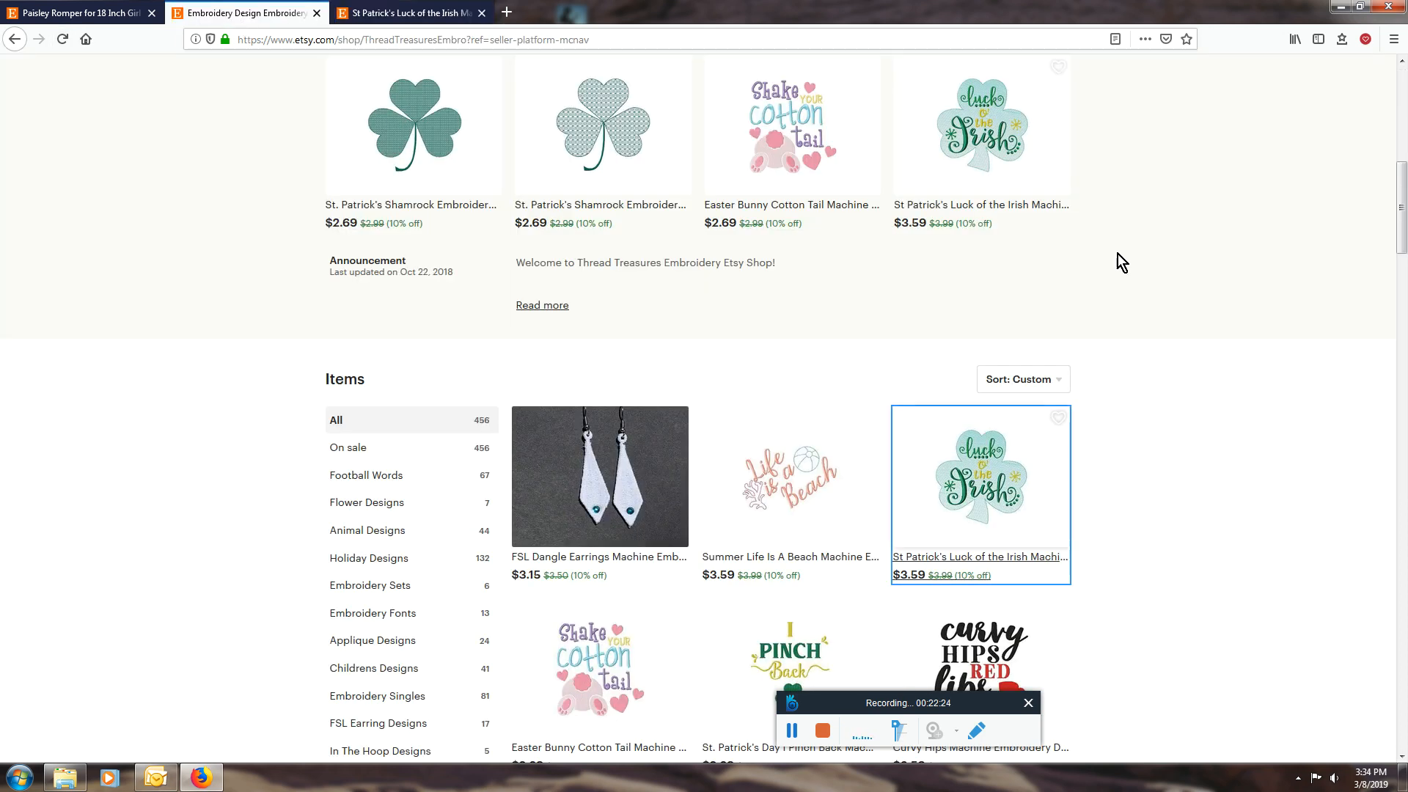
scroll(1129, 271, "down", 6)
scroll(1085, 283, "up", 2)
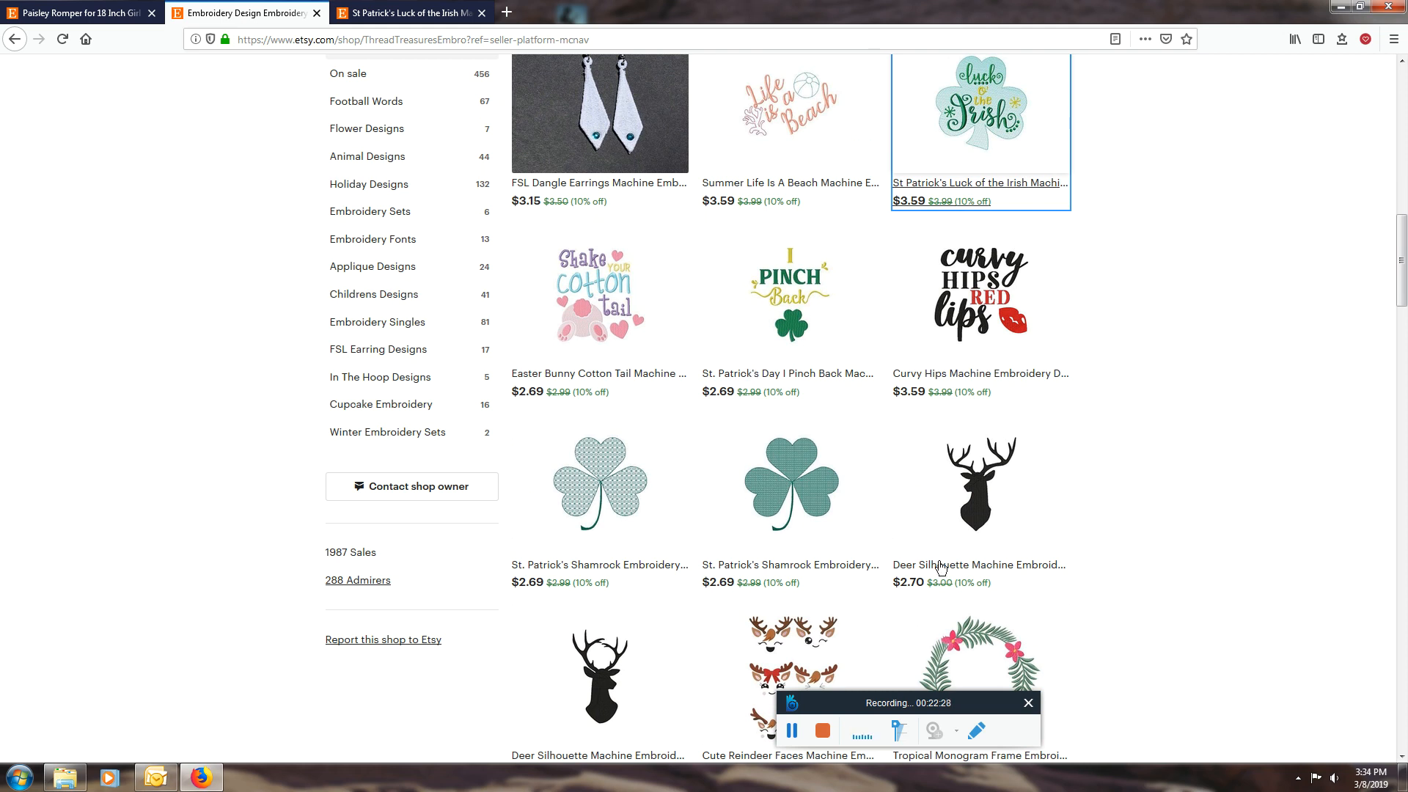
scroll(1132, 422, "down", 5)
scroll(1123, 411, "down", 6)
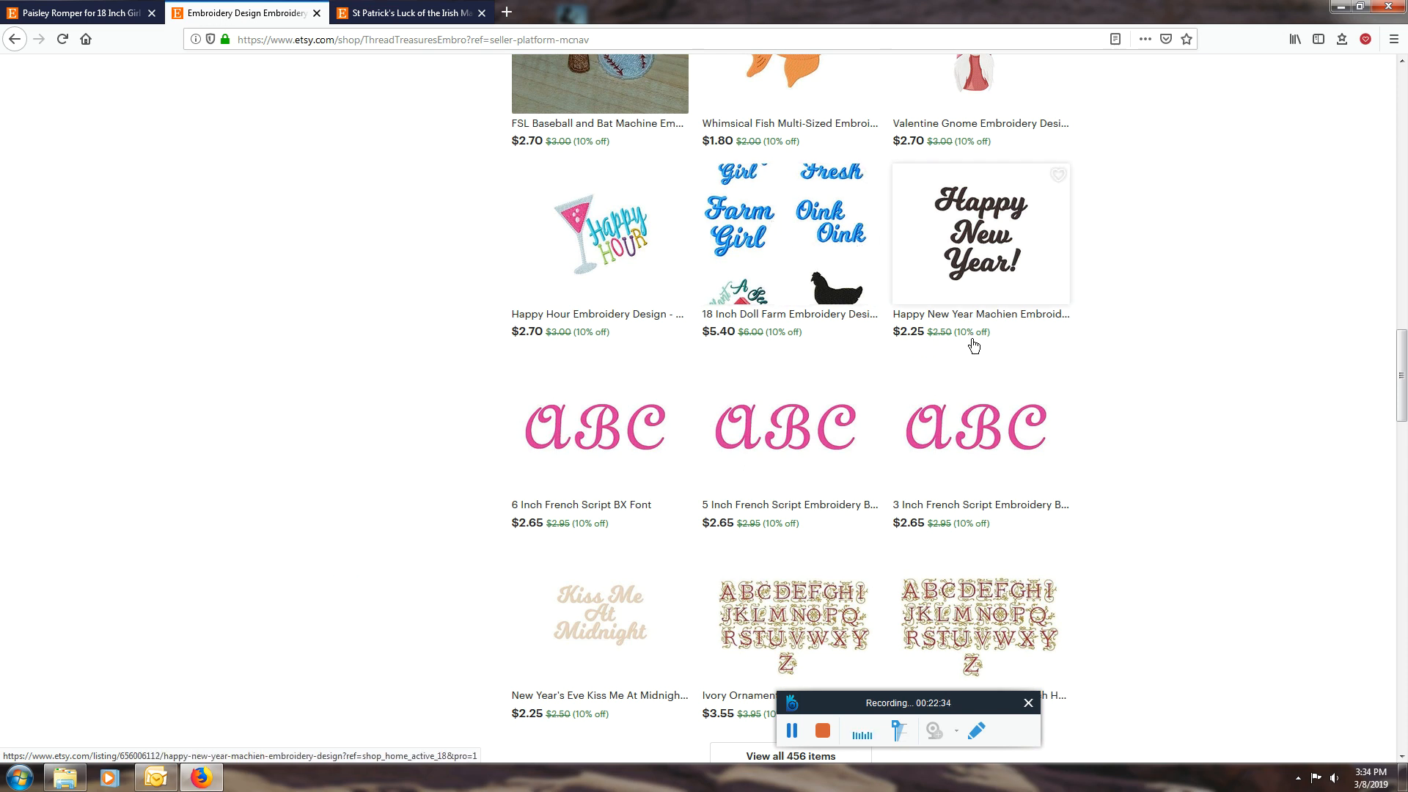
scroll(975, 341, "down", 6)
scroll(974, 336, "down", 1)
left_click(824, 239)
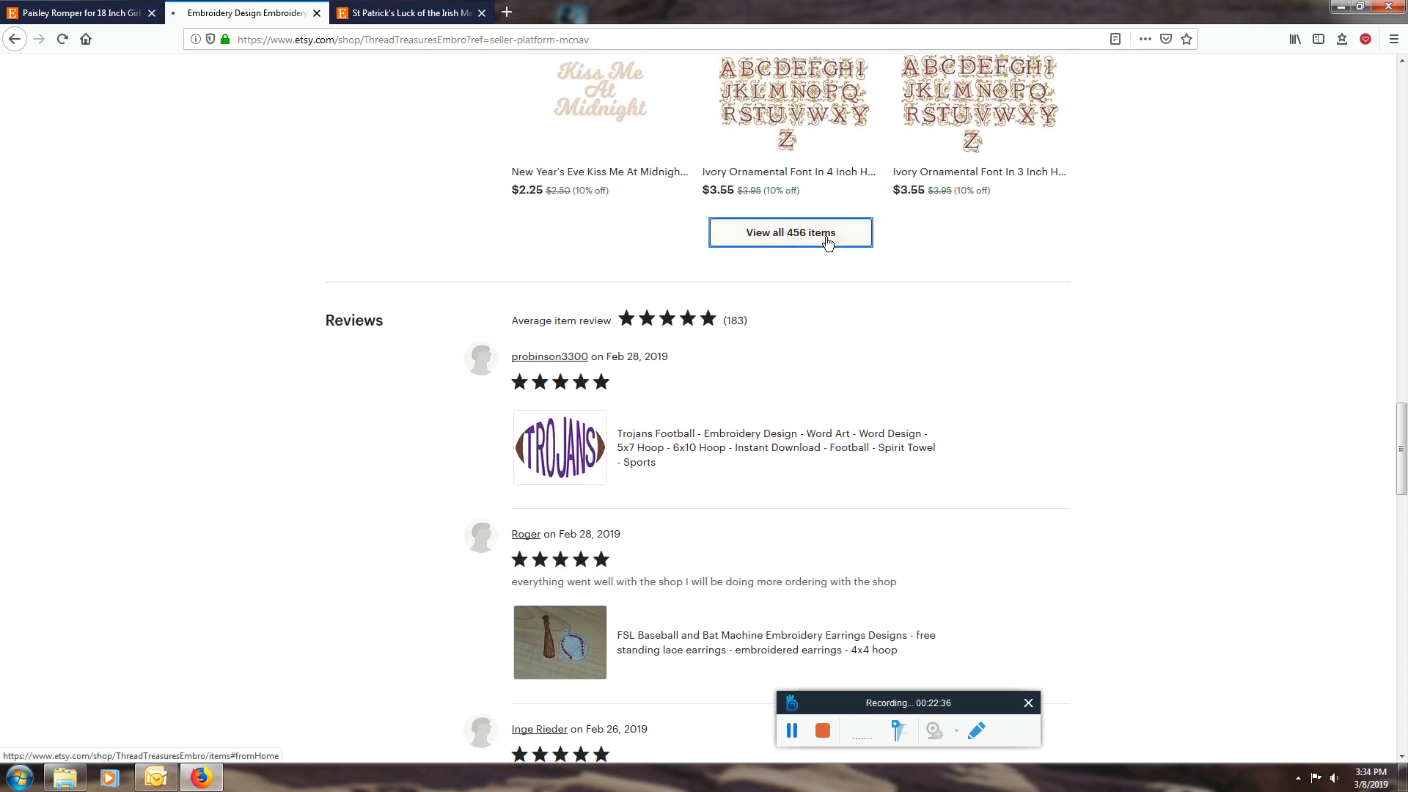
scroll(1046, 387, "down", 15)
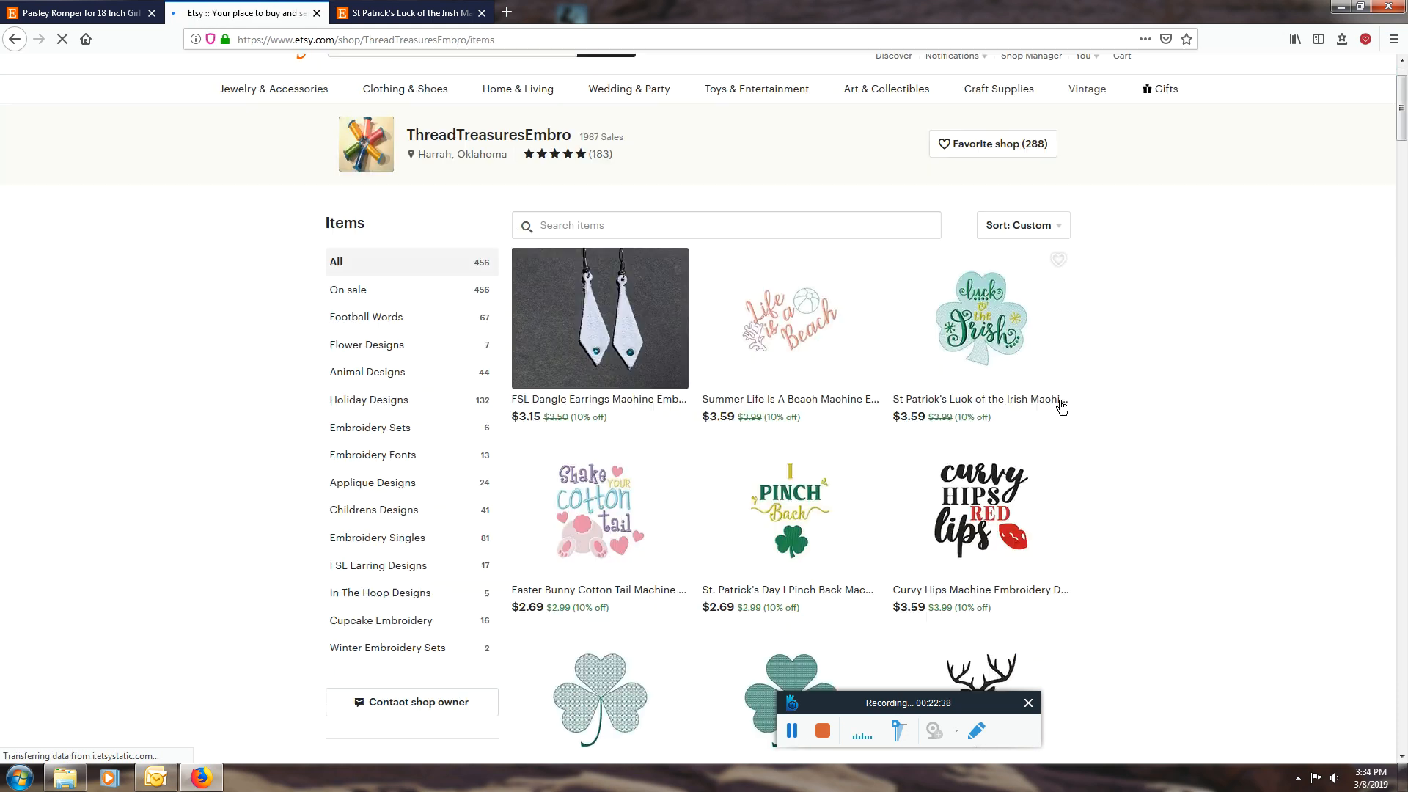
Browse the ThreadTreasuresEmbro shop's items to the end of the first page and look through page 2 for earring designs.
scroll(1047, 387, "down", 20)
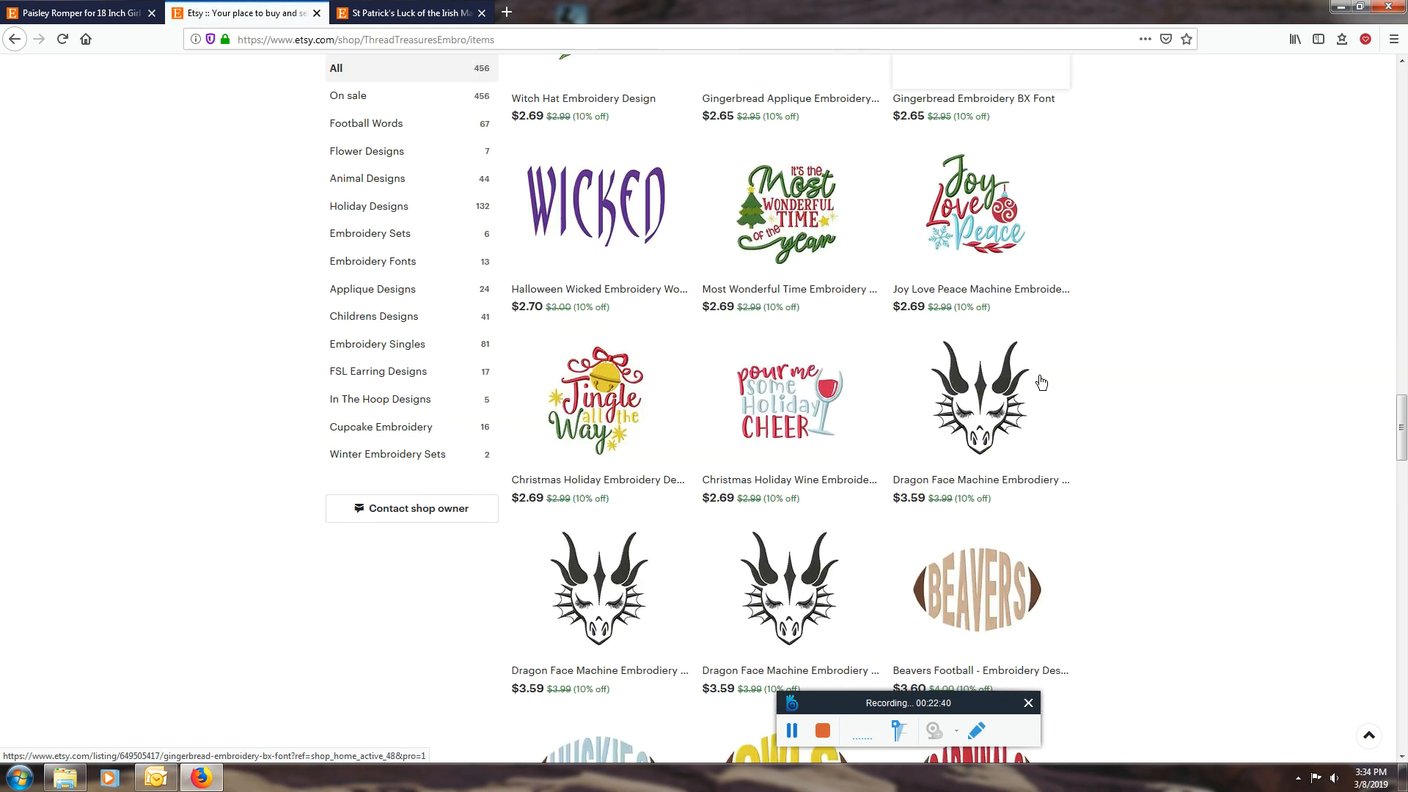
scroll(1034, 378, "down", 15)
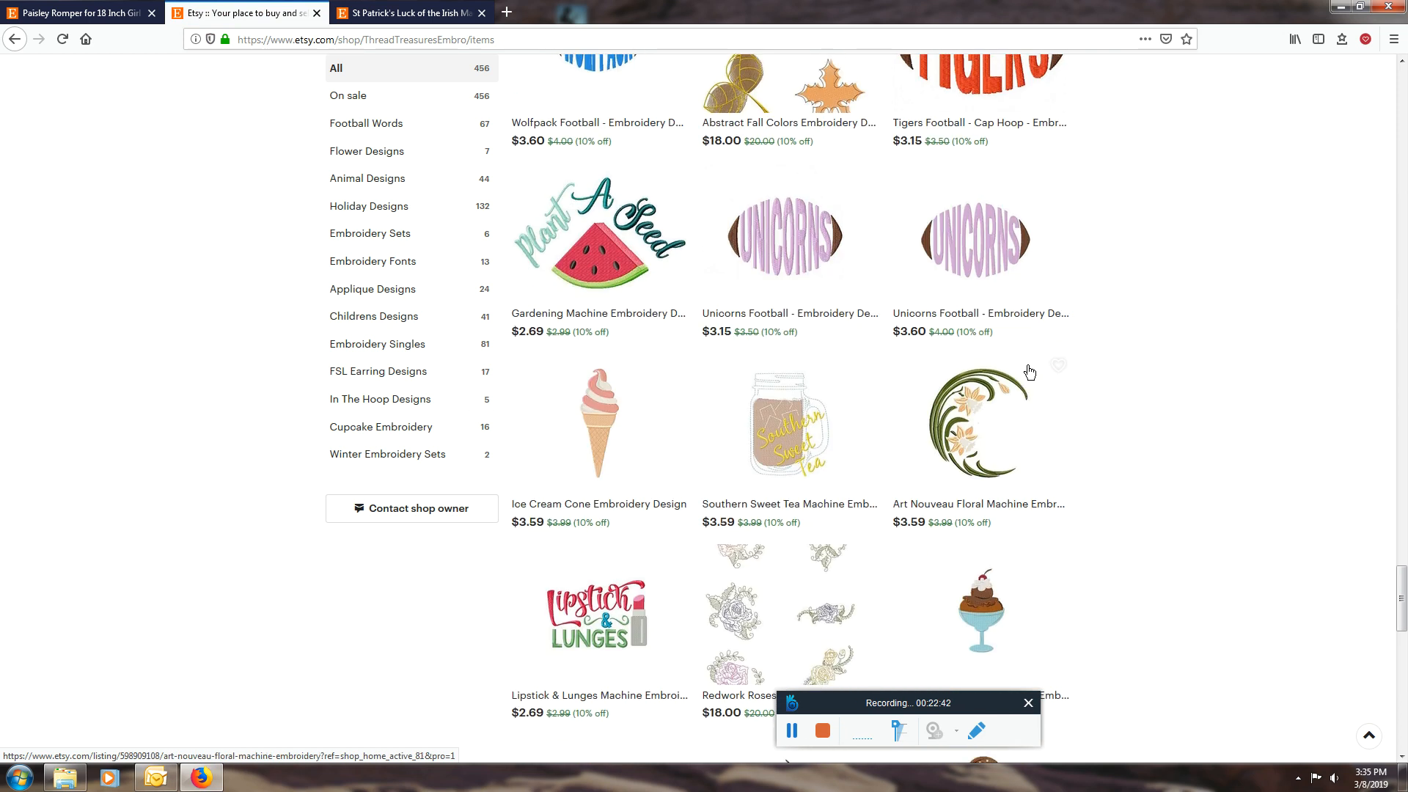
scroll(1029, 369, "down", 7)
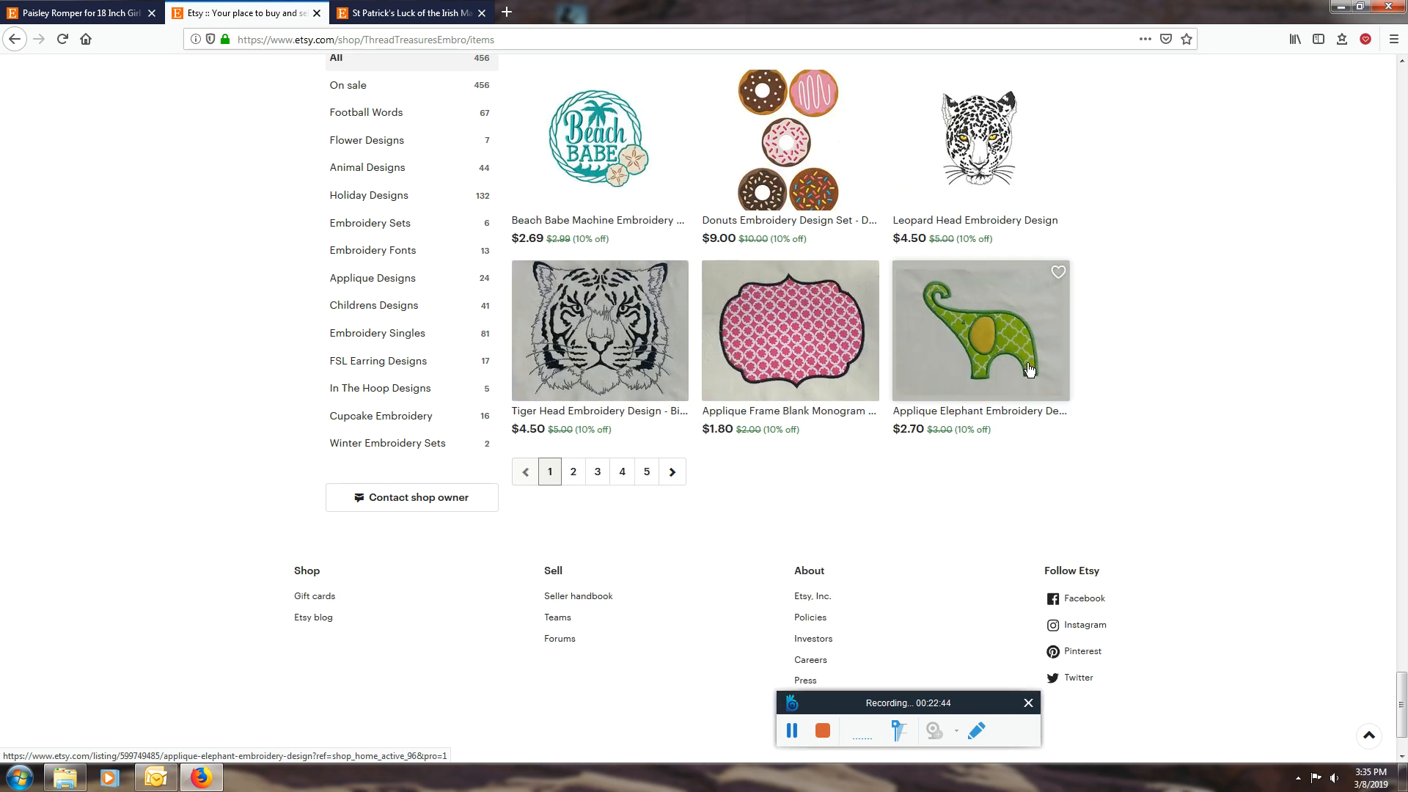
left_click(673, 472)
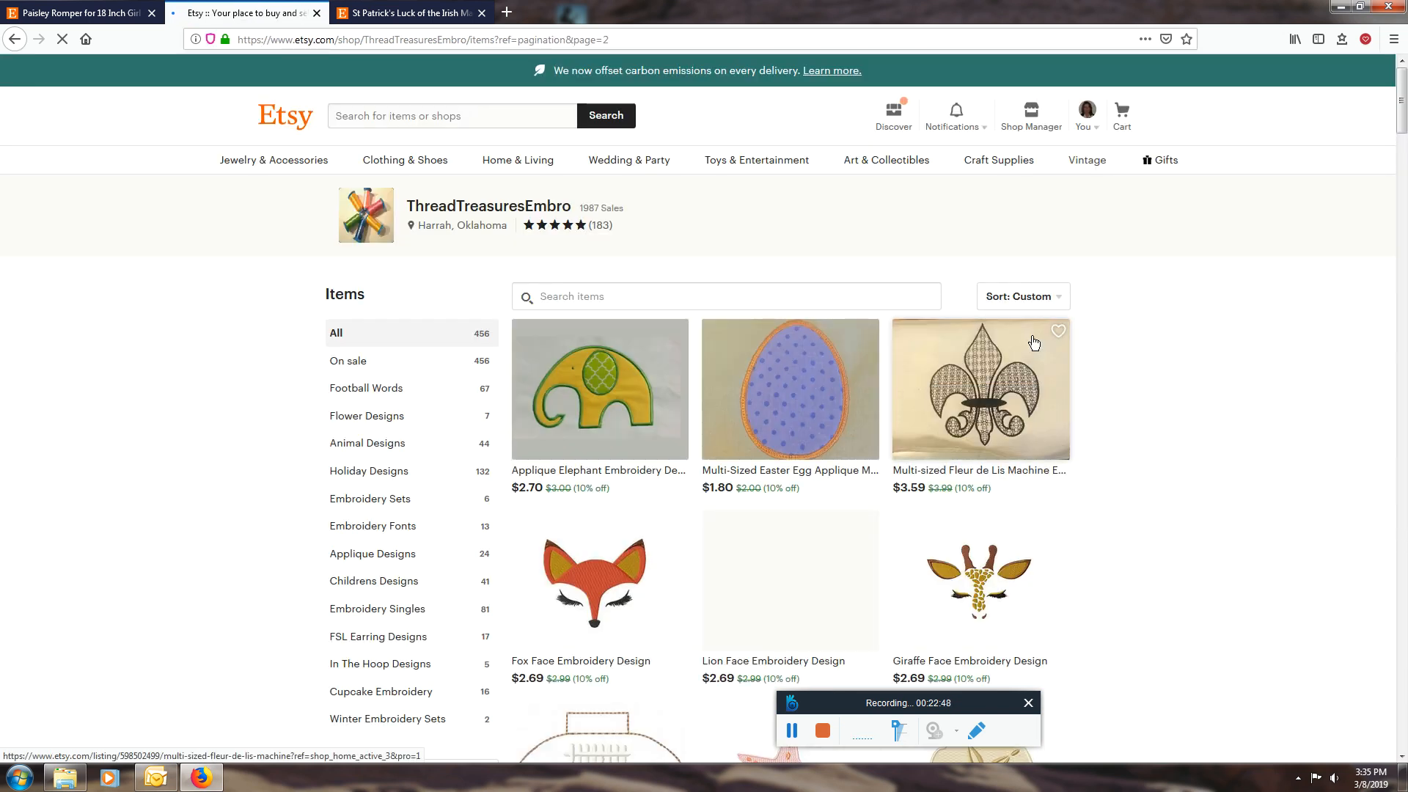
scroll(1063, 339, "down", 6)
scroll(1063, 338, "down", 7)
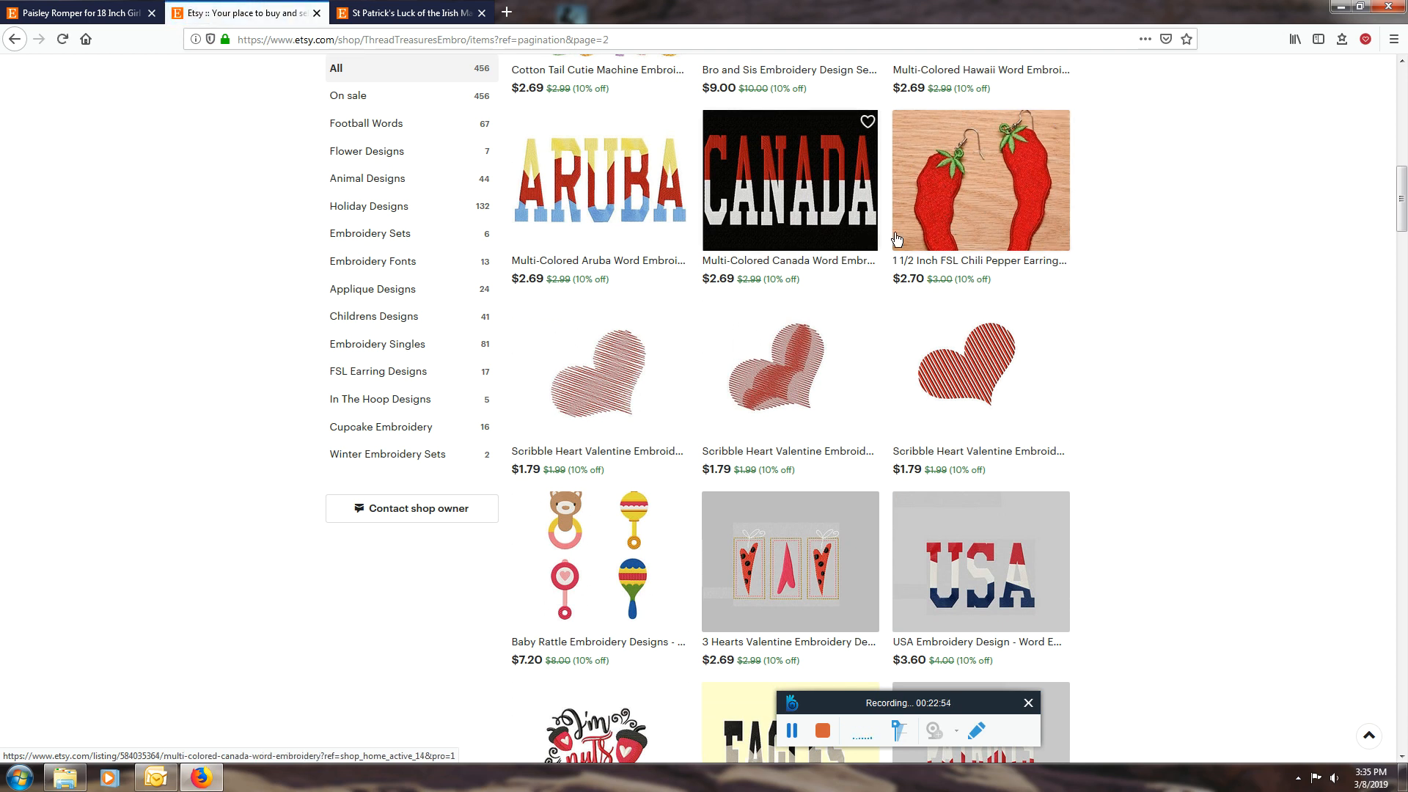
View the 1 1/2 Inch FSL Chili Pepper Earrings listing and close both it and the ThreadTreasuresEmbro shop page.
left_click(1026, 223)
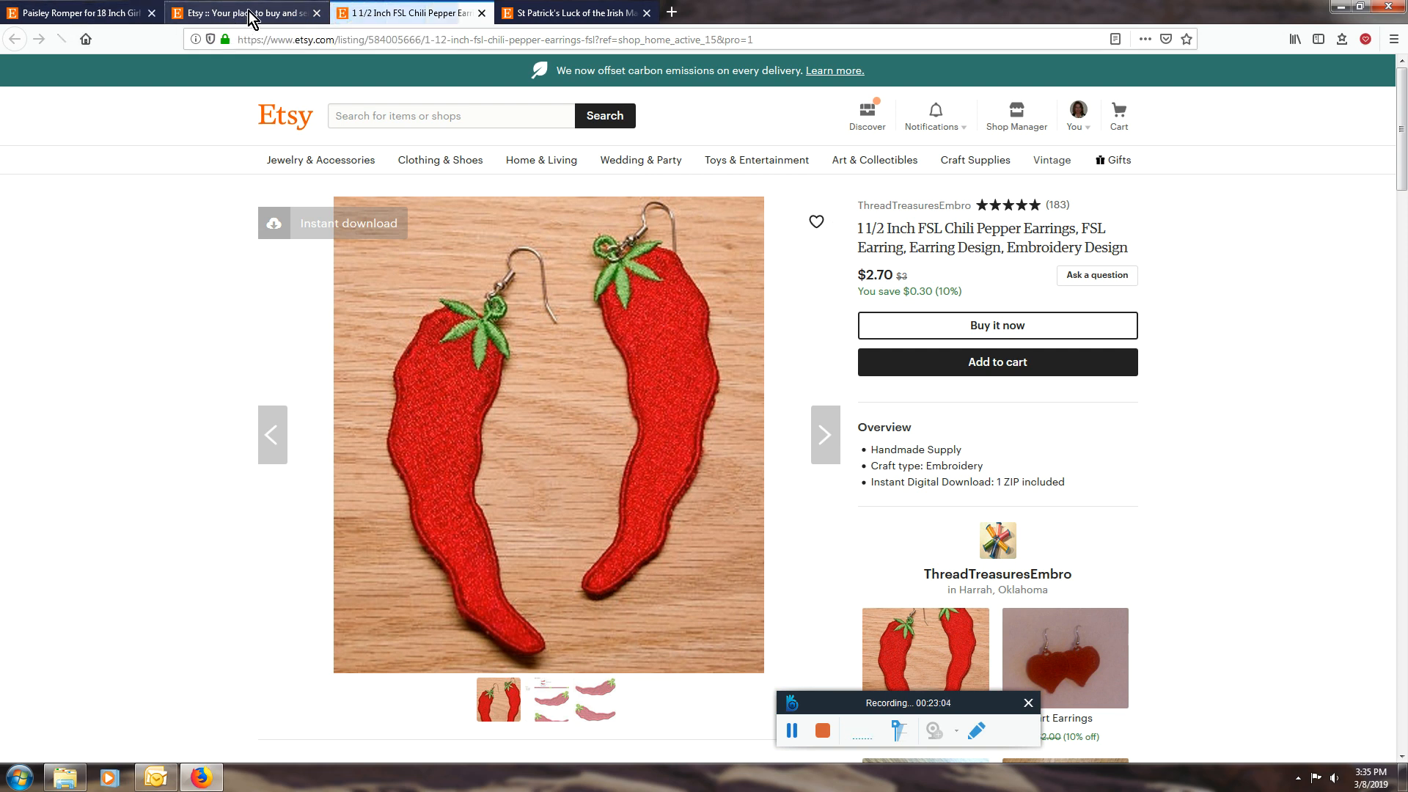
left_click(482, 13)
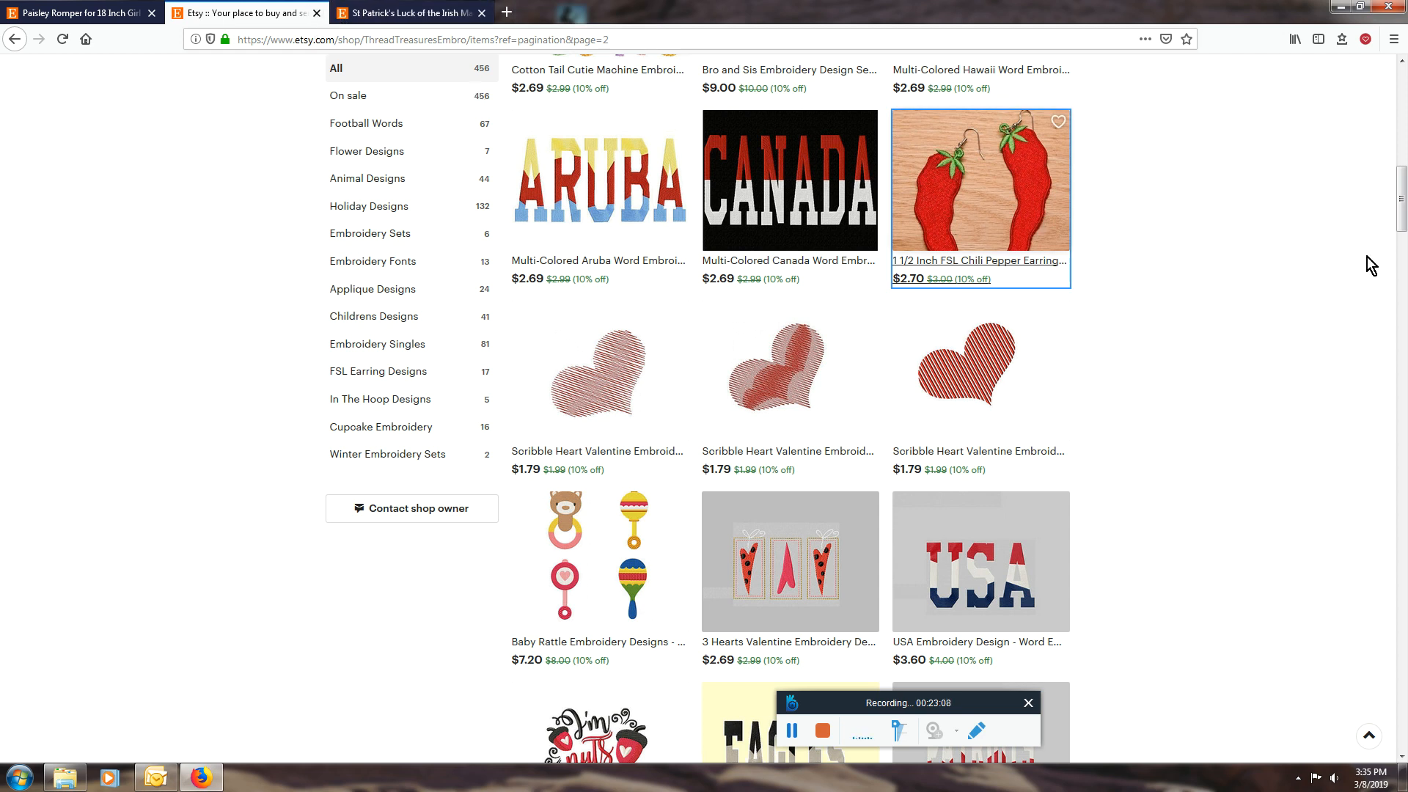
left_click(1225, 337)
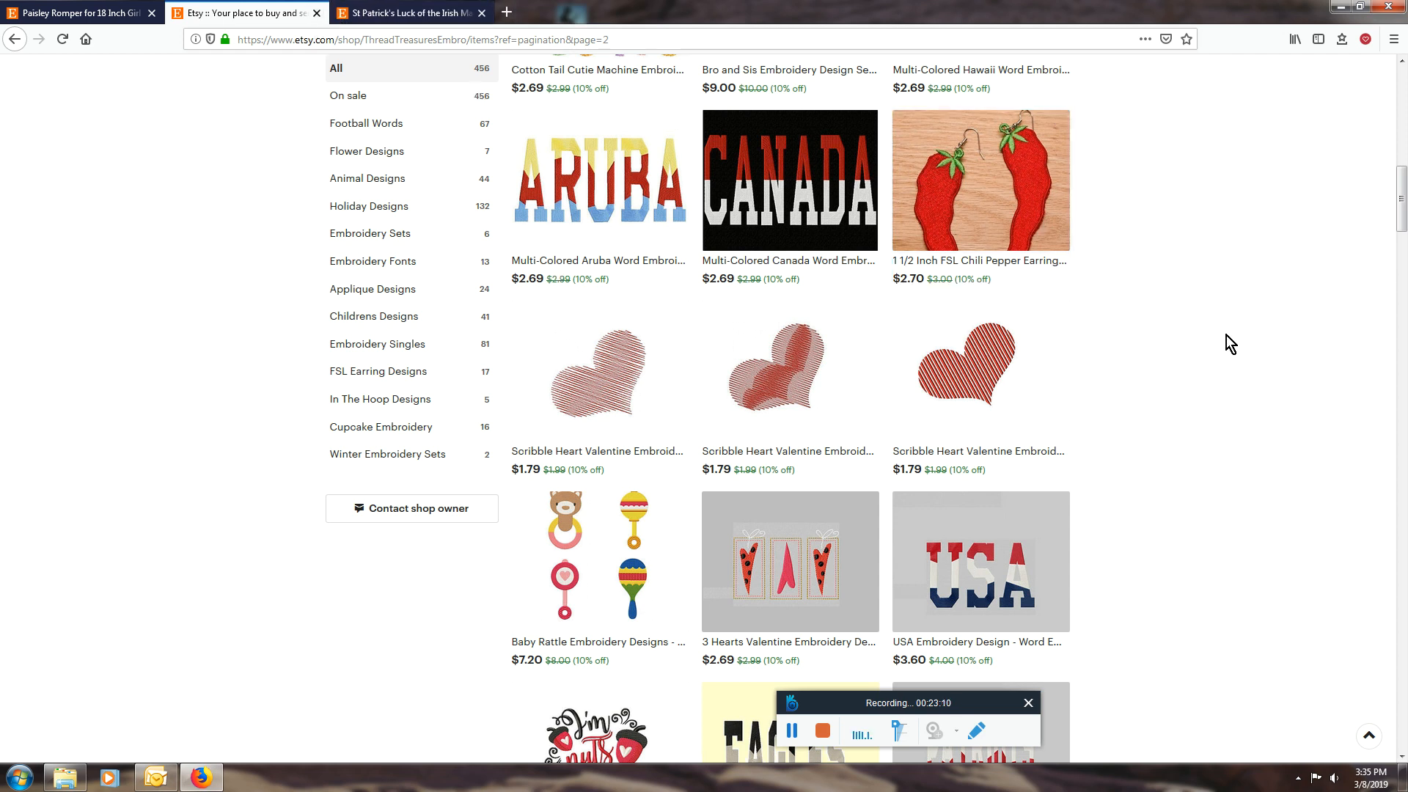
left_click(317, 13)
Compare the romper listing form's type, description and tags with the St Patrick's Luck of the Irish page, down to its related tags.
left_click(110, 13)
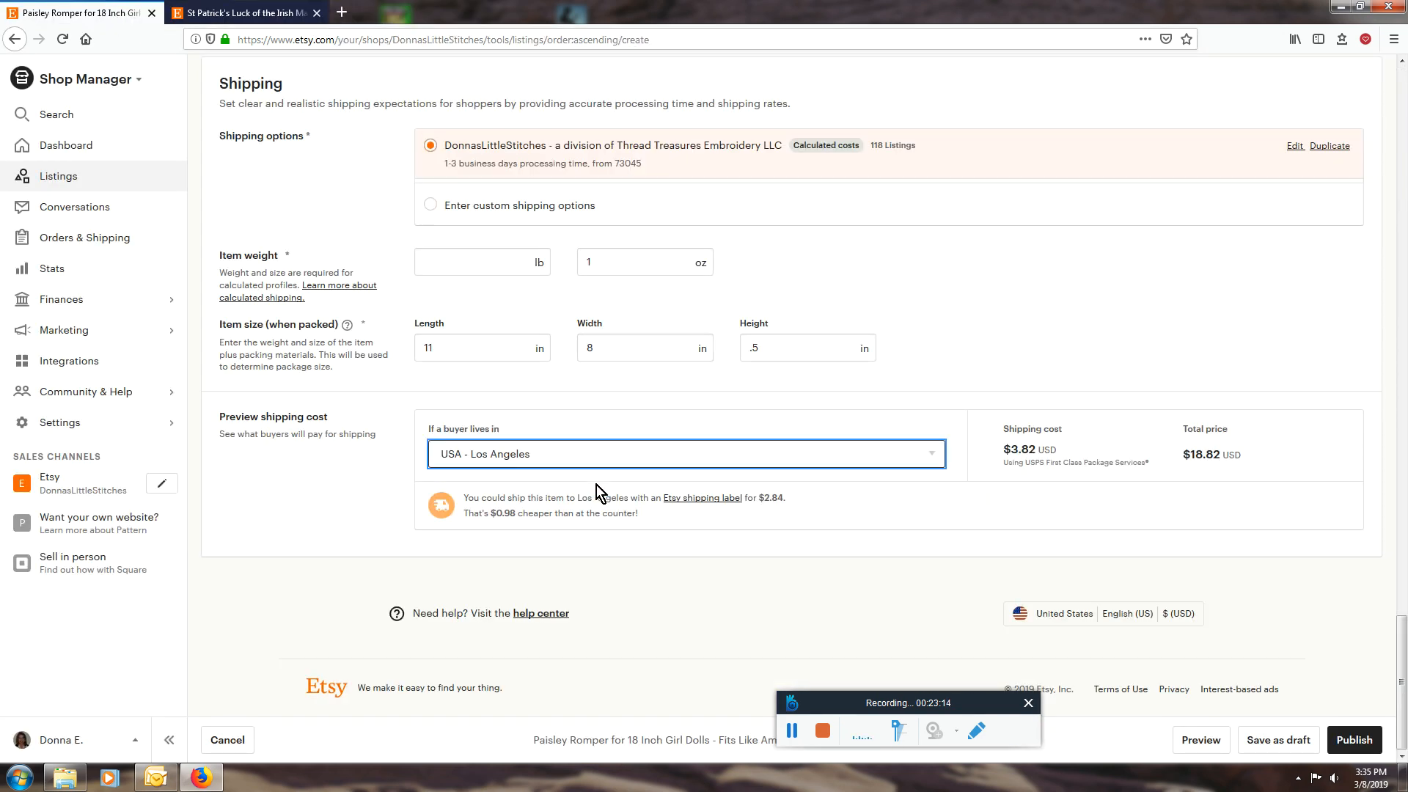
scroll(685, 314, "up", 4)
scroll(693, 318, "up", 15)
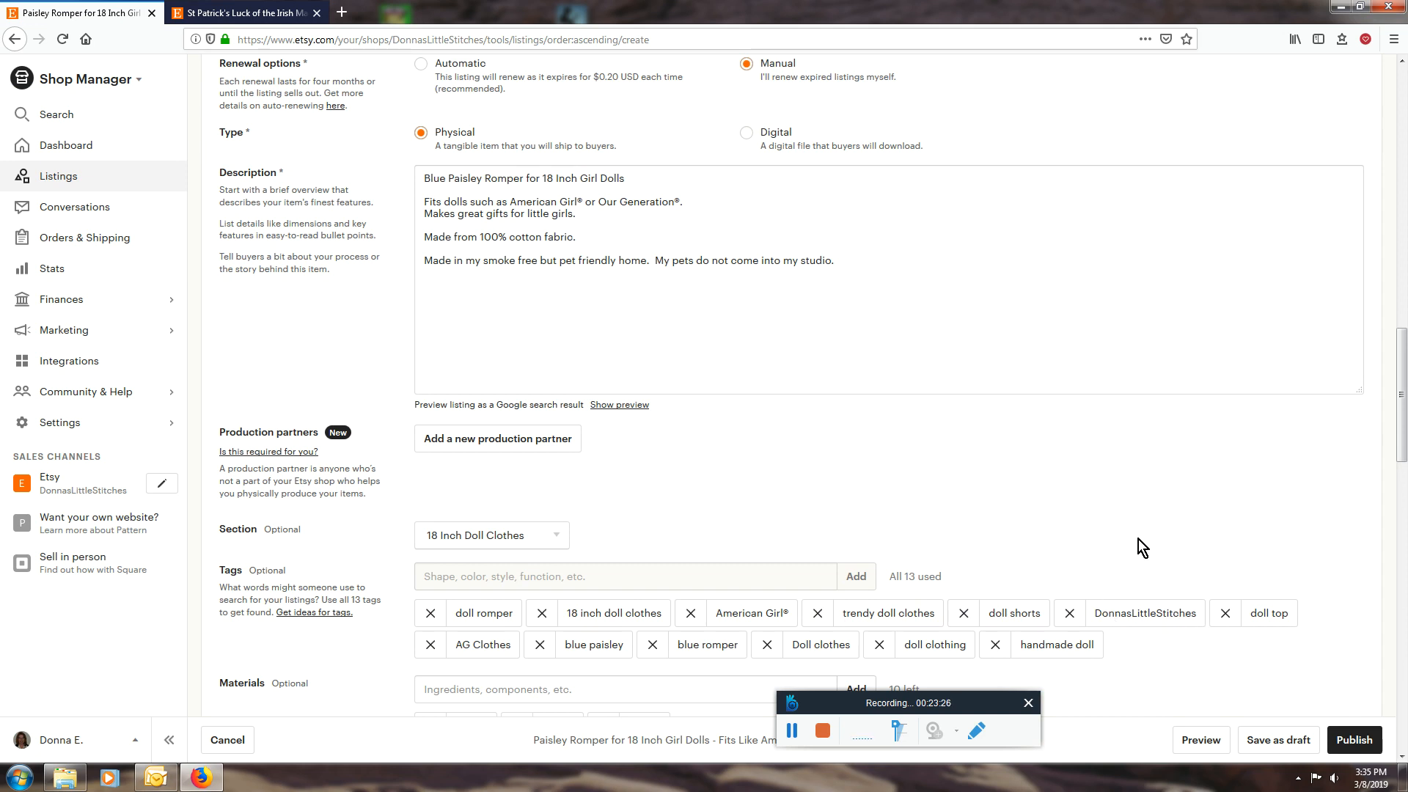
left_click(274, 30)
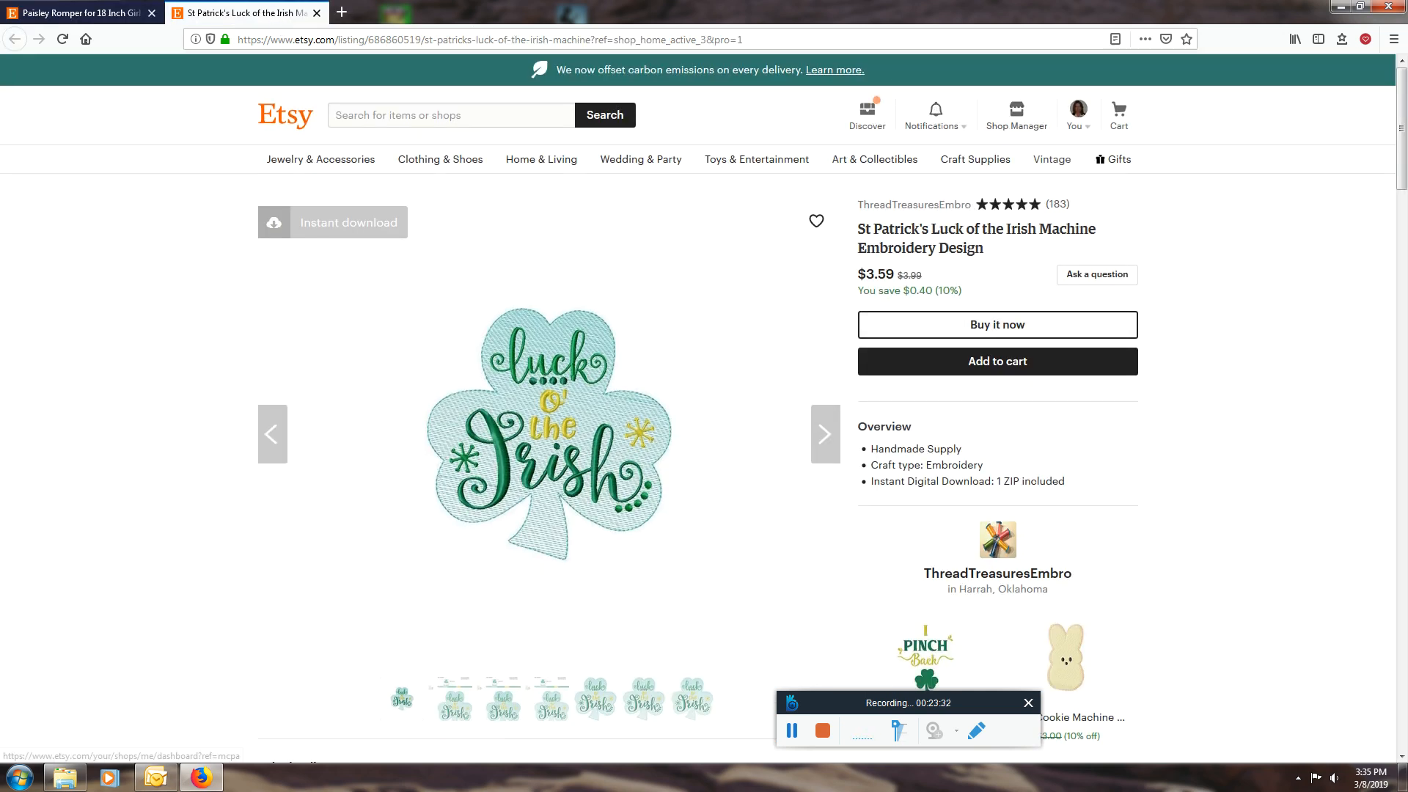
scroll(645, 315, "down", 20)
scroll(652, 374, "down", 12)
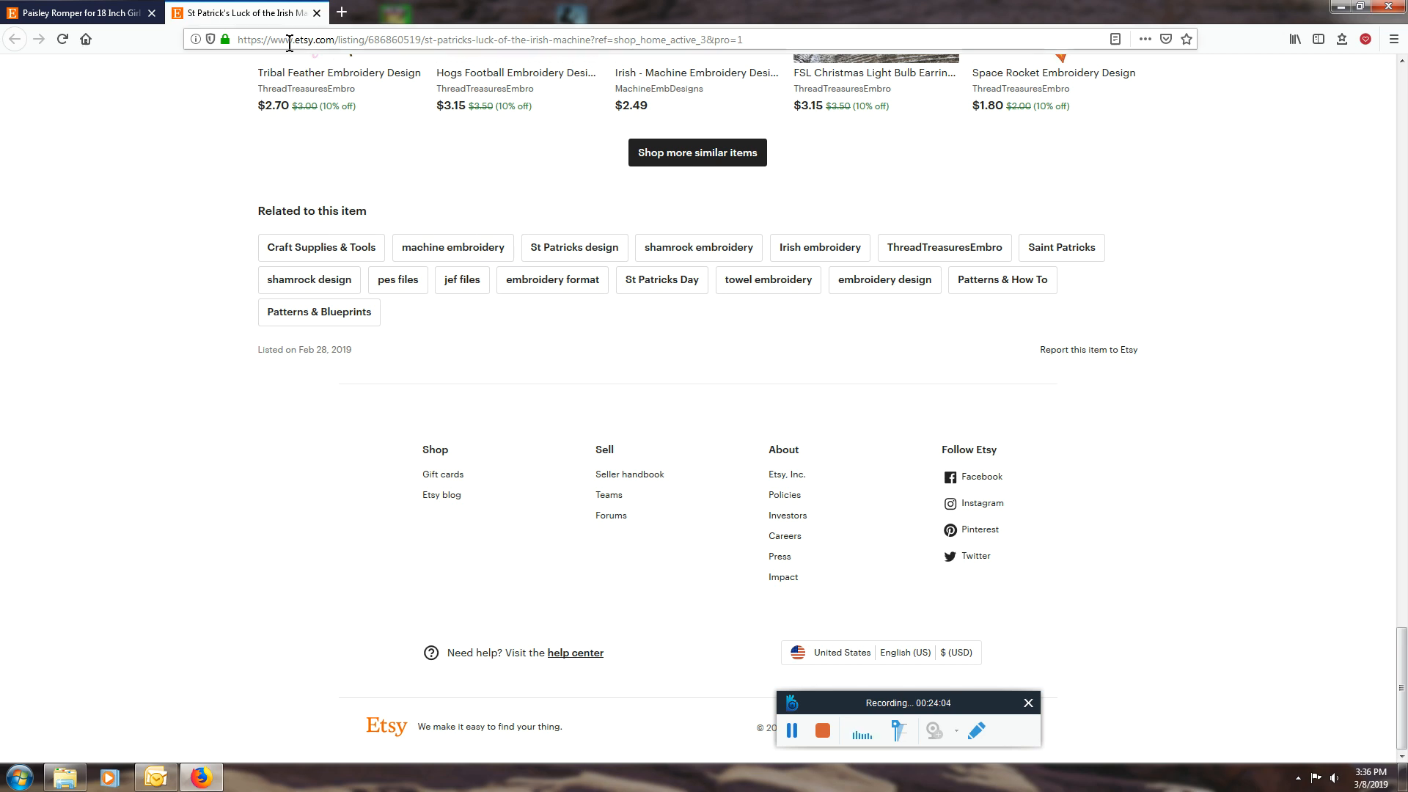
Return to the paisley romper listing form and review its color, renewal, type and description settings.
left_click(108, 19)
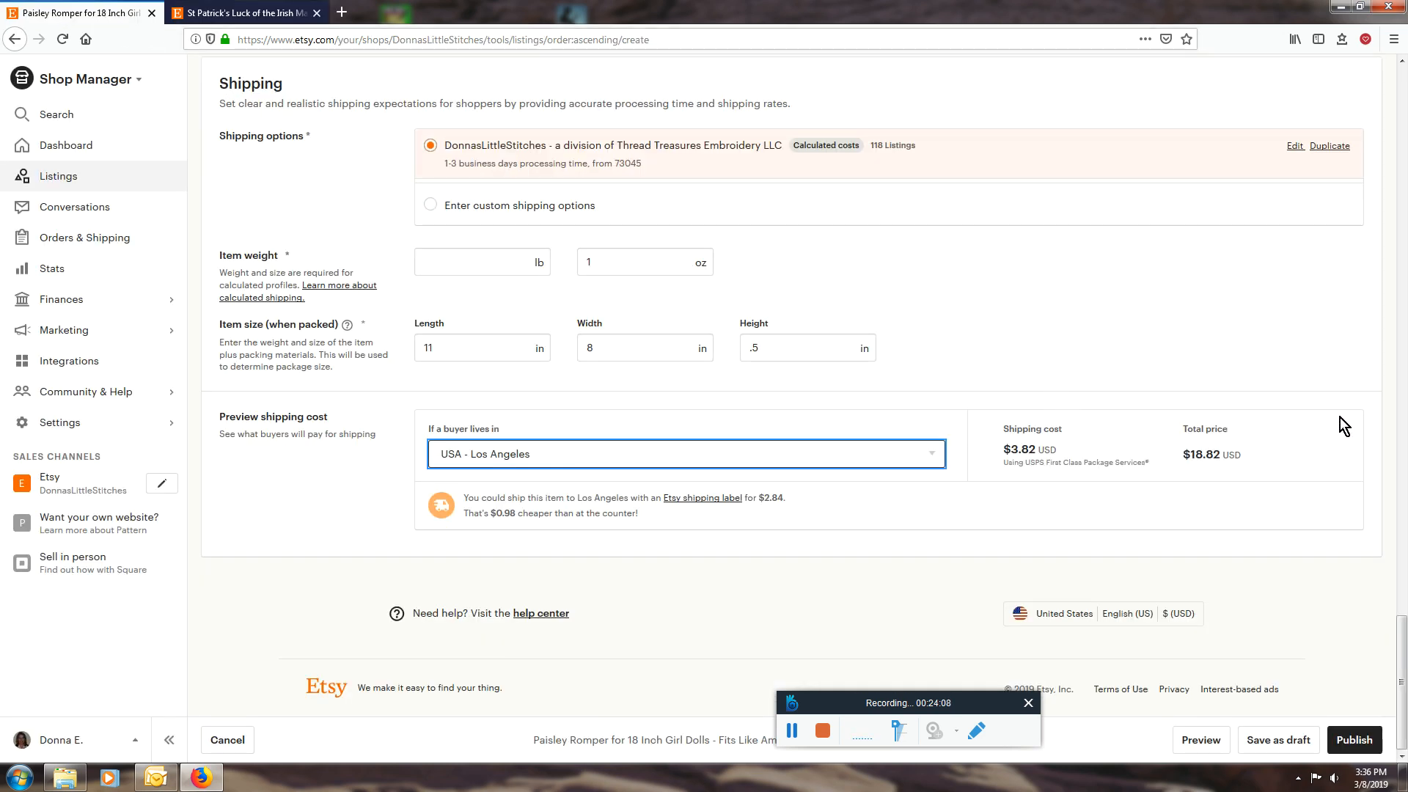
scroll(1371, 432, "up", 12)
scroll(1373, 437, "up", 10)
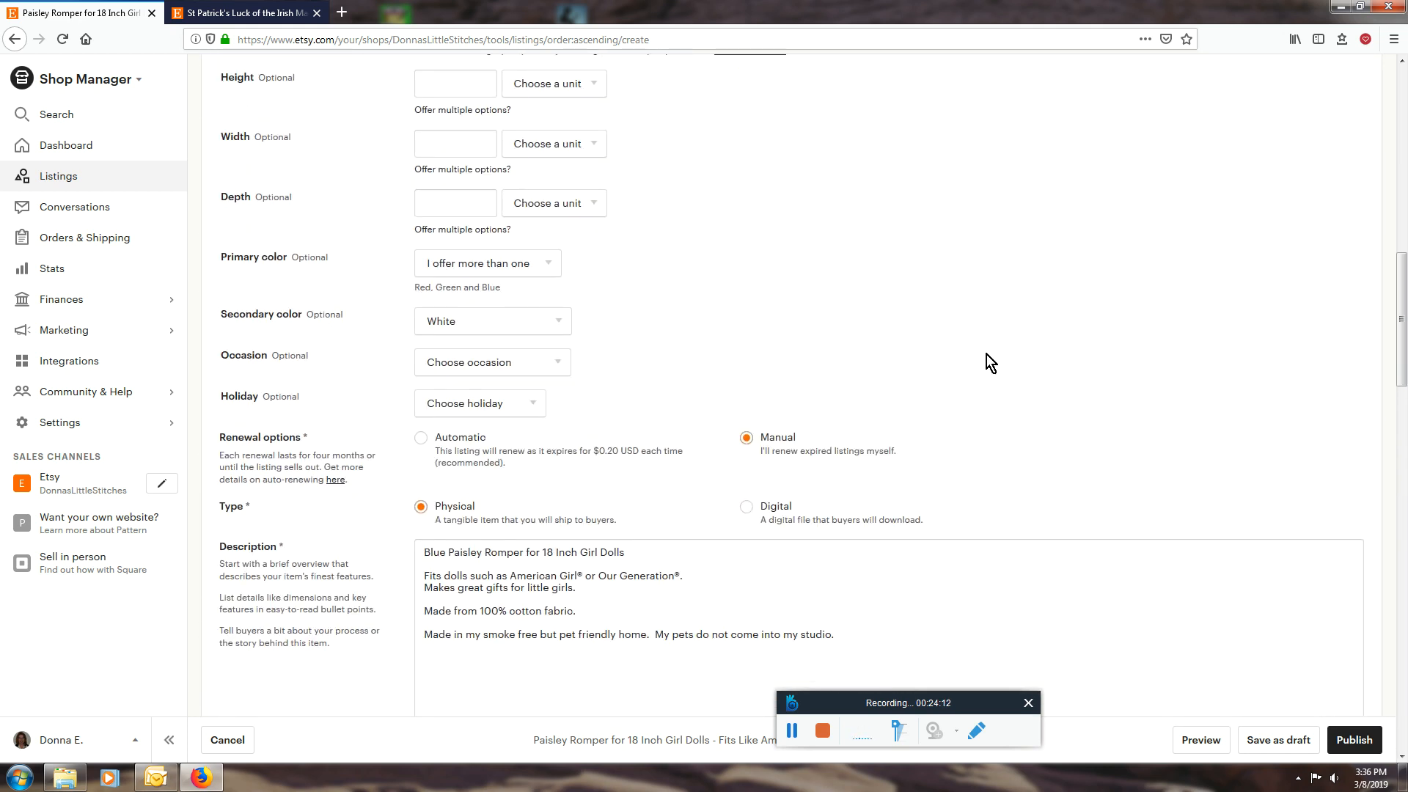